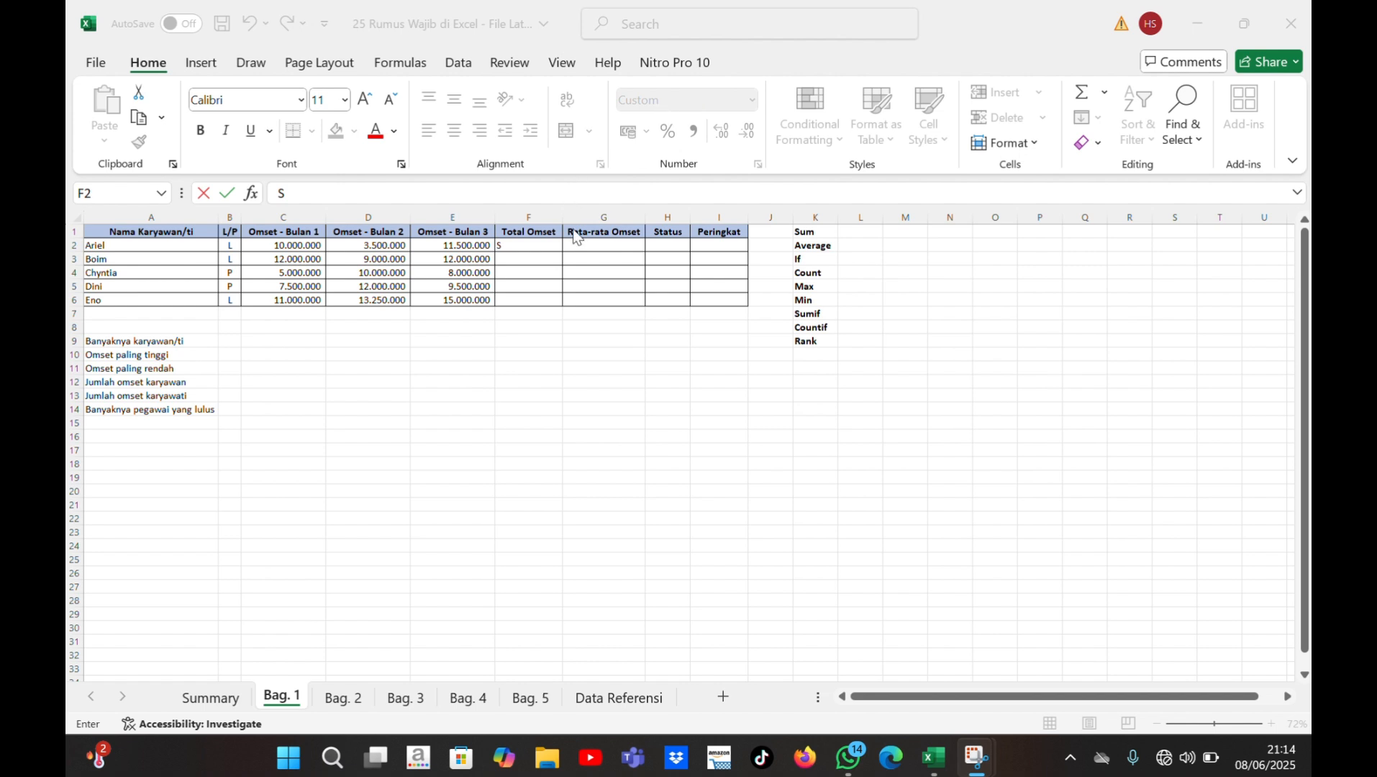
Step: Clear the unfinished entry in cell F2, and view the Bag. 5 sheet before returning to Bag. 1
{"action": "left_click", "coordinate": [533, 244]}
{"action": "key", "text": "BackSpace"}
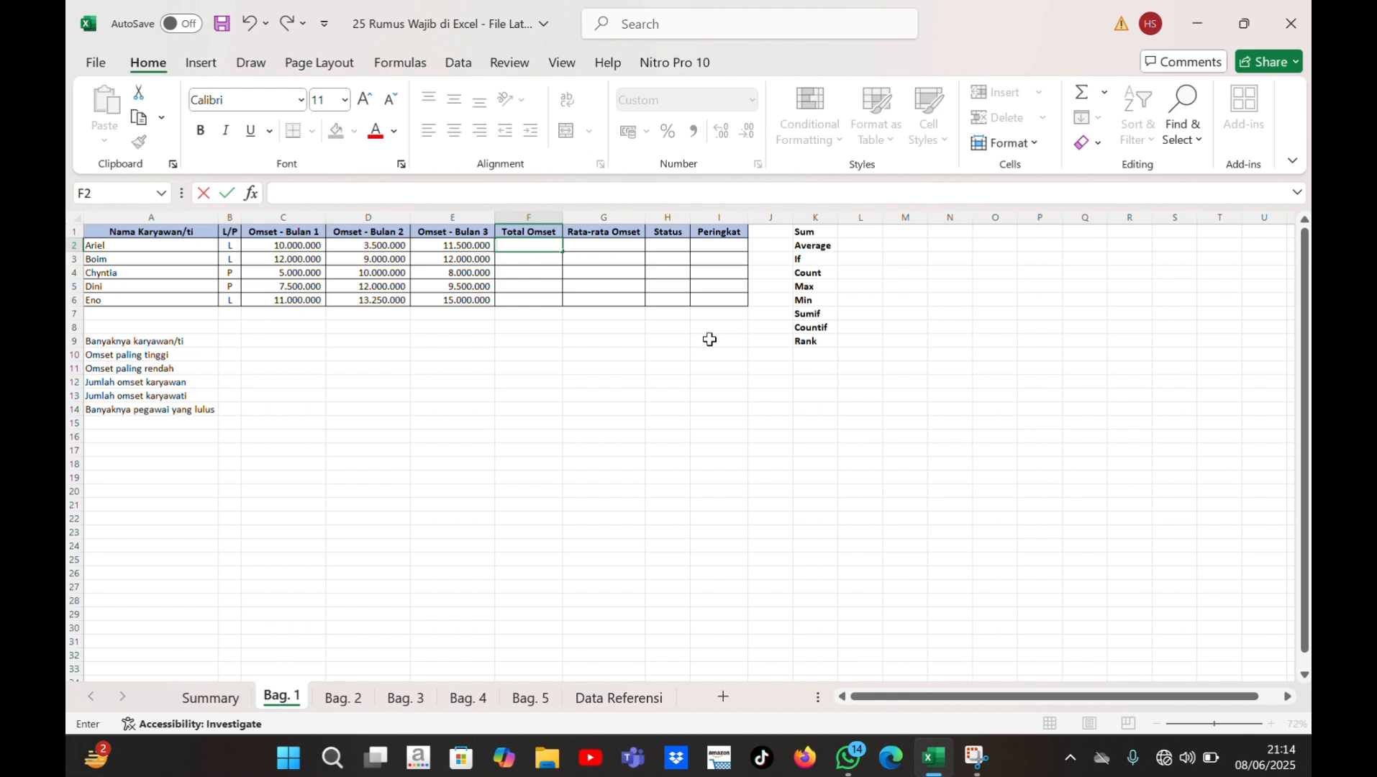
{"action": "left_click", "coordinate": [529, 699]}
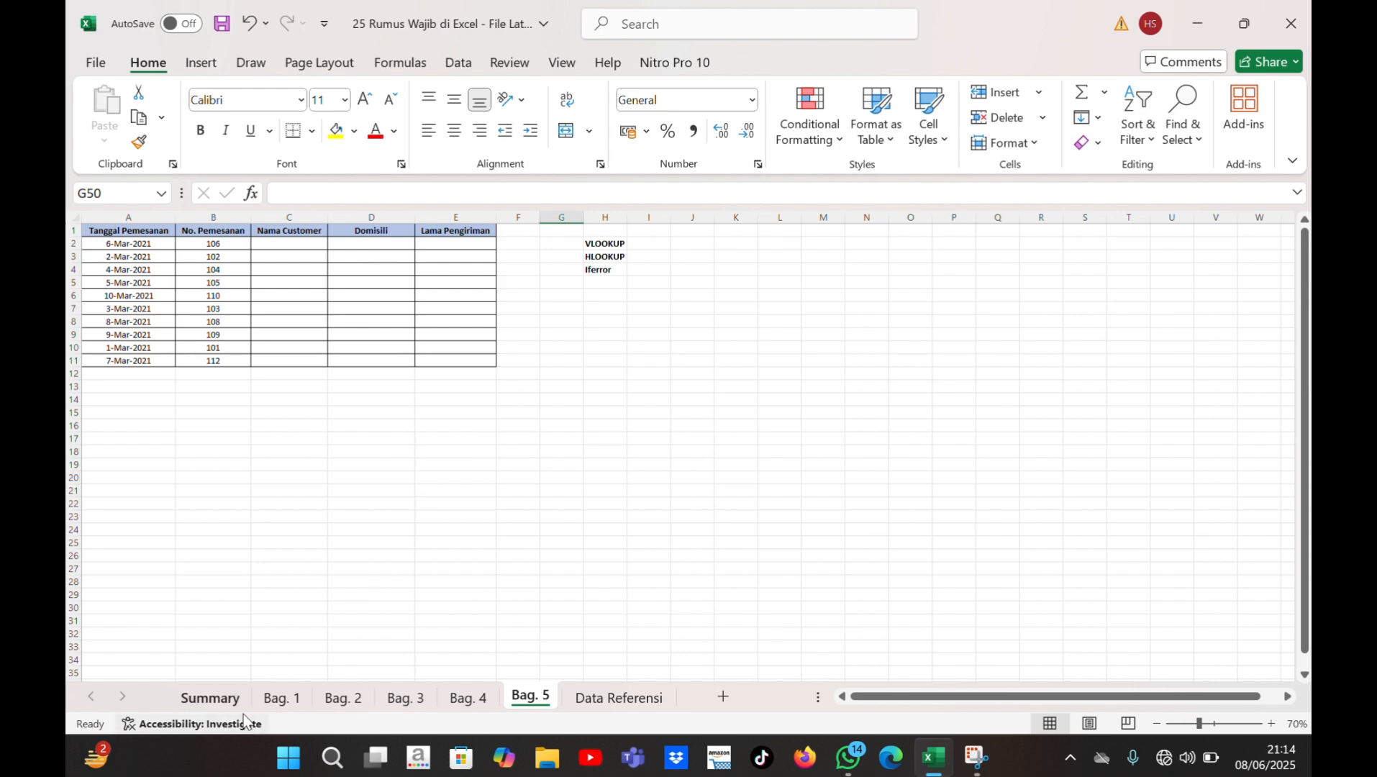
{"action": "left_click", "coordinate": [276, 700]}
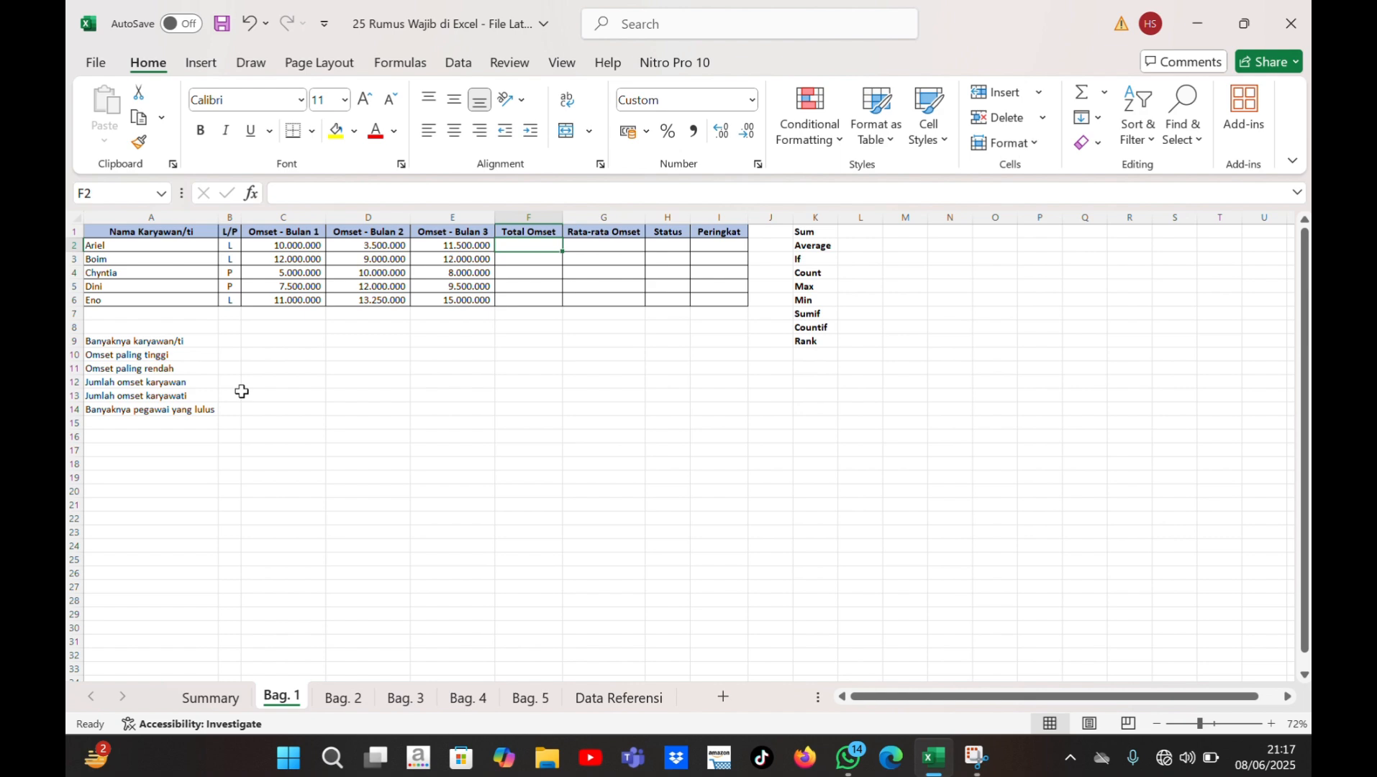
Step: Total the first employee's three monthly omset values in F2 with =SUM(C2:E2)
{"action": "type", "text": "=su"}
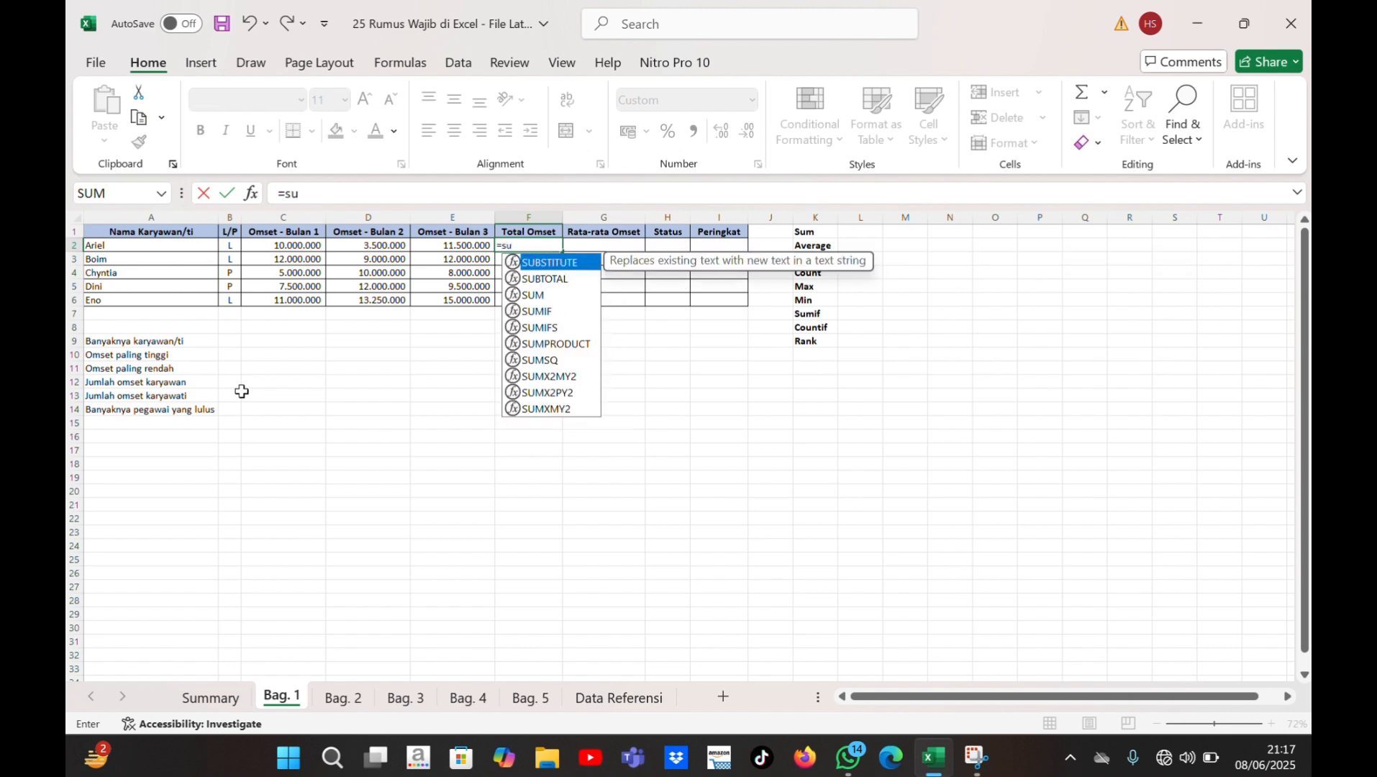
{"action": "type", "text": "m("}
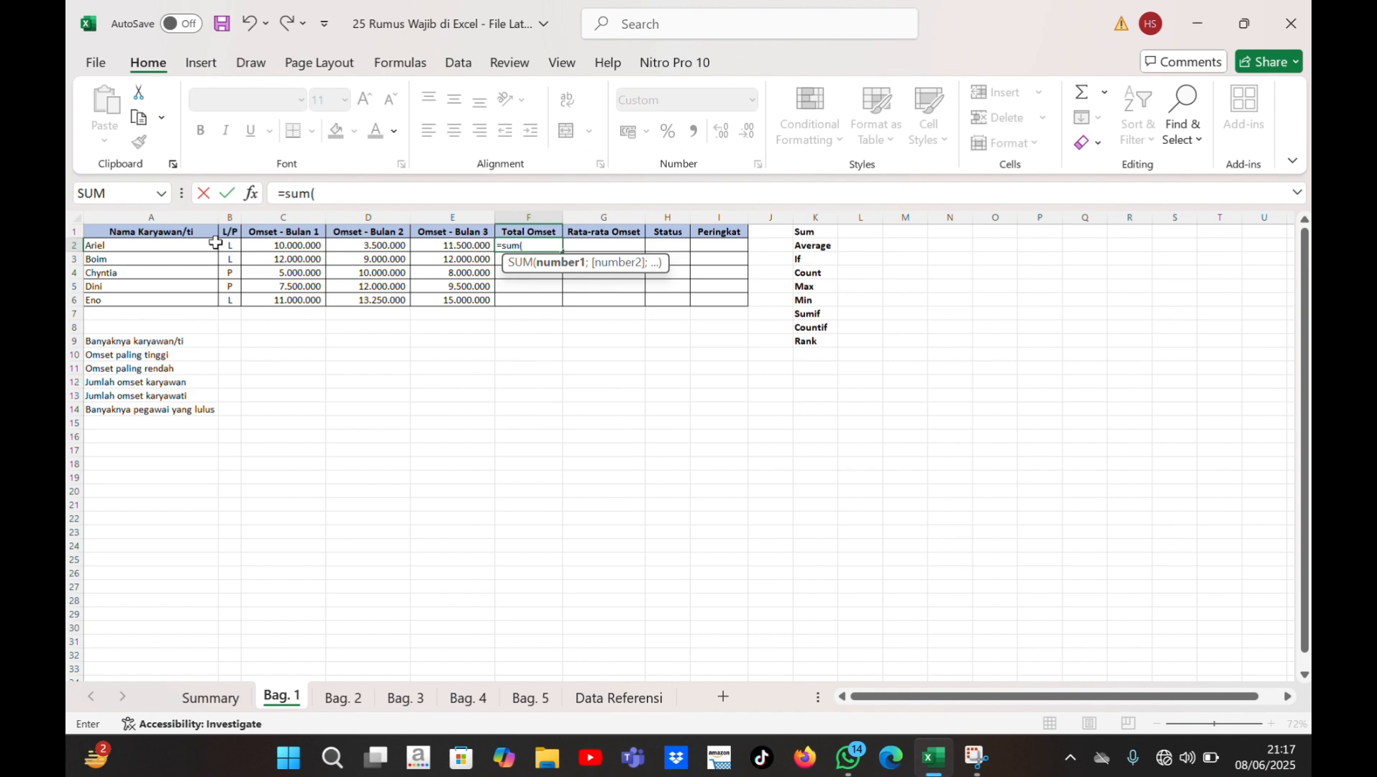
{"action": "left_click_drag", "start_coordinate": [248, 243], "coordinate": [456, 246]}
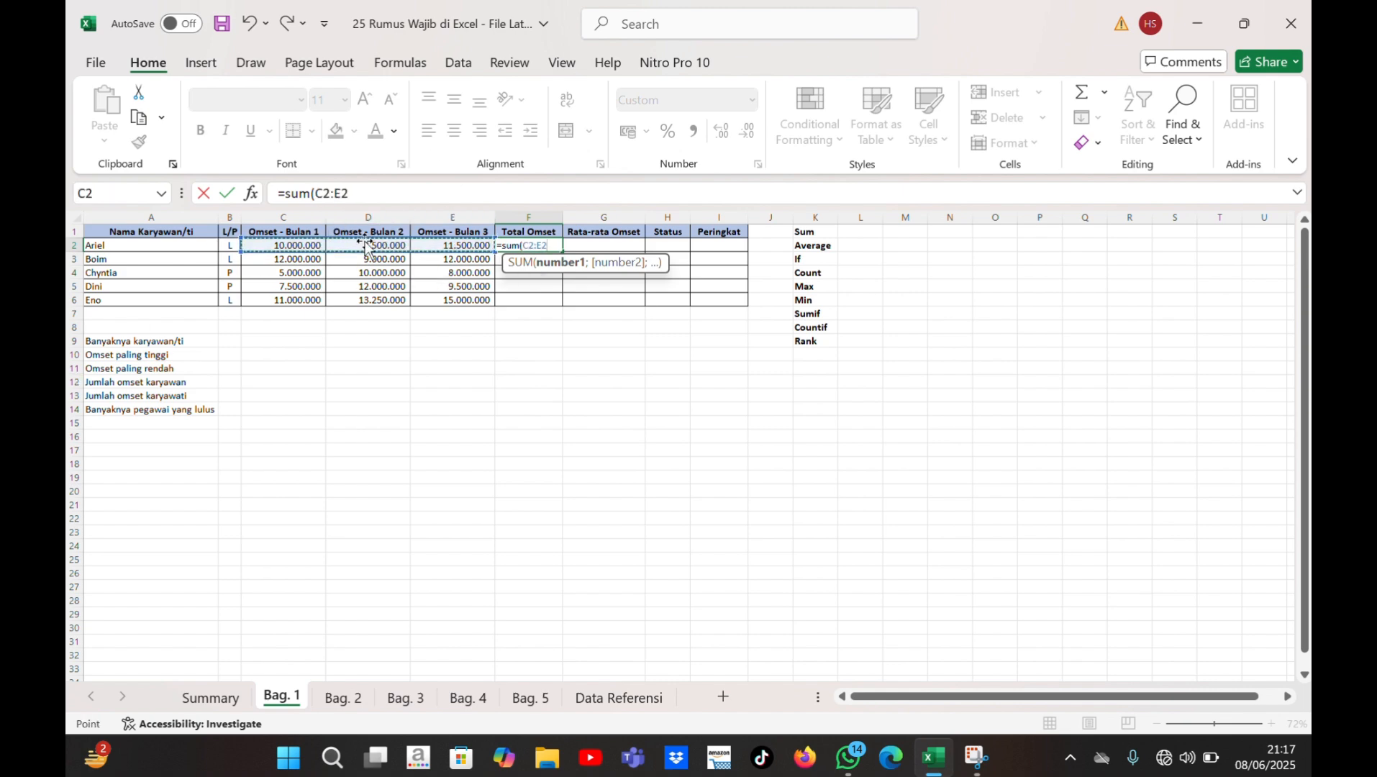
{"action": "type", "text": ")"}
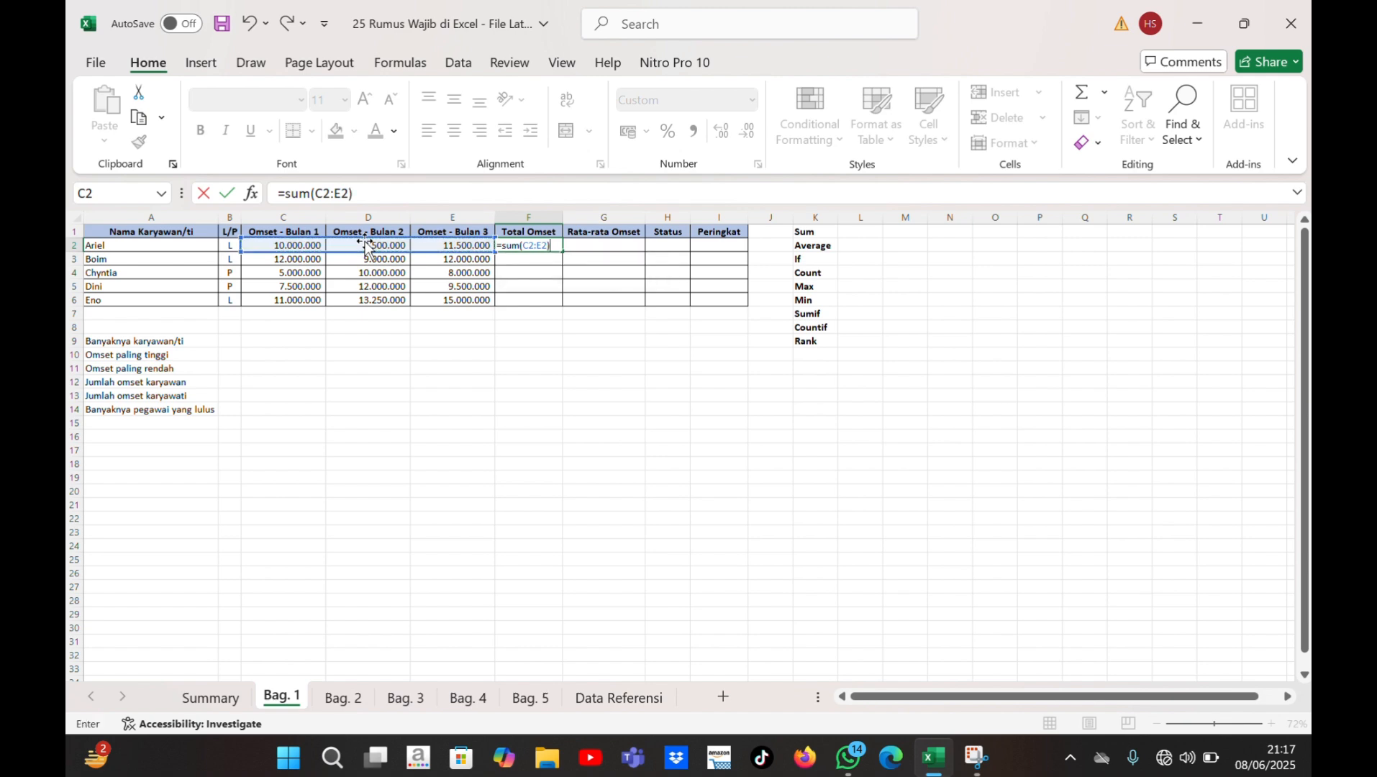
{"action": "key", "text": "Return"}
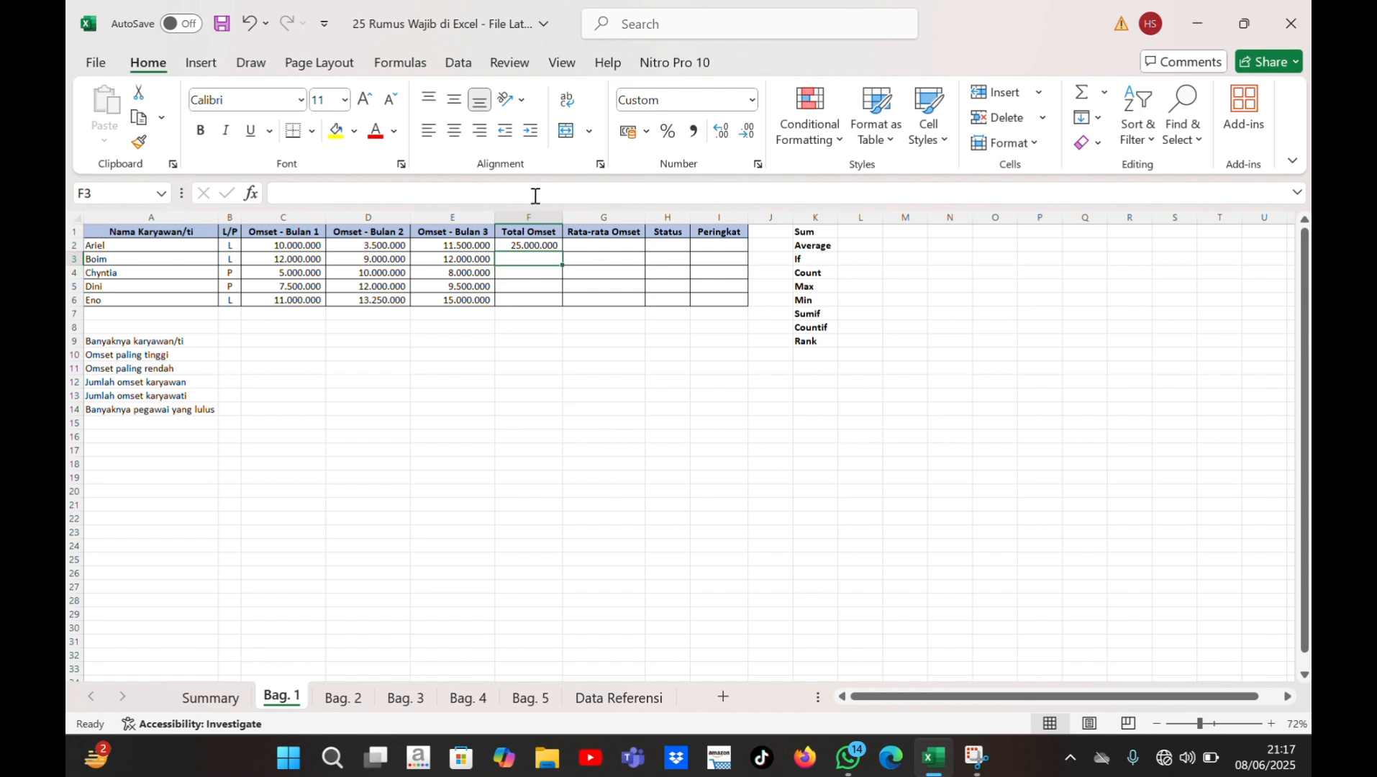
Step: Fill the Total Omset formula from F2 down through F6 for the remaining employees
{"action": "left_click", "coordinate": [529, 243]}
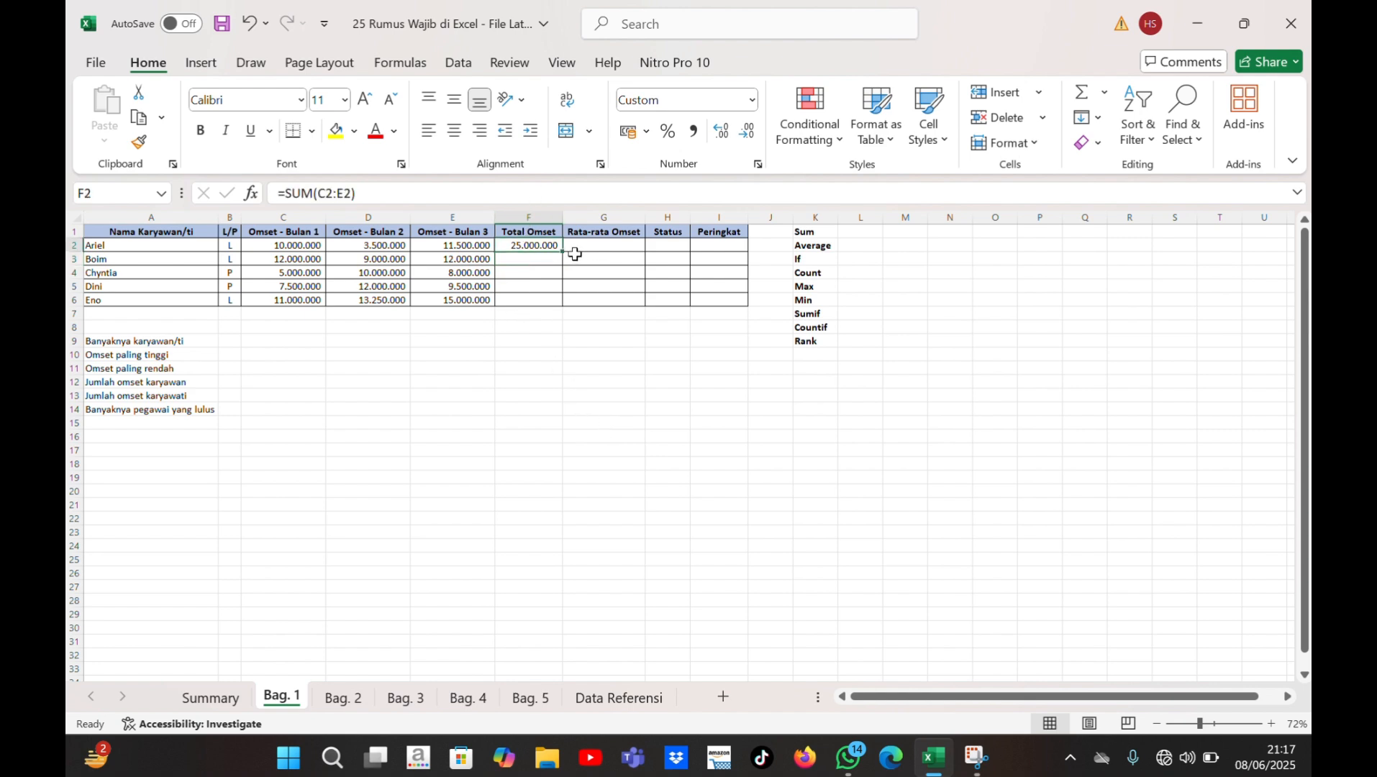
{"action": "left_click_drag", "start_coordinate": [558, 248], "coordinate": [561, 307]}
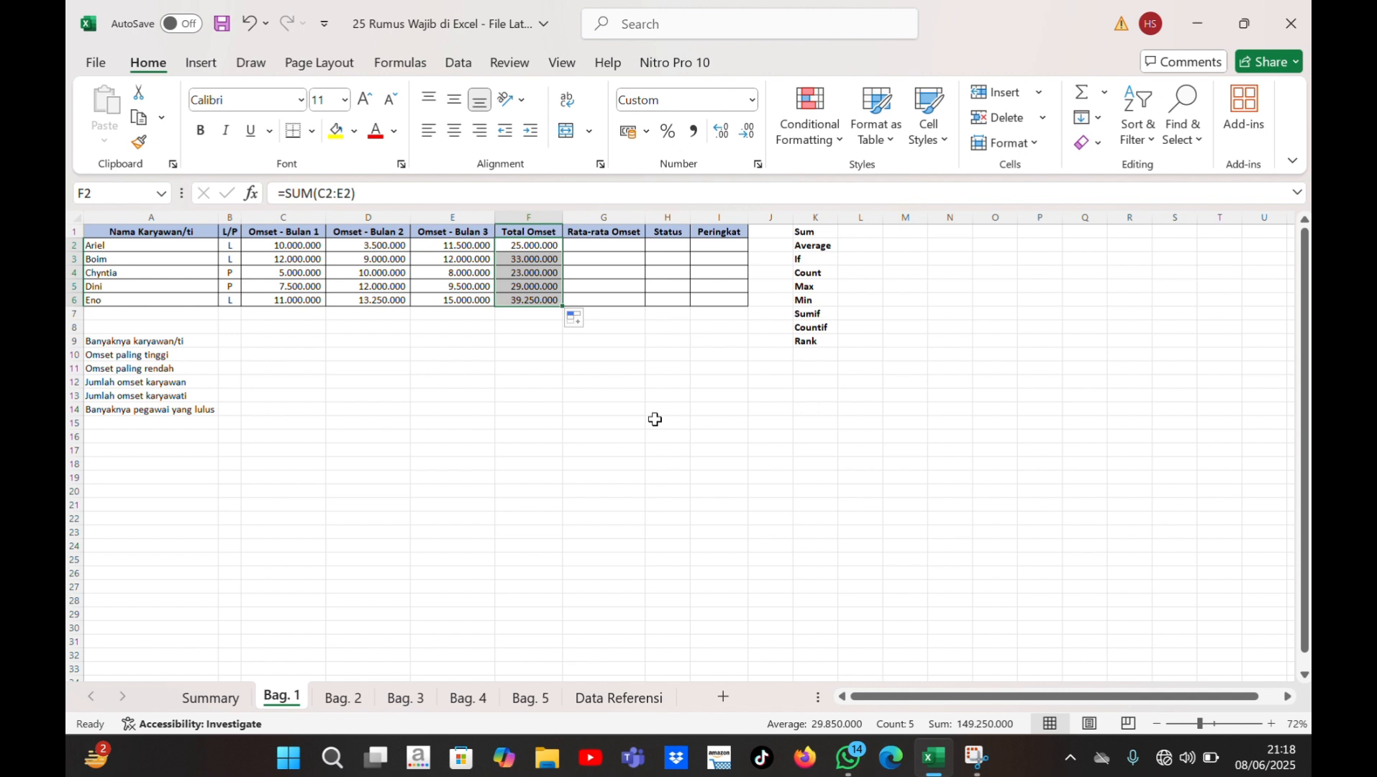
{"action": "left_click", "coordinate": [817, 436]}
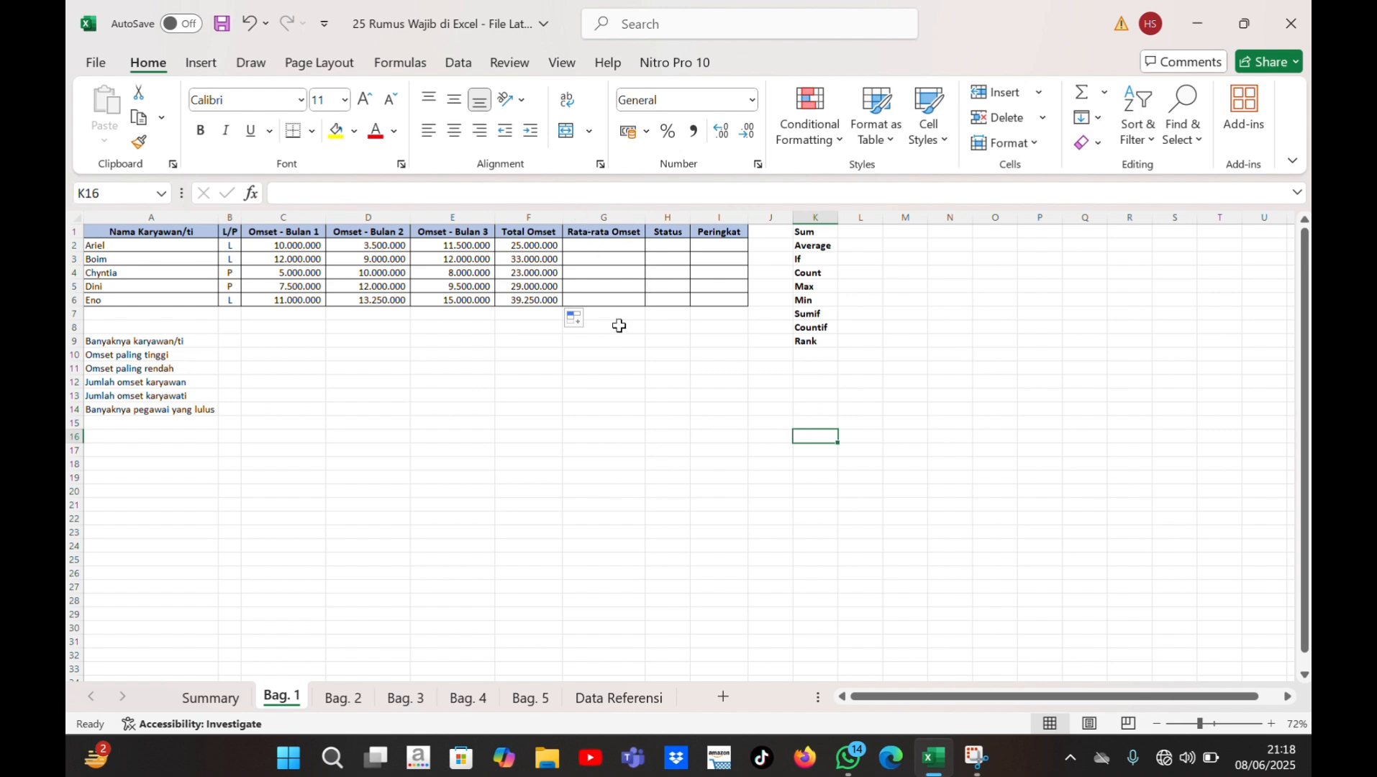
Step: Try the formula =AVERAGE(C3:E3) in the first Rata-rata Omset cell, G2, and undo the entry
{"action": "left_click", "coordinate": [596, 251]}
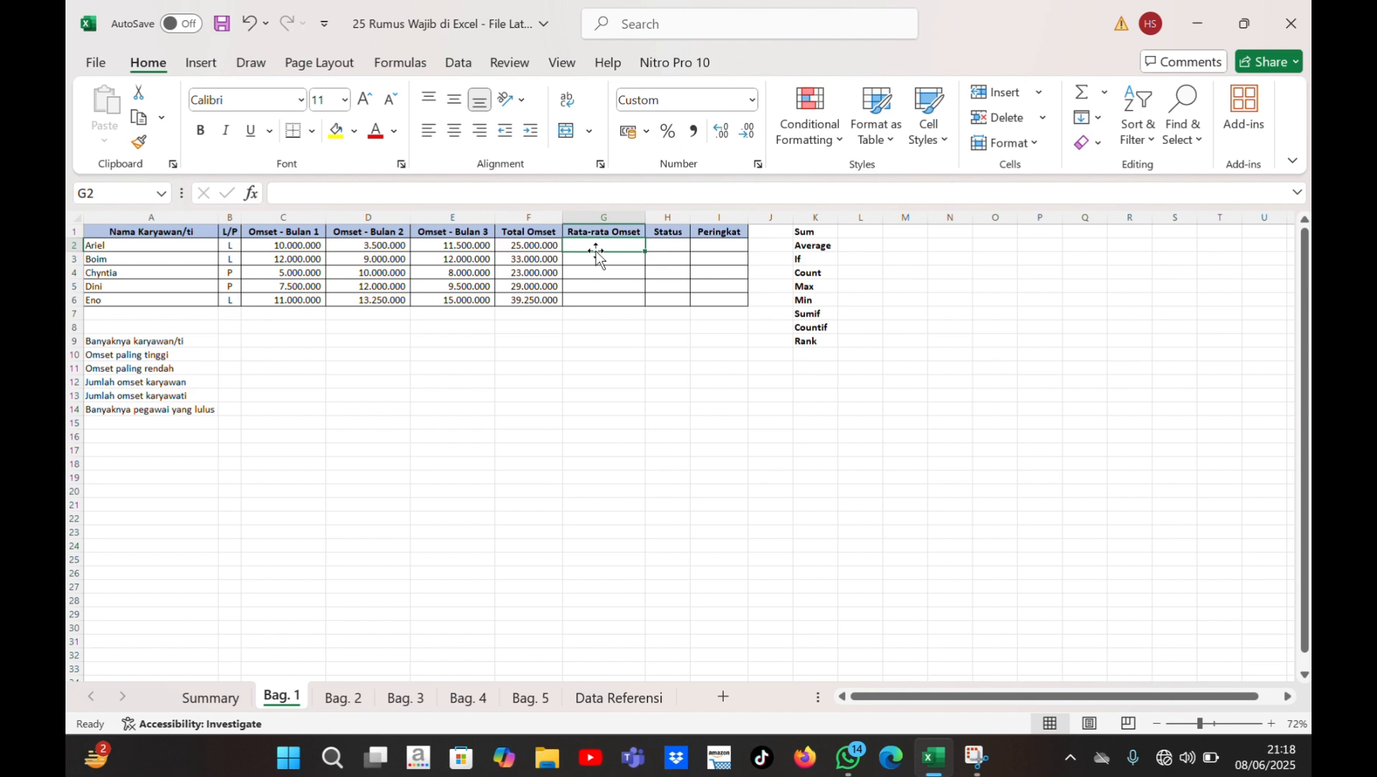
{"action": "type", "text": "="}
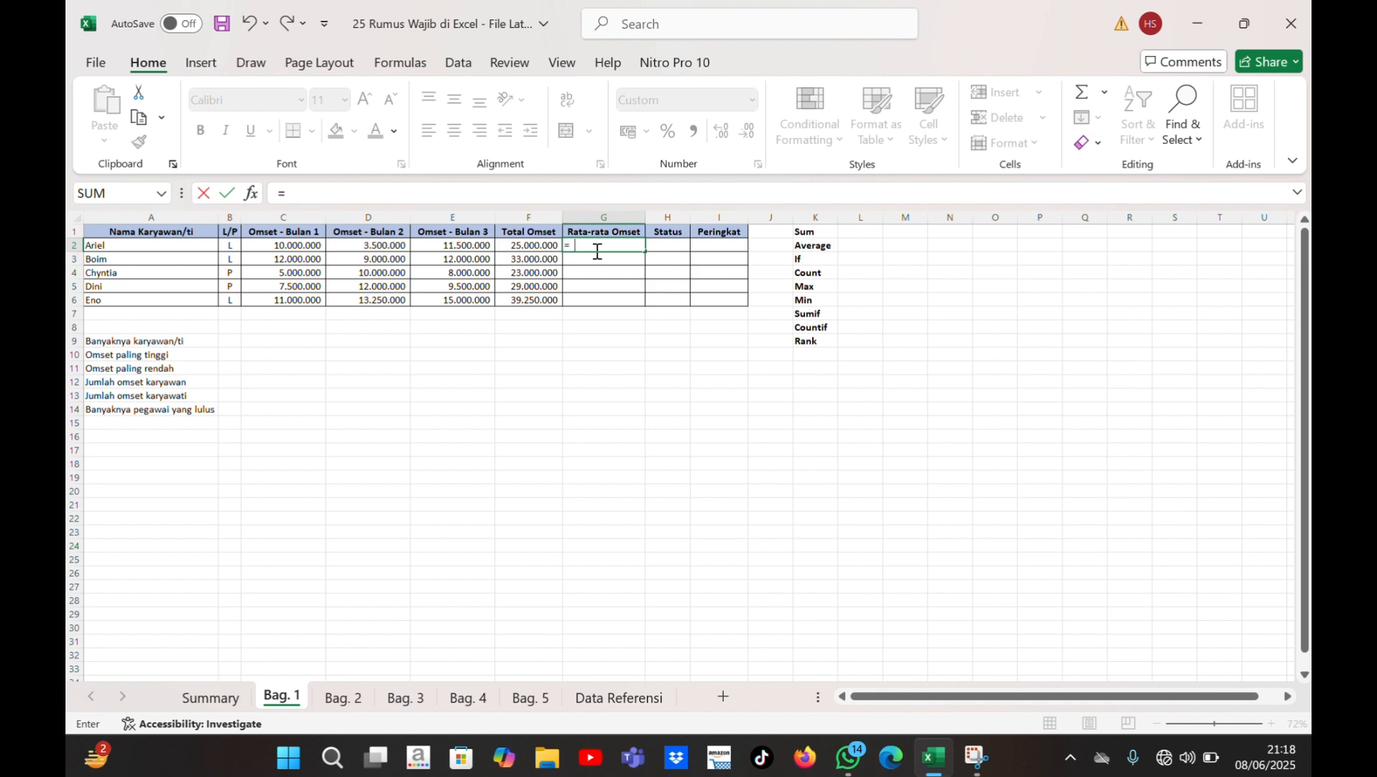
{"action": "type", "text": "aver"}
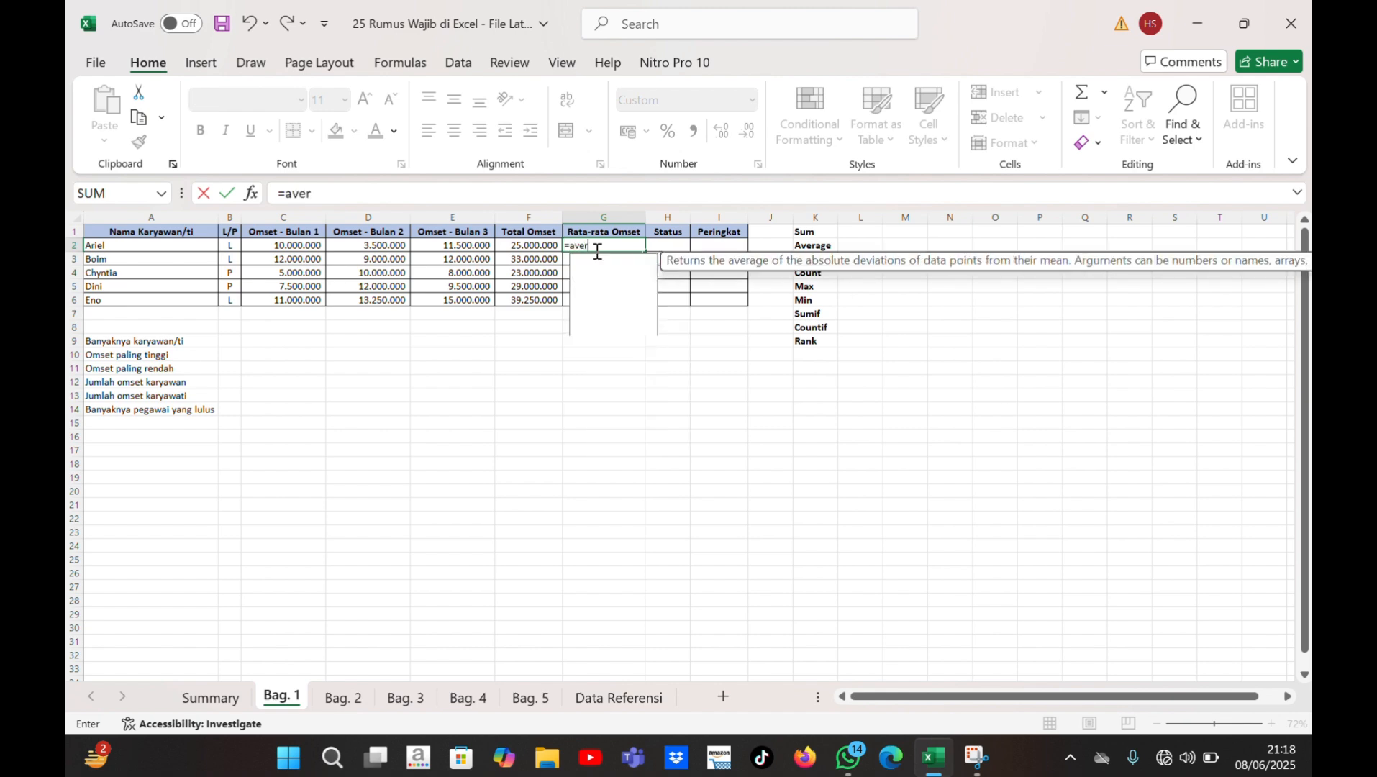
{"action": "type", "text": "age"}
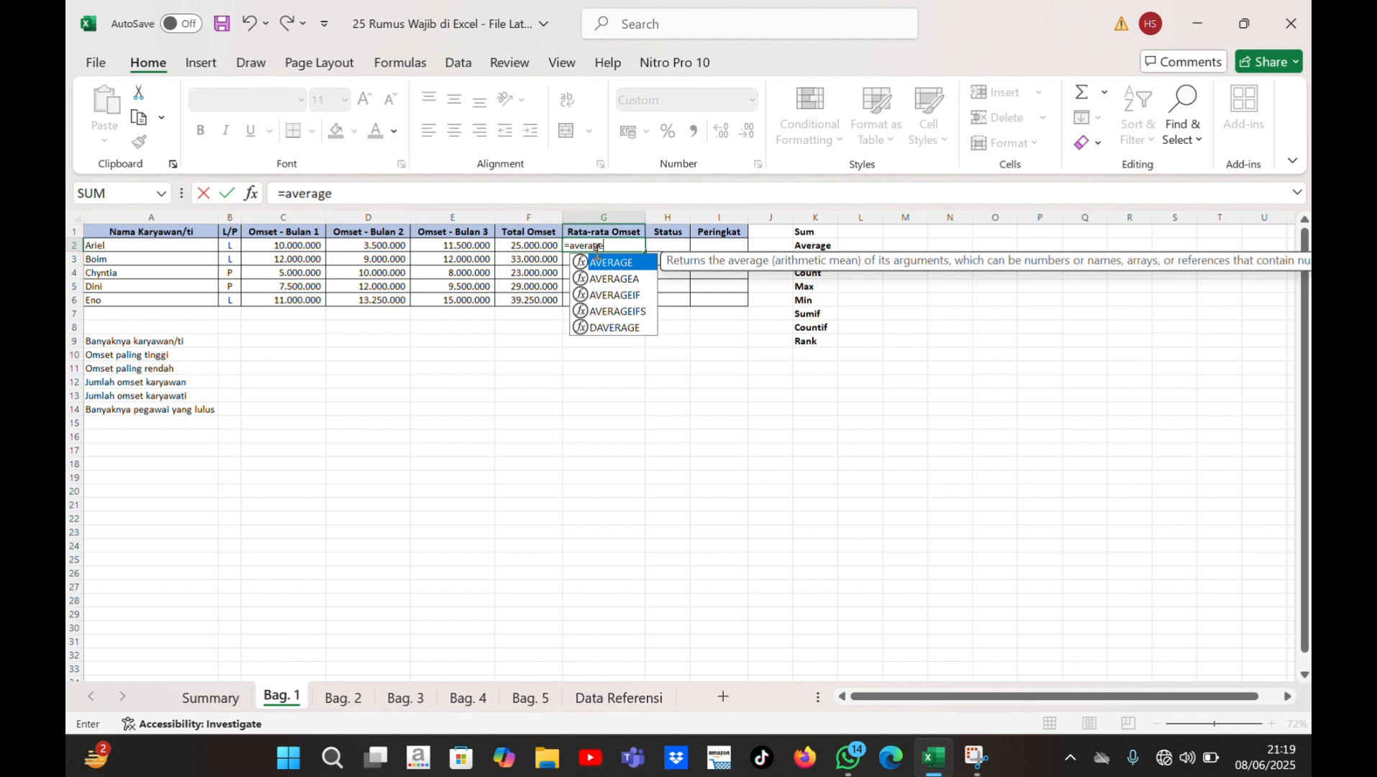
{"action": "type", "text": "("}
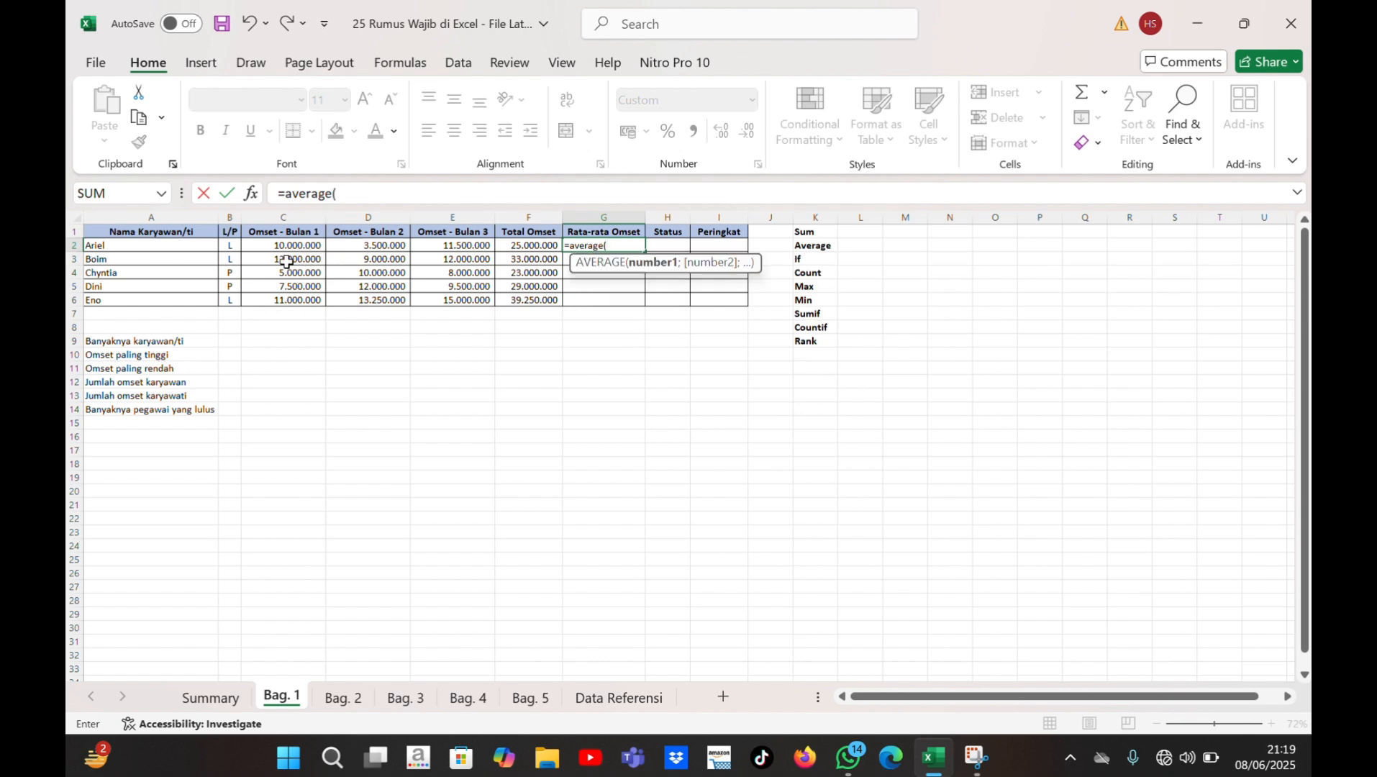
{"action": "left_click_drag", "start_coordinate": [286, 262], "coordinate": [444, 264]}
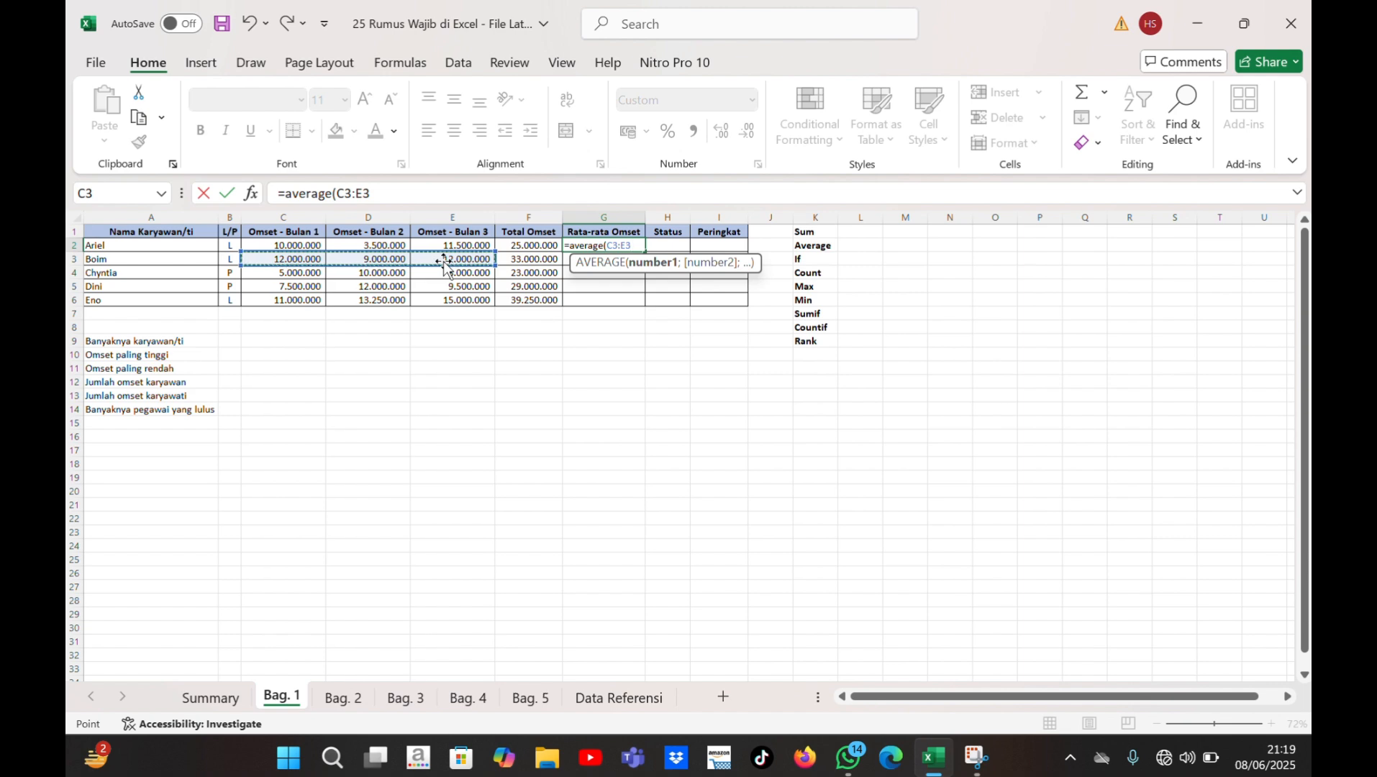
{"action": "type", "text": ")"}
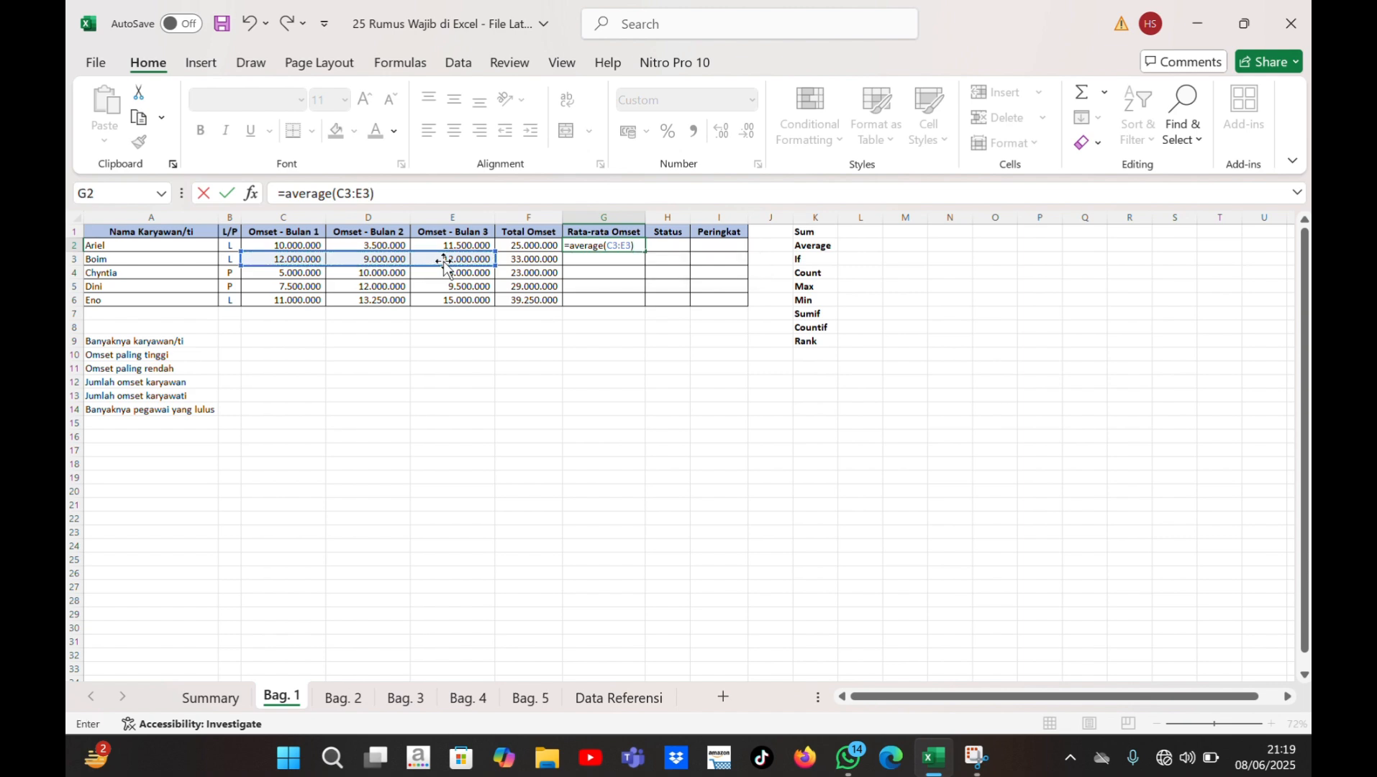
{"action": "key", "text": "Return"}
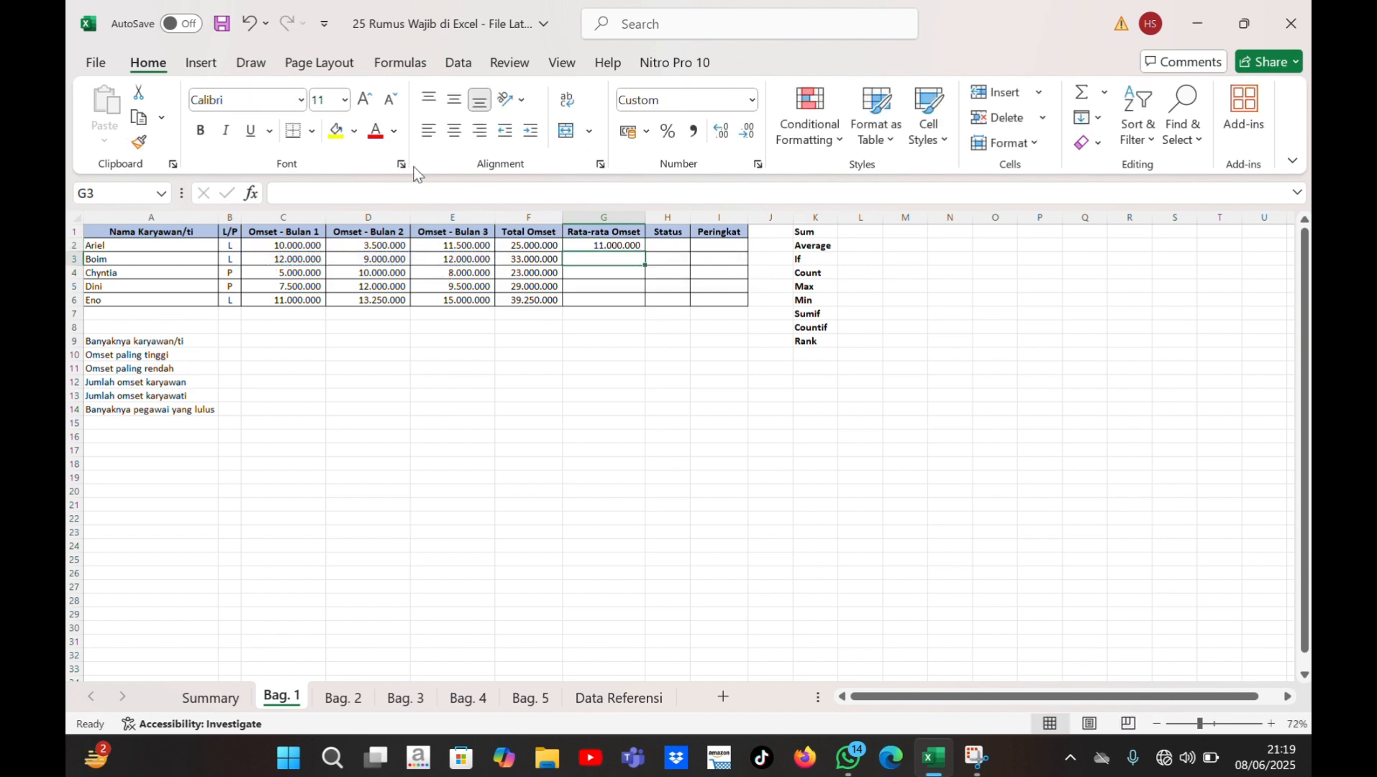
{"action": "left_click", "coordinate": [249, 23]}
Step: Average the first employee's three monthly omset values in G2 with =AVERAGE(C2:E2)
{"action": "type", "text": "="}
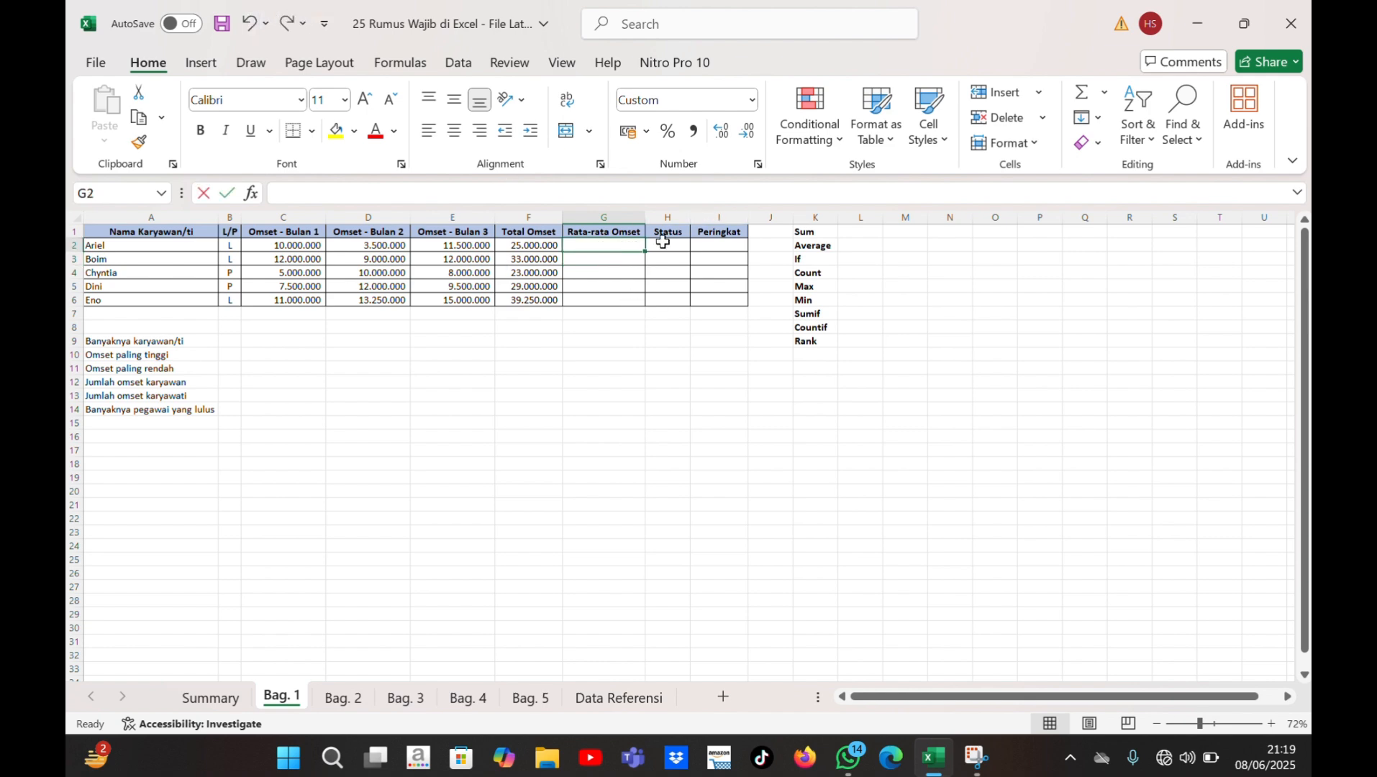
{"action": "type", "text": "a"}
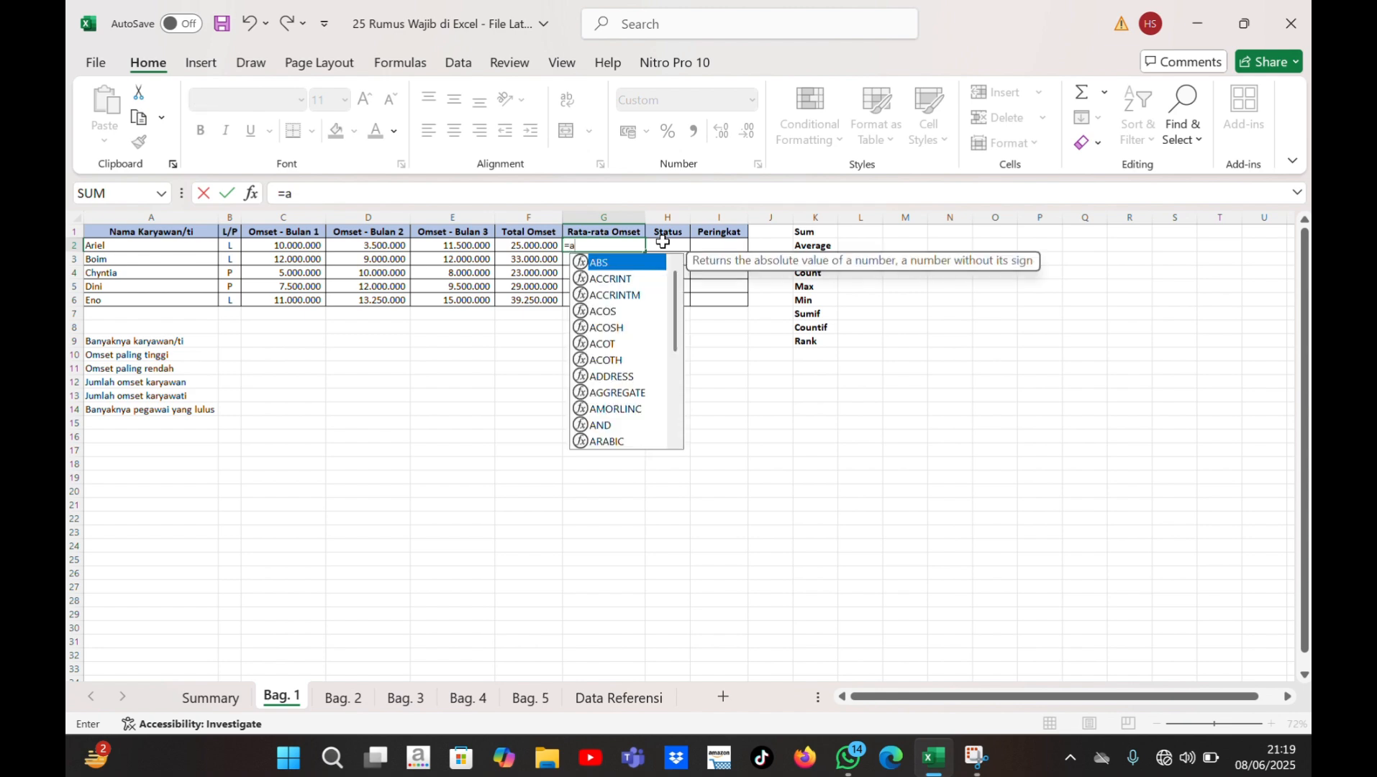
{"action": "type", "text": "vera"}
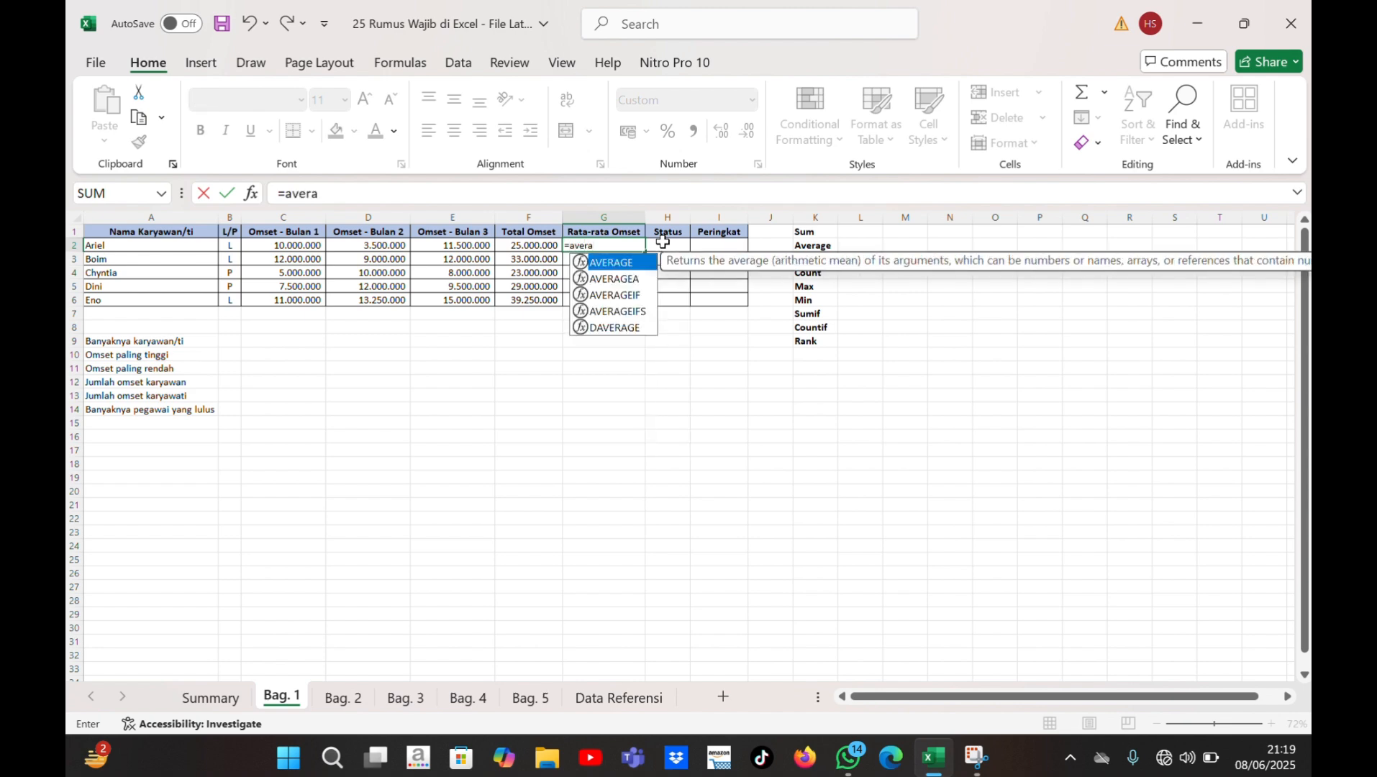
{"action": "type", "text": "ge("}
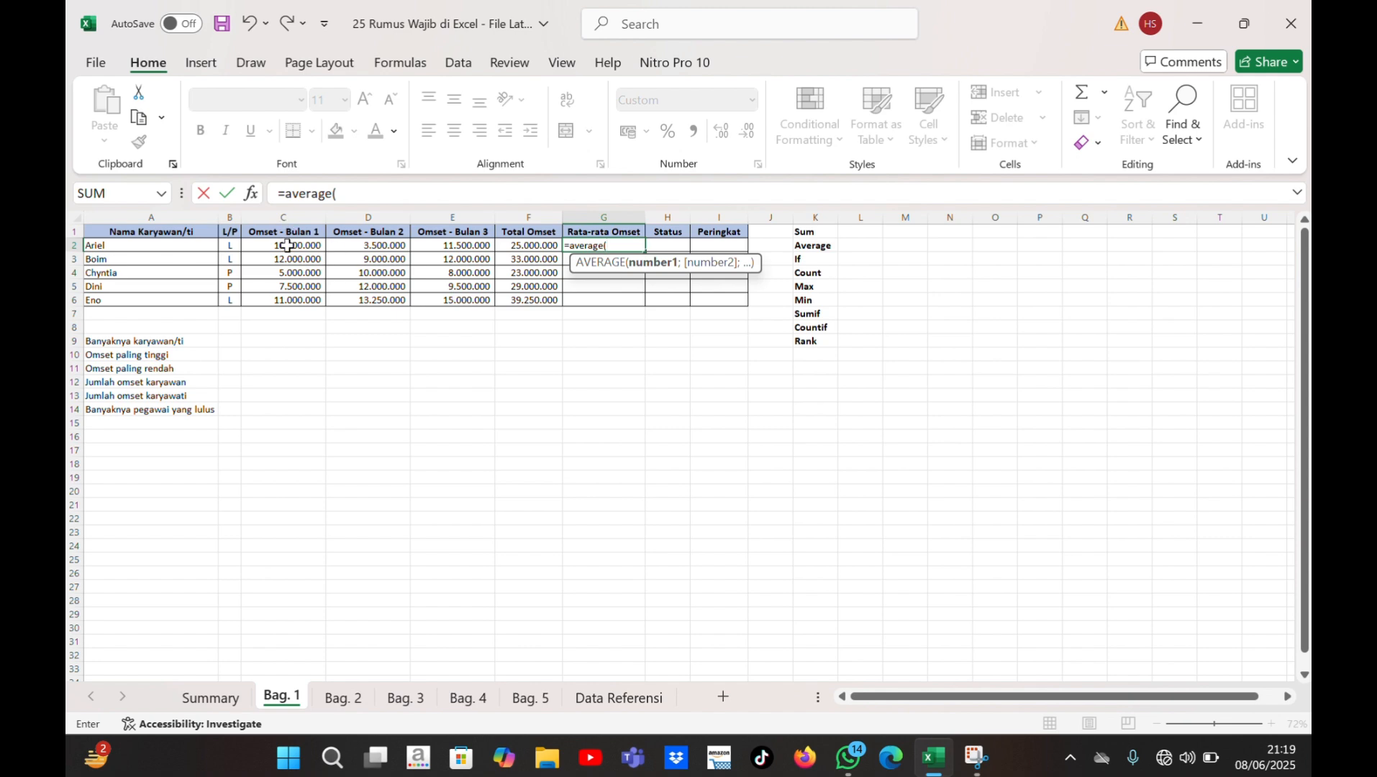
{"action": "left_click_drag", "start_coordinate": [287, 245], "coordinate": [468, 245]}
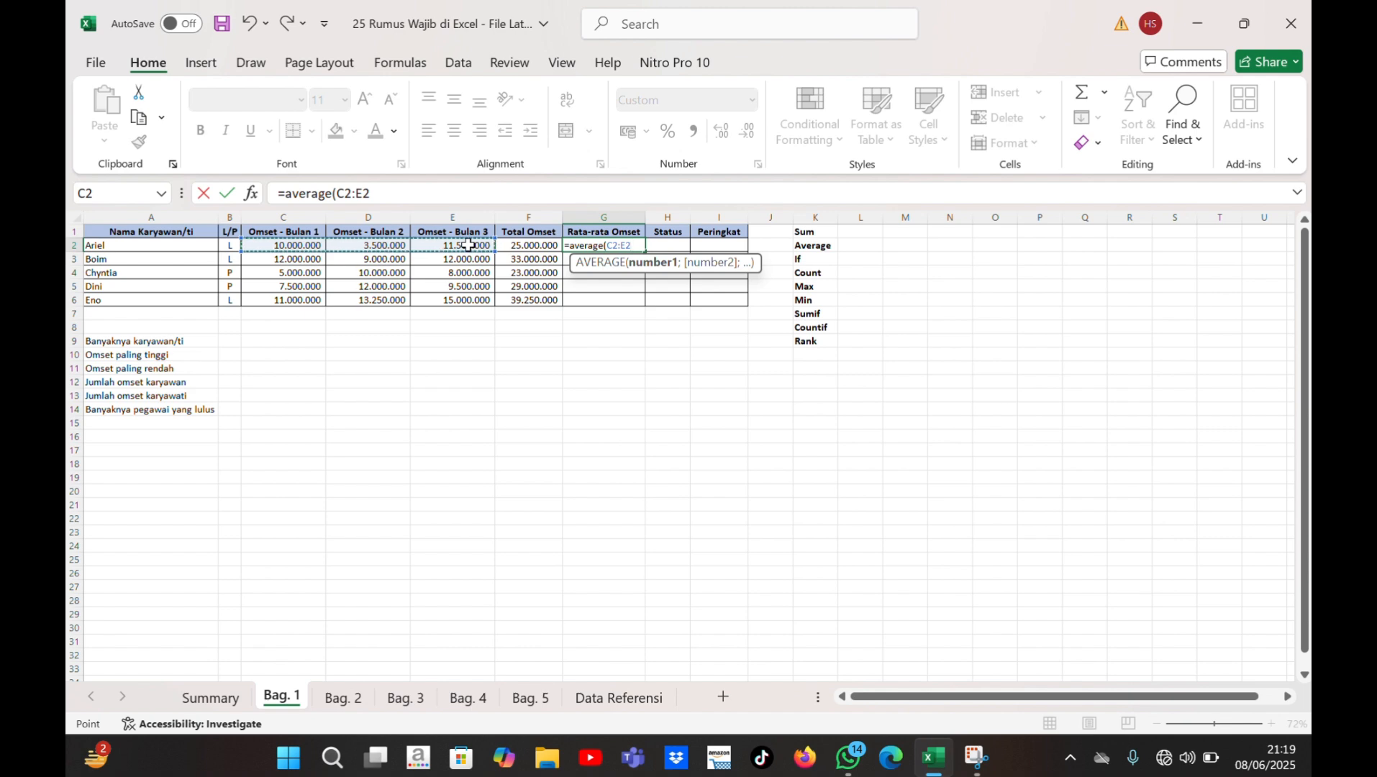
{"action": "type", "text": ")"}
{"action": "key", "text": "Return"}
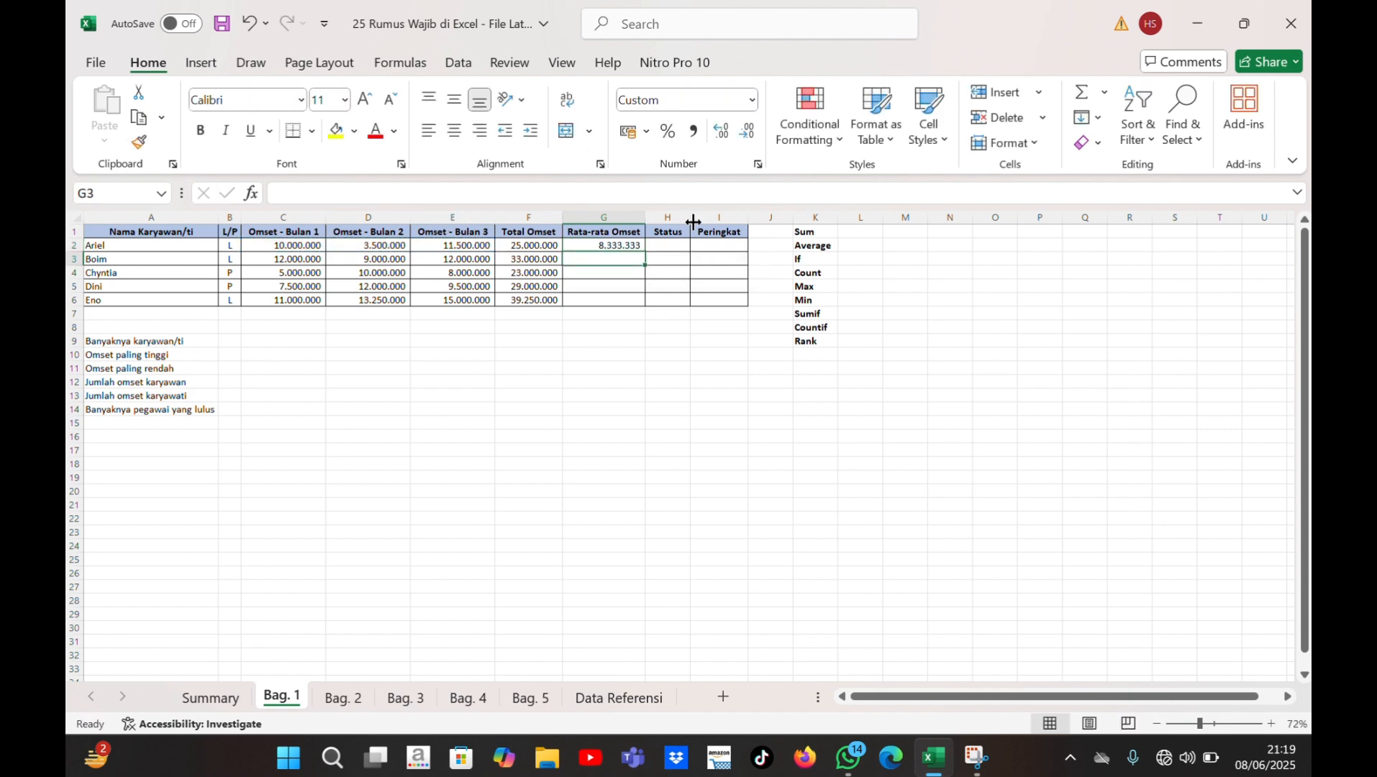
Step: Fill the Rata-rata Omset formula from G2 down through G6 and deselect the range
{"action": "left_click", "coordinate": [627, 245]}
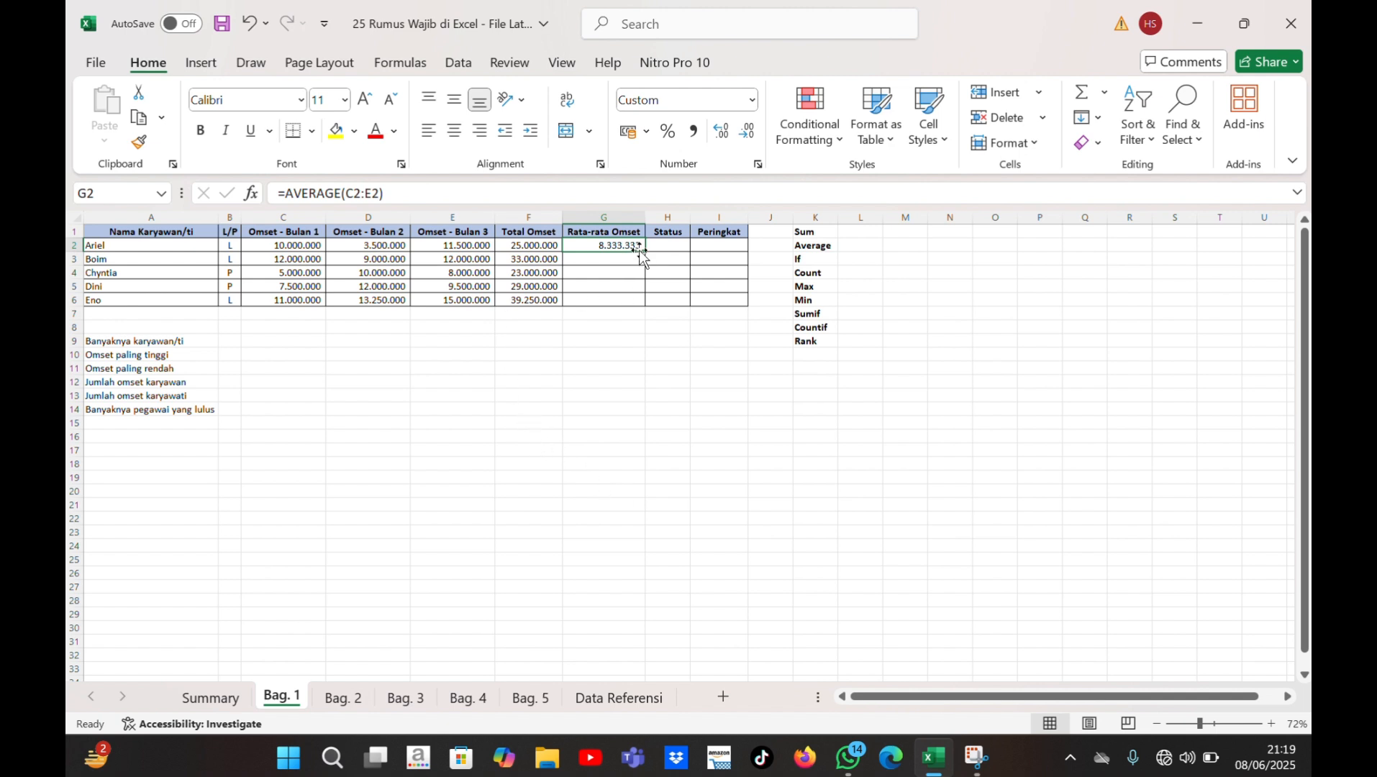
{"action": "left_click_drag", "start_coordinate": [645, 252], "coordinate": [642, 308]}
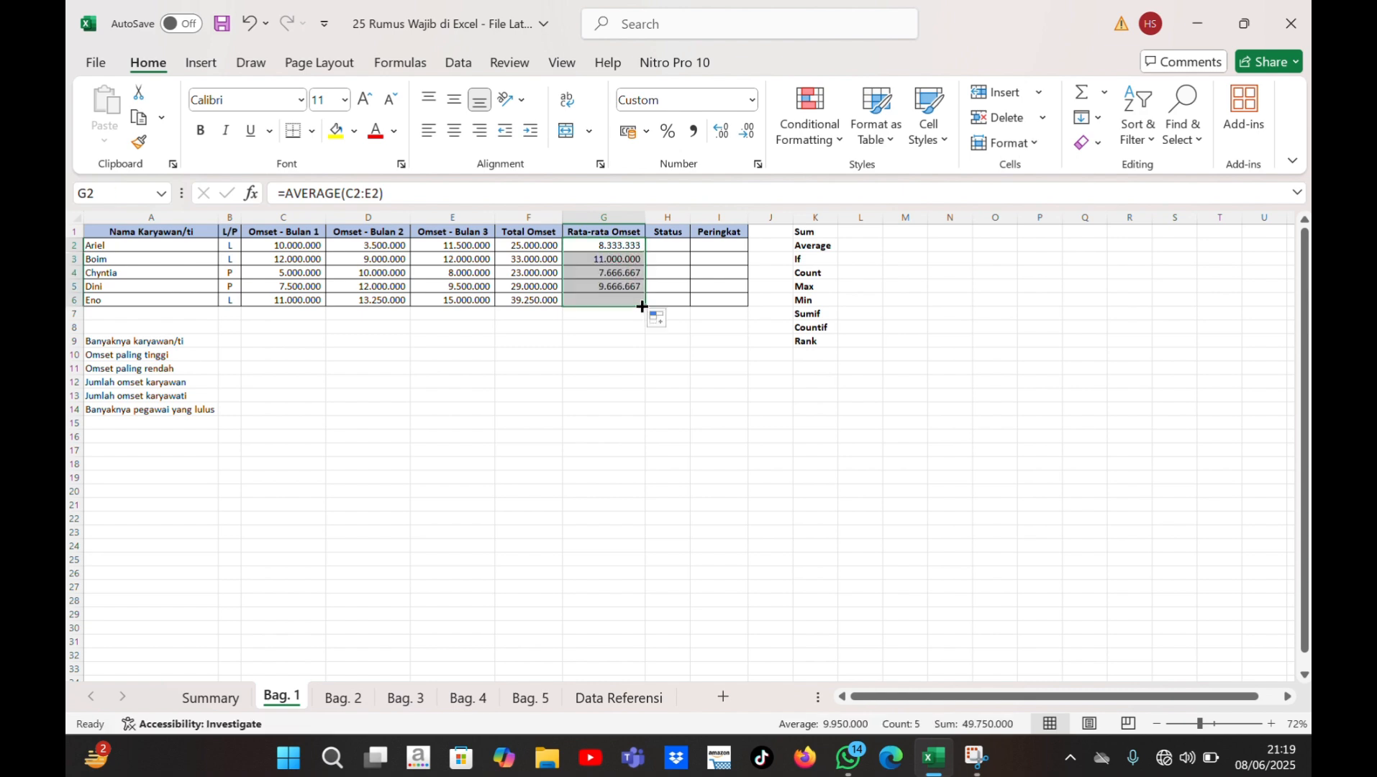
{"action": "left_click", "coordinate": [1014, 507]}
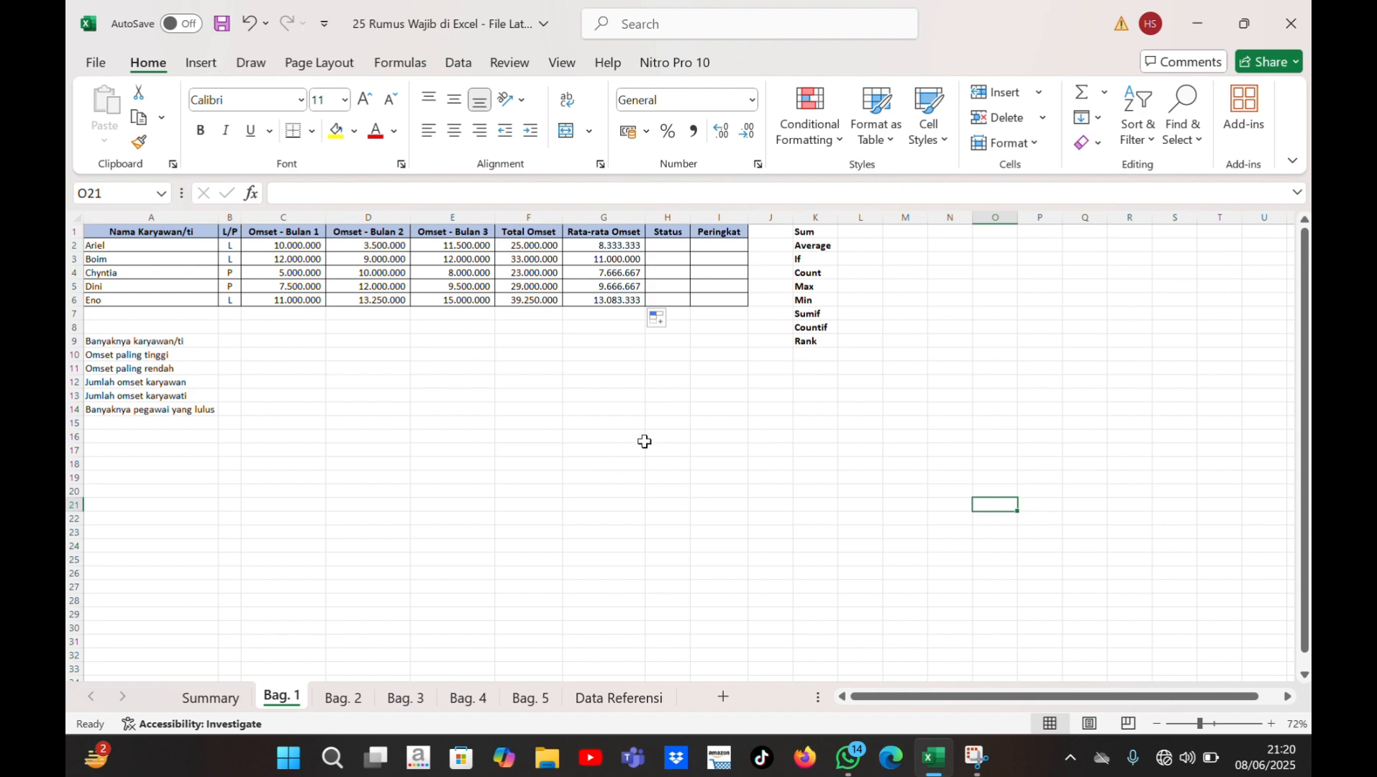
{"action": "left_click", "coordinate": [839, 327]}
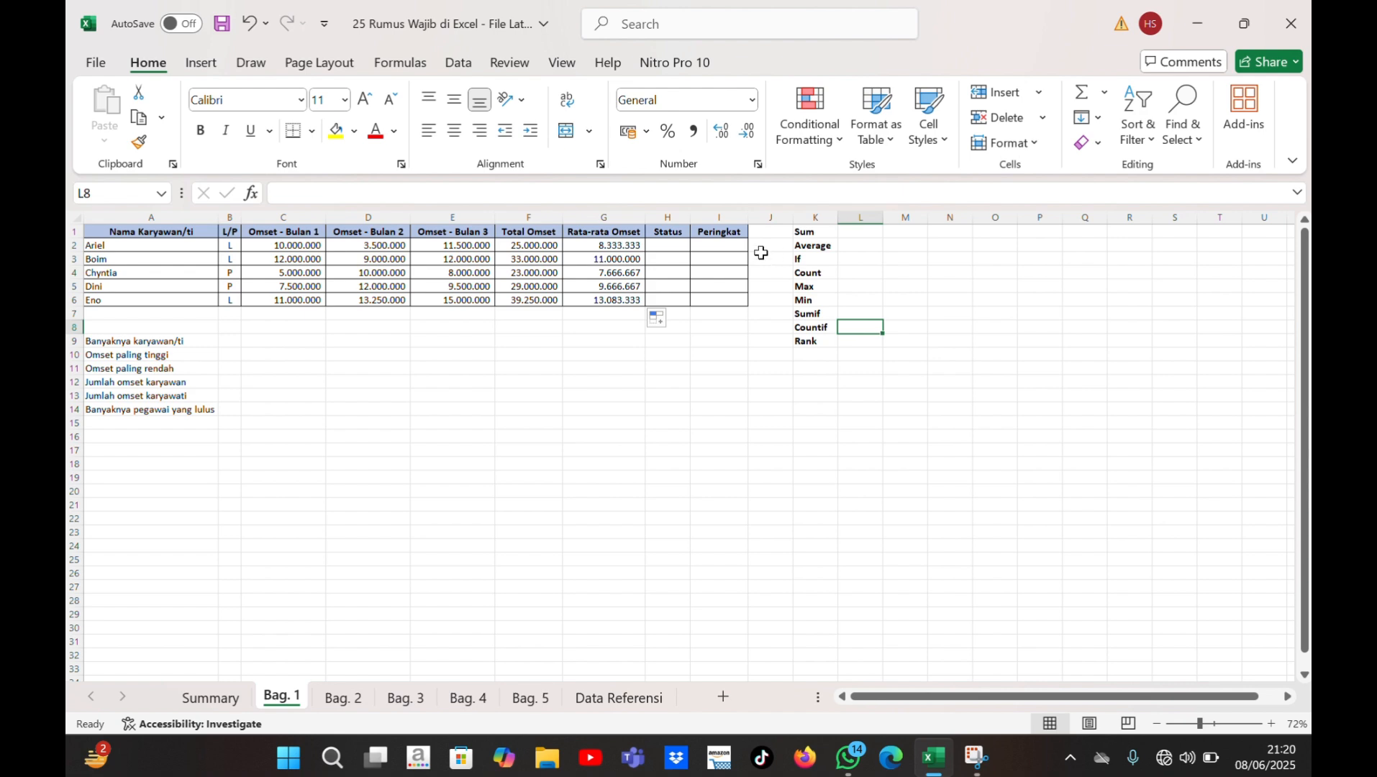
Step: Write the formula =if(F2:F6;"Lulus";"Gagal") in the first Status cell, H2, using the Total Omset range
{"action": "left_click", "coordinate": [665, 245]}
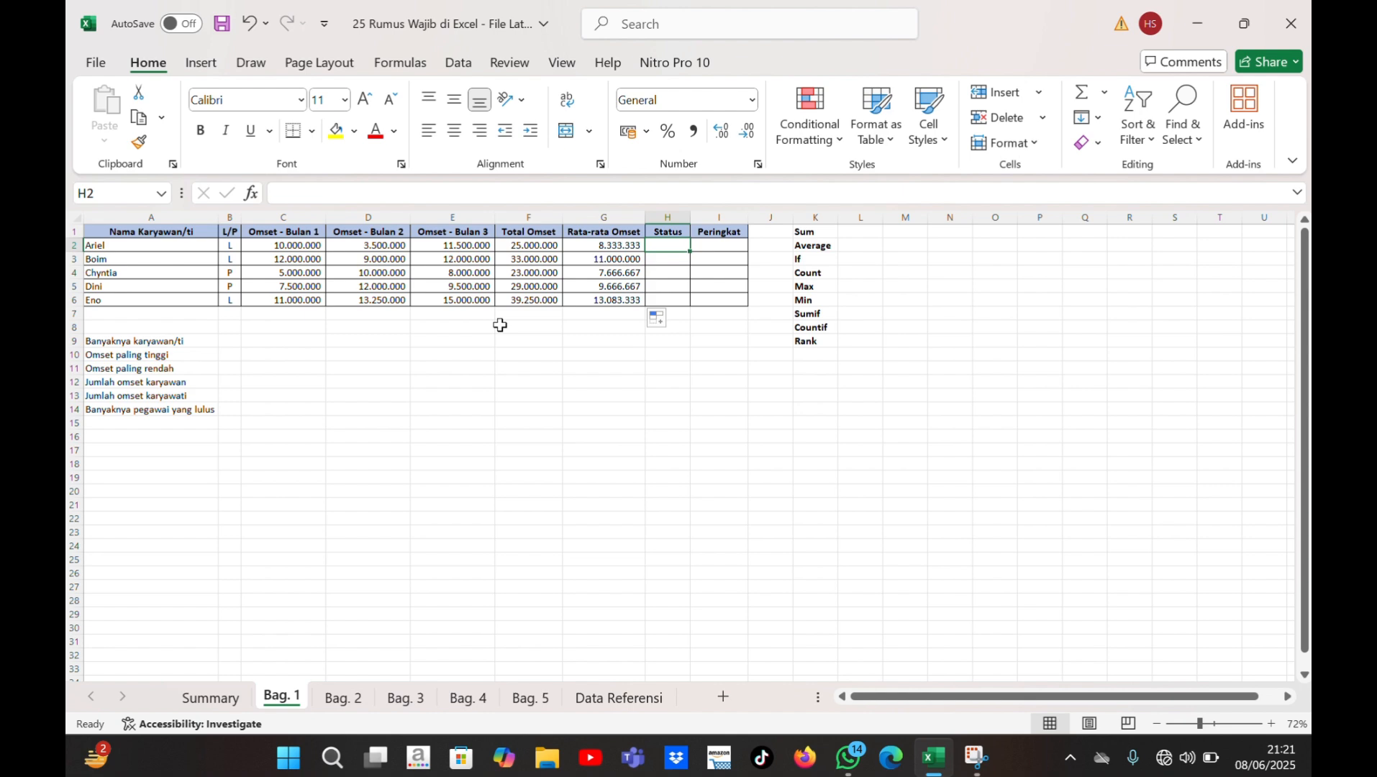
{"action": "type", "text": "="}
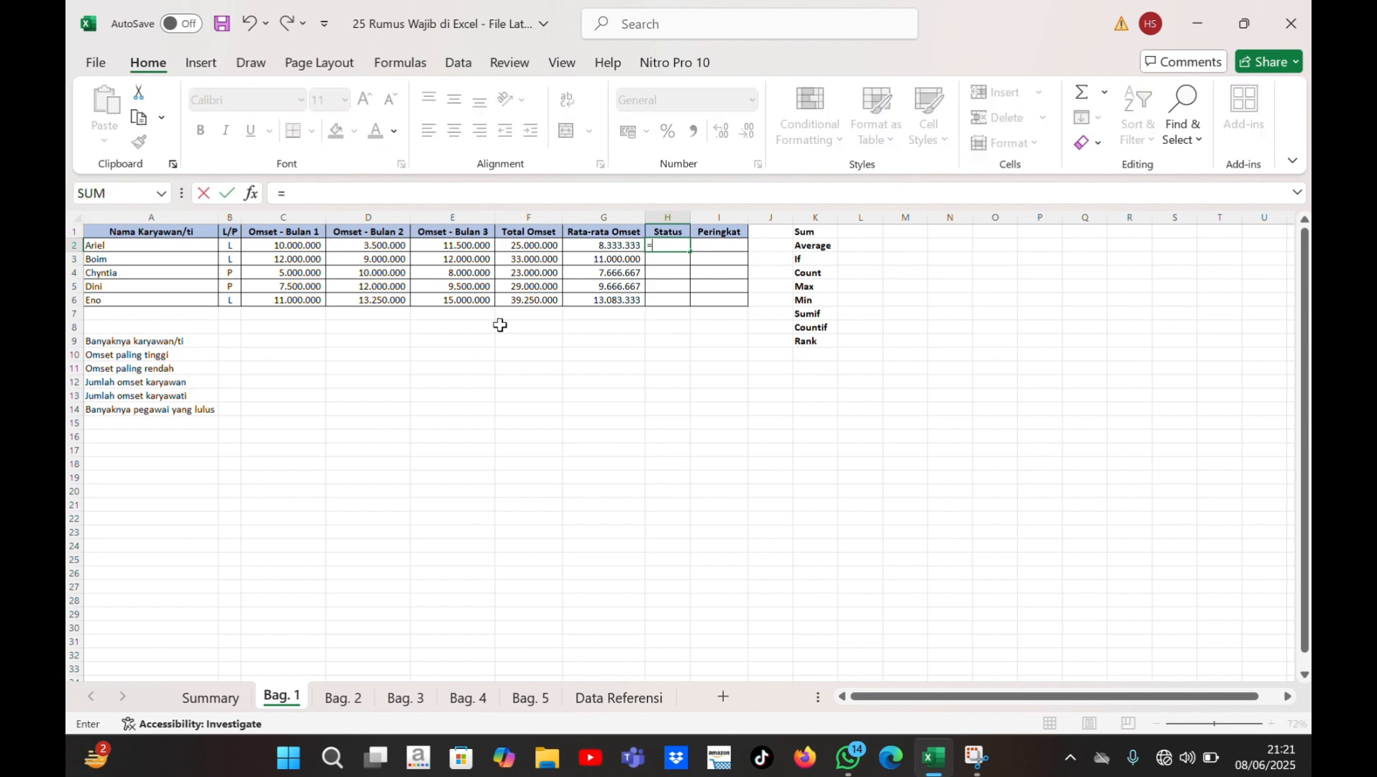
{"action": "type", "text": "if"}
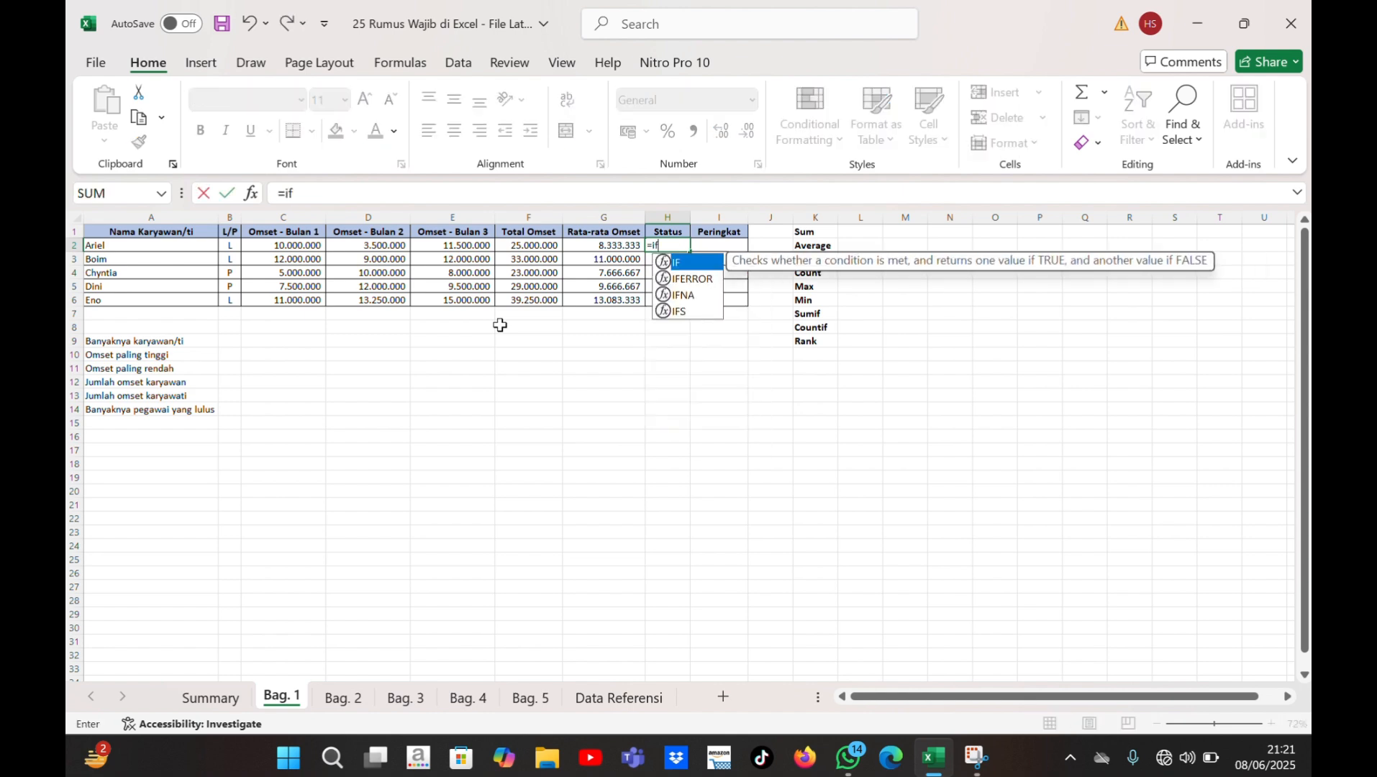
{"action": "type", "text": "("}
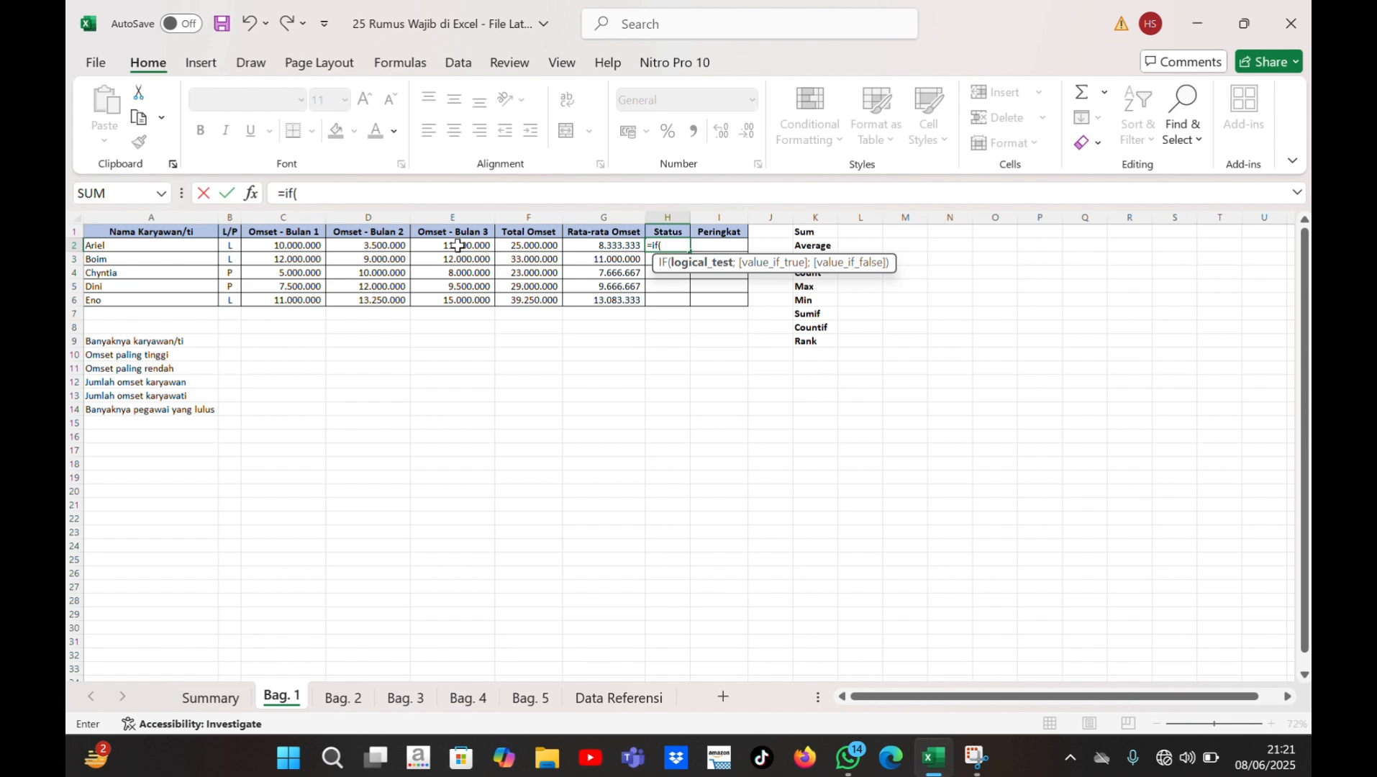
{"action": "left_click_drag", "start_coordinate": [456, 247], "coordinate": [459, 296]}
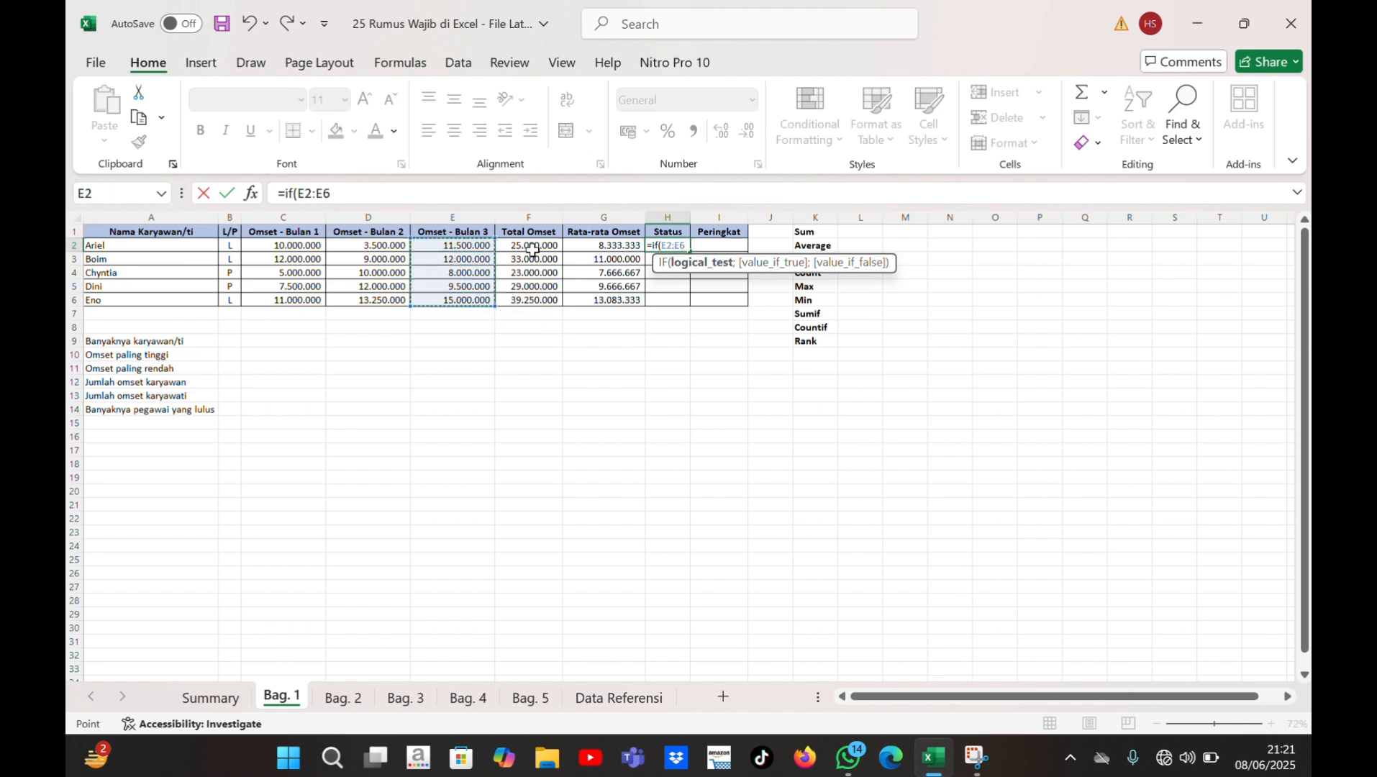
{"action": "left_click_drag", "start_coordinate": [530, 247], "coordinate": [536, 303]}
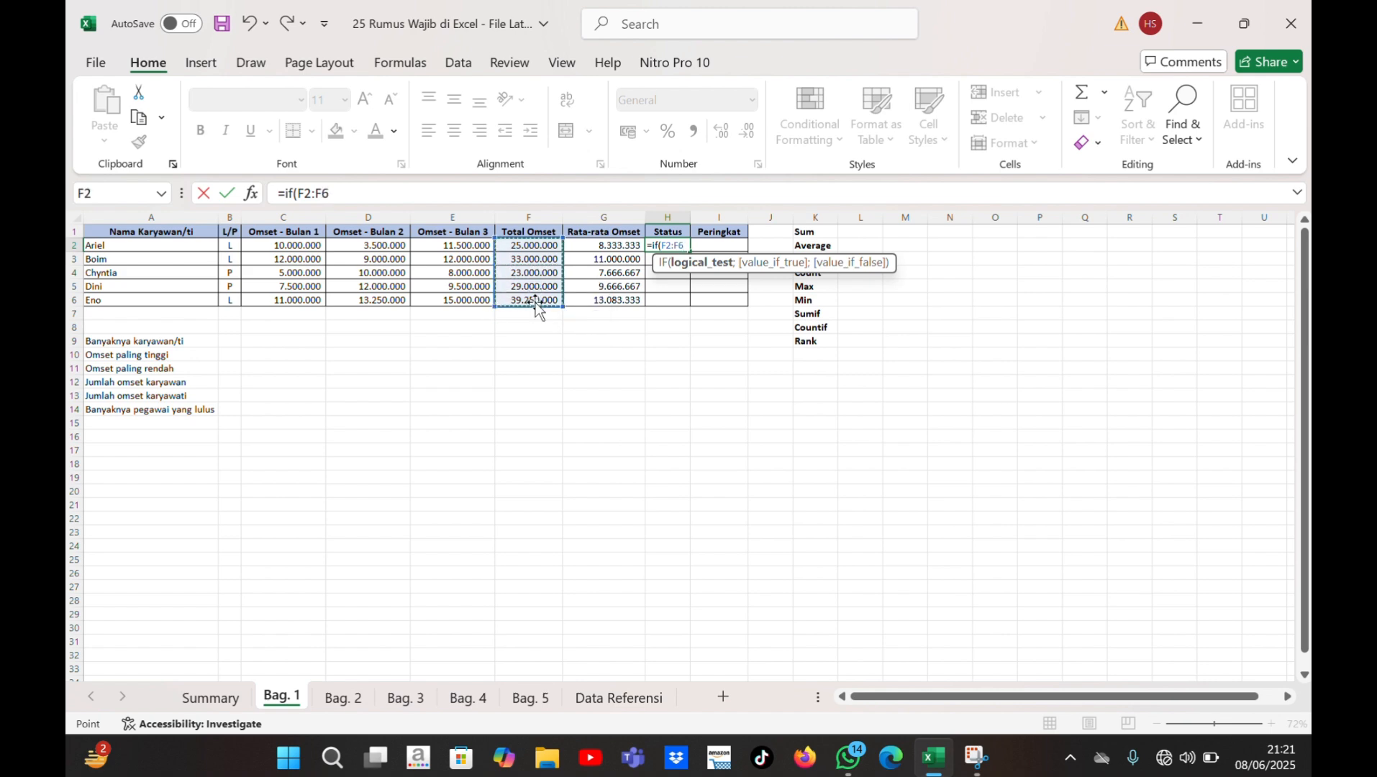
{"action": "type", "text": ";"}
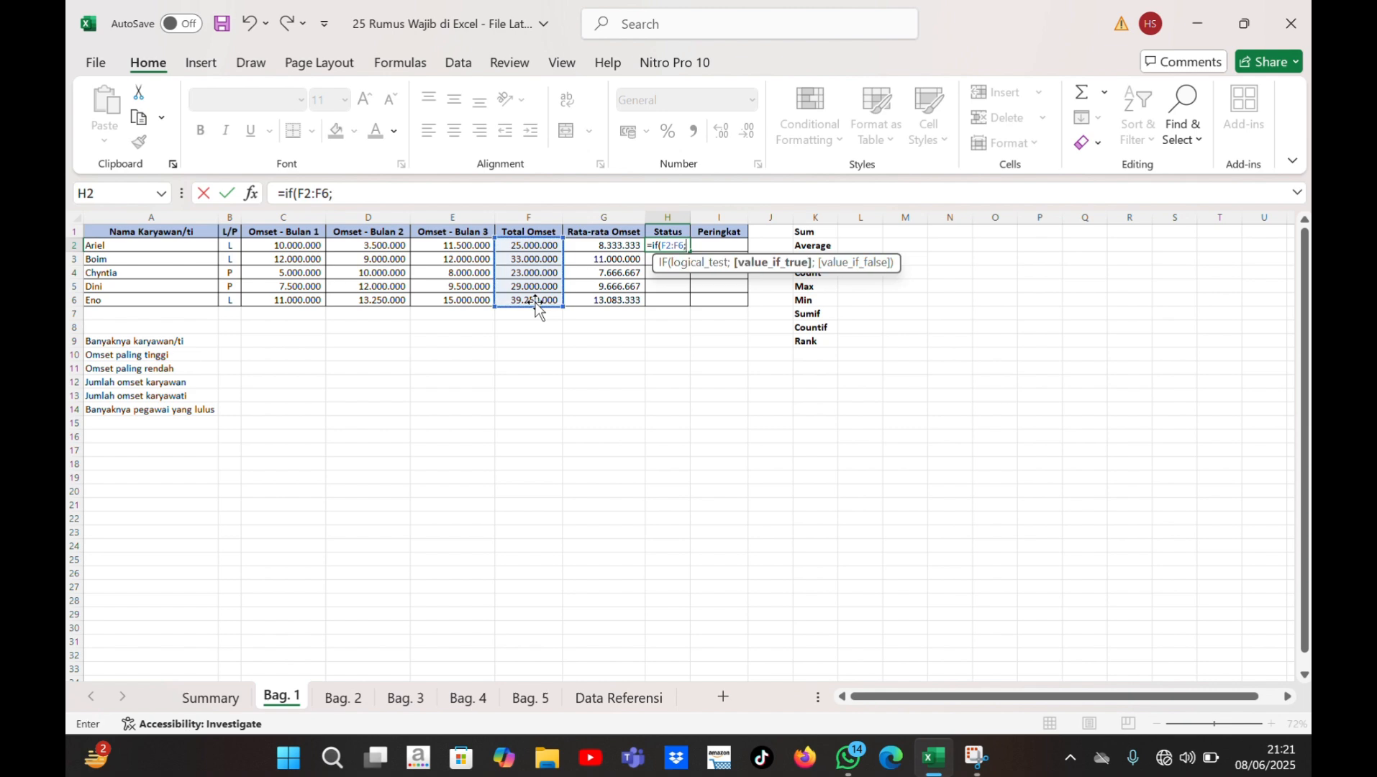
{"action": "type", "text": "\"Lulus\";"}
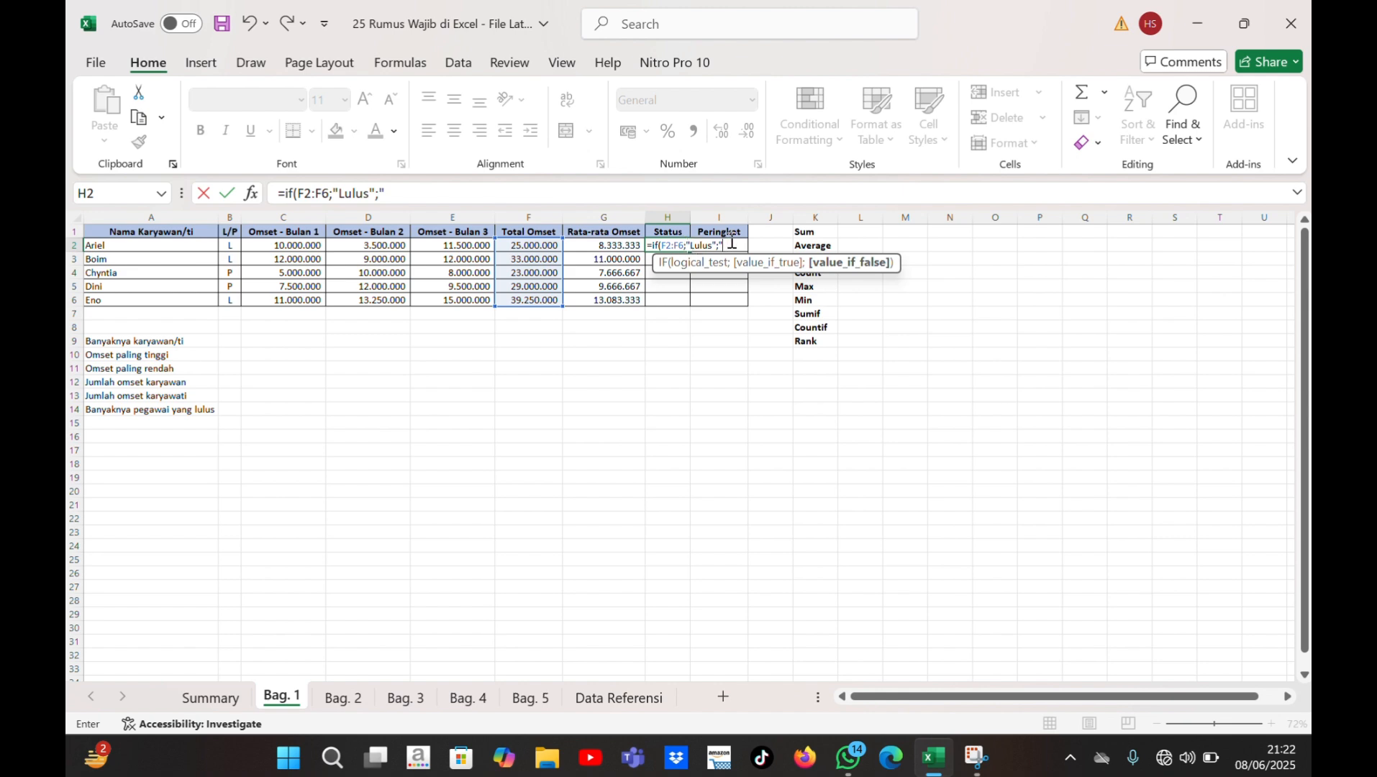
{"action": "type", "text": "Gaga"}
{"action": "type", "text": "l\")"}
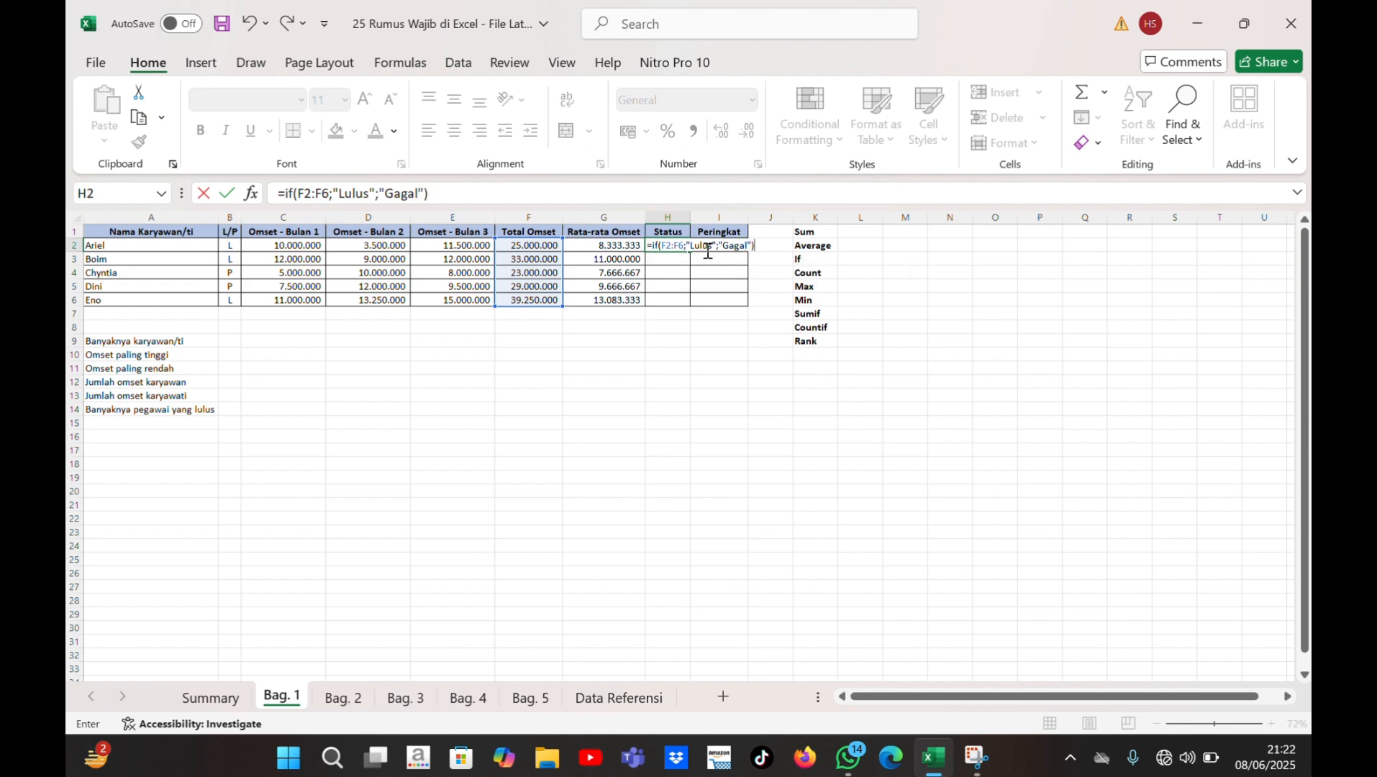
Step: Add the condition >30000000 after F2:F6 in the H2 formula, enter it and deselect the Status cells
{"action": "left_click", "coordinate": [684, 247]}
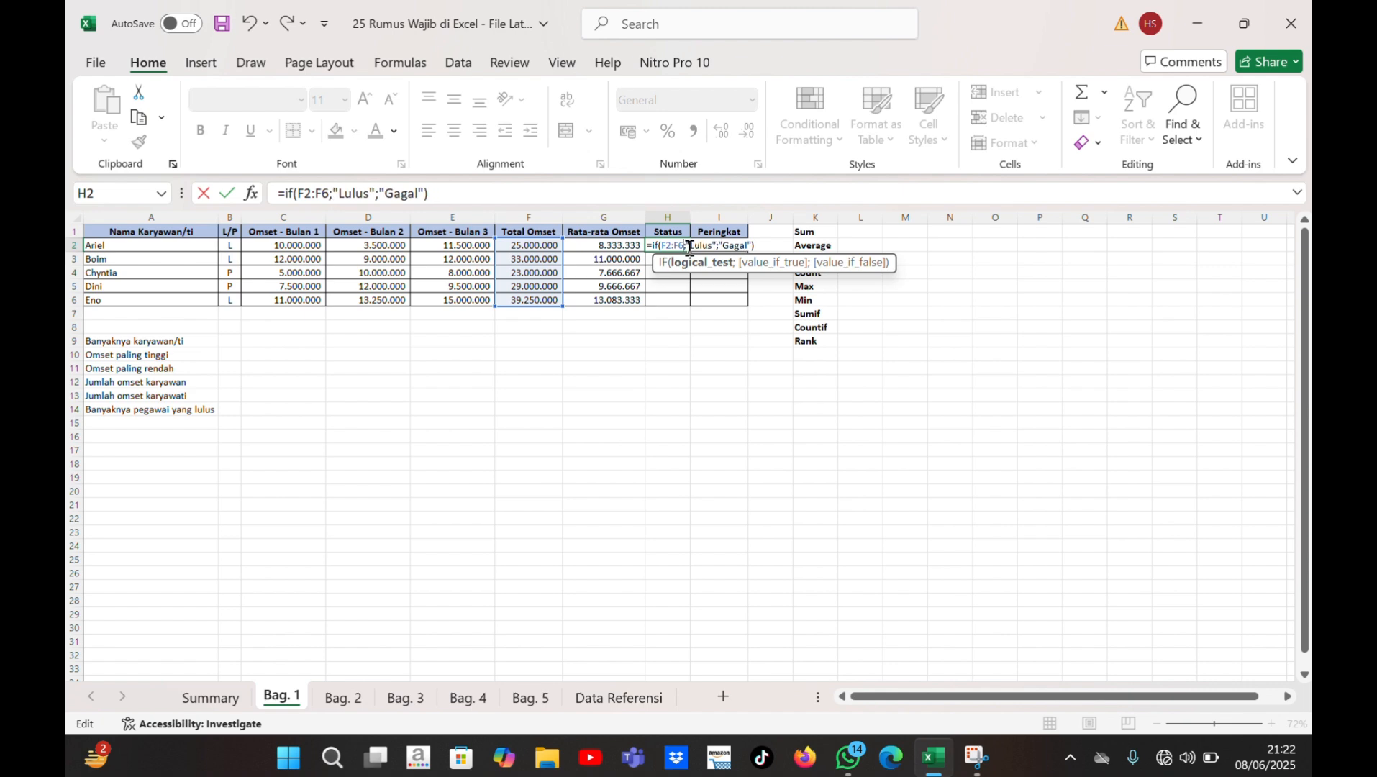
{"action": "type", "text": ">"}
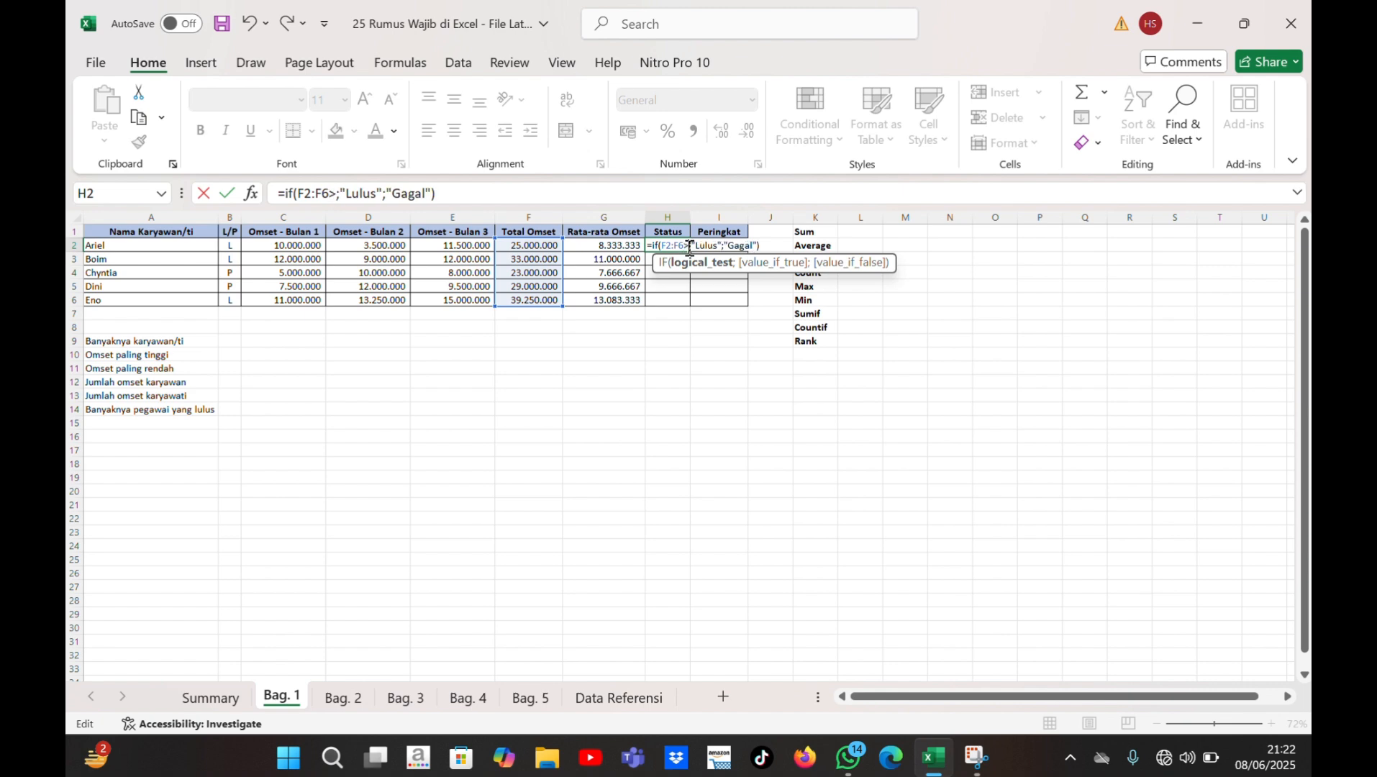
{"action": "type", "text": "30"}
{"action": "type", "text": "00"}
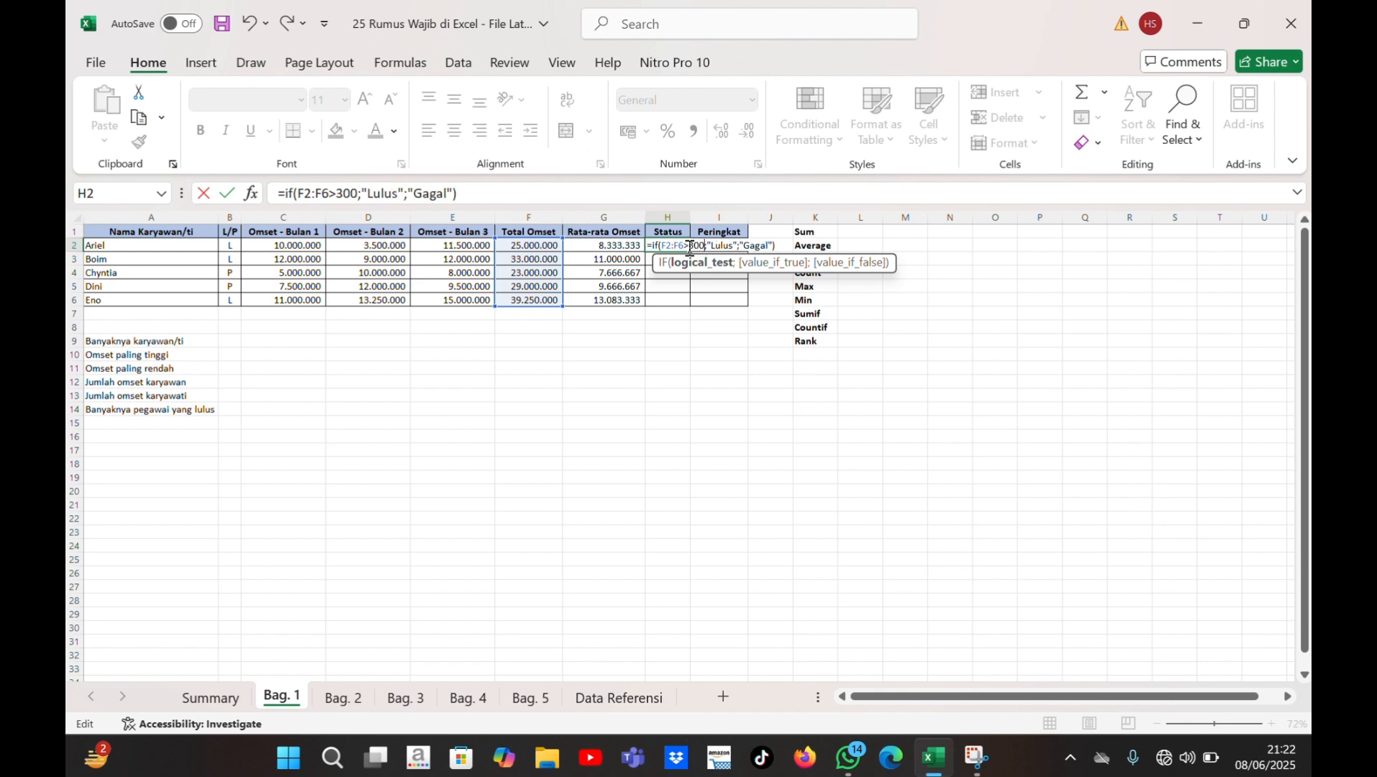
{"action": "type", "text": "00"}
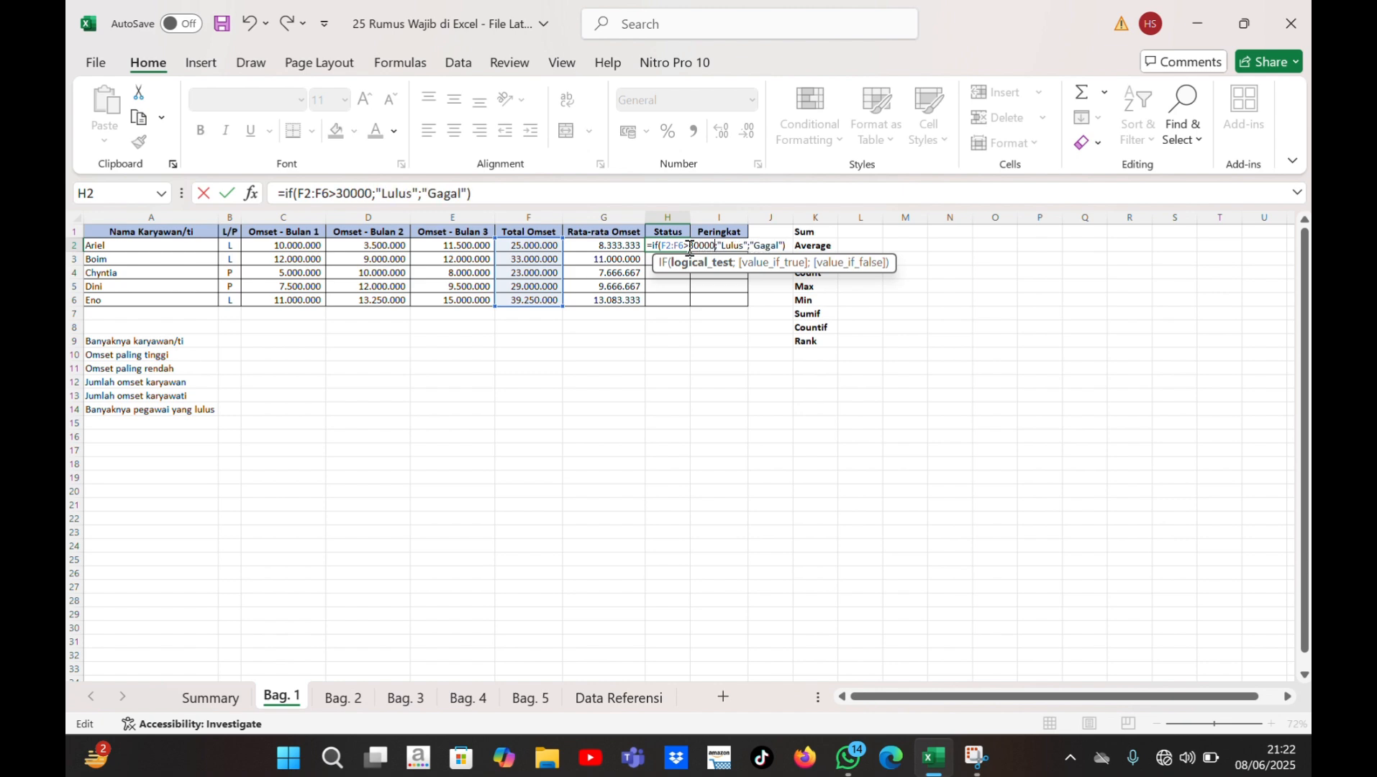
{"action": "type", "text": "00"}
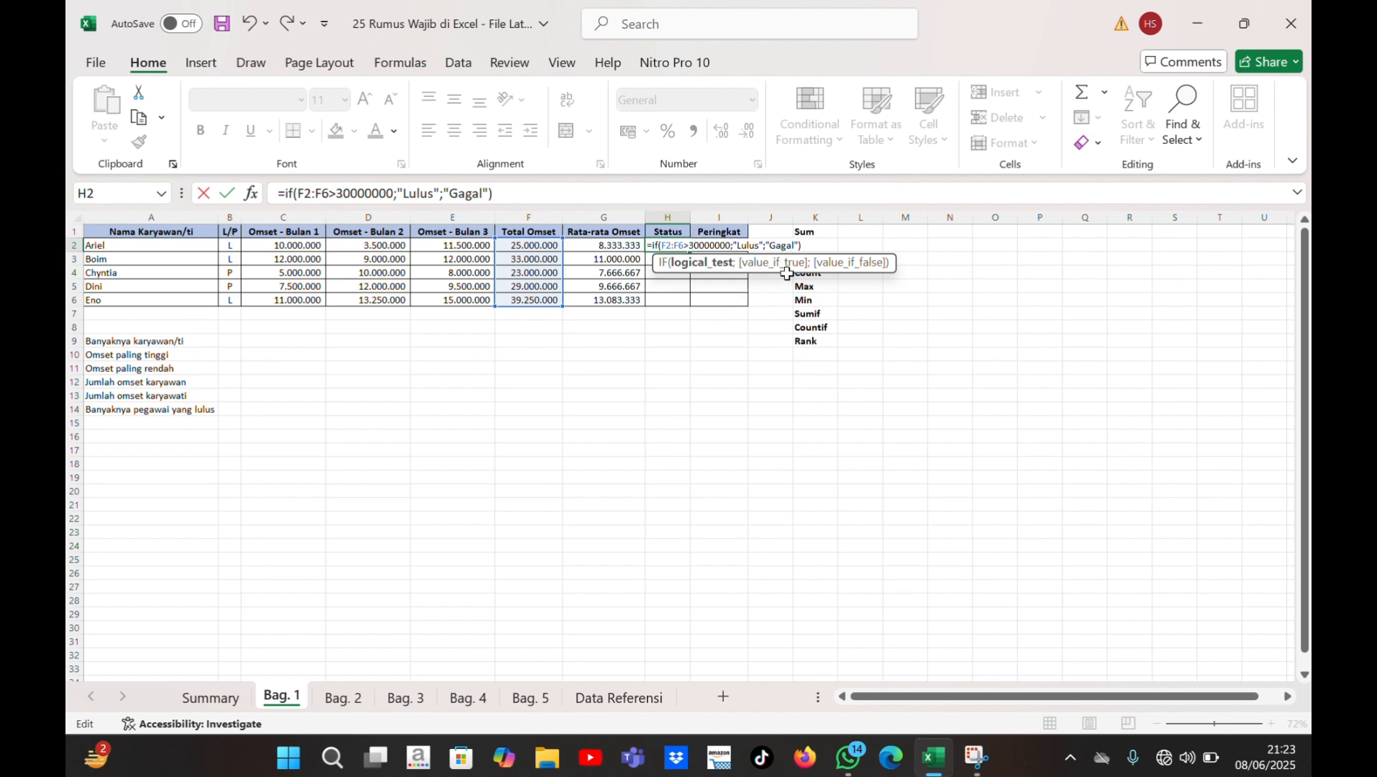
{"action": "key", "text": "Return"}
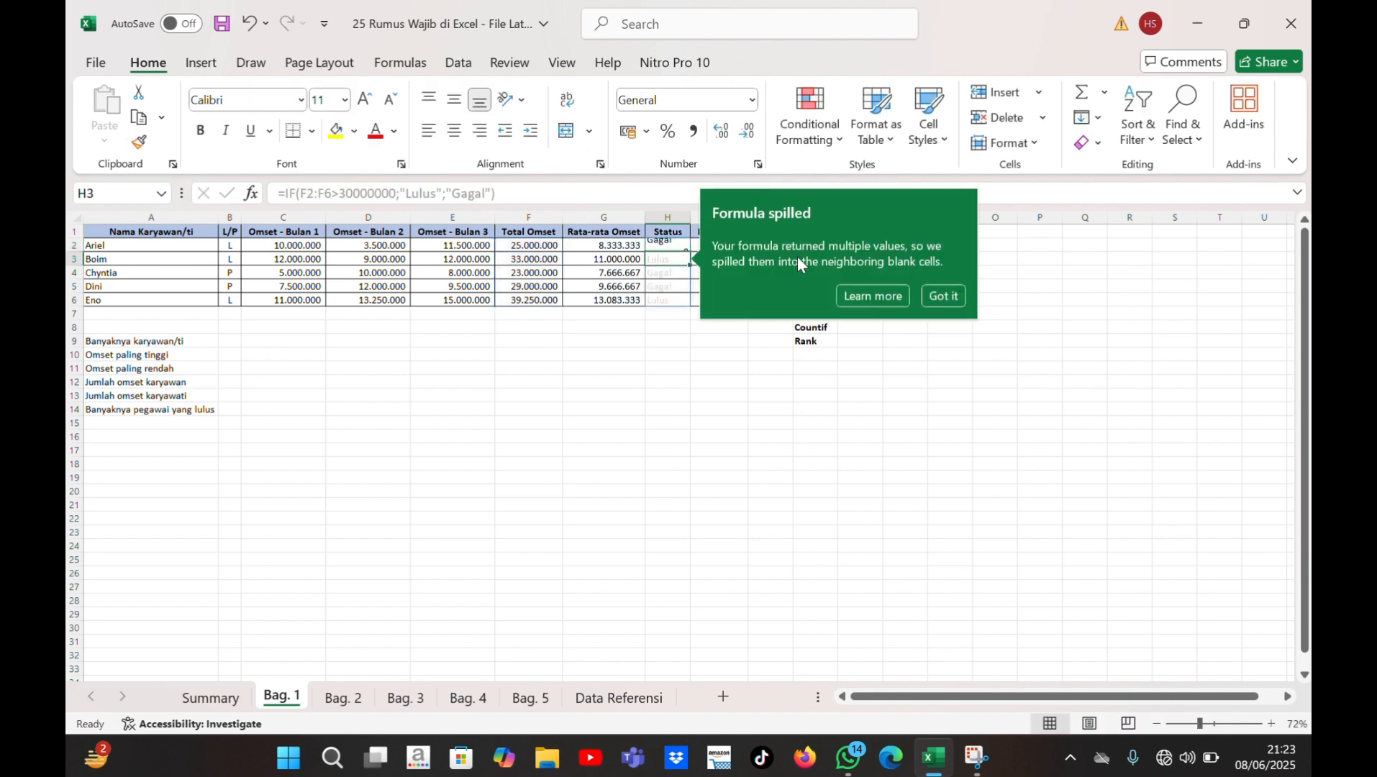
{"action": "left_click", "coordinate": [602, 343]}
{"action": "left_click", "coordinate": [603, 343]}
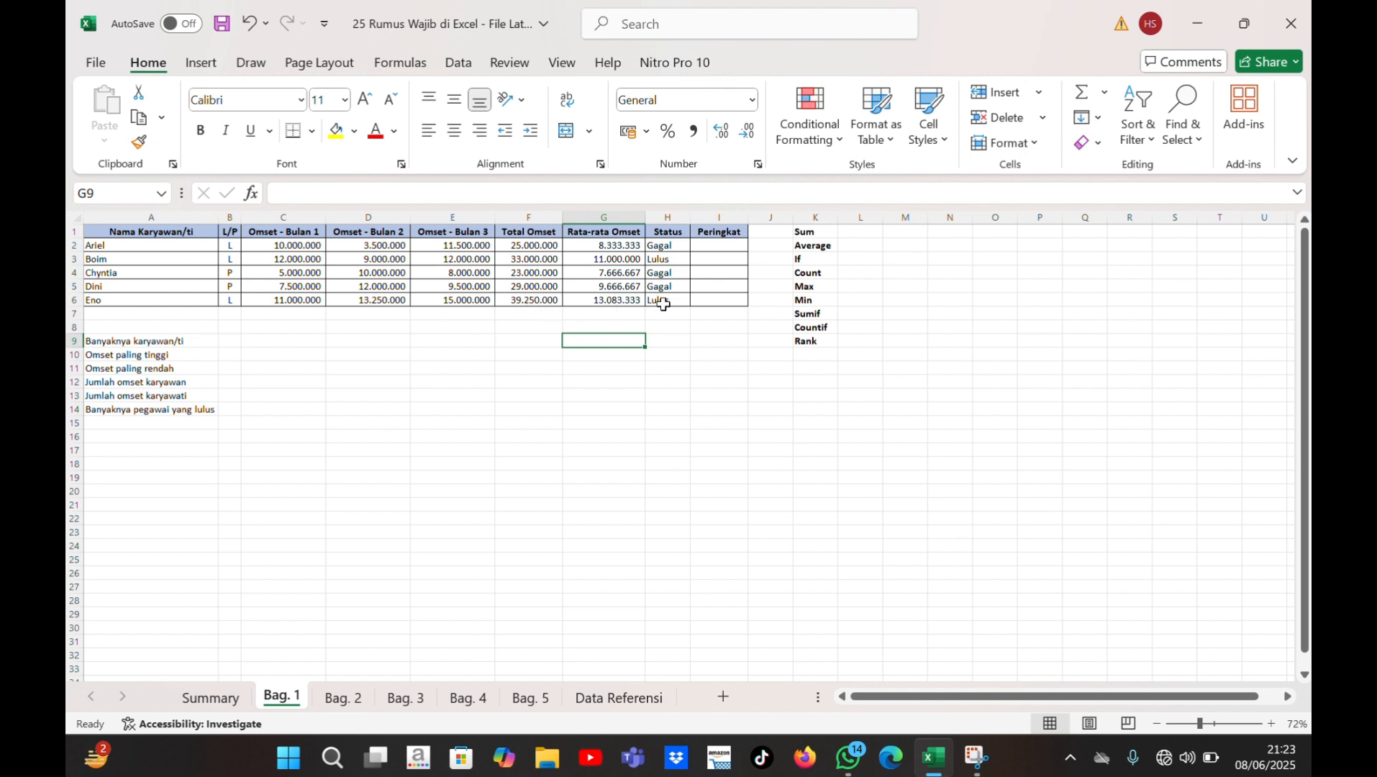
{"action": "left_click", "coordinate": [572, 391]}
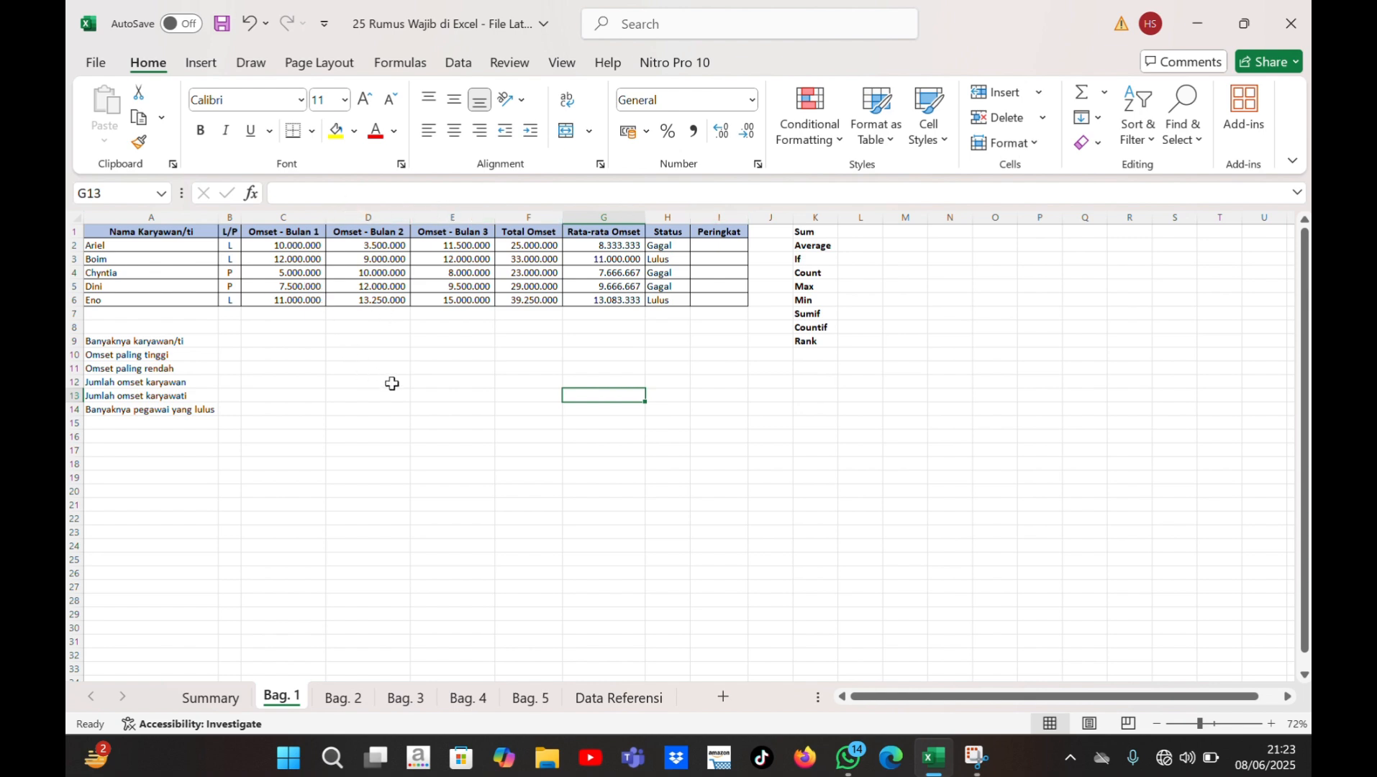
Step: Try the formula =Rank(F2:F6) in the first Peringkat cell, I2
{"action": "left_click", "coordinate": [717, 250]}
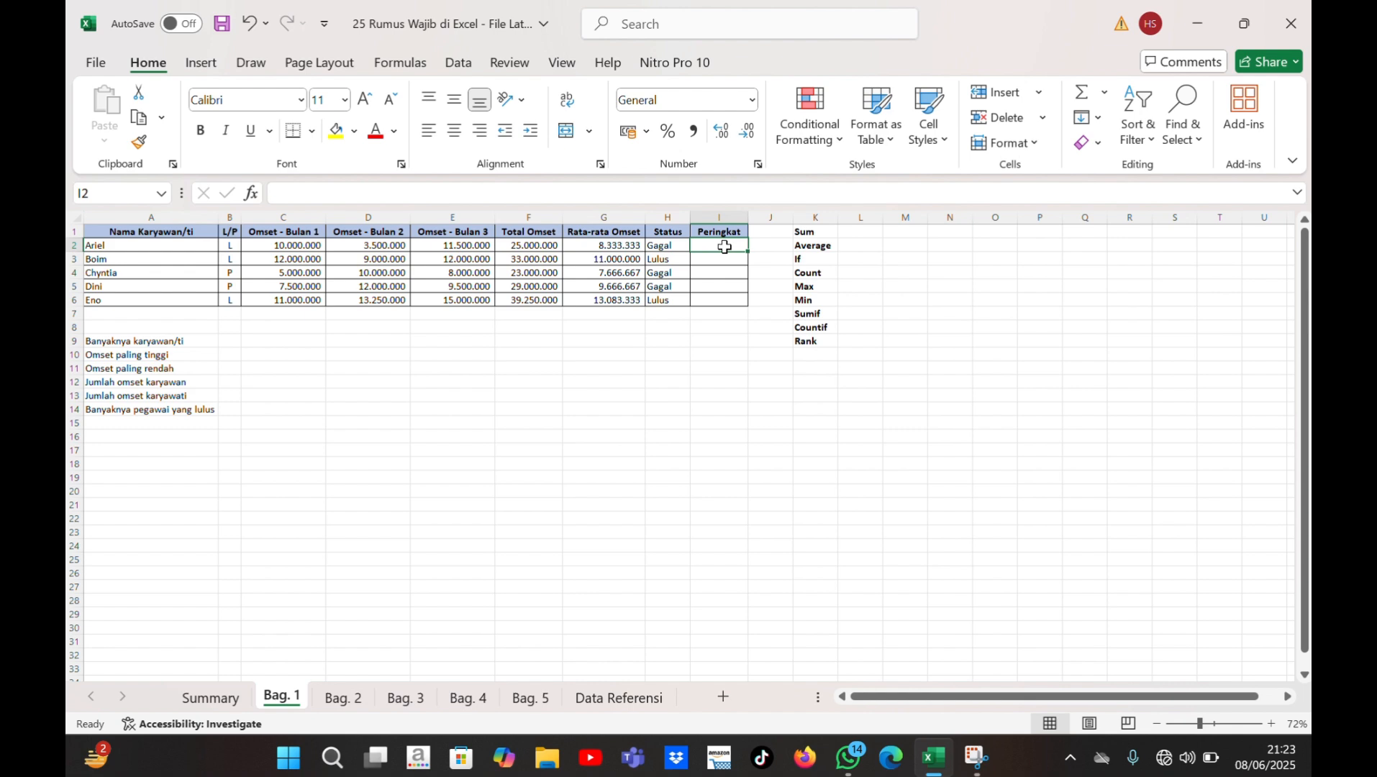
{"action": "type", "text": "="}
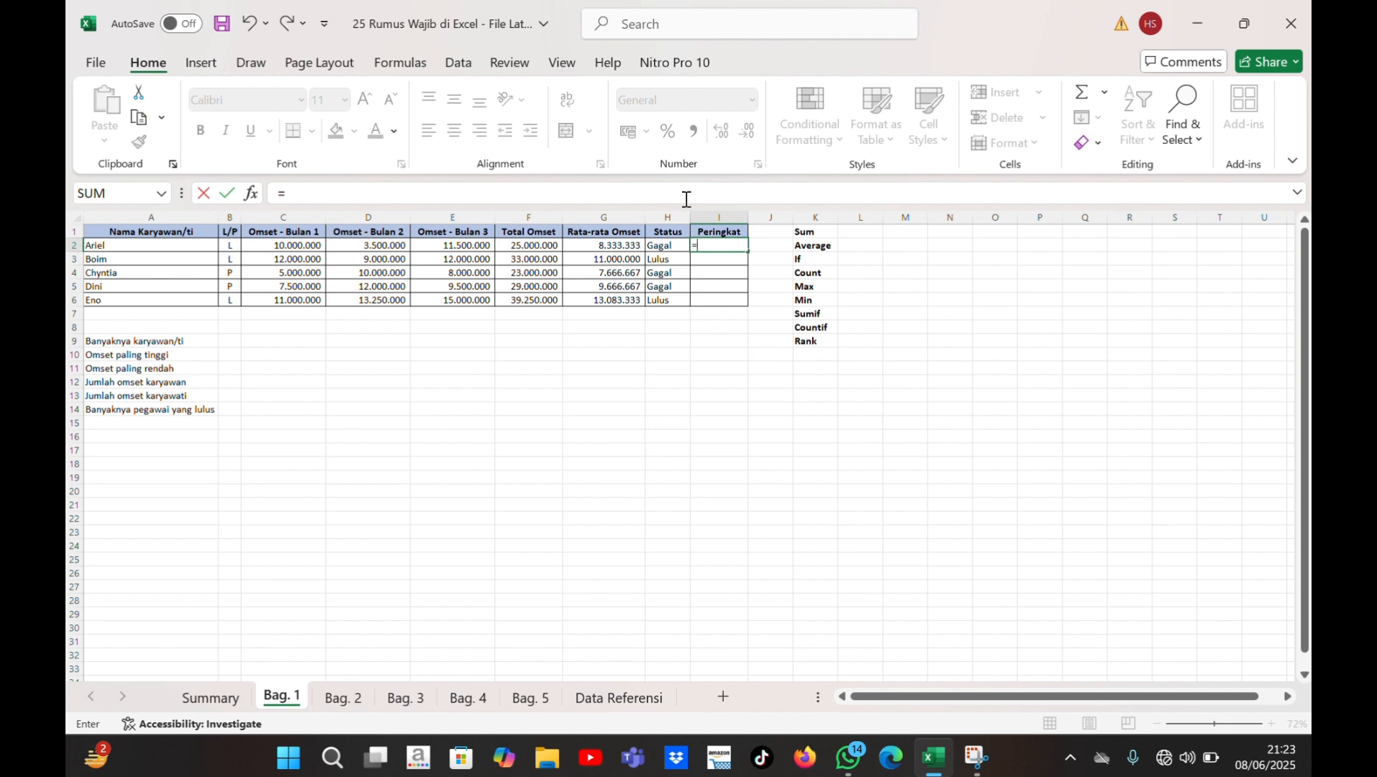
{"action": "type", "text": "R"}
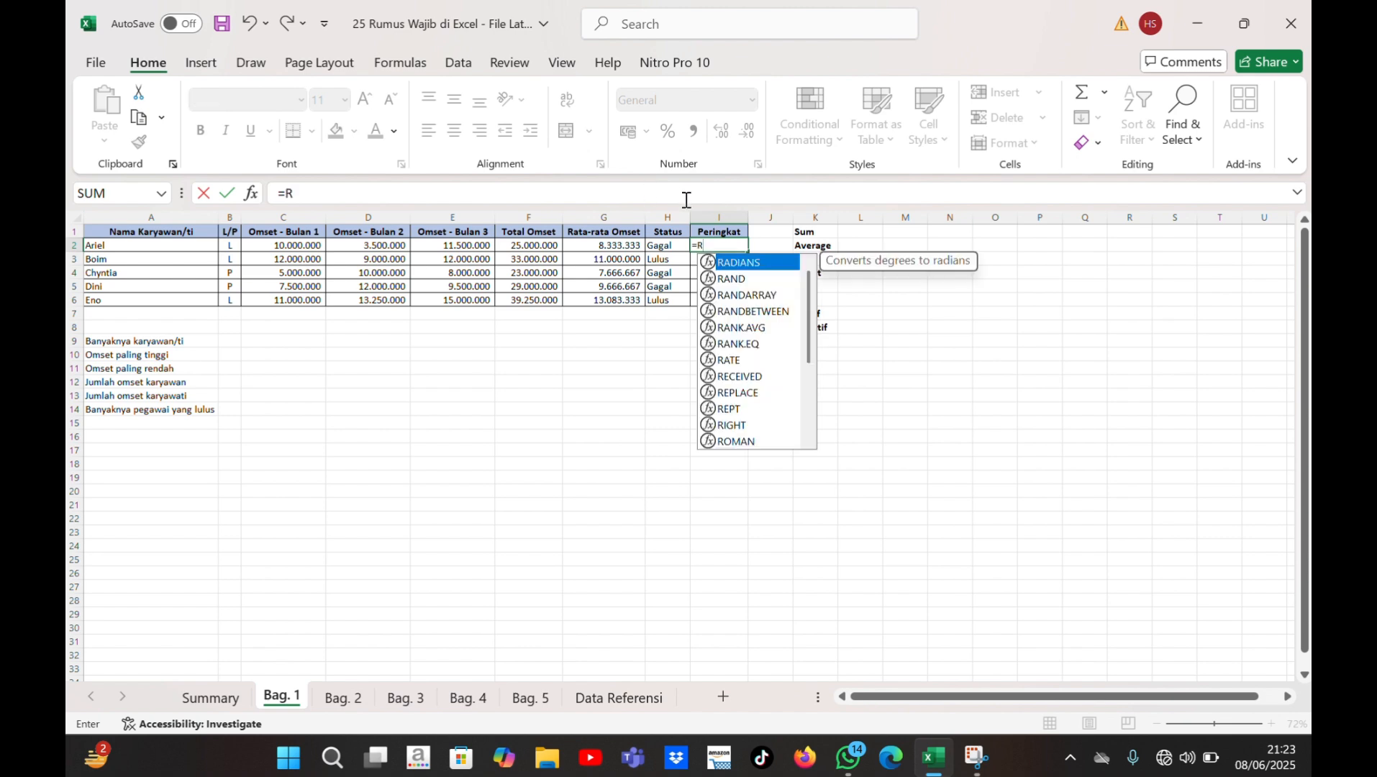
{"action": "type", "text": "ank"}
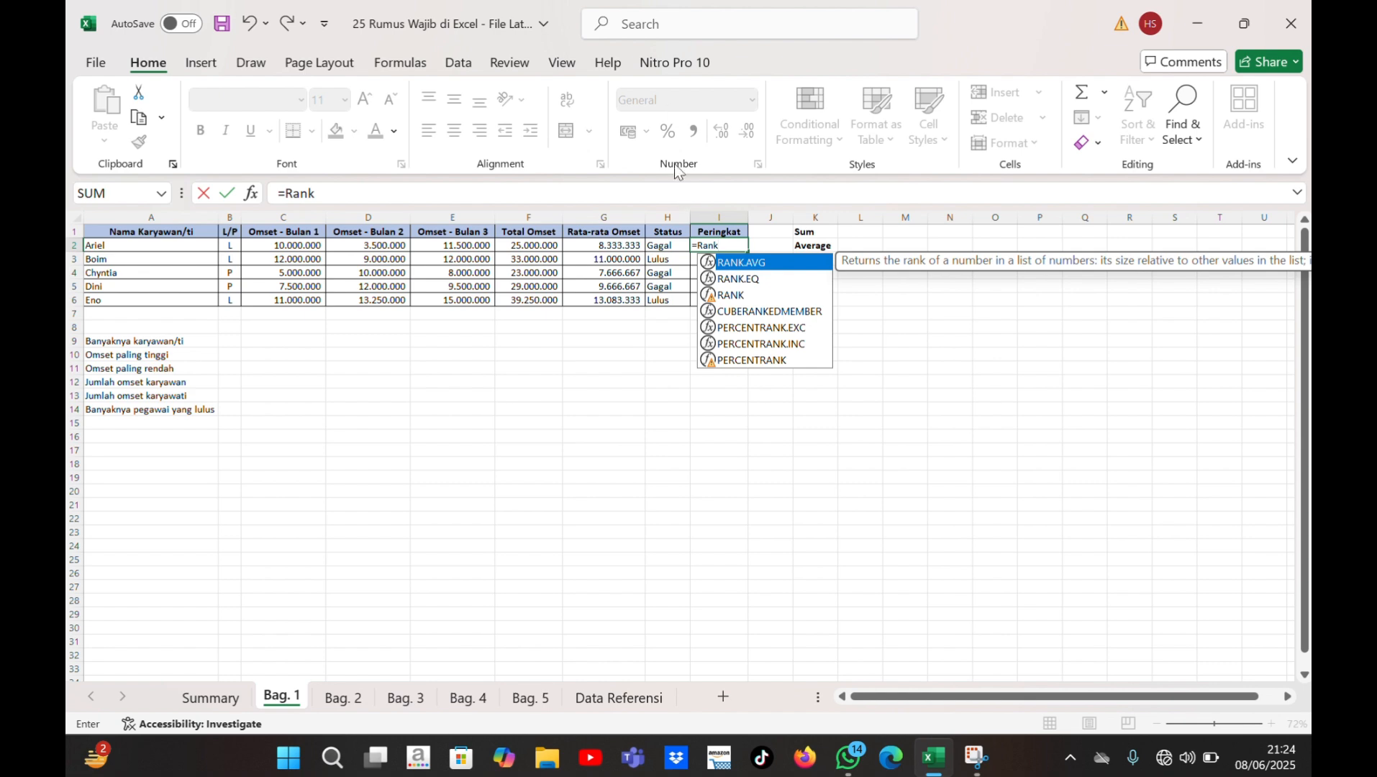
{"action": "type", "text": "("}
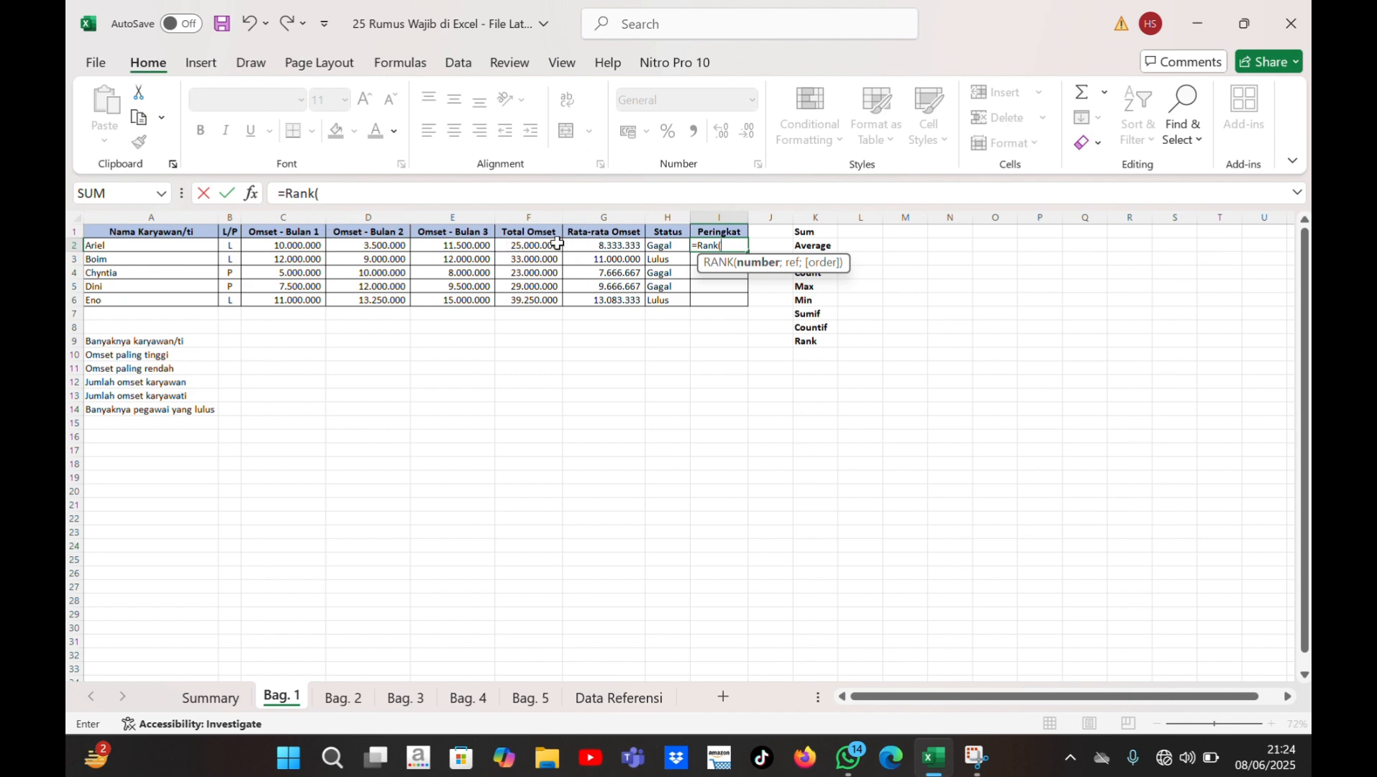
{"action": "left_click", "coordinate": [585, 32]}
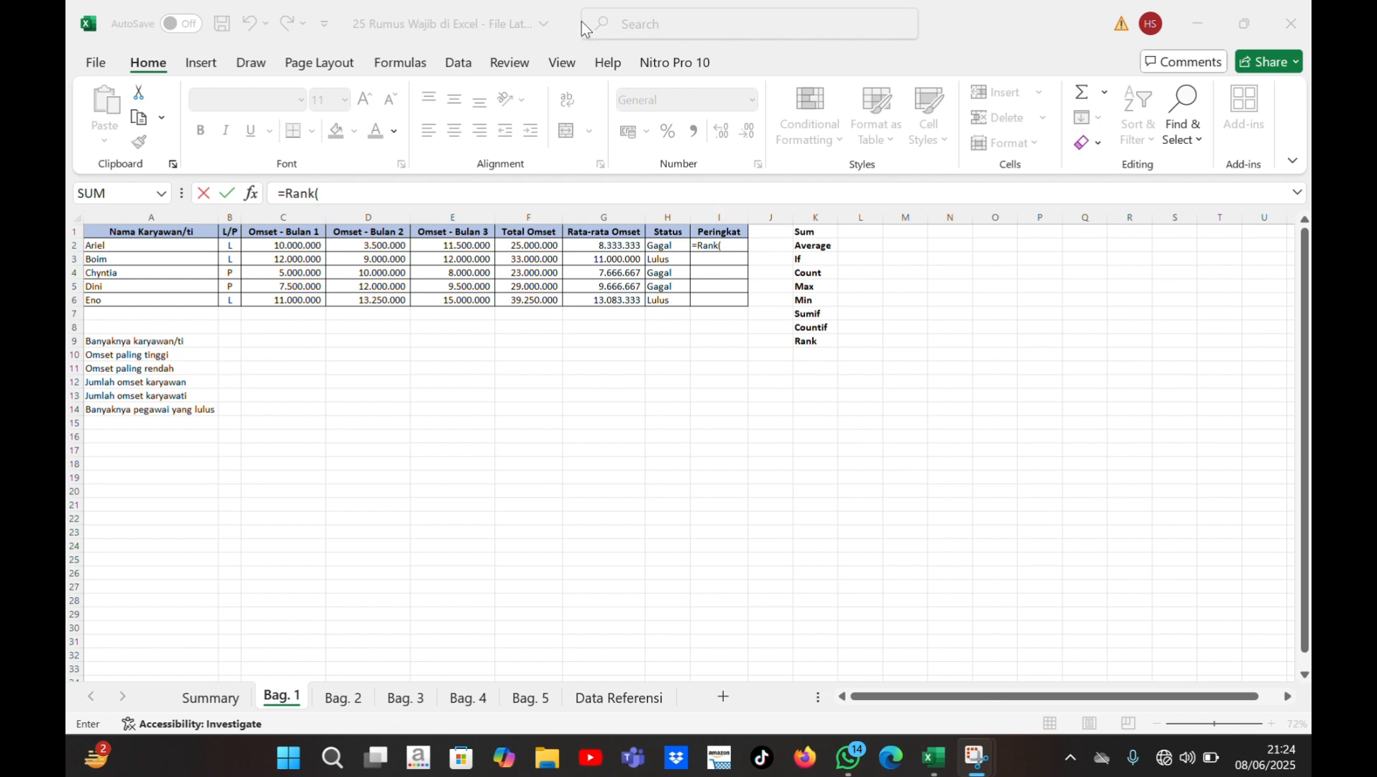
{"action": "left_click", "coordinate": [726, 243]}
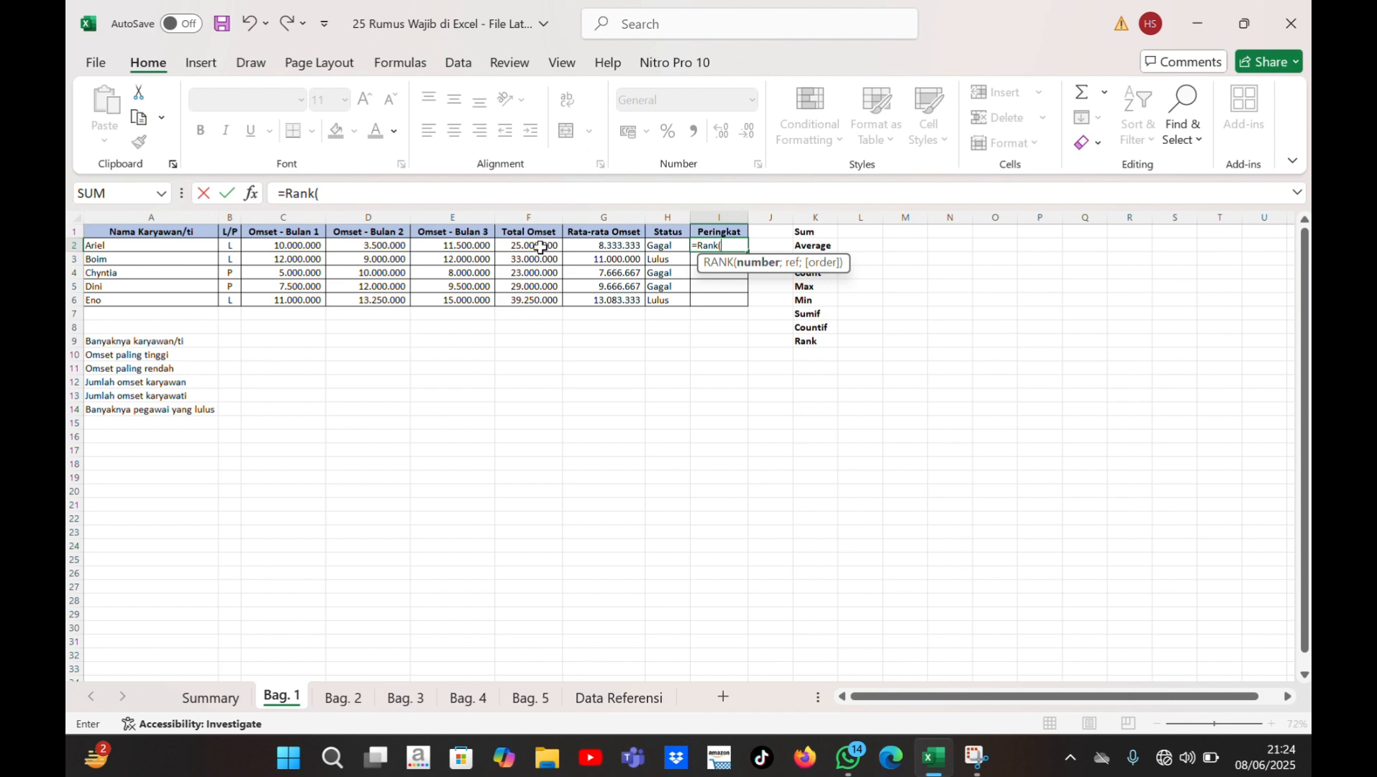
{"action": "left_click_drag", "start_coordinate": [540, 246], "coordinate": [539, 300]}
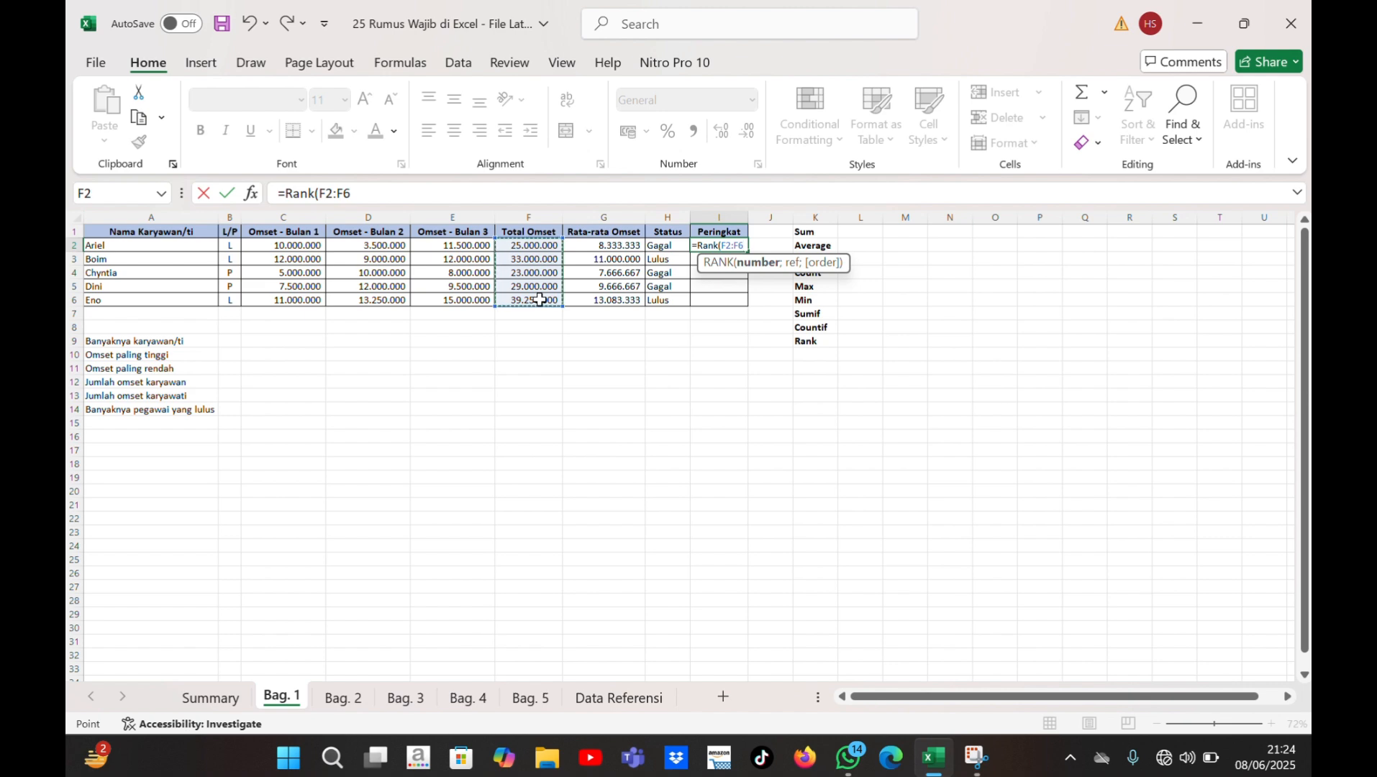
{"action": "type", "text": ")"}
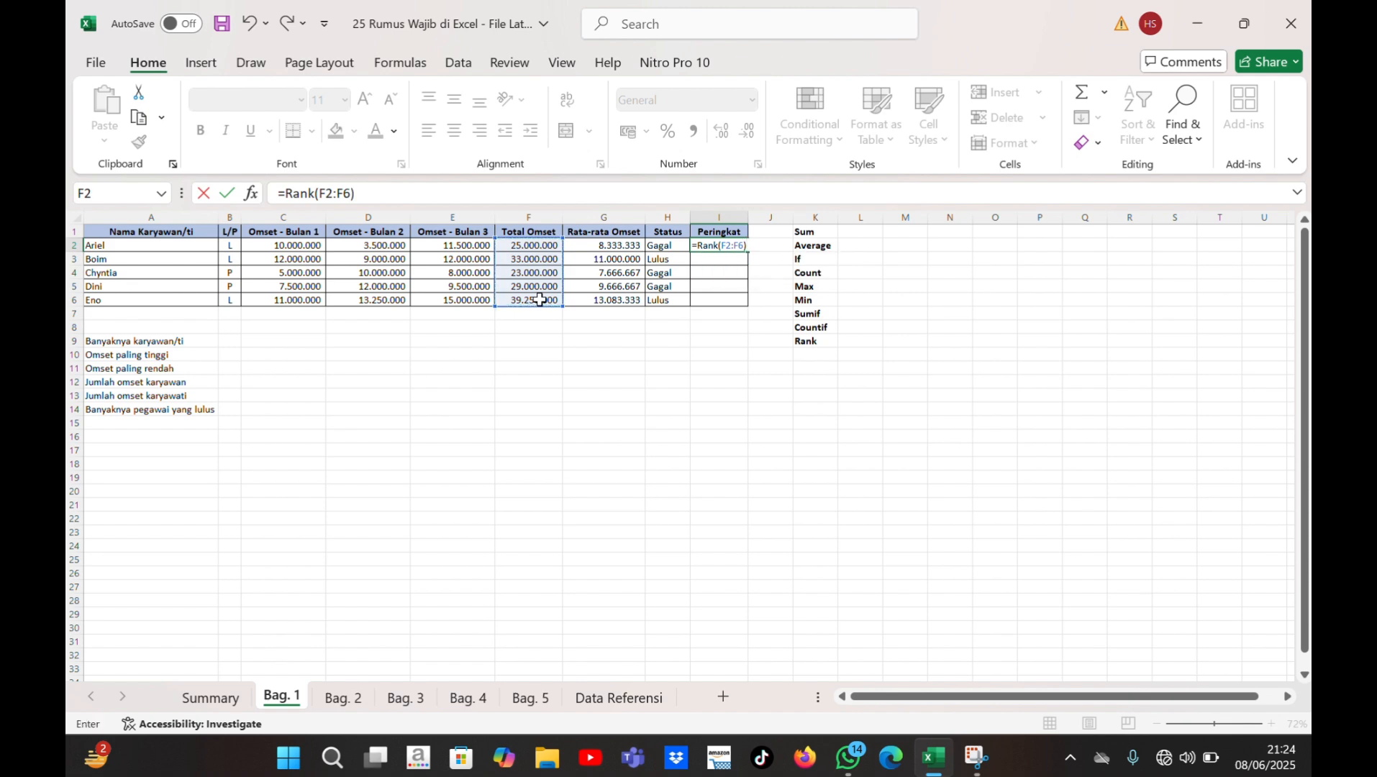
{"action": "key", "text": "Return"}
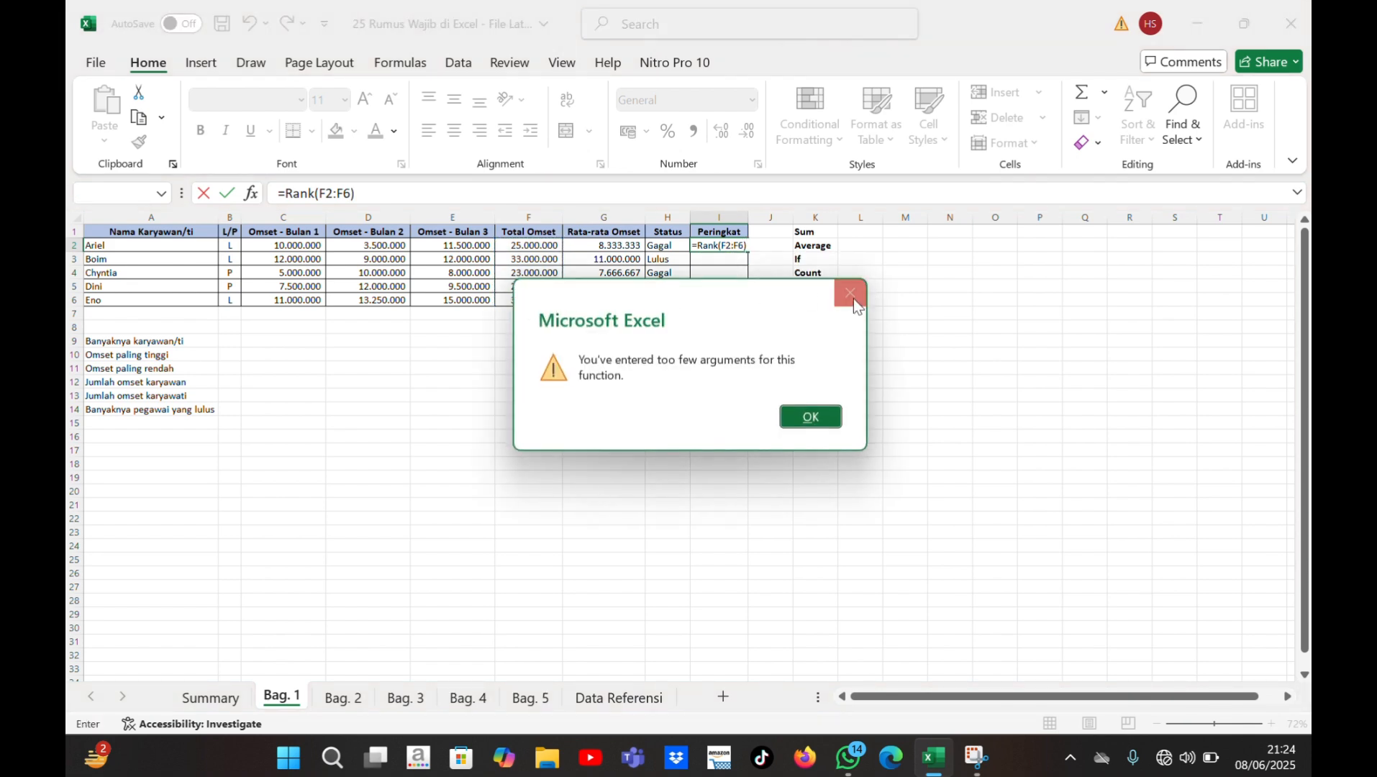
{"action": "left_click", "coordinate": [851, 300]}
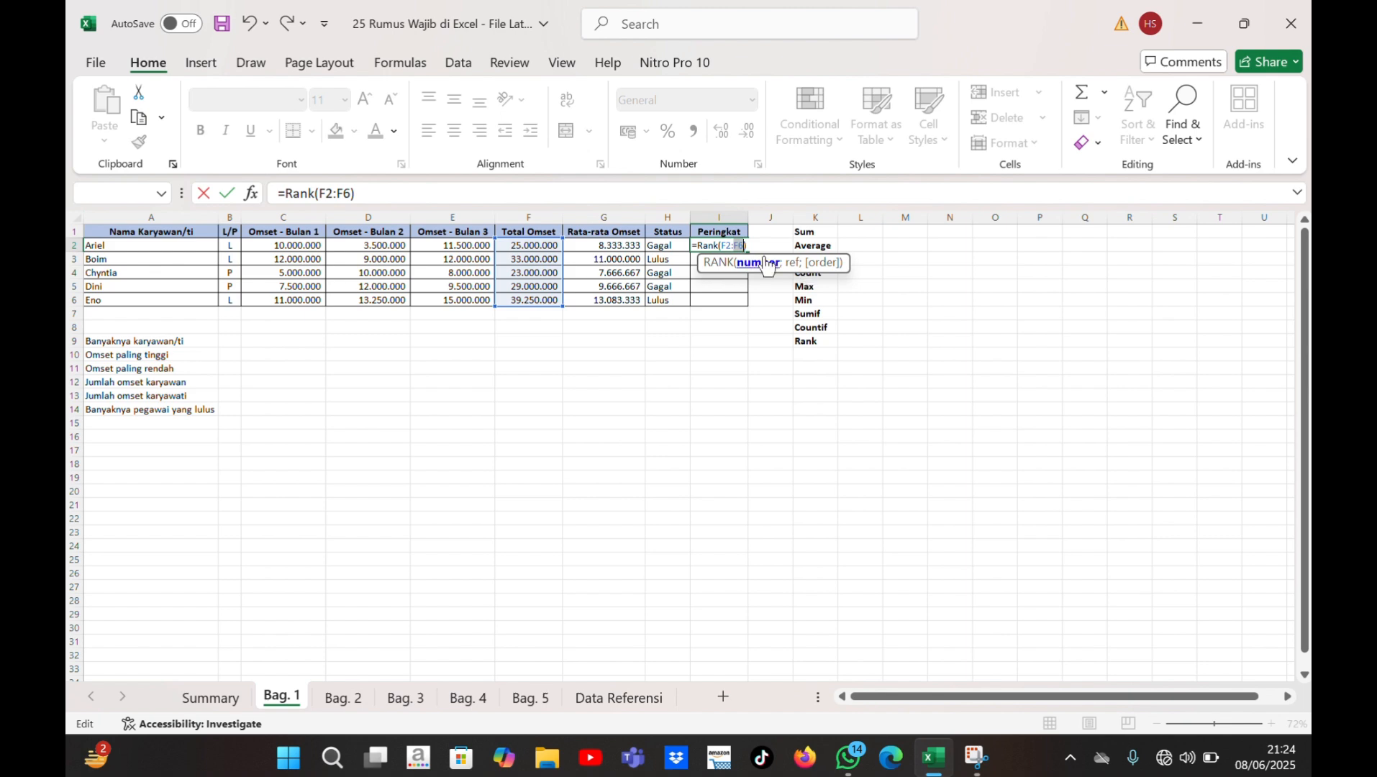
Step: Erase the attempted Rank(F2:F6) text from I2, keeping only the equals sign
{"action": "left_click", "coordinate": [746, 246]}
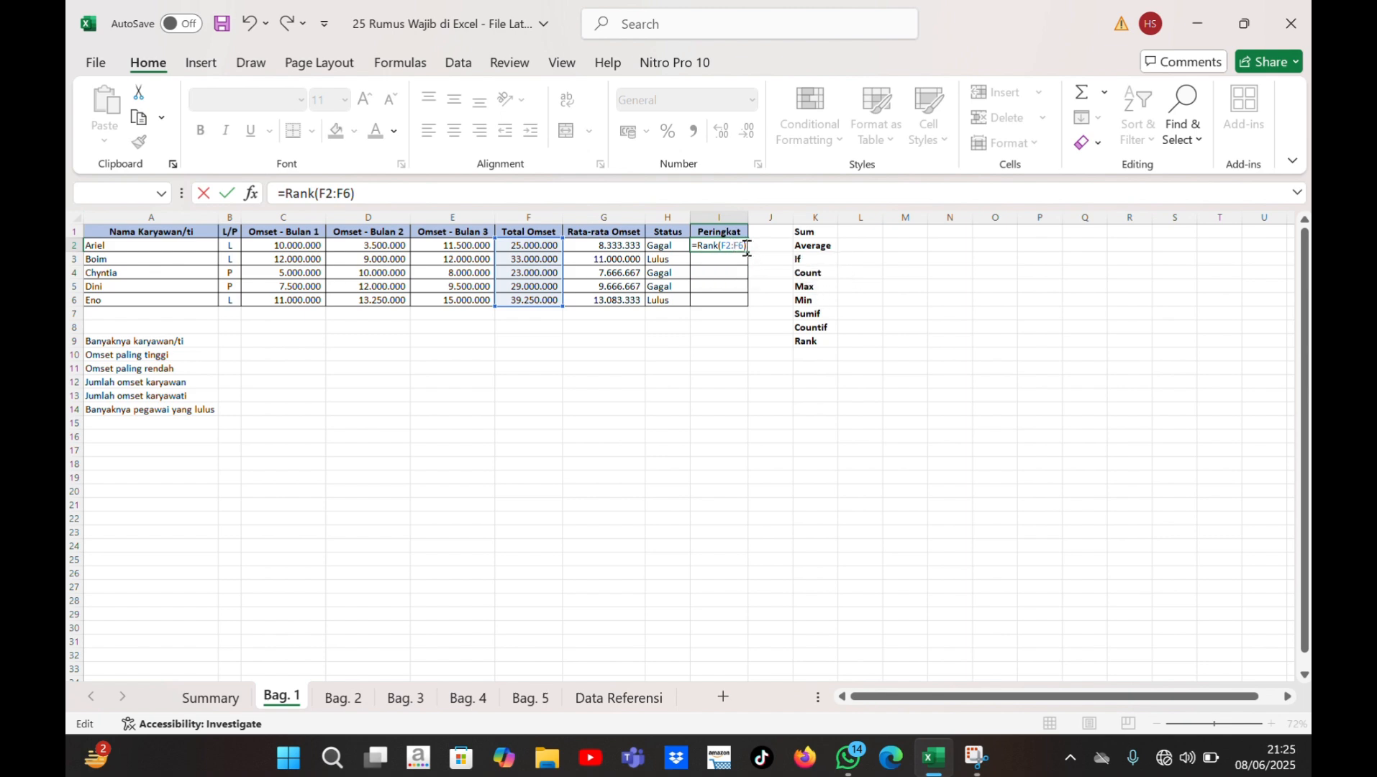
{"action": "key", "text": "BackSpace"}
{"action": "key", "text": "BackSpace"}
{"action": "key", "text": "BackSpace"}
{"action": "key", "text": "BackSpace"}
{"action": "key", "text": "BackSpace"}
{"action": "key", "text": "BackSpace"}
{"action": "key", "text": "BackSpace"}
{"action": "key", "text": "BackSpace"}
{"action": "key", "text": "BackSpace"}
{"action": "key", "text": "BackSpace"}
{"action": "key", "text": "BackSpace"}
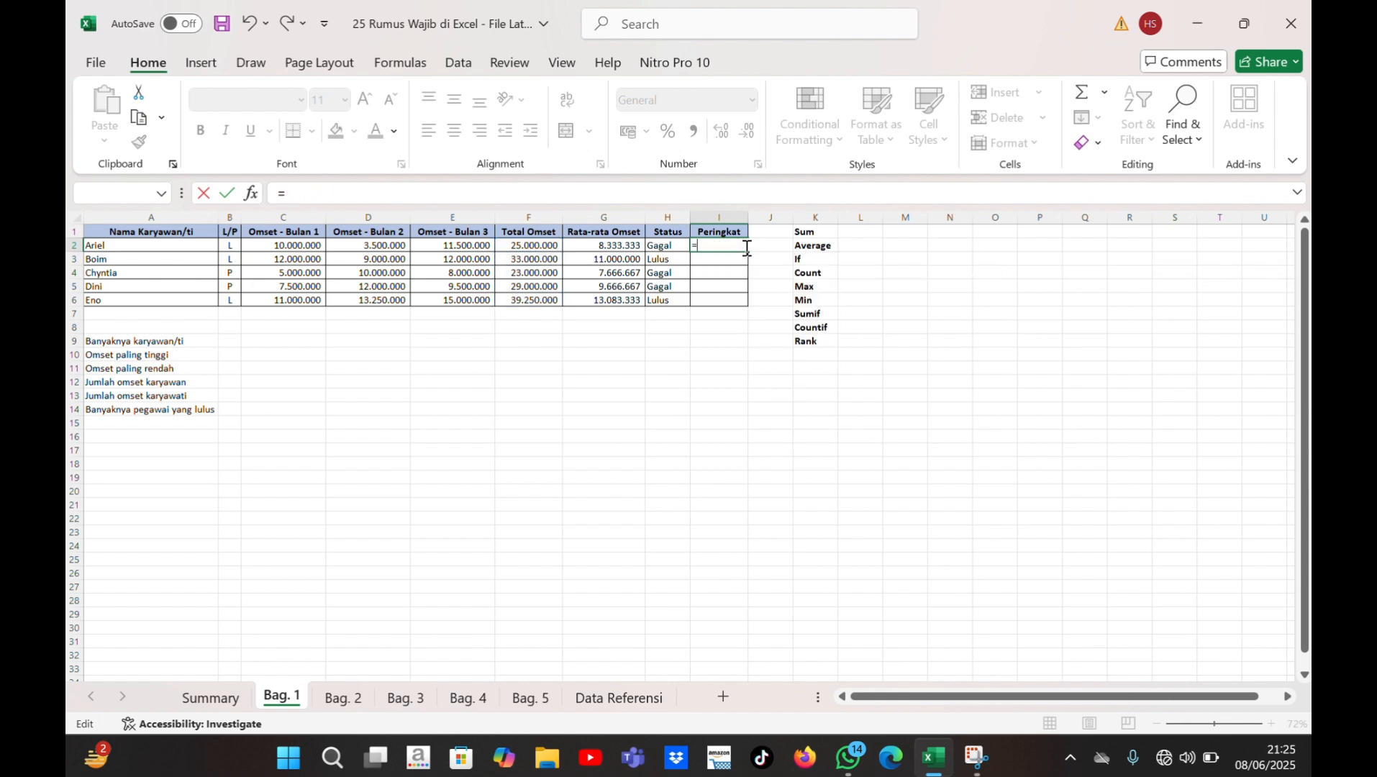
Step: Begin a RANK function after the equals sign in the first Peringkat cell, I2
{"action": "type", "text": "rank"}
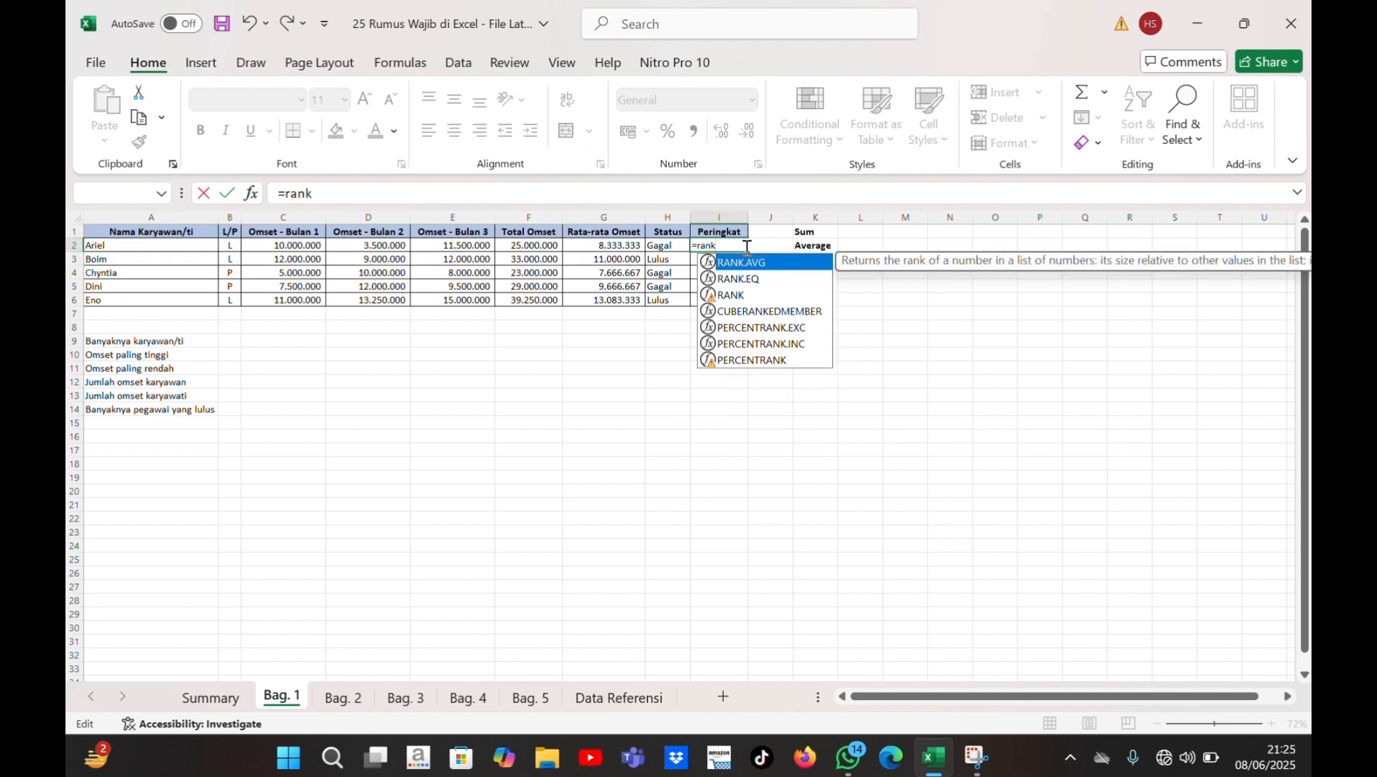
{"action": "key", "text": "BackSpace"}
{"action": "key", "text": "BackSpace"}
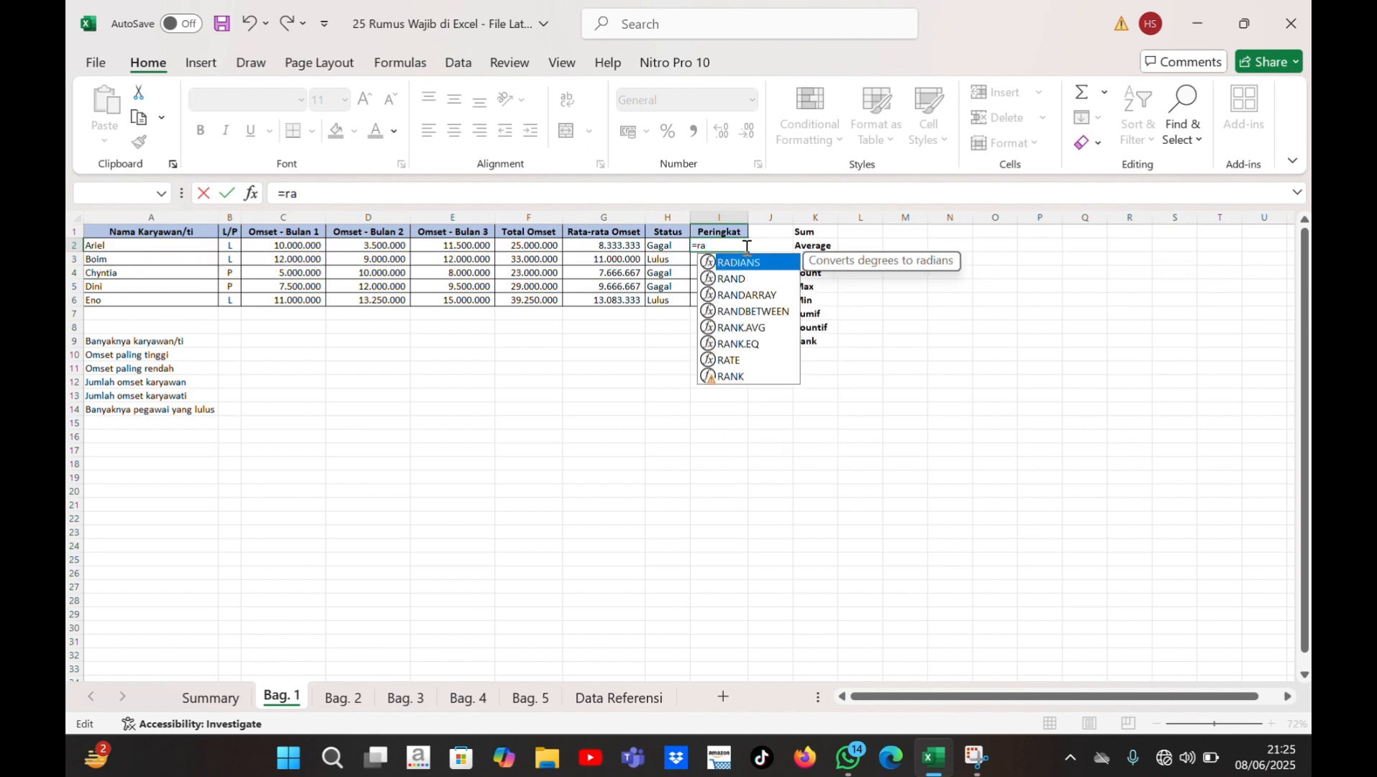
{"action": "type", "text": "m"}
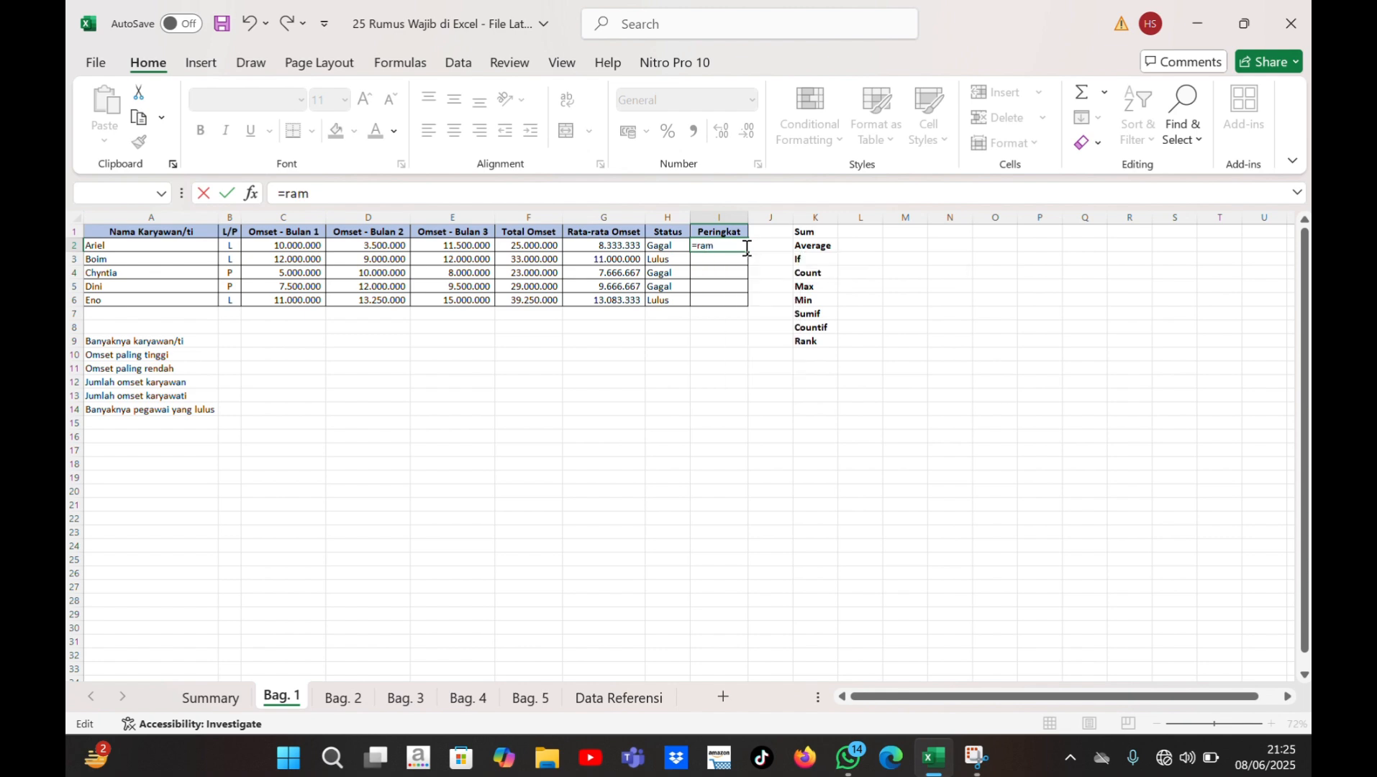
{"action": "type", "text": "g"}
{"action": "key", "text": "BackSpace"}
{"action": "key", "text": "BackSpace"}
{"action": "type", "text": "ng"}
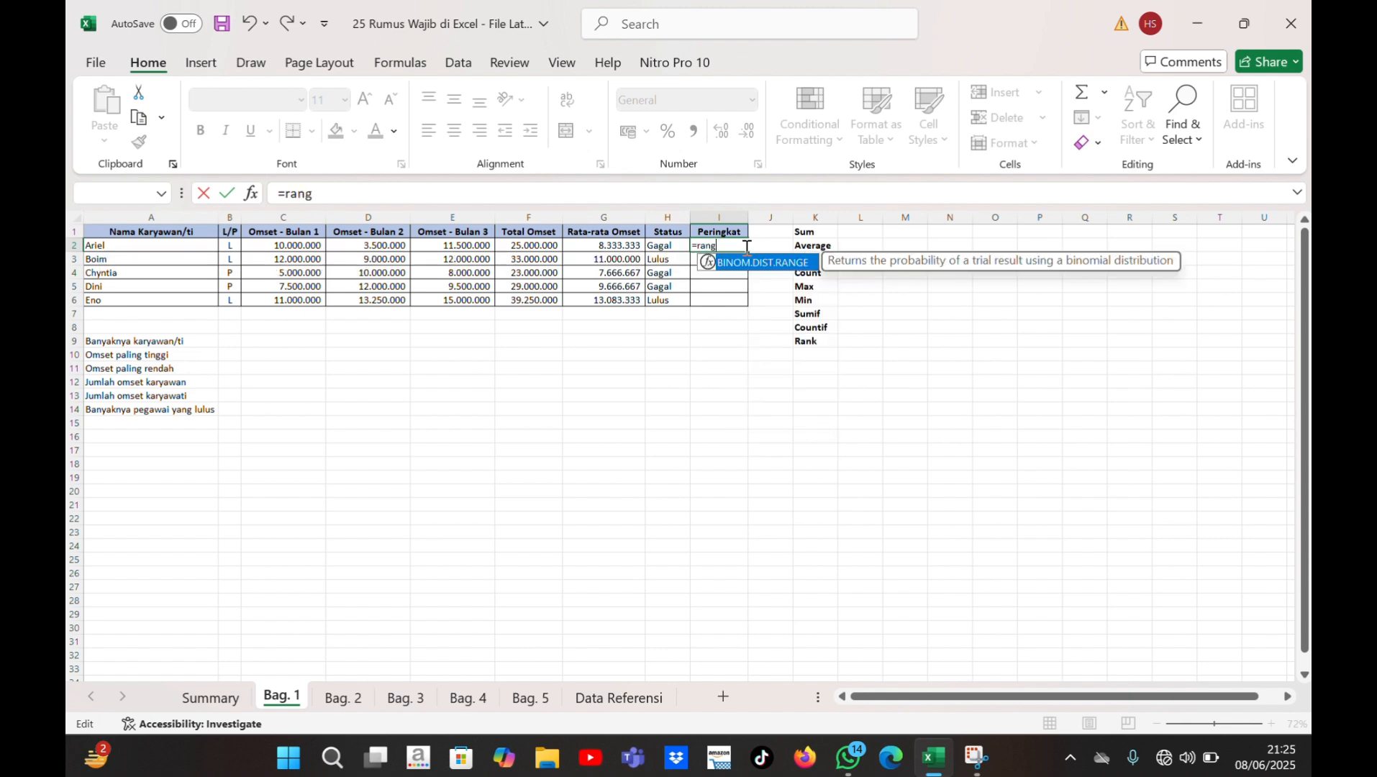
{"action": "key", "text": "BackSpace"}
{"action": "type", "text": "k("}
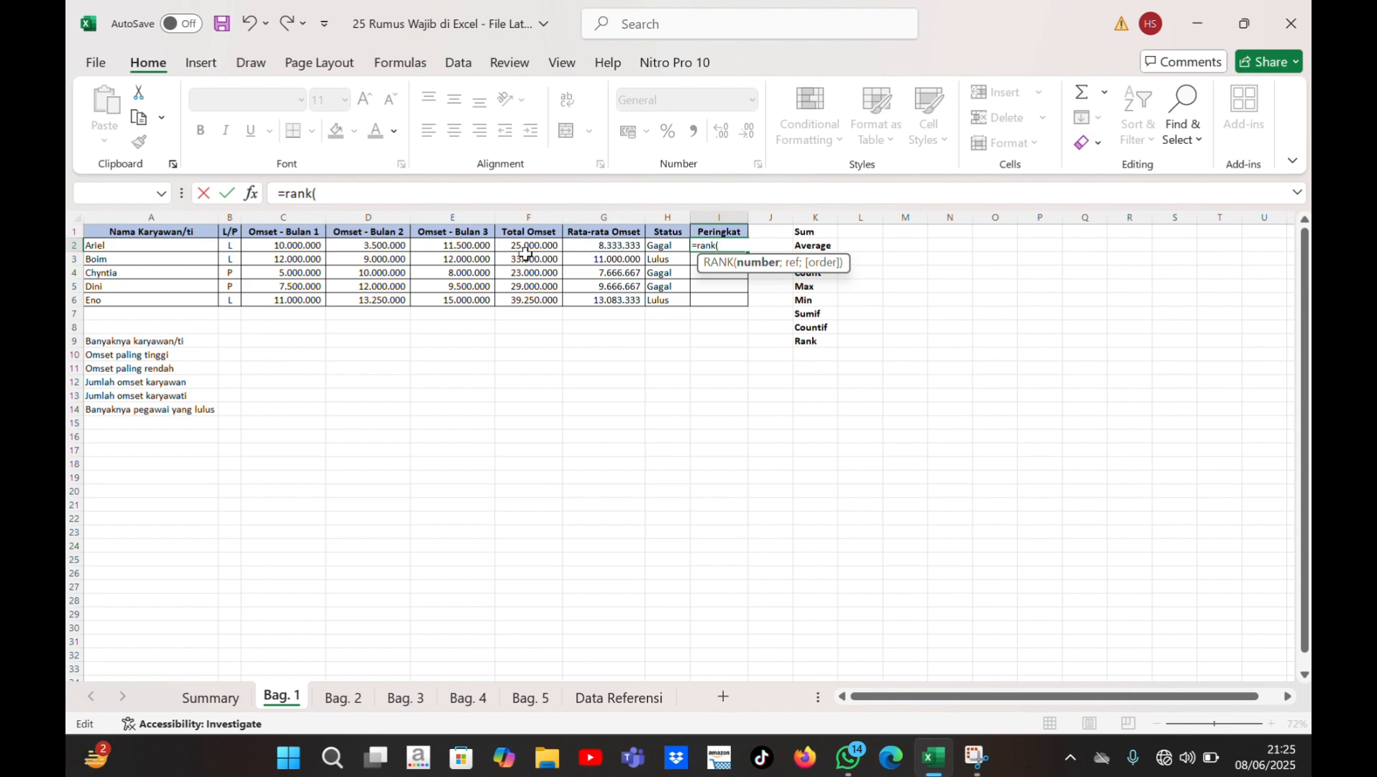
Step: Try the Total Omset range F2:F6 and 1 as the RANK arguments in I2, giving =rank(F2:F6;1)
{"action": "left_click_drag", "start_coordinate": [525, 246], "coordinate": [528, 305]}
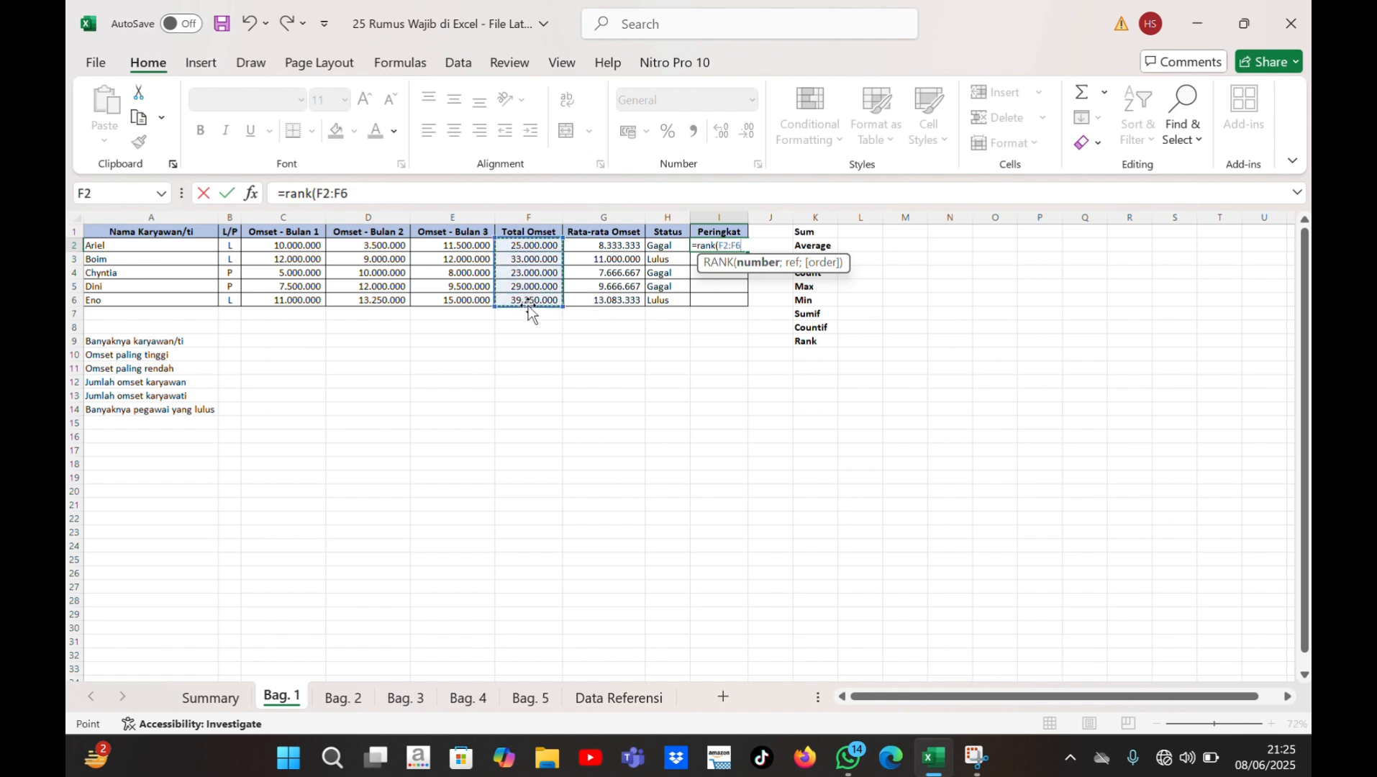
{"action": "type", "text": ";"}
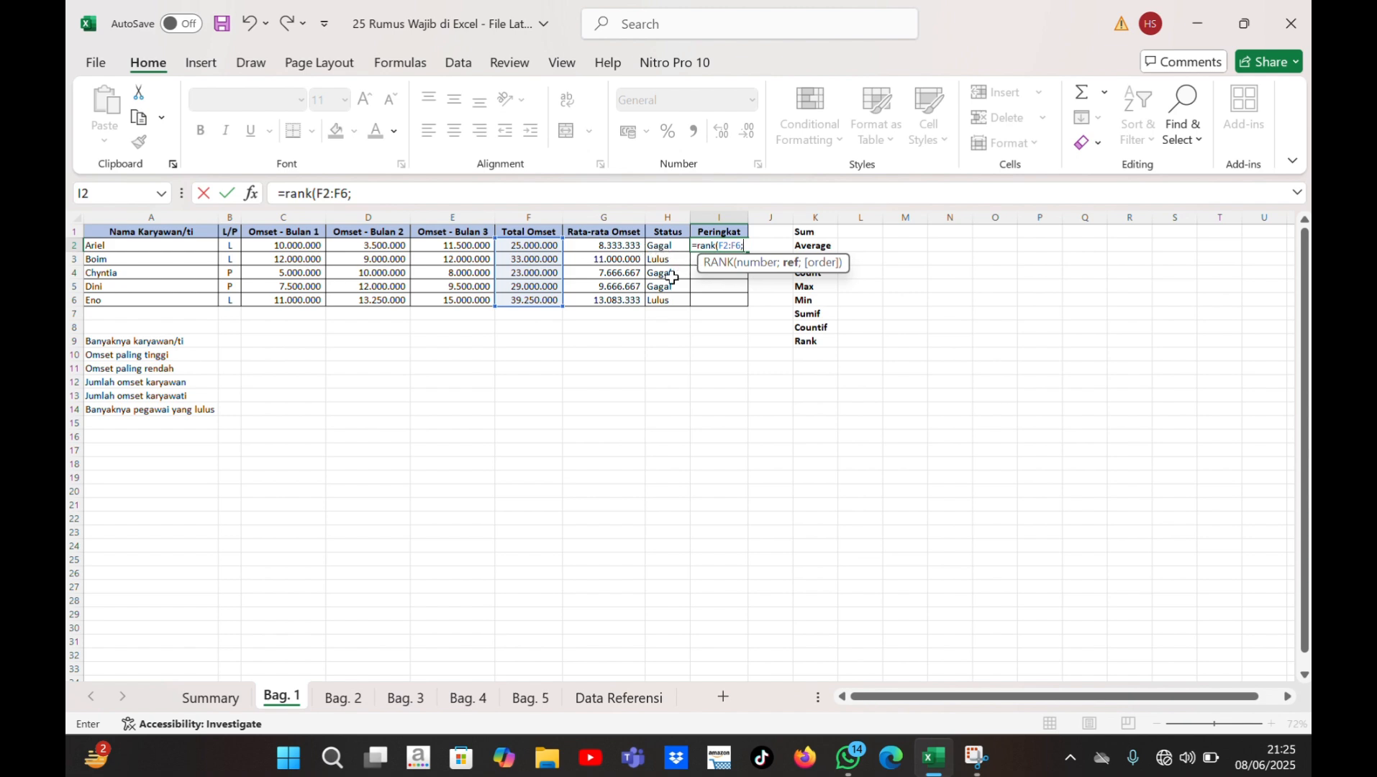
{"action": "type", "text": "1)"}
{"action": "key", "text": "Return"}
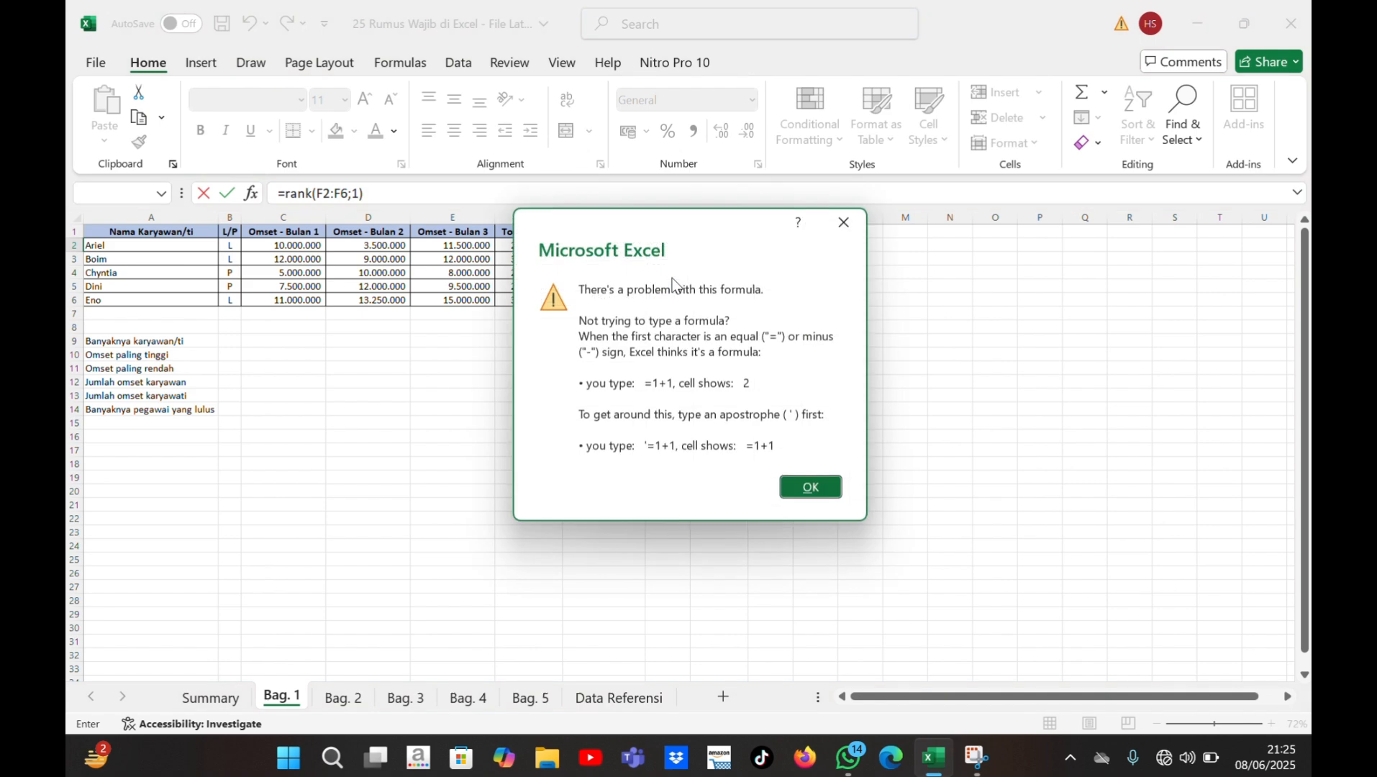
{"action": "left_click", "coordinate": [846, 226]}
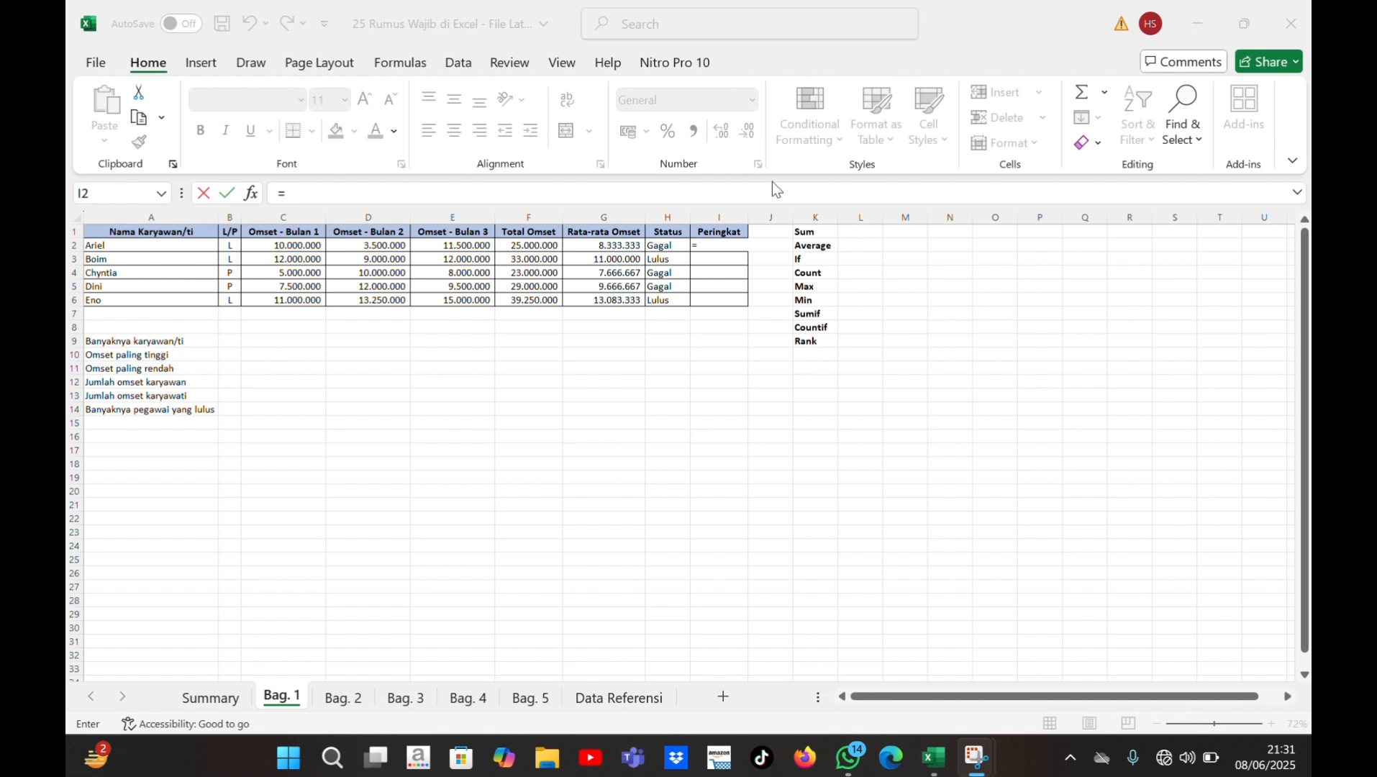
Step: Enter the formula =rank(F2;F2:F6) in I2 to rank the first employee's Total Omset
{"action": "type", "text": "r"}
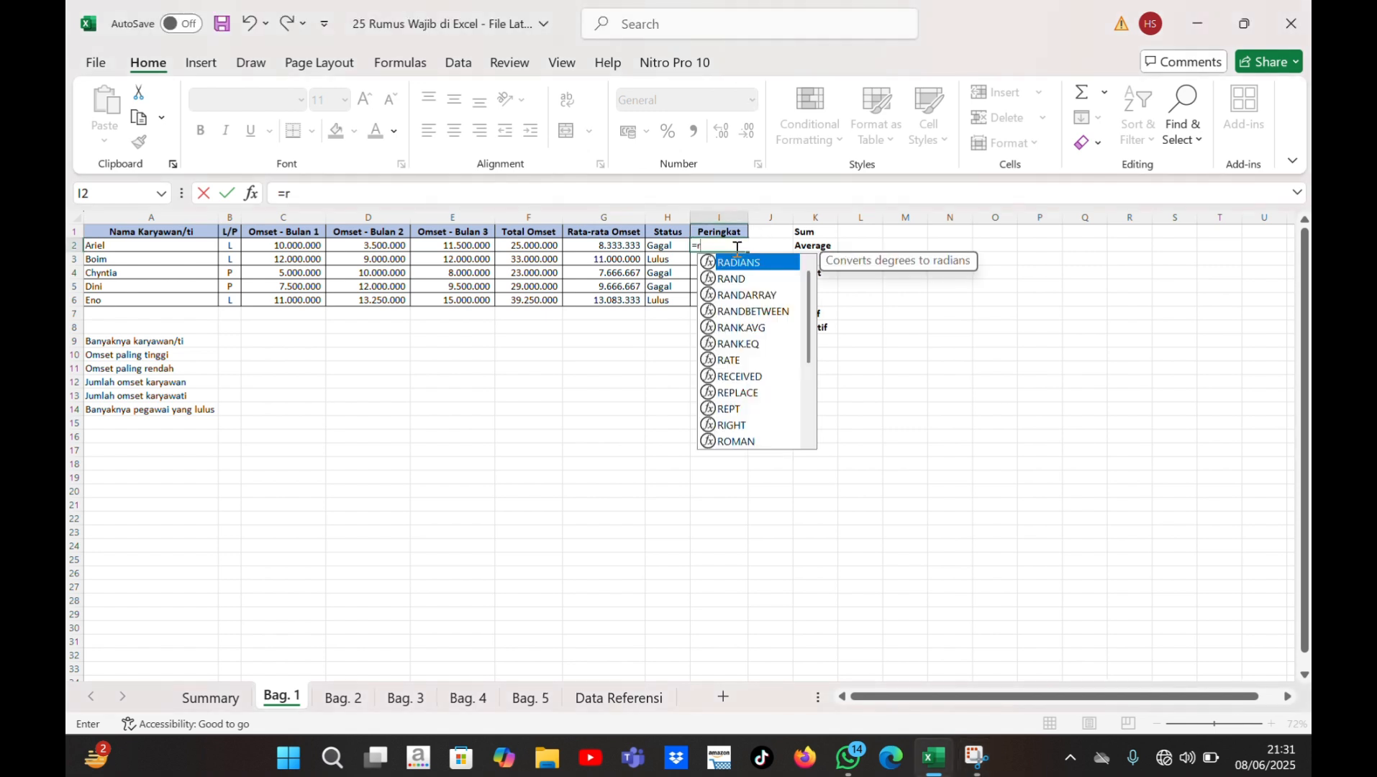
{"action": "type", "text": "ank"}
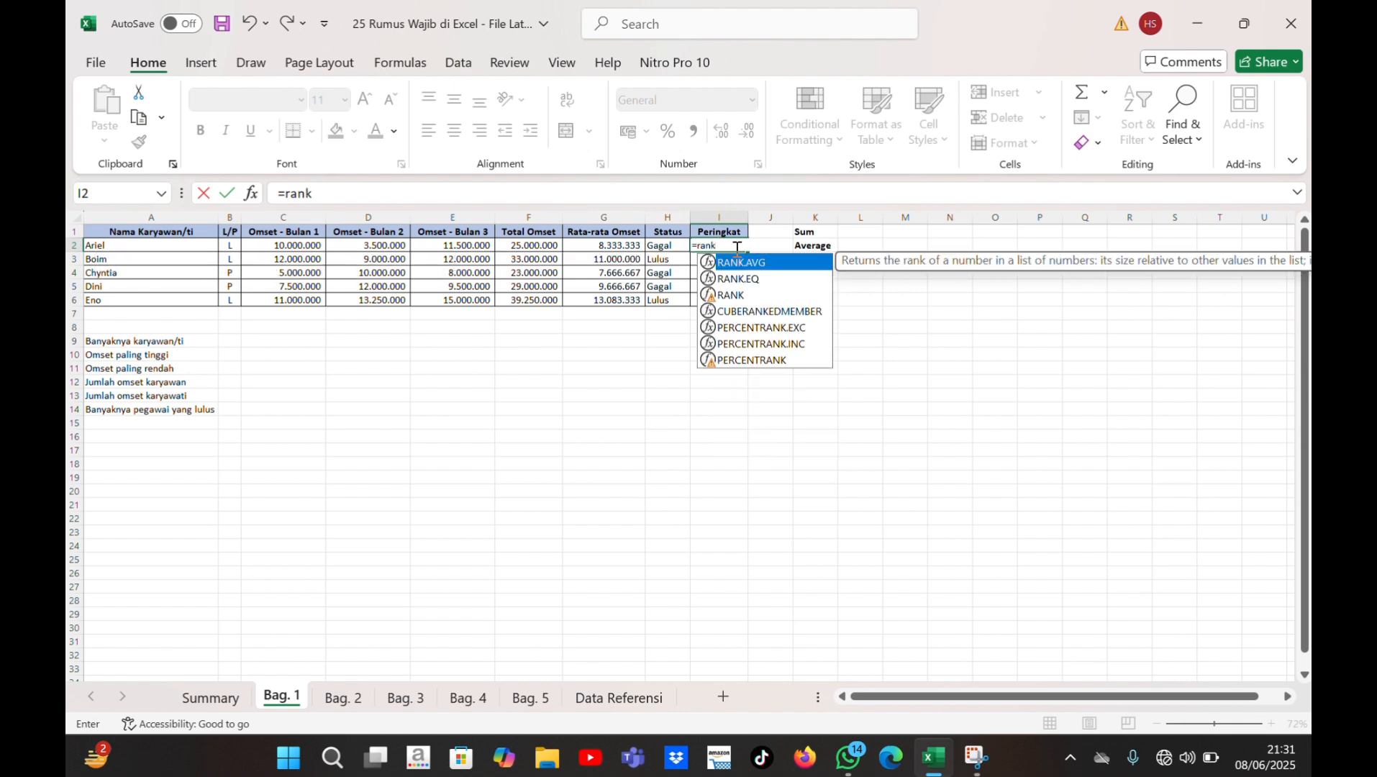
{"action": "type", "text": "("}
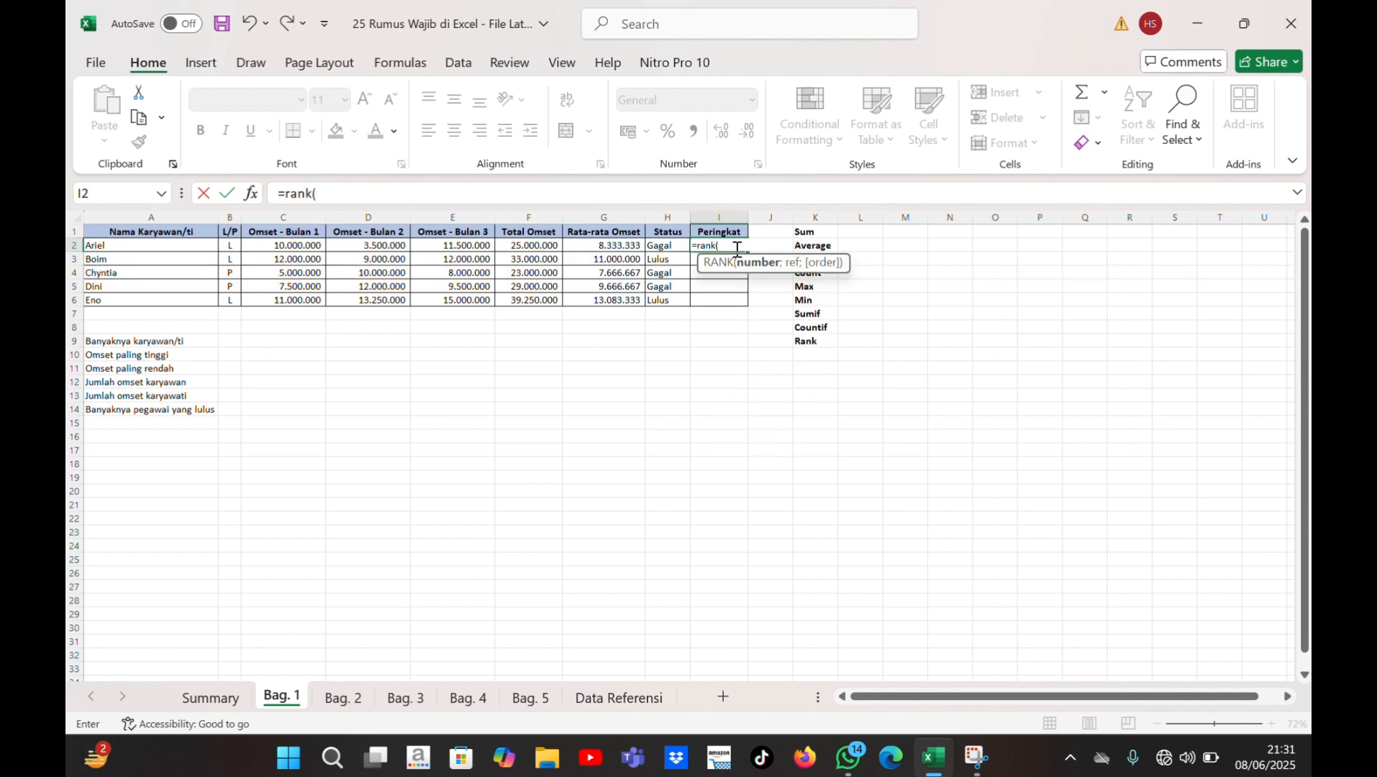
{"action": "left_click", "coordinate": [545, 246]}
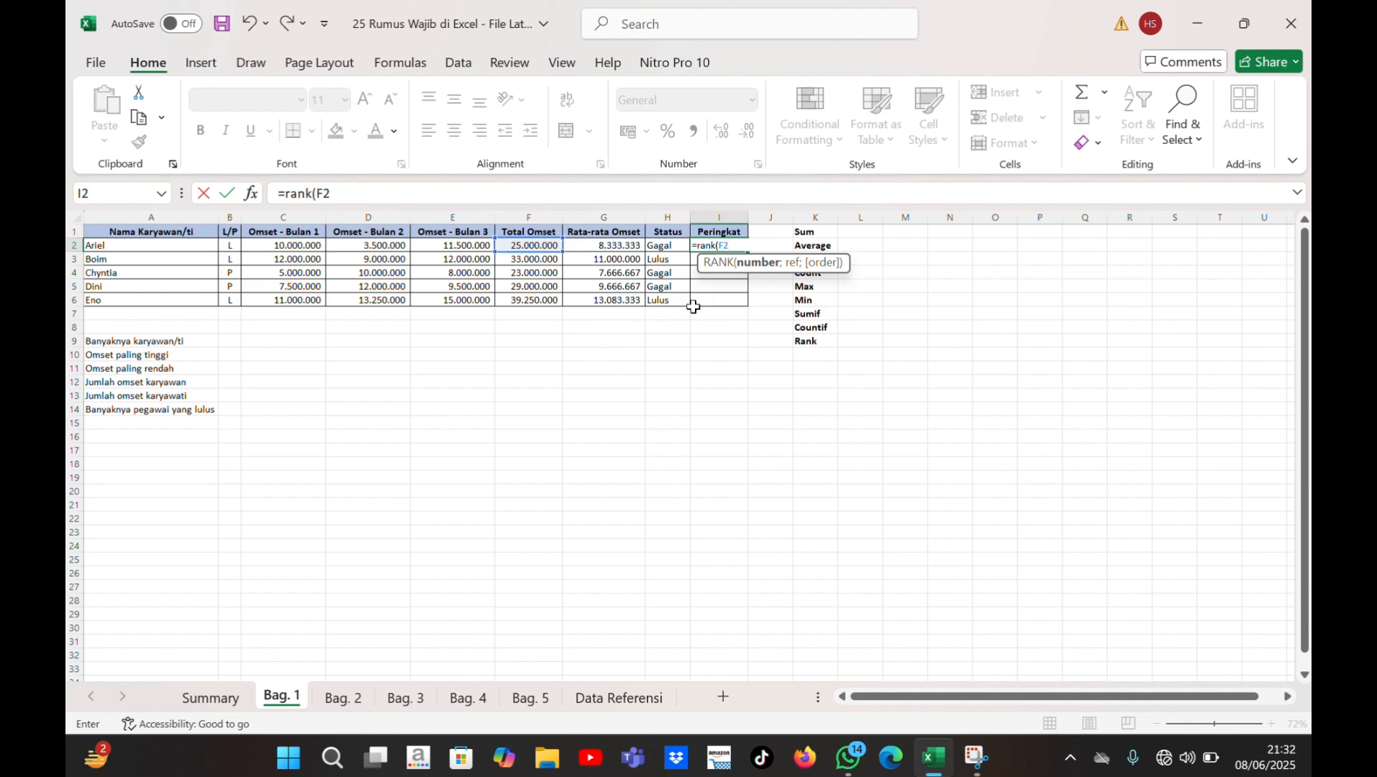
{"action": "type", "text": ";"}
{"action": "left_click_drag", "start_coordinate": [533, 245], "coordinate": [534, 304]}
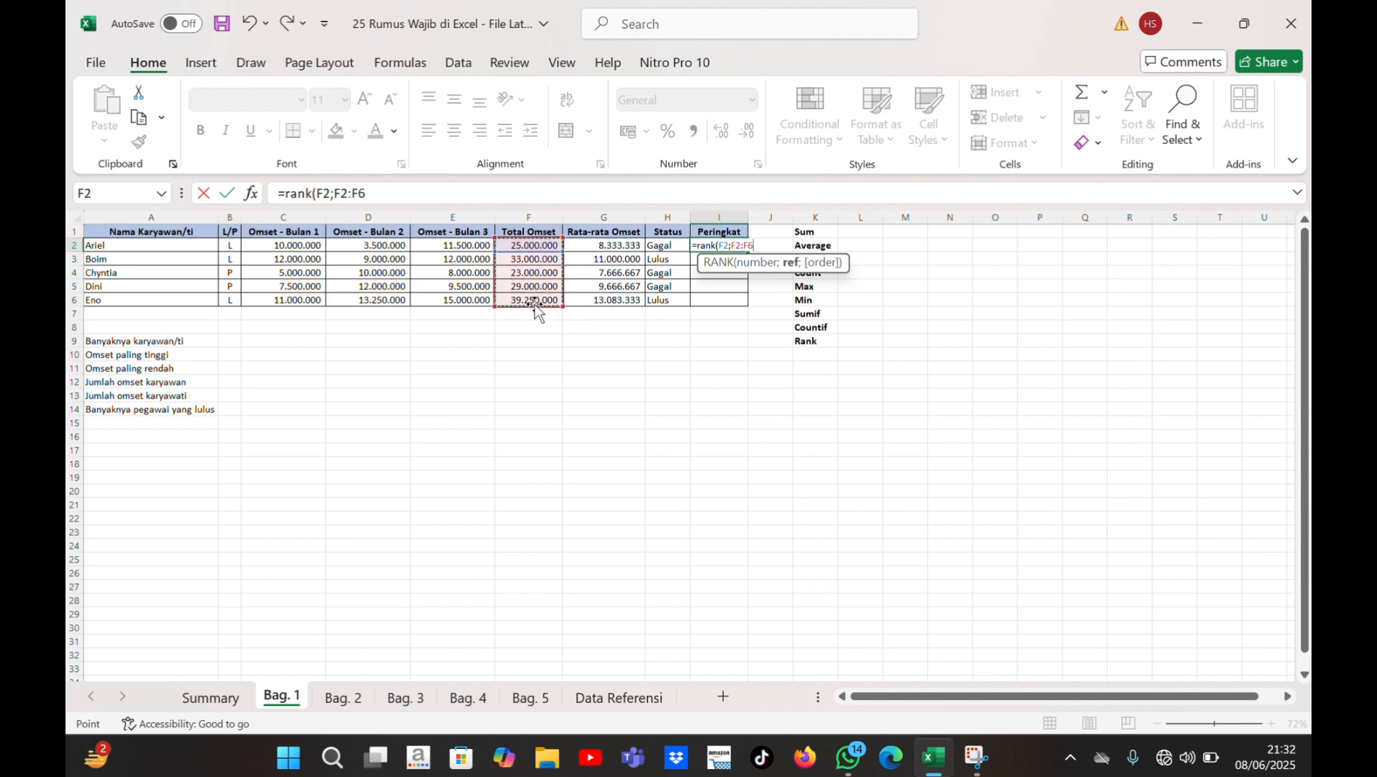
{"action": "type", "text": ")"}
{"action": "key", "text": "Return"}
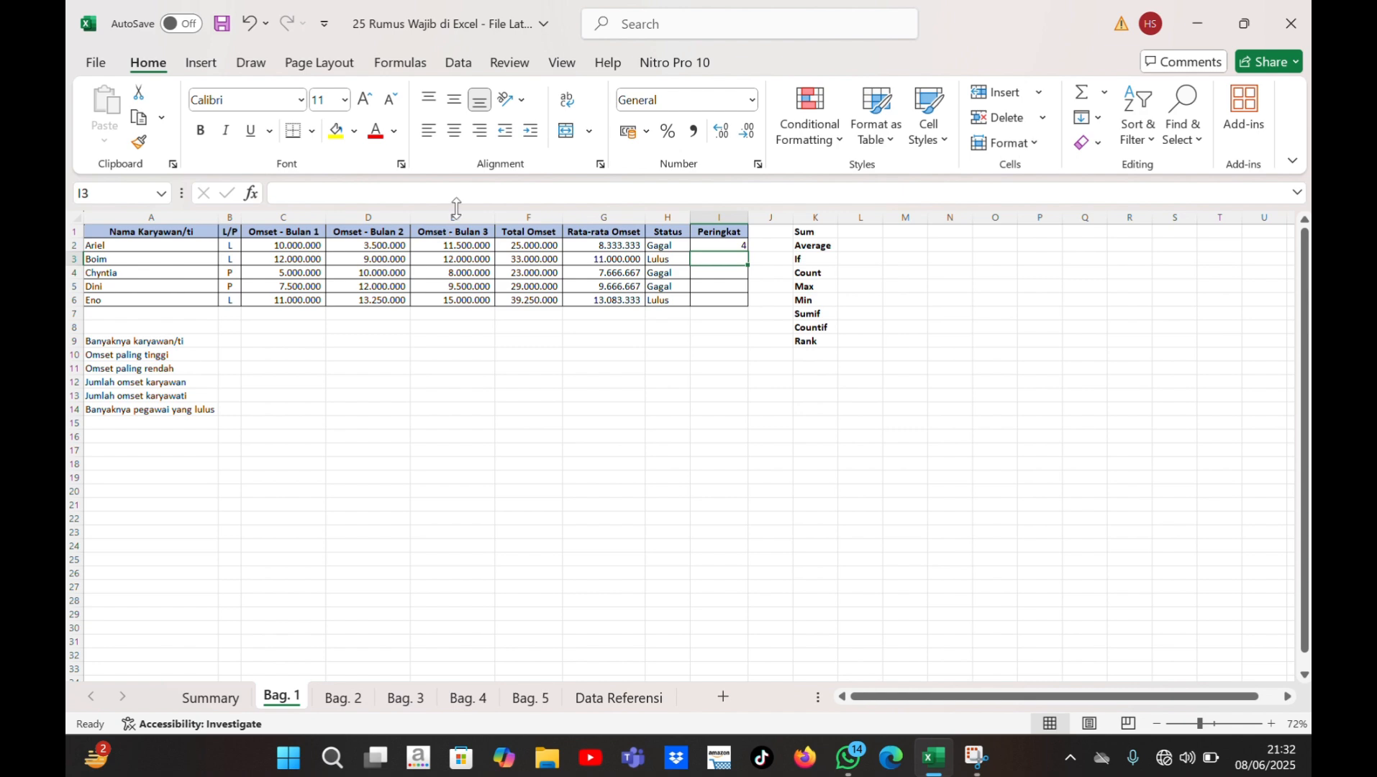
Step: Fill the RANK formula from I2 down to I6 and deselect the Peringkat cells
{"action": "left_click", "coordinate": [735, 245]}
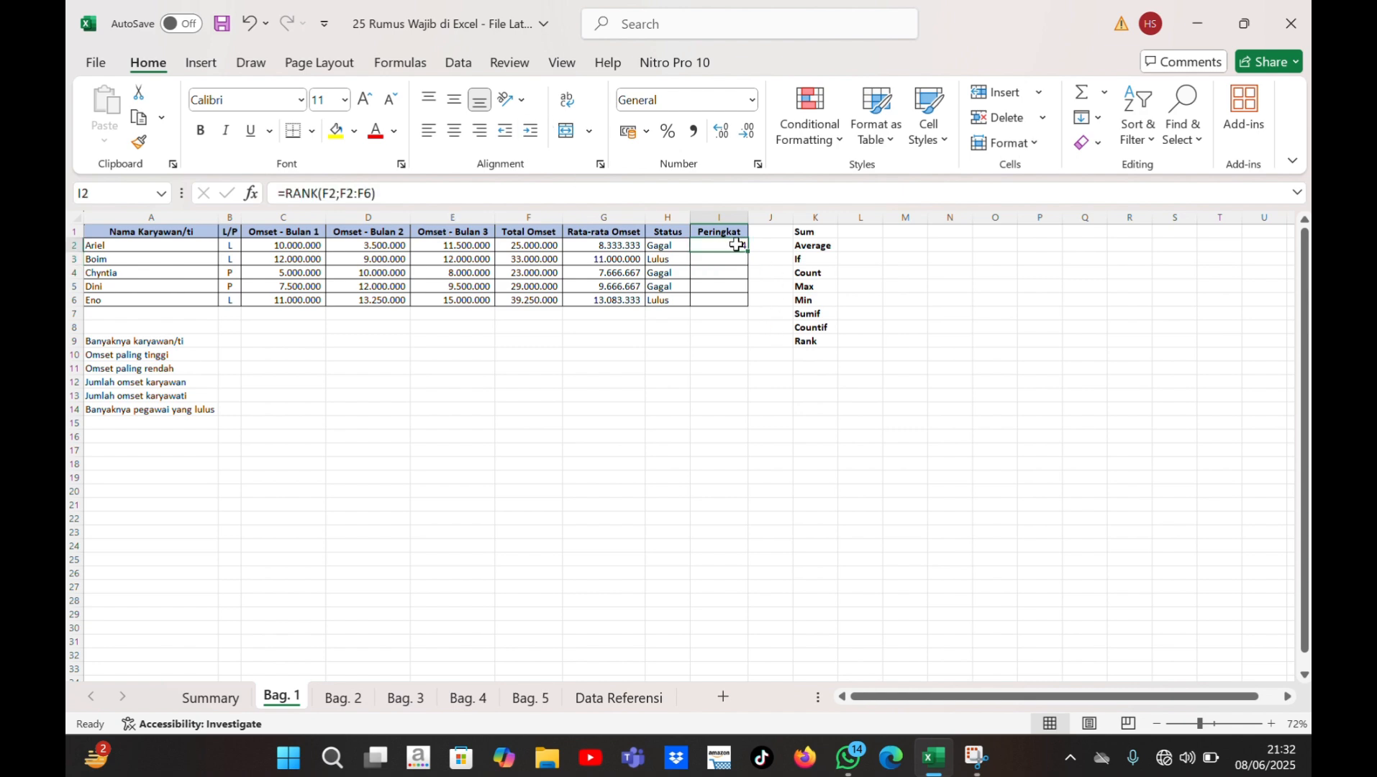
{"action": "left_click_drag", "start_coordinate": [749, 252], "coordinate": [747, 310]}
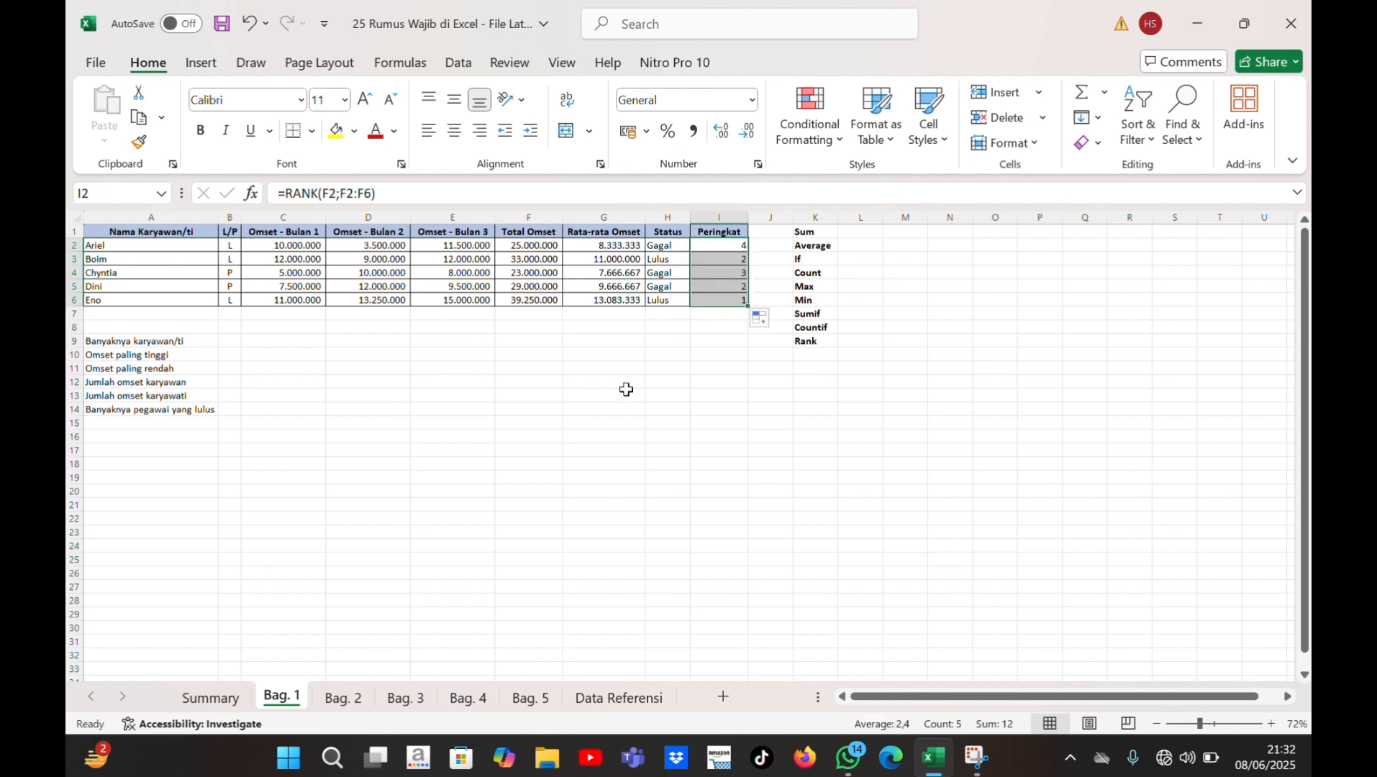
{"action": "left_click", "coordinate": [635, 426]}
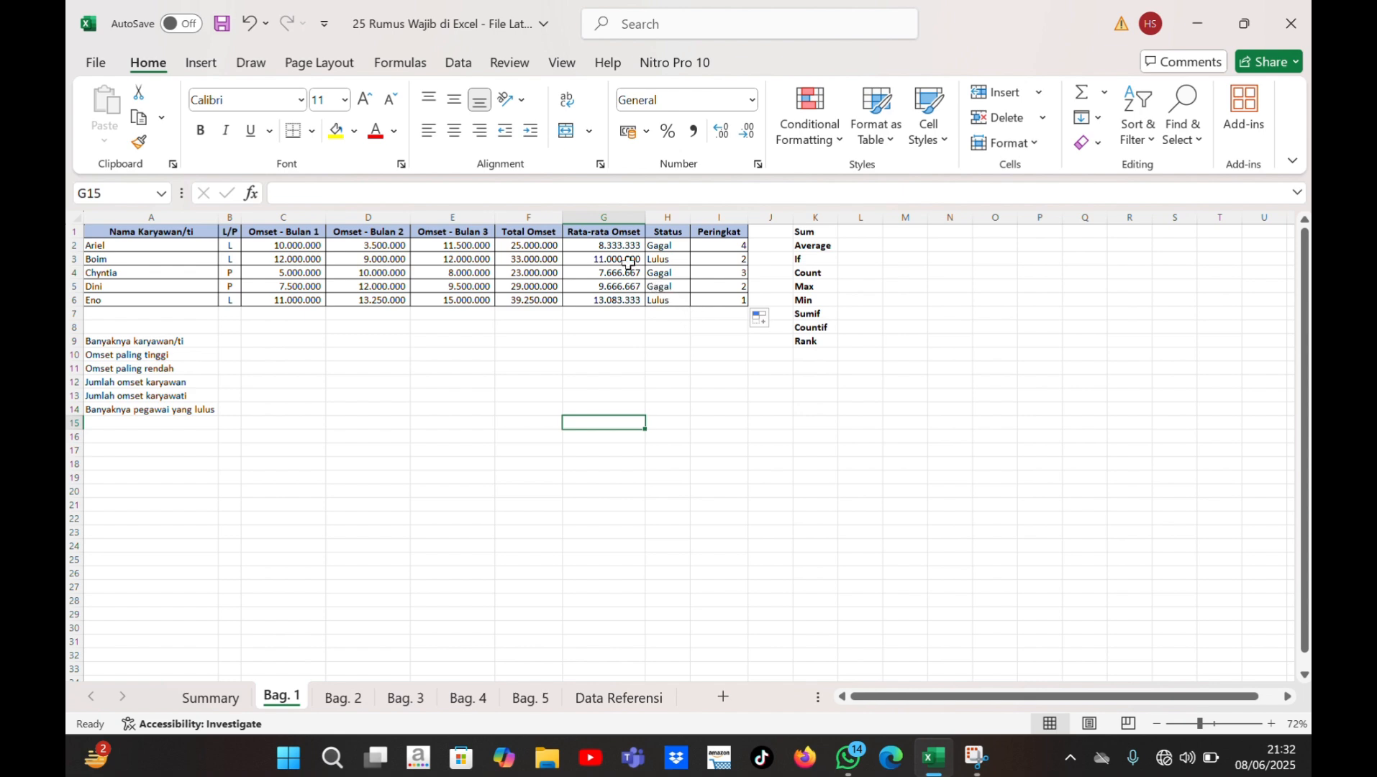
{"action": "left_click", "coordinate": [578, 30]}
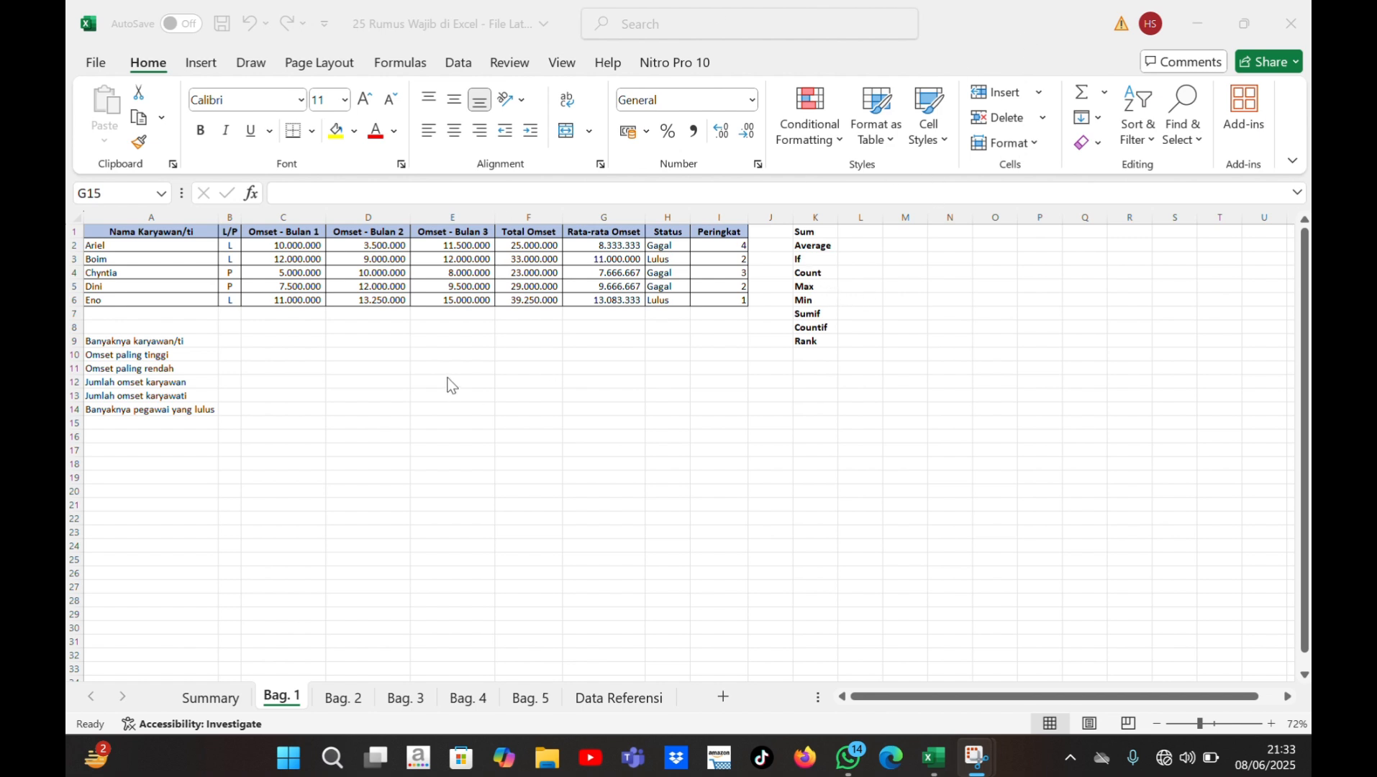
{"action": "left_click", "coordinate": [303, 340]}
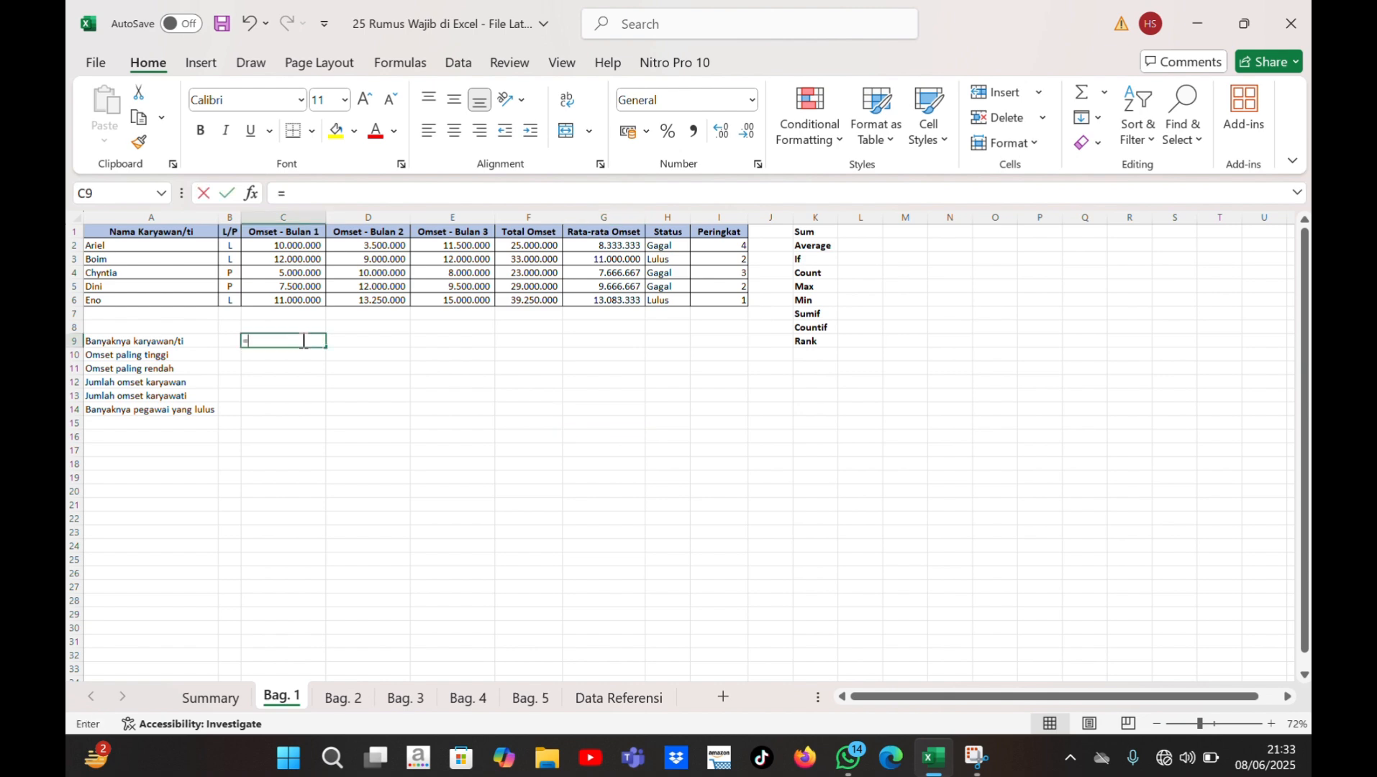
{"action": "type", "text": "=if"}
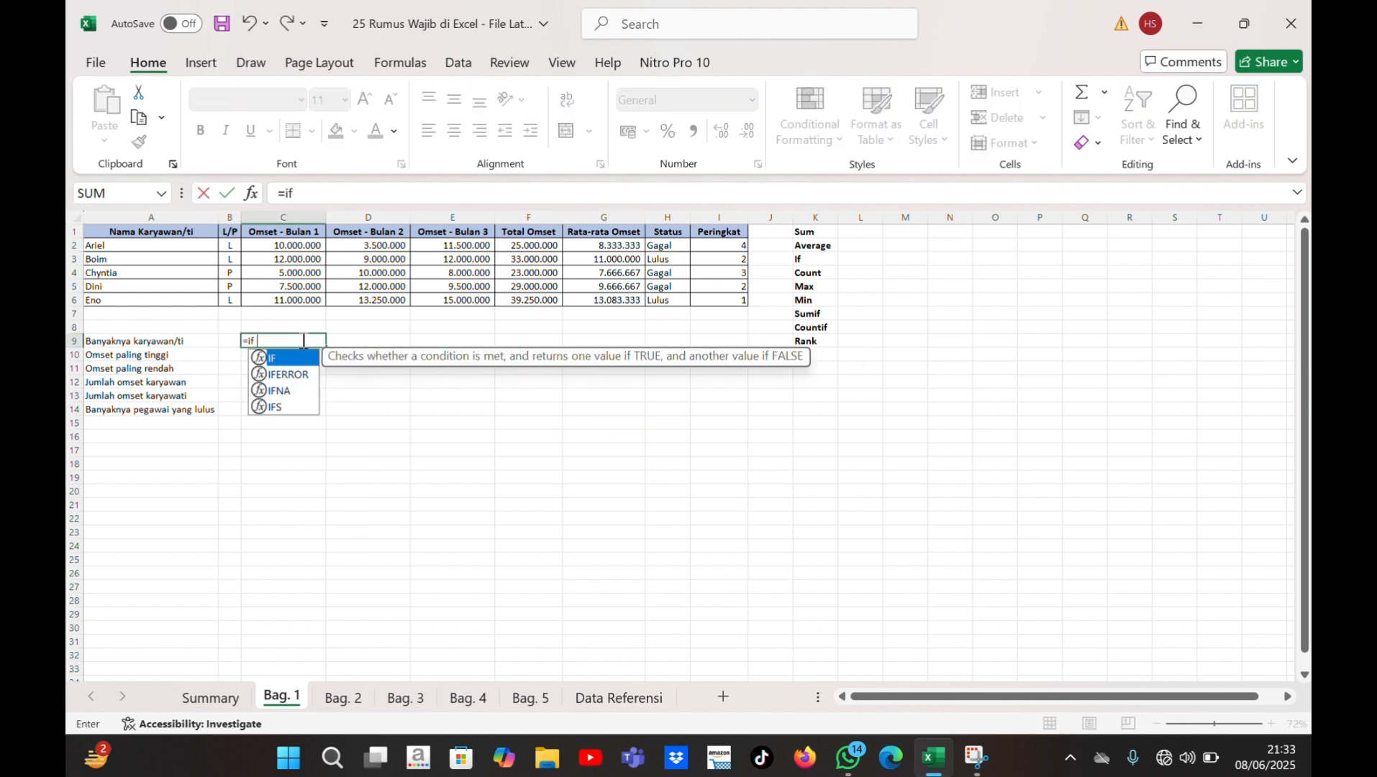
{"action": "type", "text": "("}
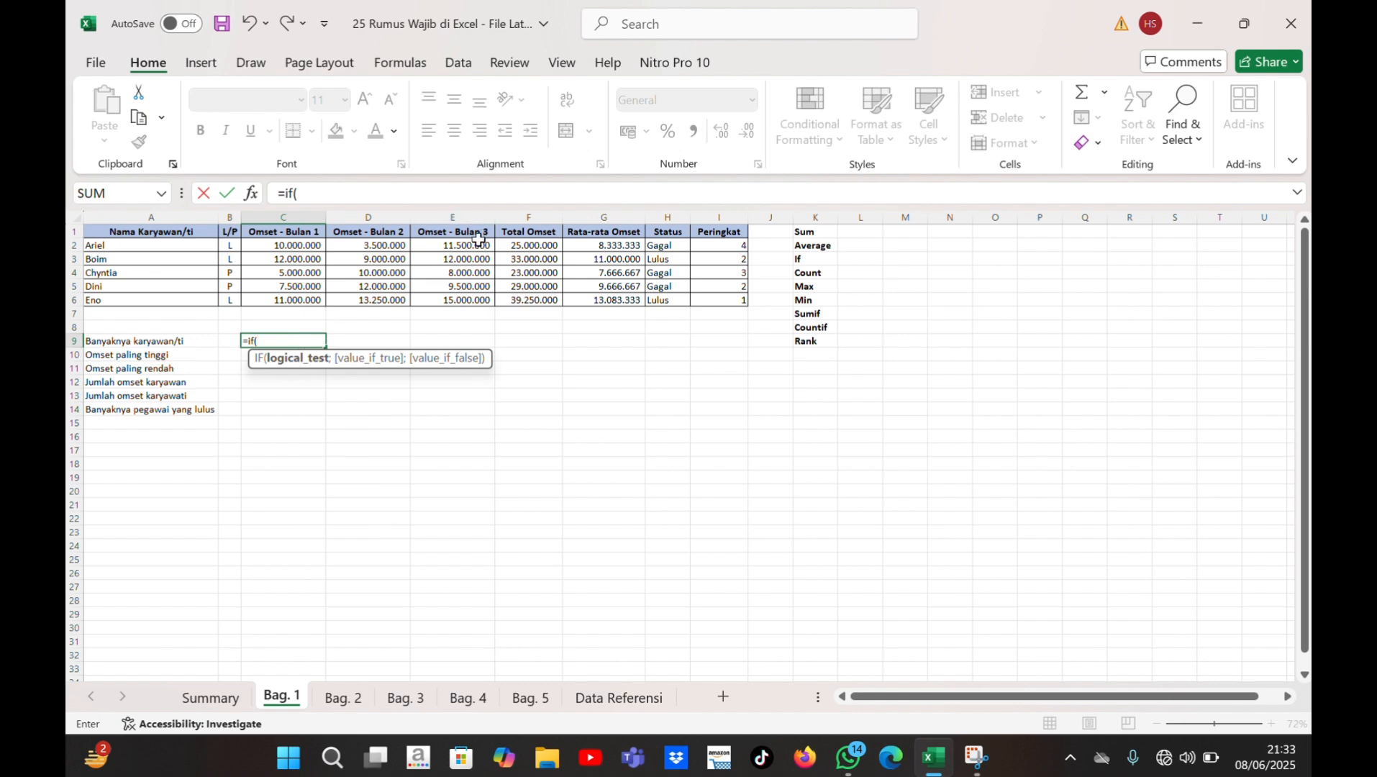
{"action": "left_click", "coordinate": [275, 344]}
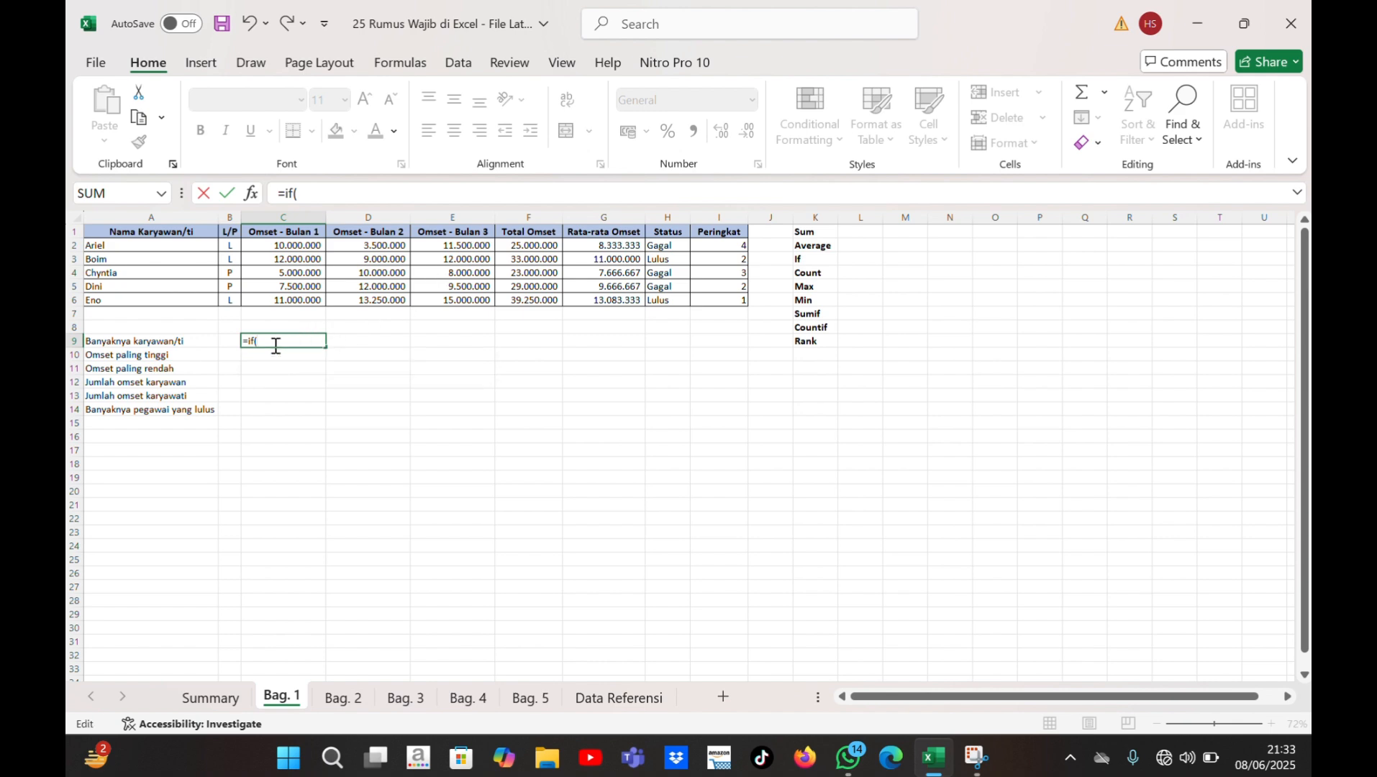
{"action": "key", "text": "BackSpace"}
{"action": "key", "text": "BackSpace"}
{"action": "key", "text": "BackSpace"}
Step: Enter the formula =count(F2:F6) in C9, in the Banyaknya karyawan/ti row
{"action": "type", "text": "c"}
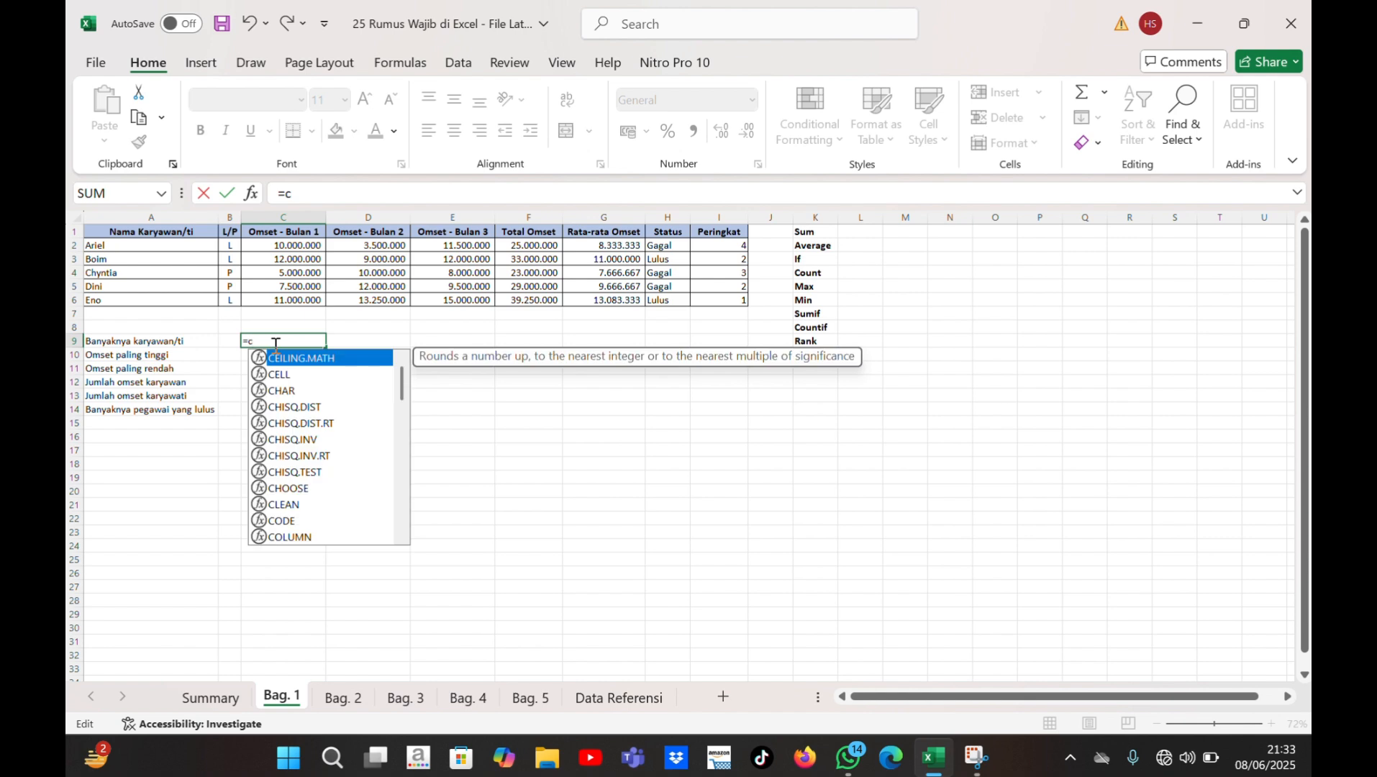
{"action": "type", "text": "ount"}
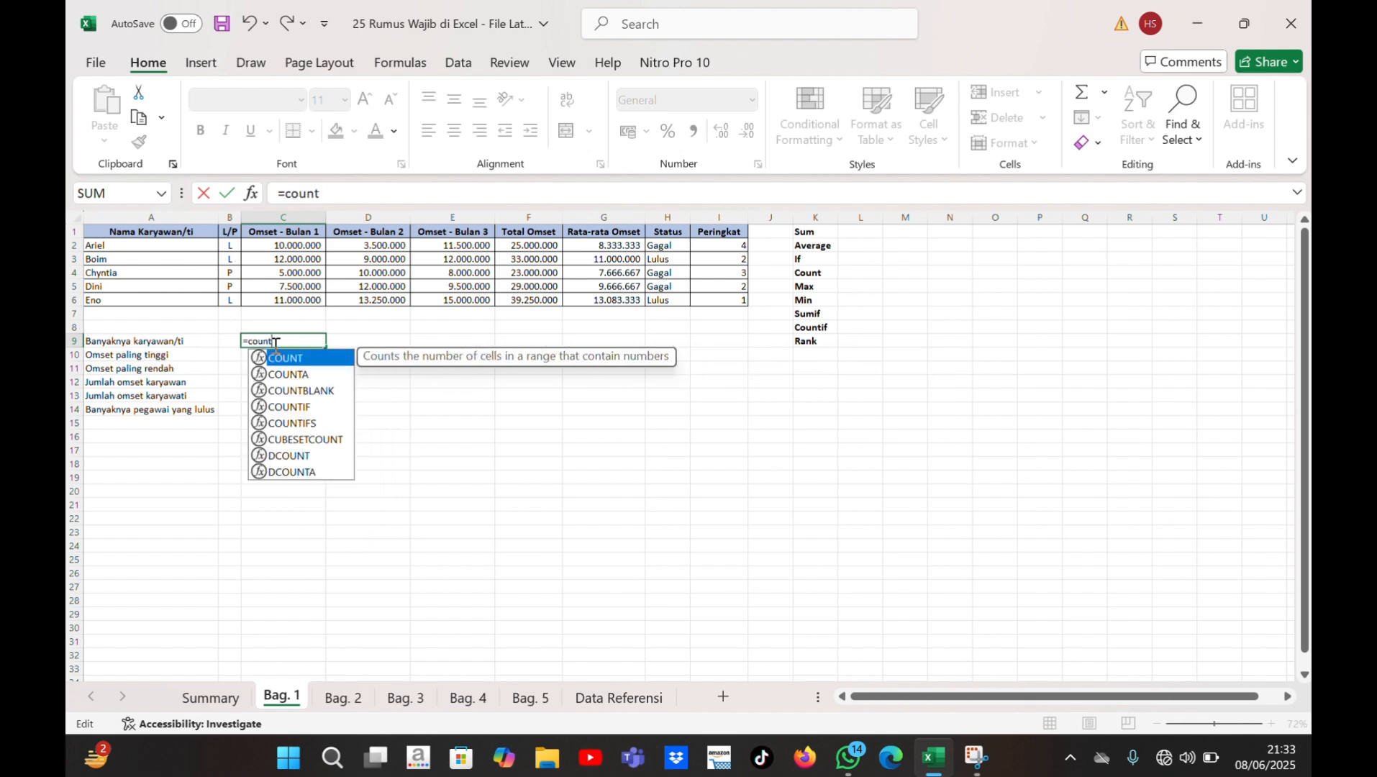
{"action": "type", "text": "("}
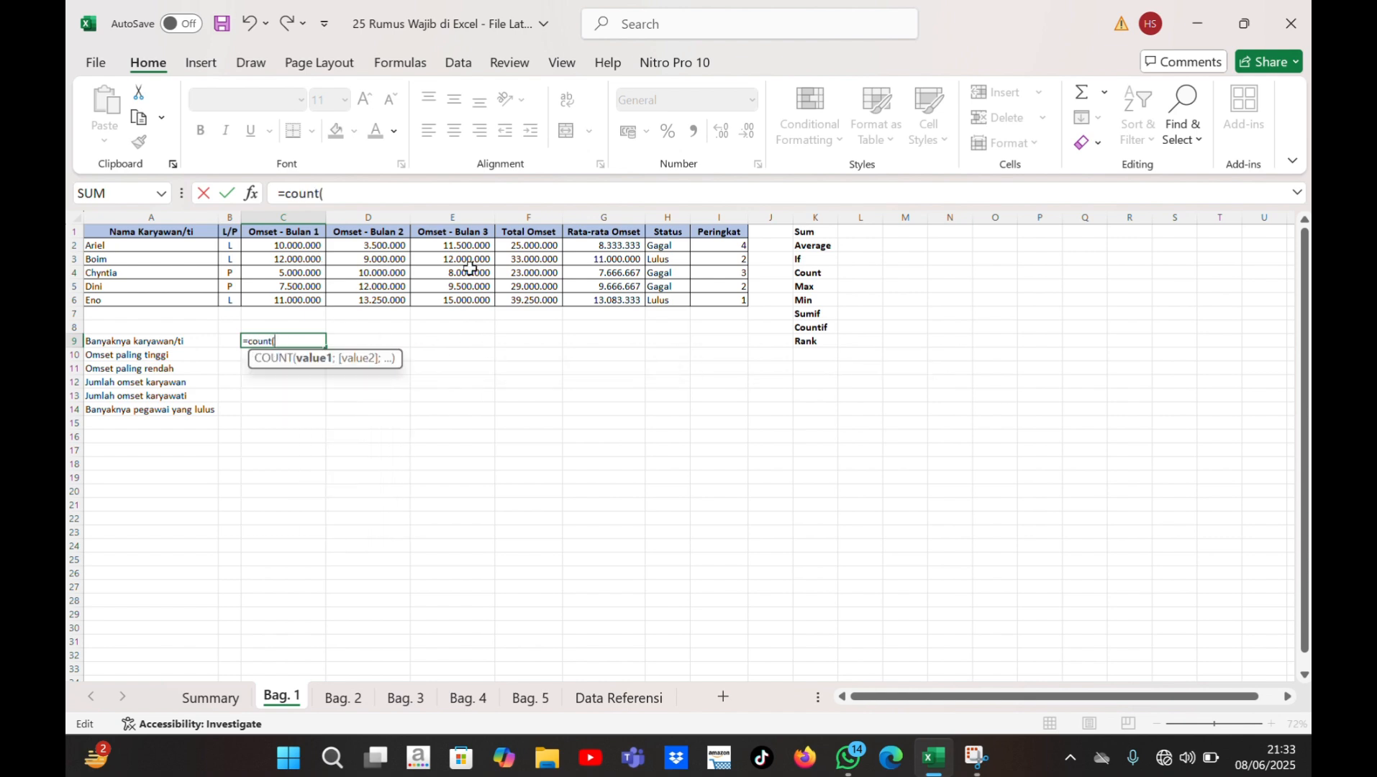
{"action": "left_click_drag", "start_coordinate": [528, 246], "coordinate": [530, 301]}
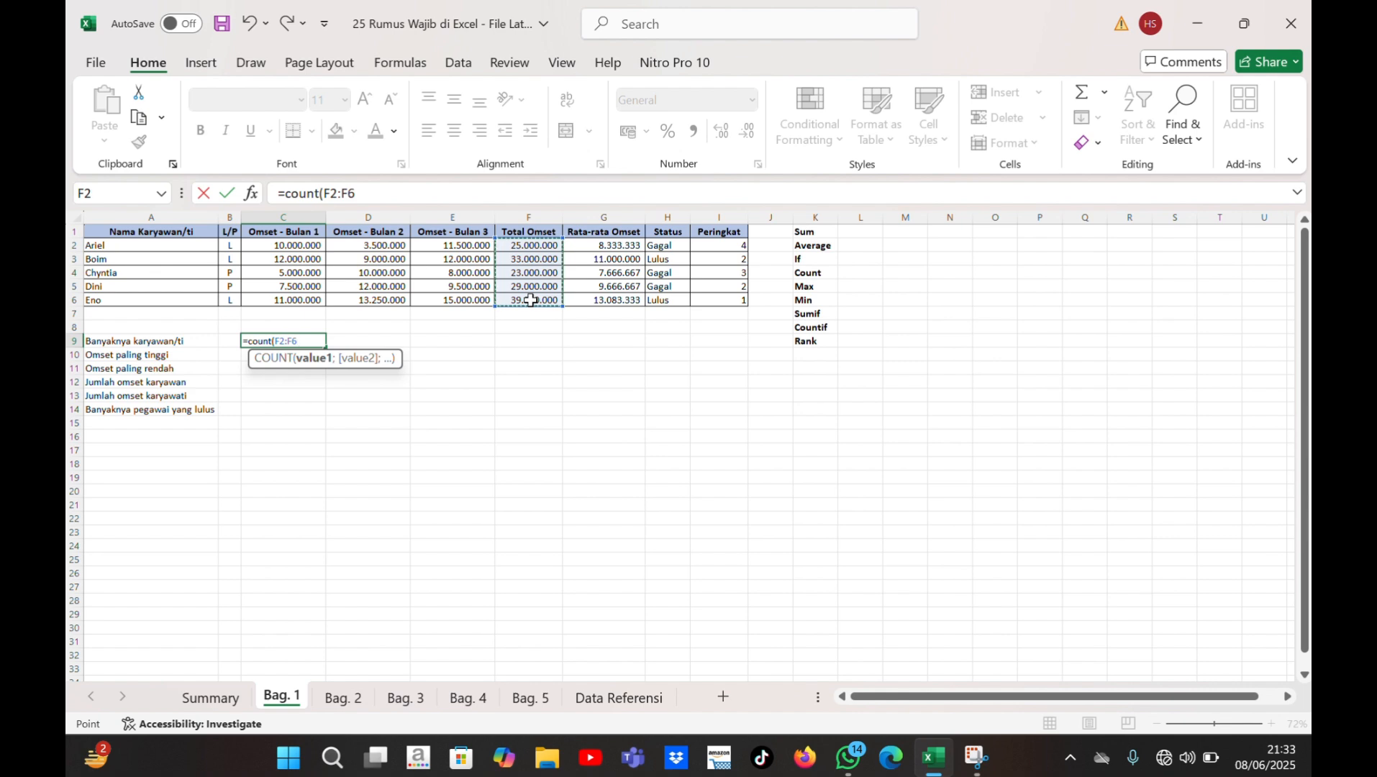
{"action": "type", "text": ")"}
{"action": "key", "text": "Return"}
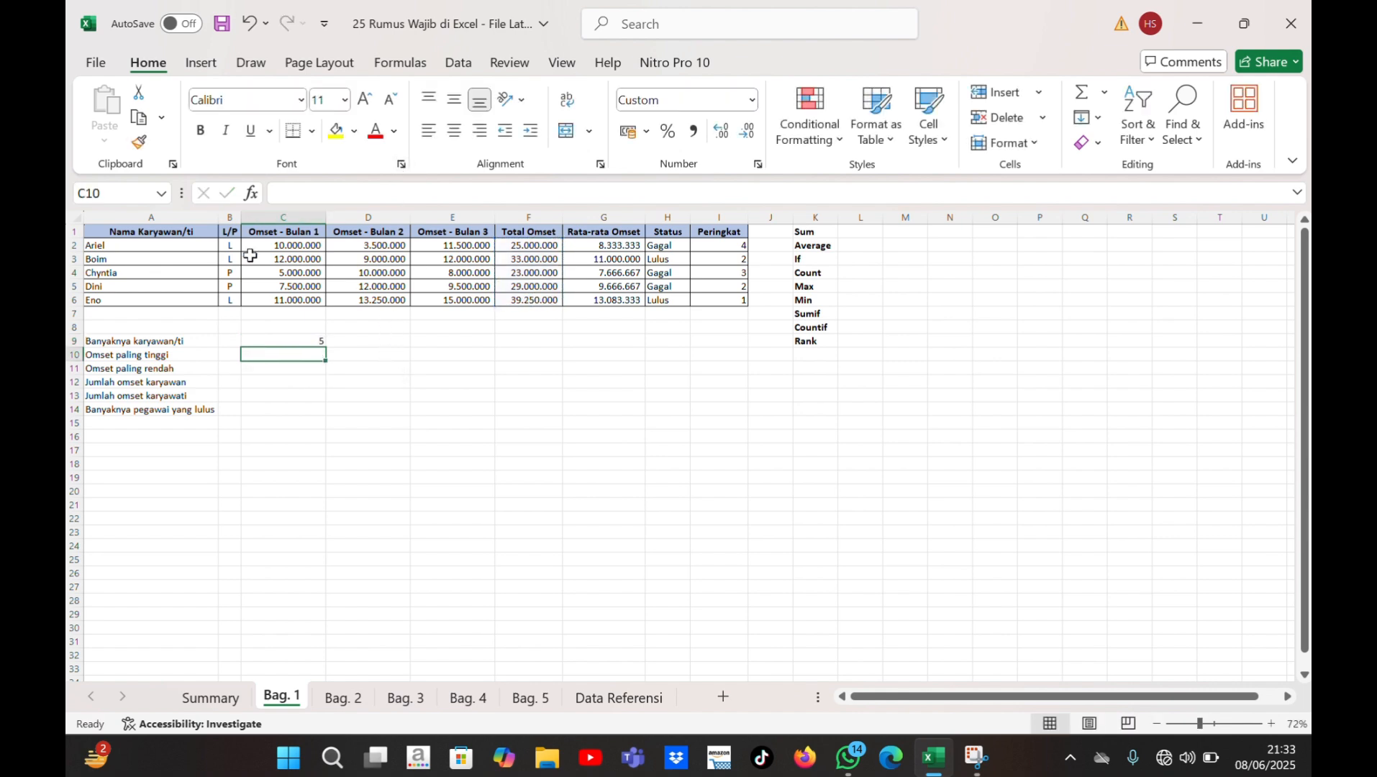
Step: Try the formula =counta(A2:A6) in C9 to count the employee names, and undo it
{"action": "left_click", "coordinate": [311, 341]}
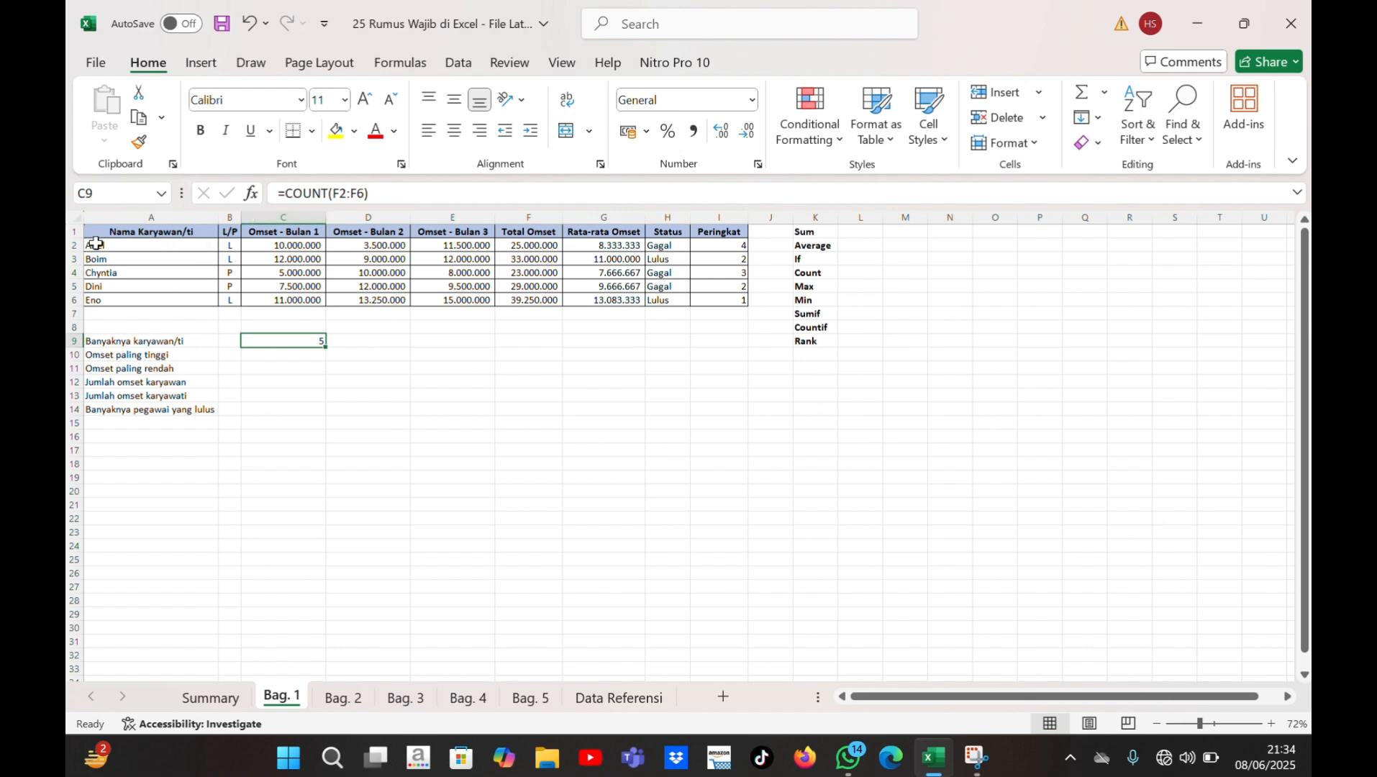
{"action": "double_click", "coordinate": [321, 344]}
{"action": "key", "text": "BackSpace"}
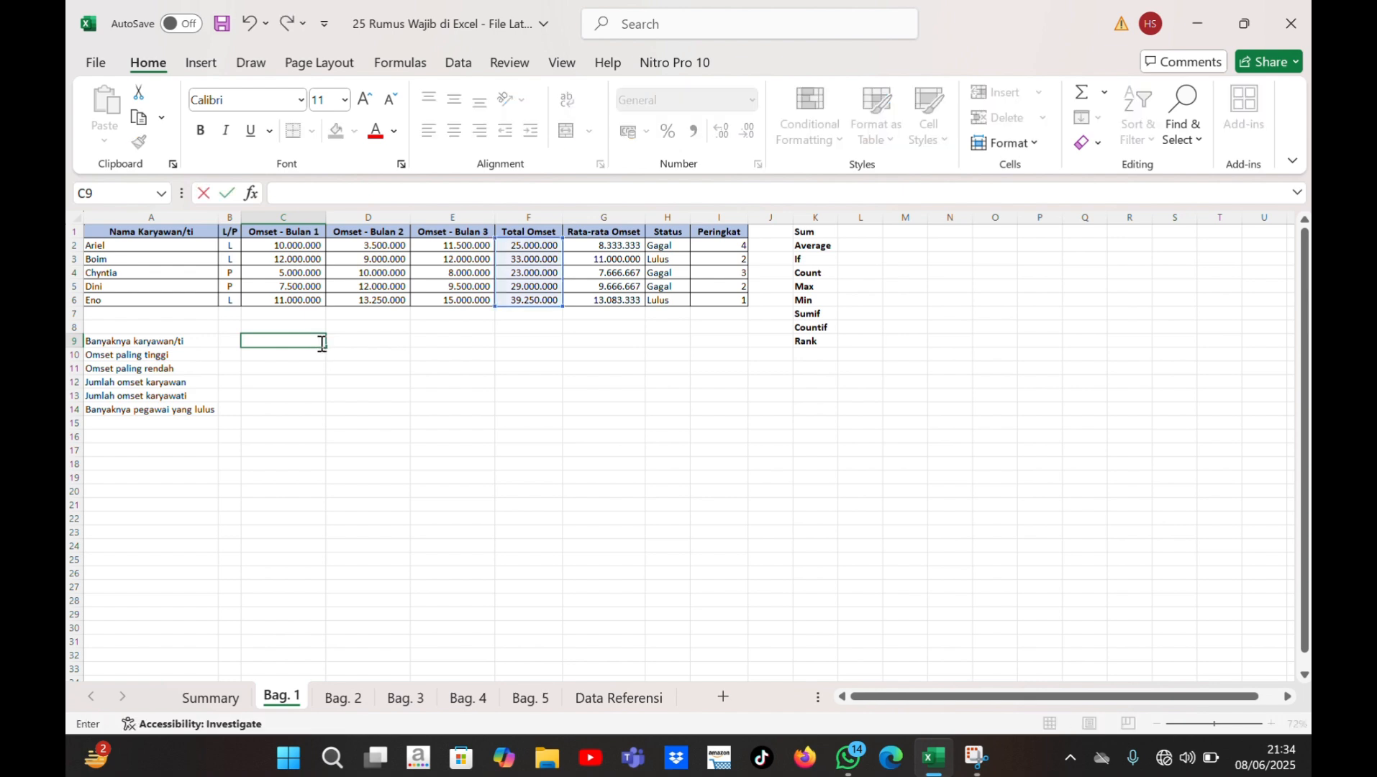
{"action": "type", "text": "="}
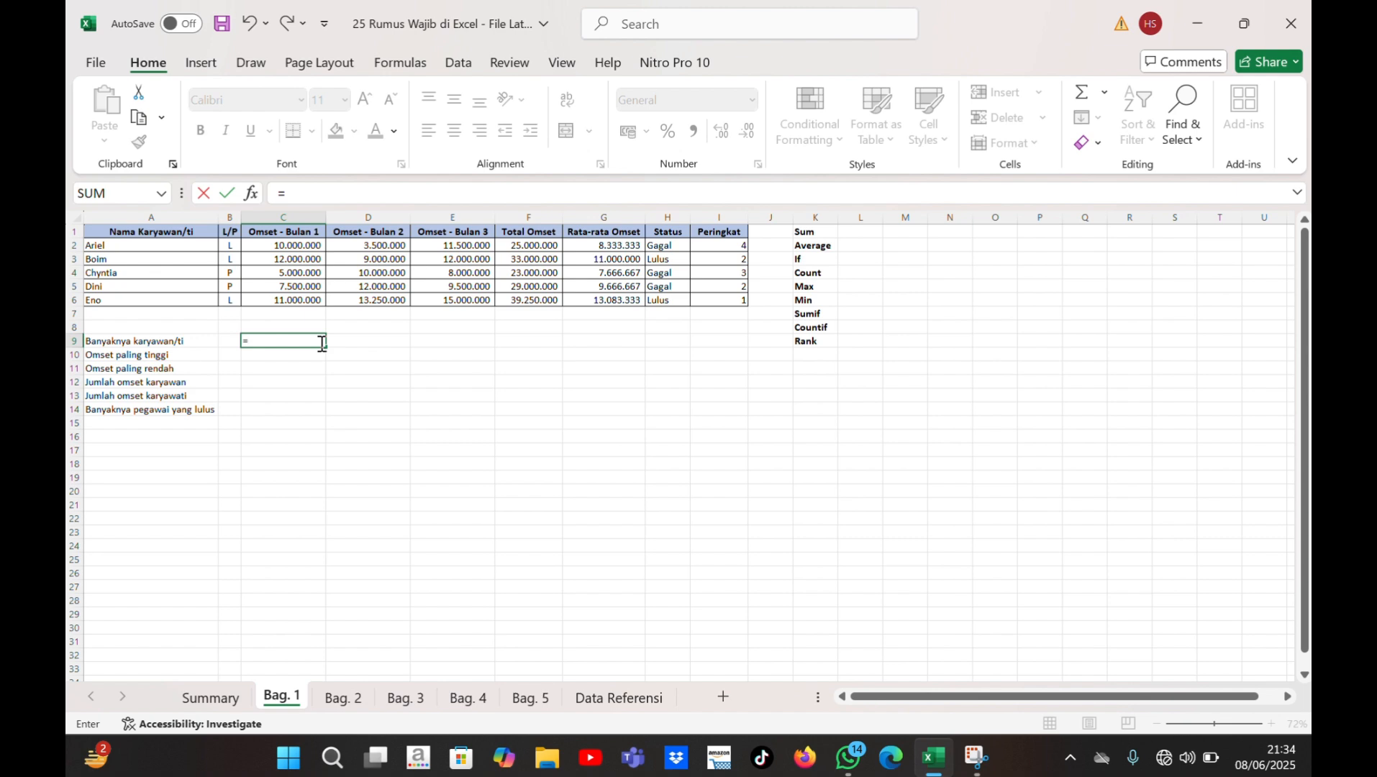
{"action": "type", "text": "c"}
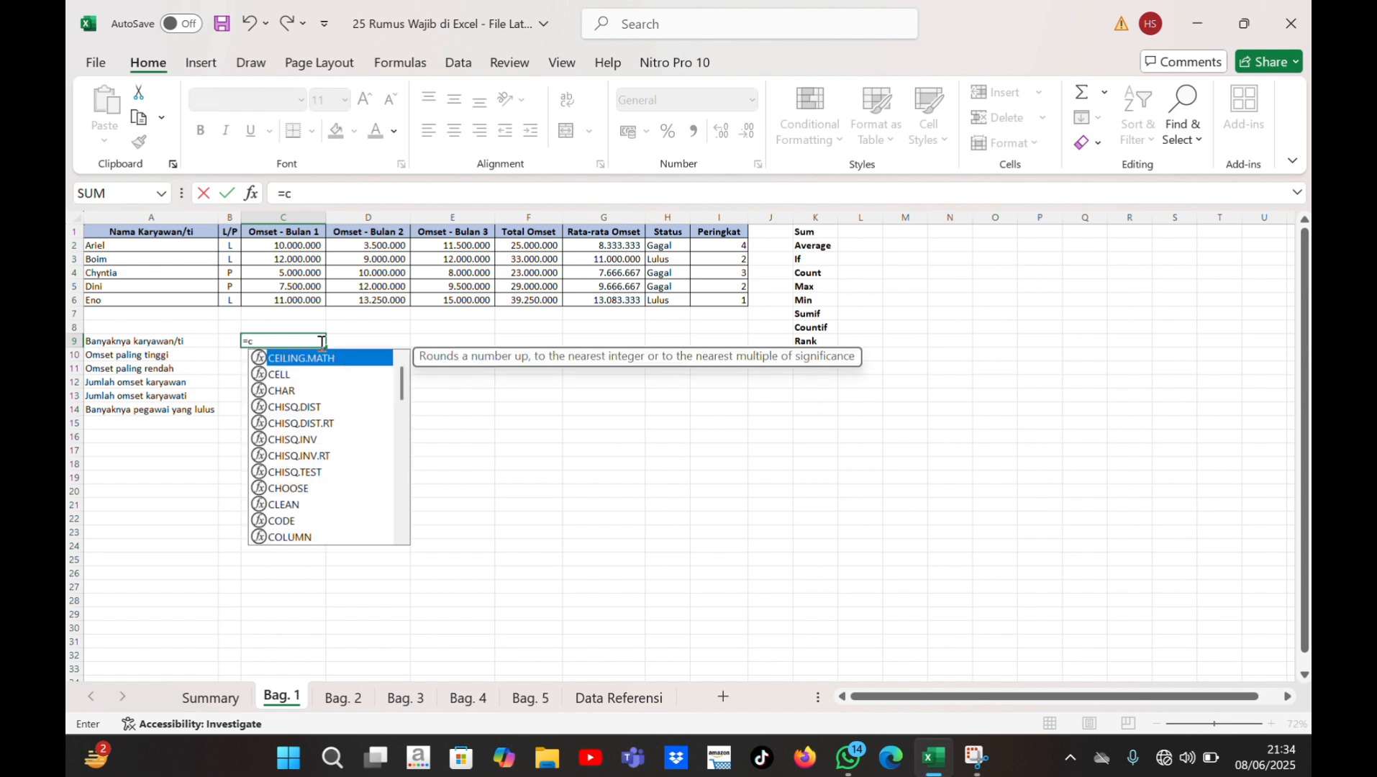
{"action": "type", "text": "oun"}
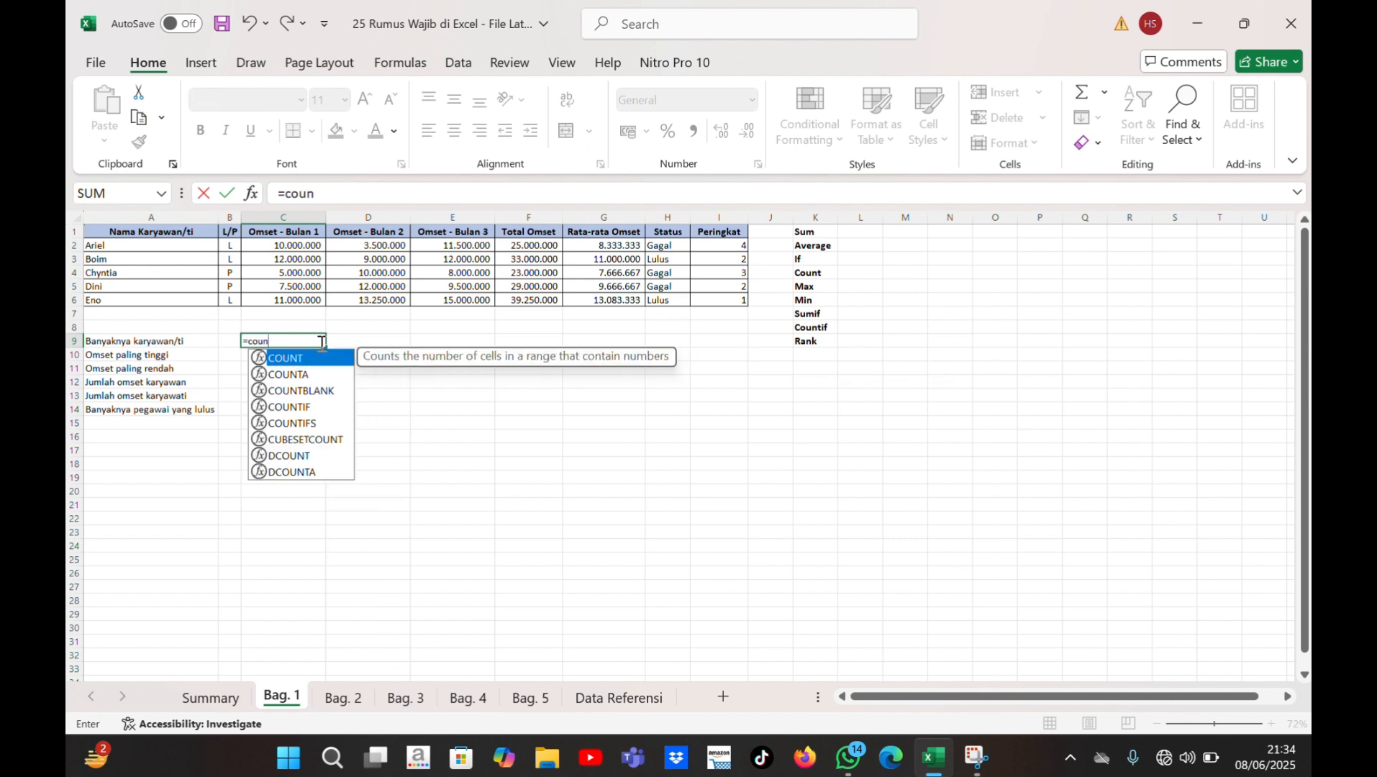
{"action": "type", "text": "ta"}
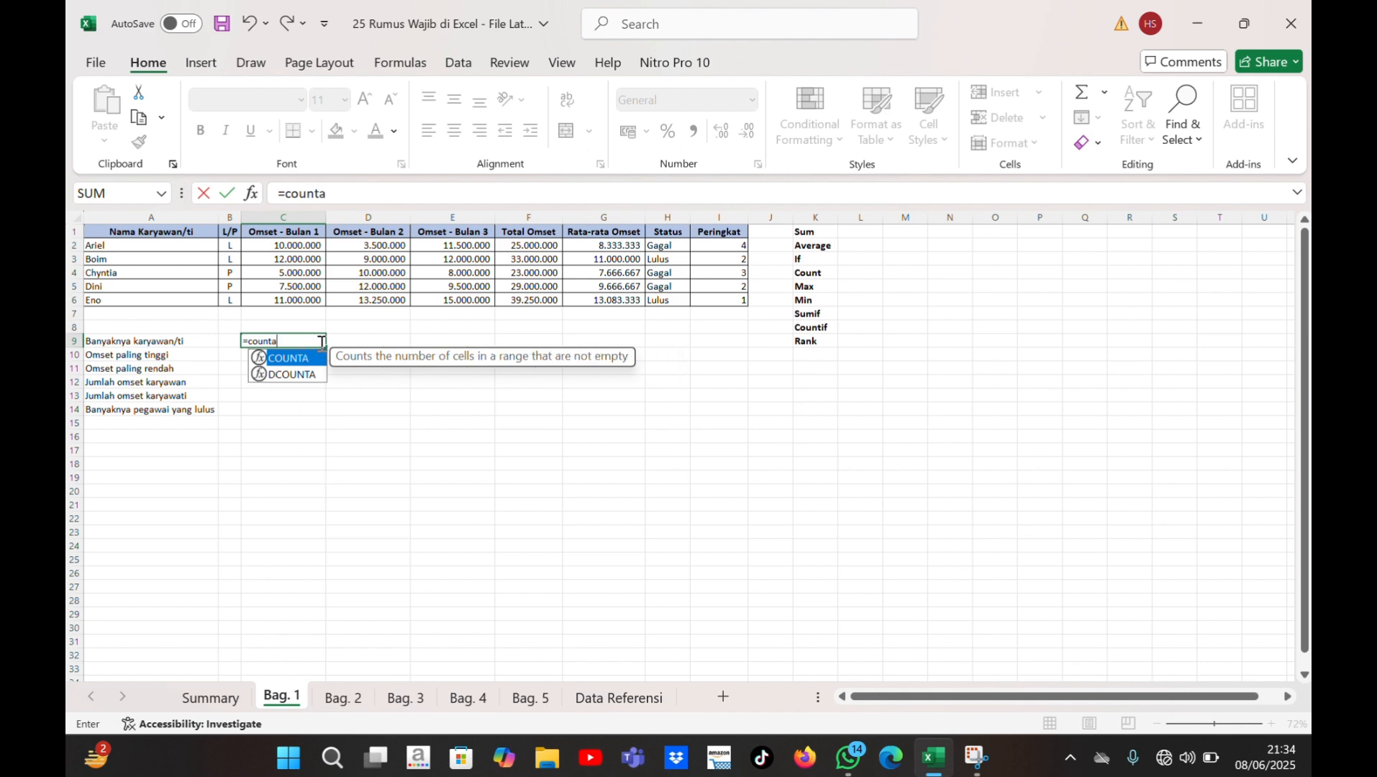
{"action": "type", "text": "("}
{"action": "left_click_drag", "start_coordinate": [191, 247], "coordinate": [193, 301]}
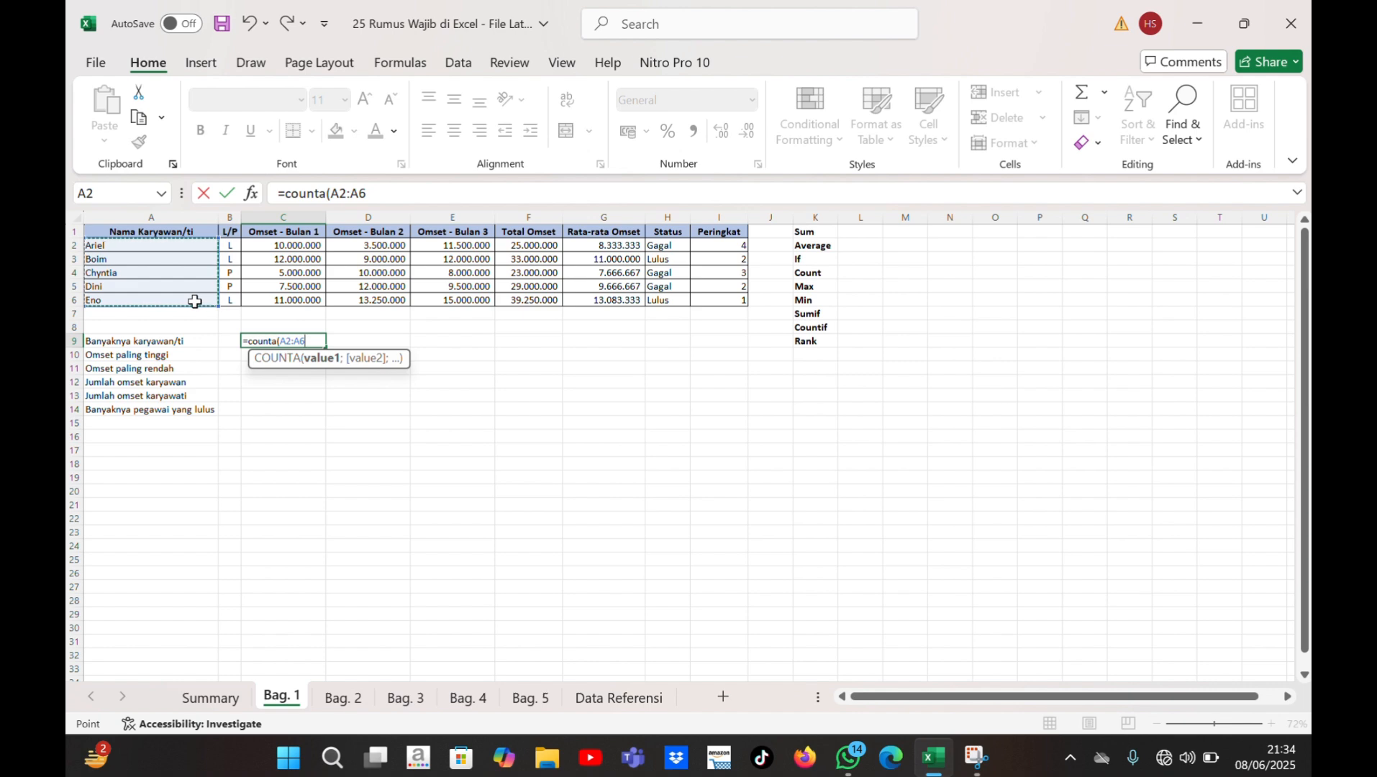
{"action": "type", "text": ")"}
{"action": "key", "text": "Return"}
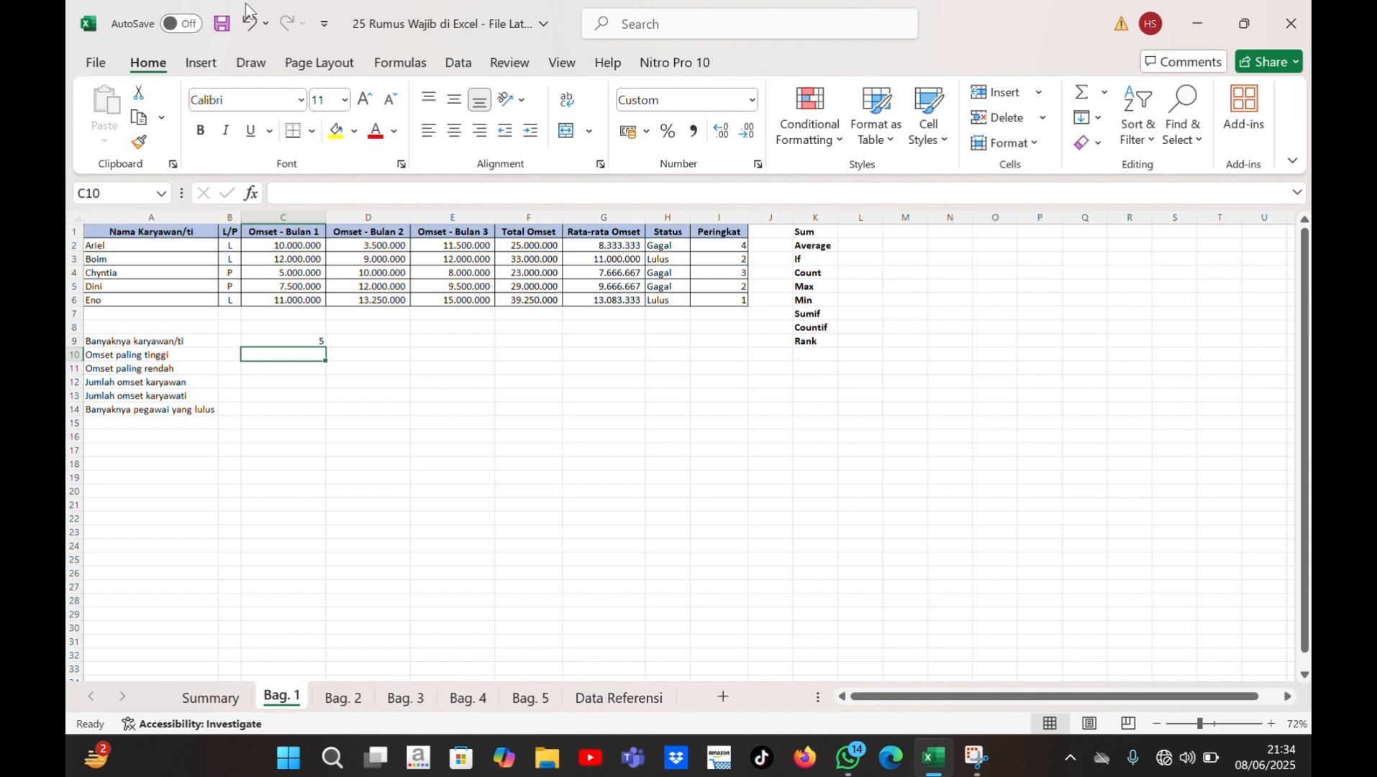
{"action": "key", "text": "Up"}
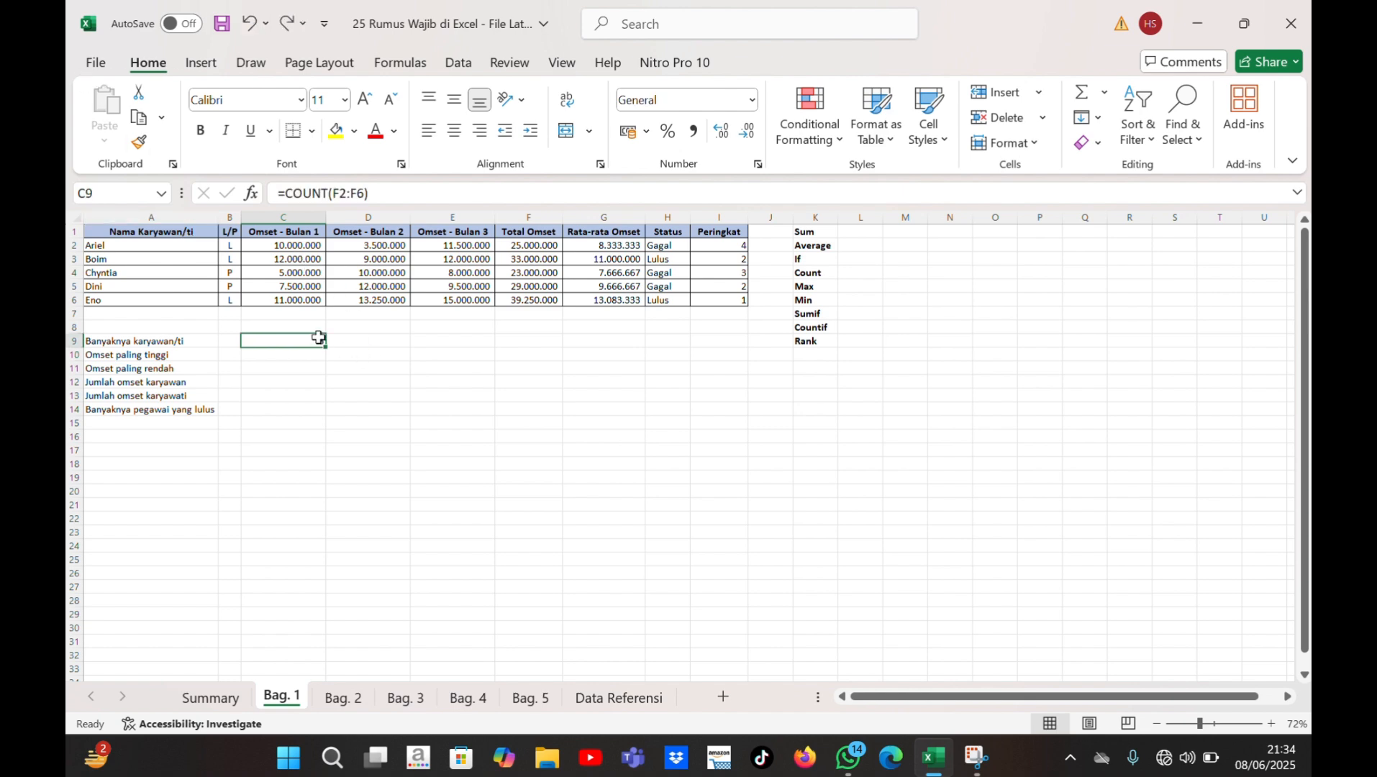
Step: Try the formula =count(A2:A6) on the employee names in C9, and undo the entry
{"action": "double_click", "coordinate": [320, 339]}
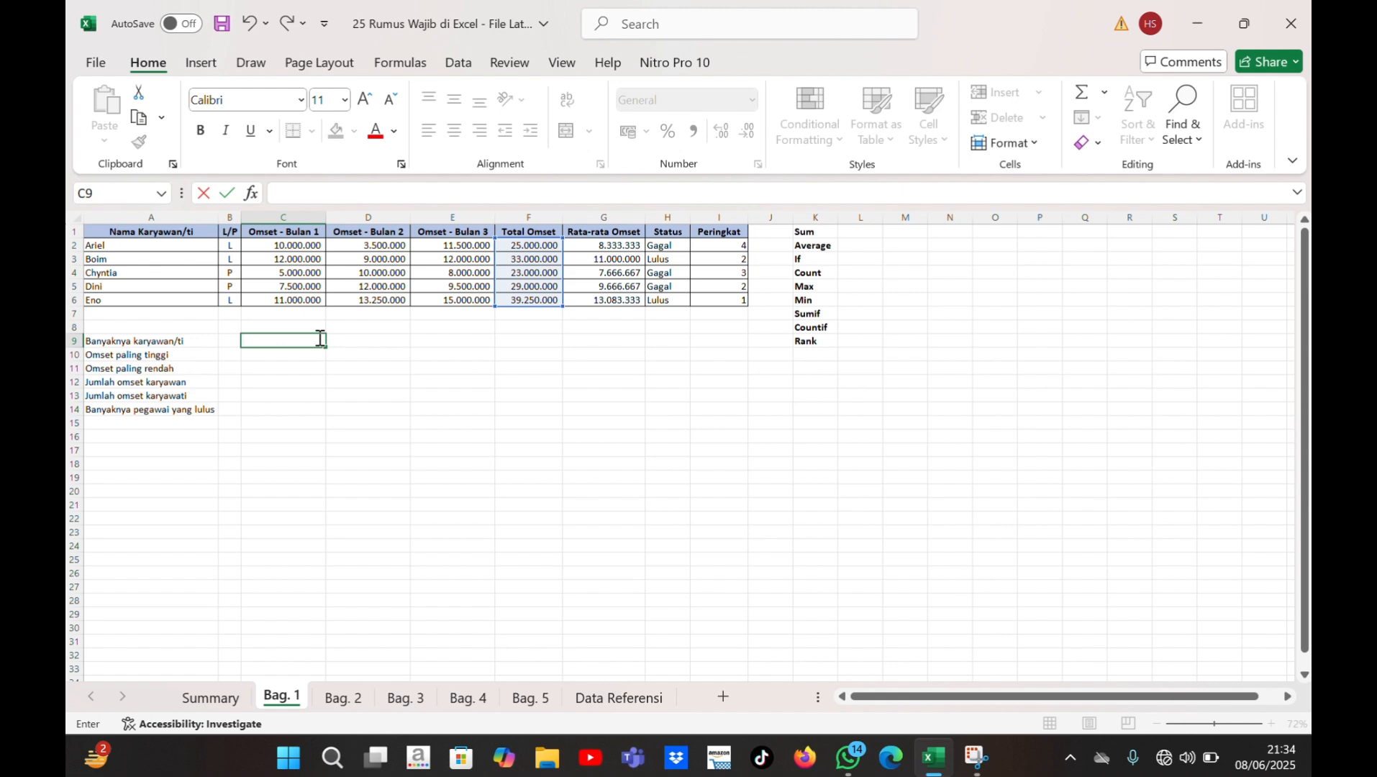
{"action": "key", "text": "BackSpace"}
{"action": "type", "text": "=count"}
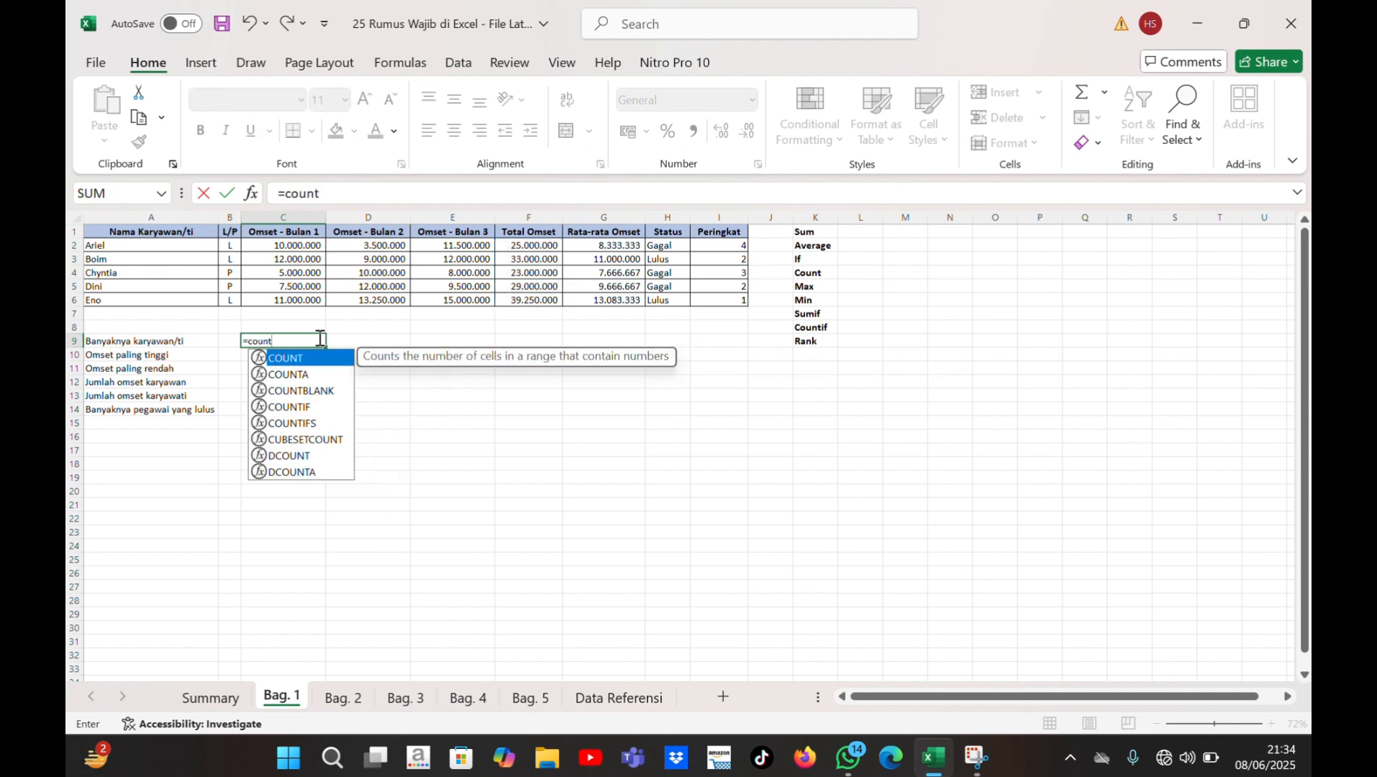
{"action": "type", "text": "("}
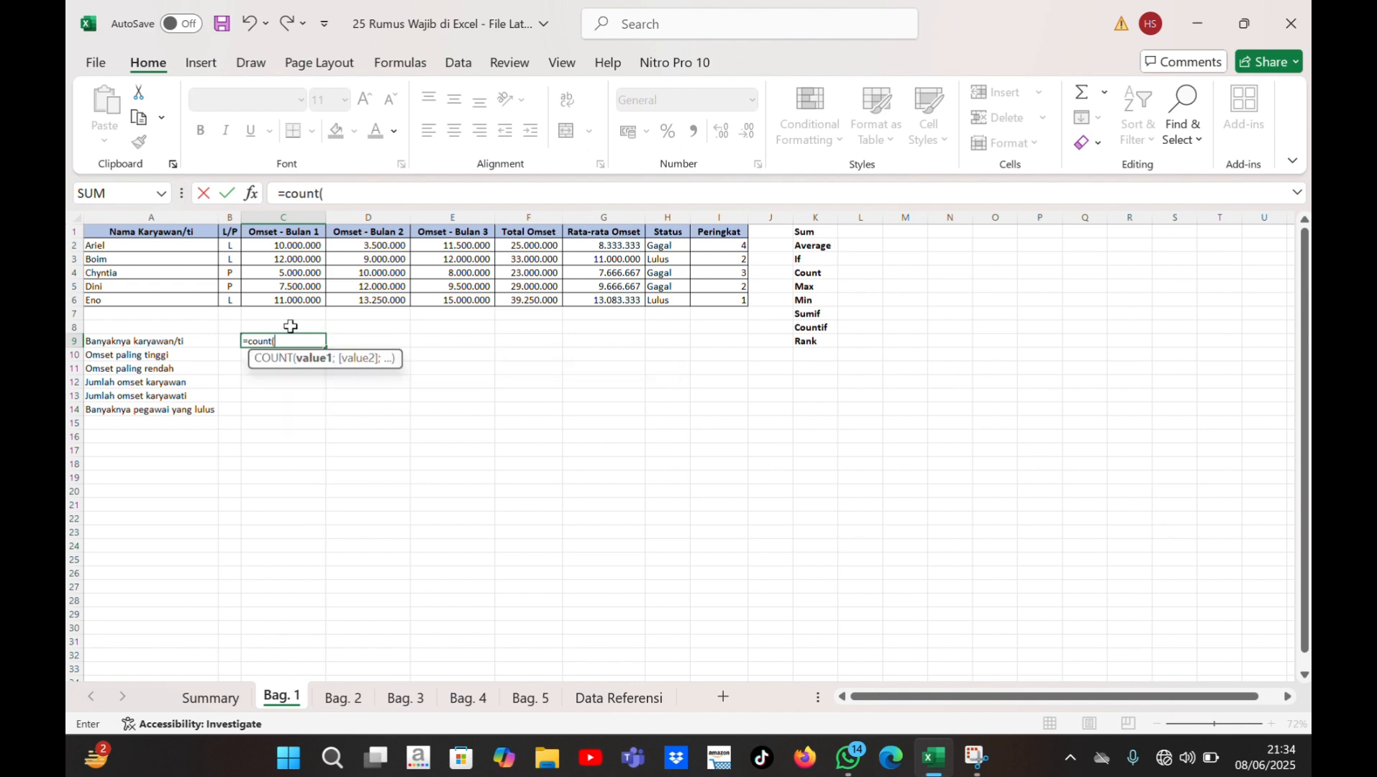
{"action": "left_click_drag", "start_coordinate": [129, 244], "coordinate": [130, 303]}
{"action": "type", "text": ")"}
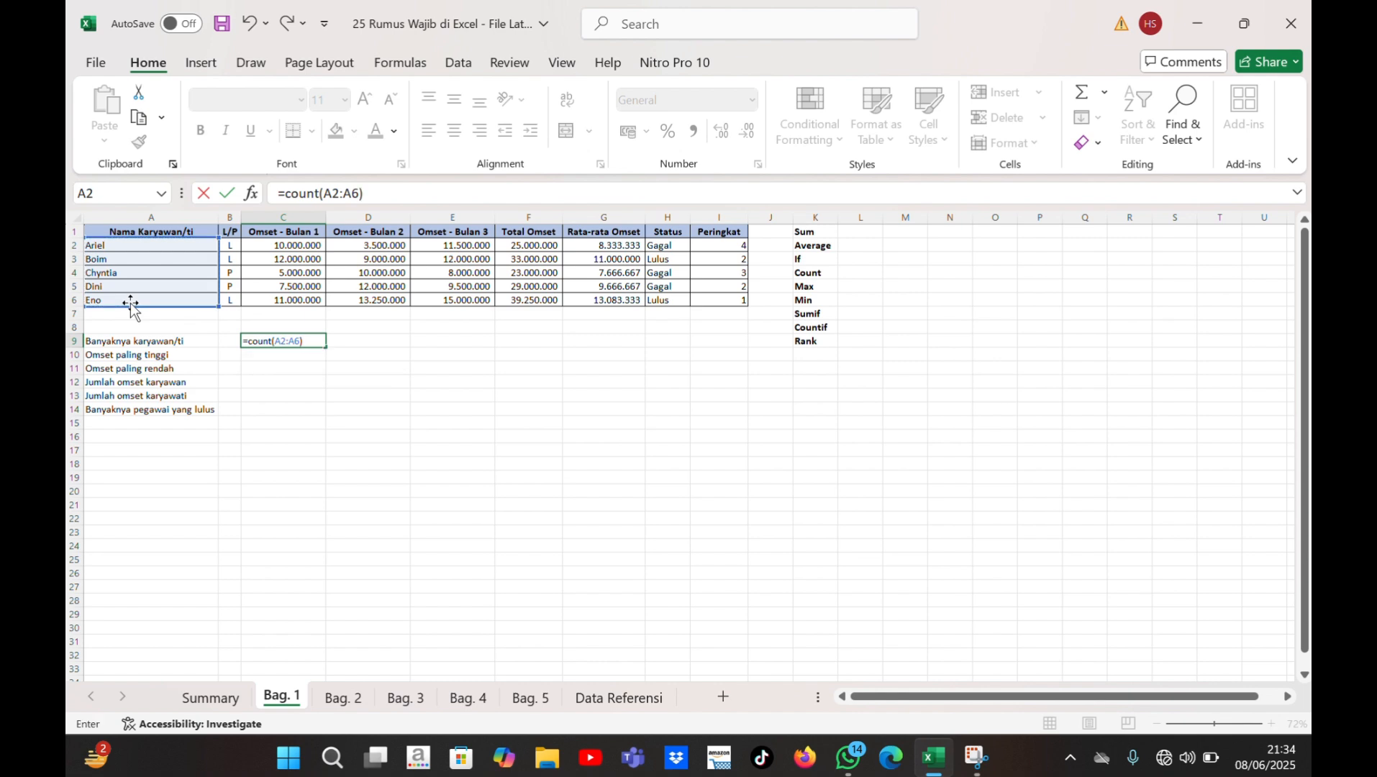
{"action": "key", "text": "Return"}
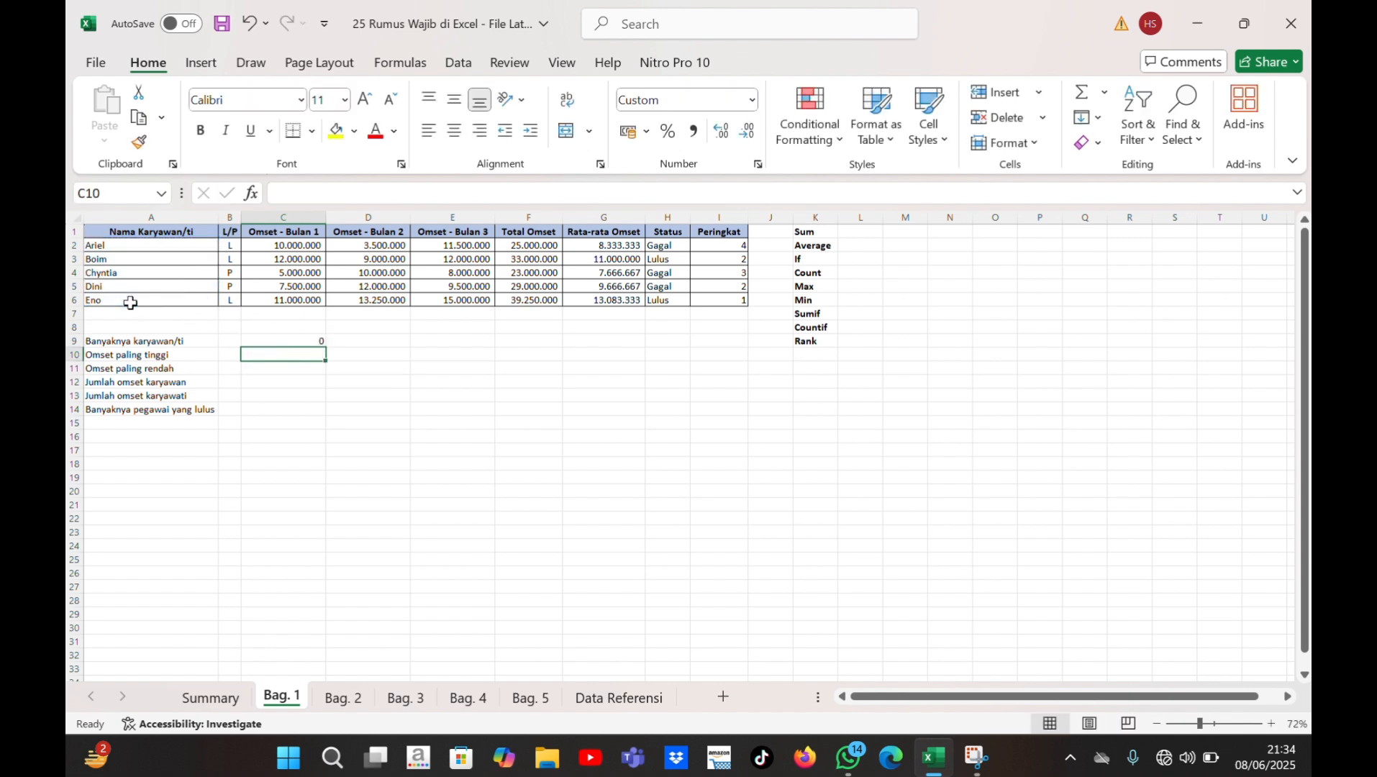
{"action": "left_click", "coordinate": [243, 22]}
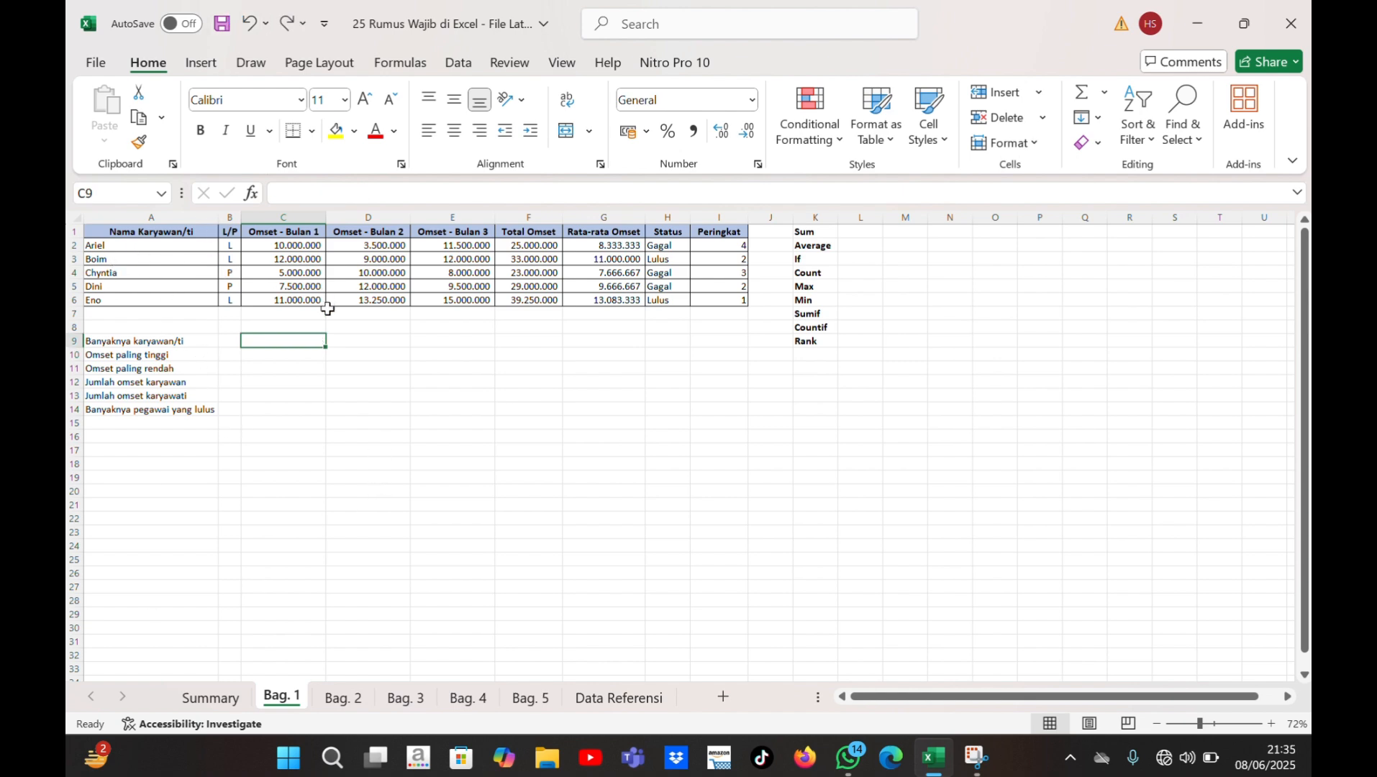
Step: Enter the formula =counta(A2:A6) in C9 for the Banyaknya karyawan/ti row
{"action": "type", "text": "="}
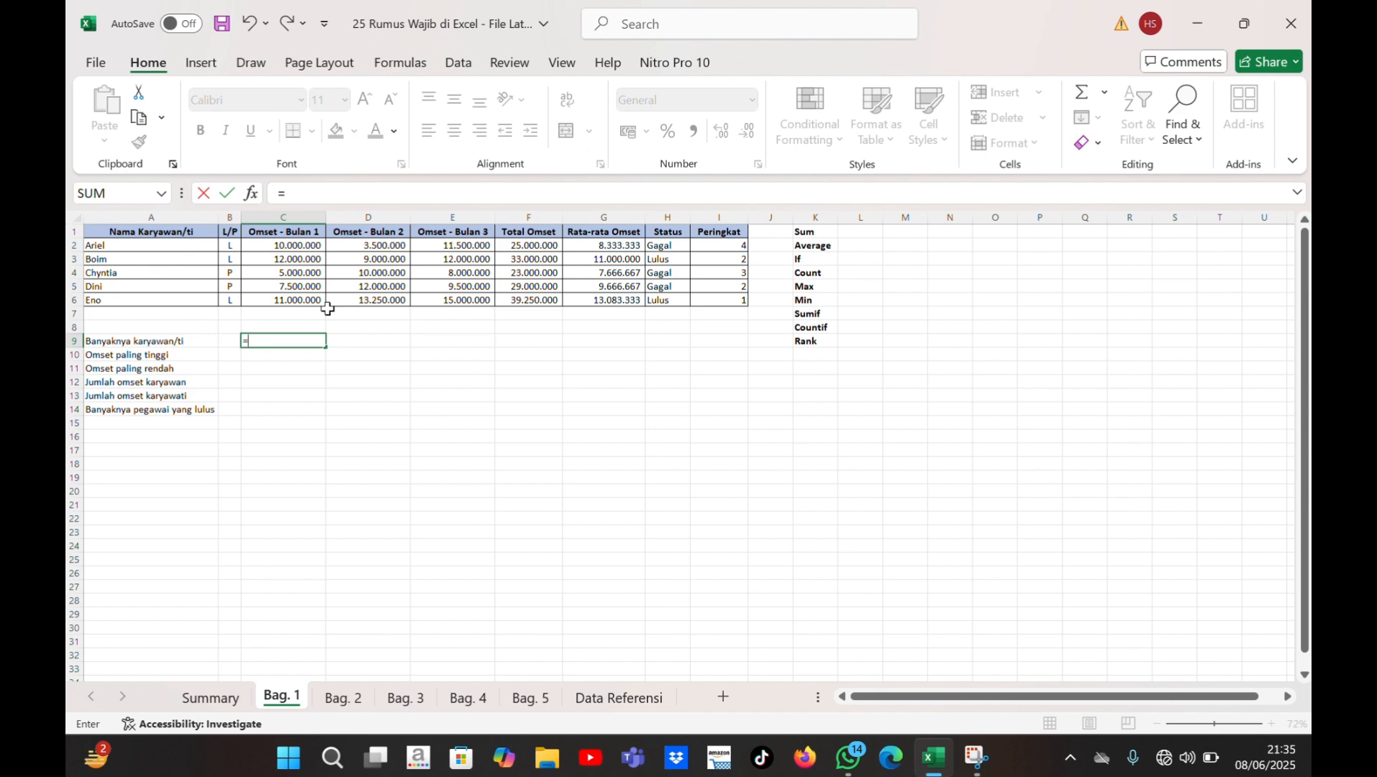
{"action": "type", "text": "counta"}
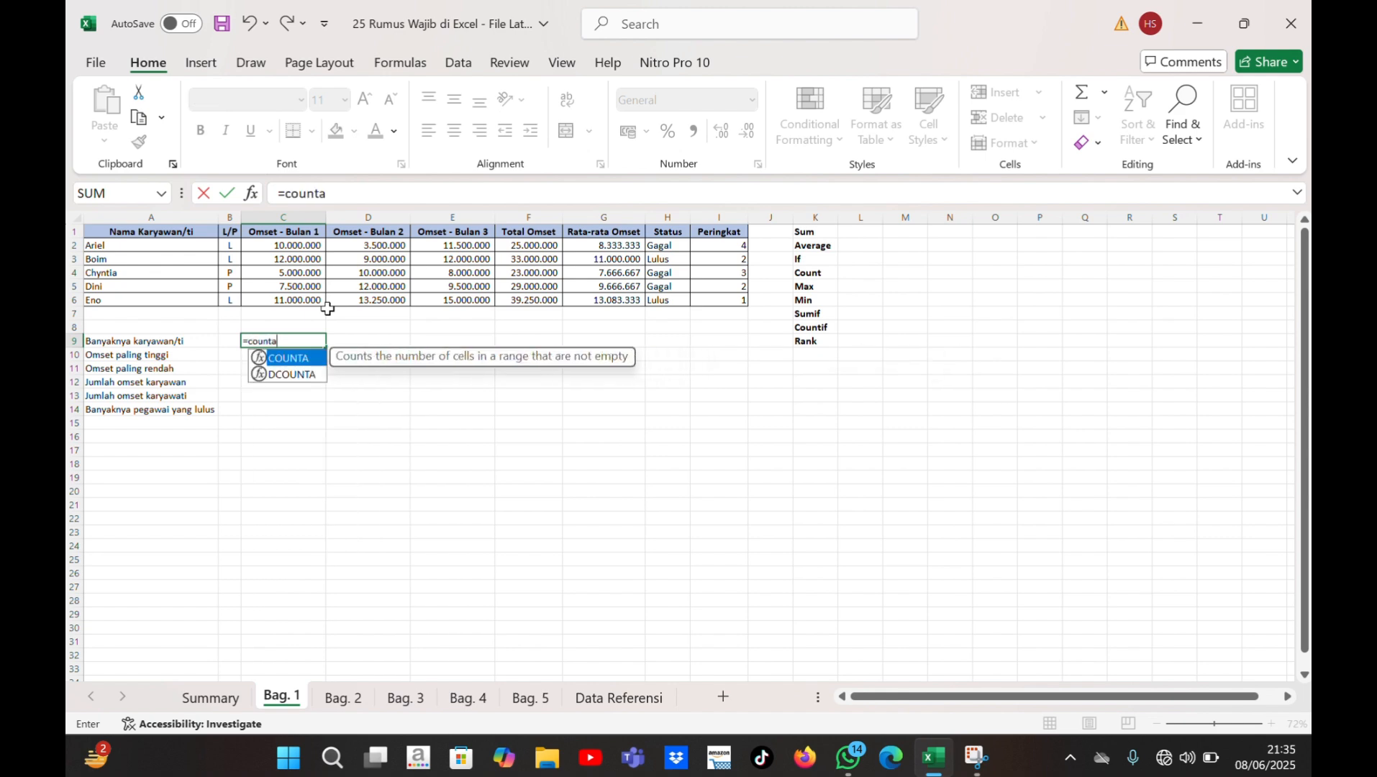
{"action": "type", "text": "("}
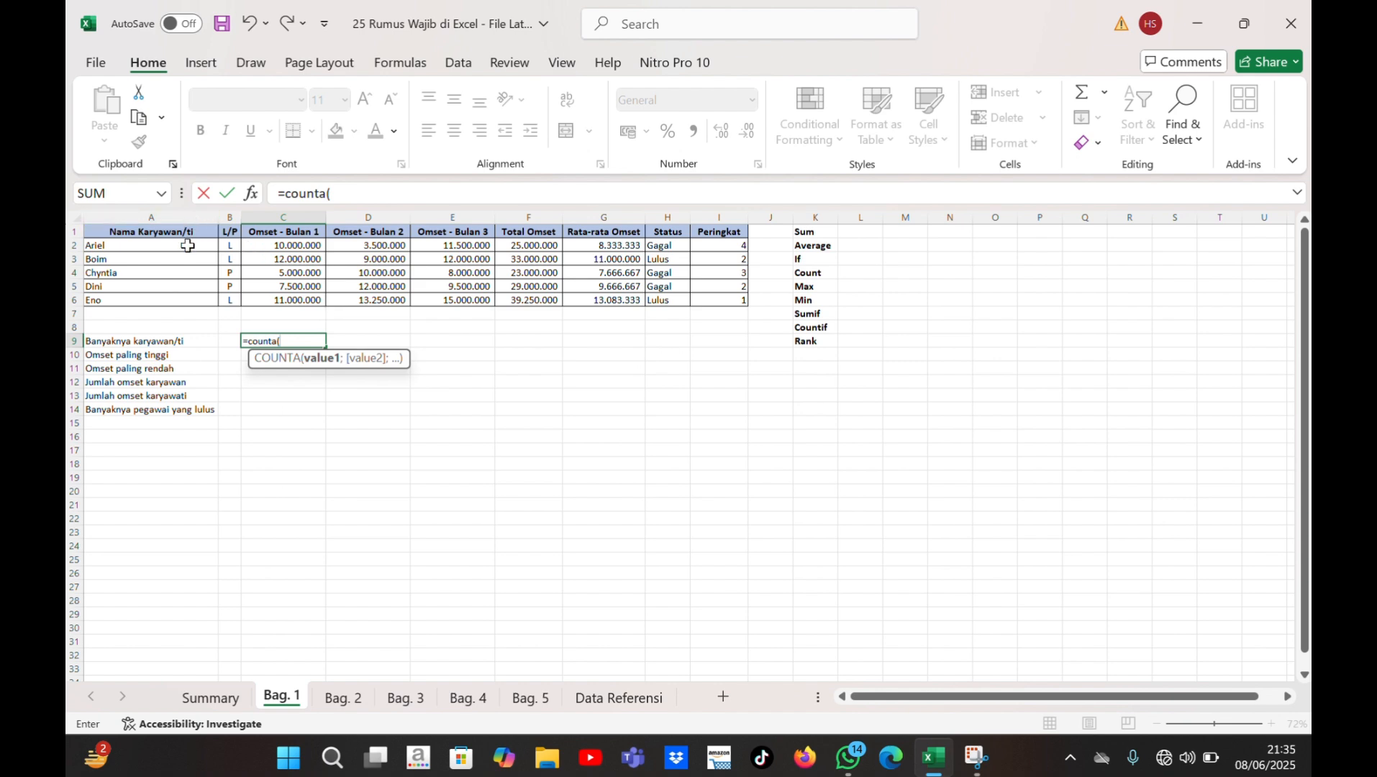
{"action": "left_click_drag", "start_coordinate": [187, 245], "coordinate": [187, 297]}
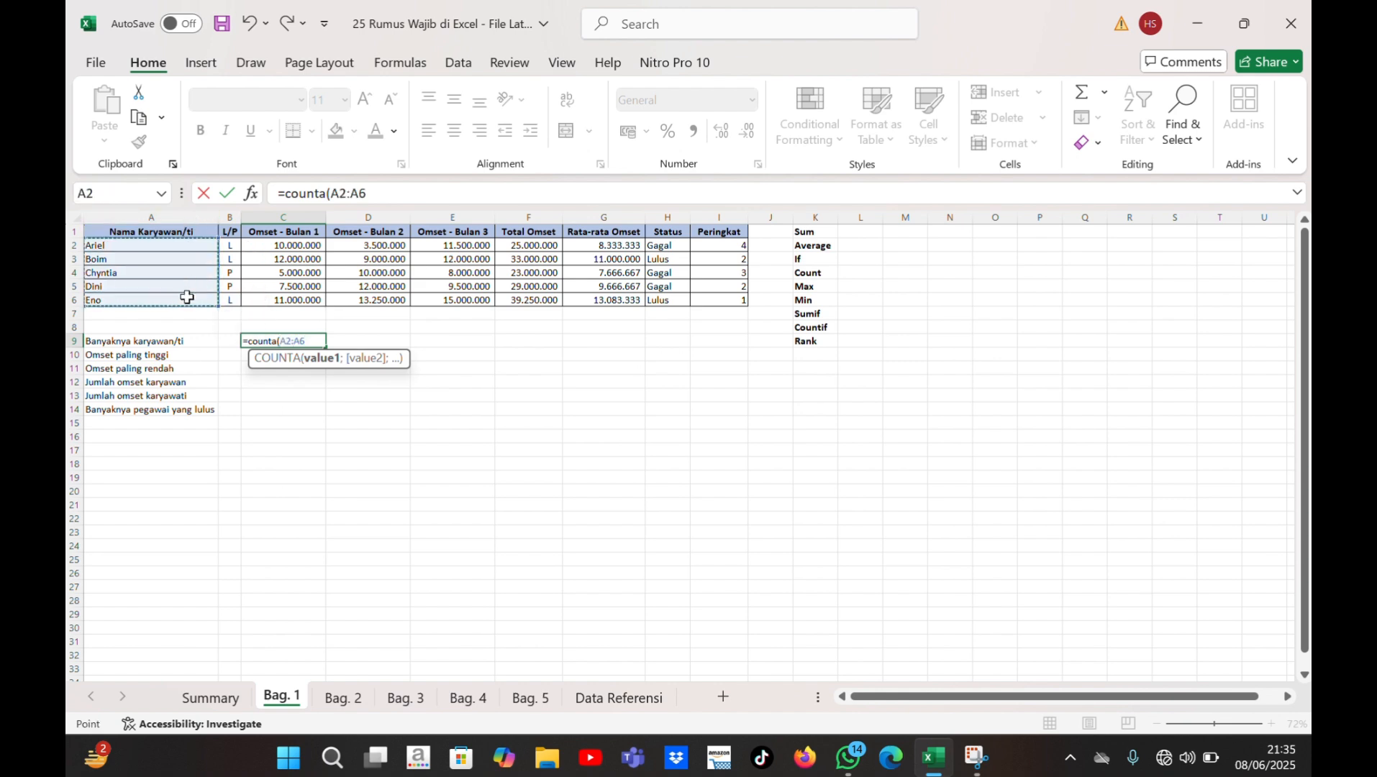
{"action": "type", "text": ")"}
{"action": "key", "text": "Return"}
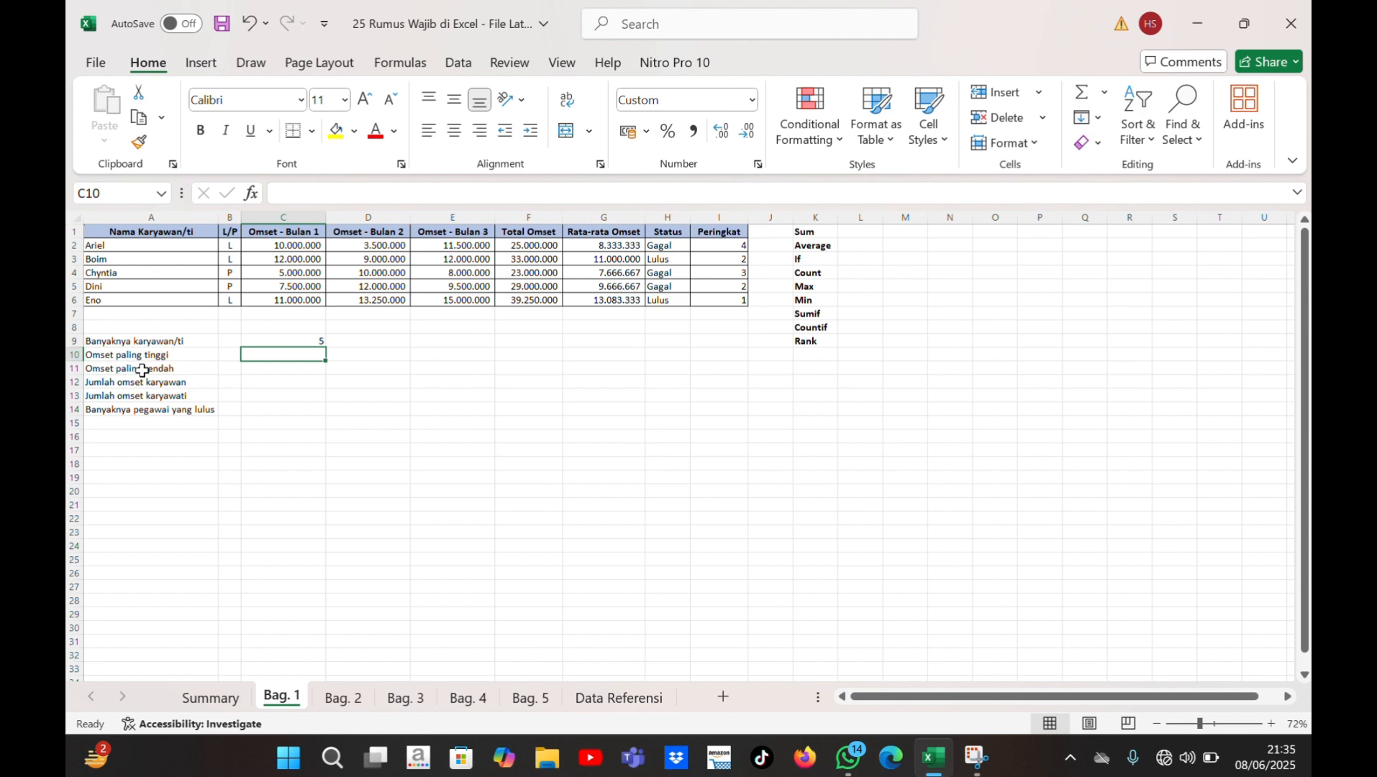
Step: Enter the formula =max(F2:F6) in C10 for the Omset paling tinggi row
{"action": "double_click", "coordinate": [285, 364]}
{"action": "type", "text": "="}
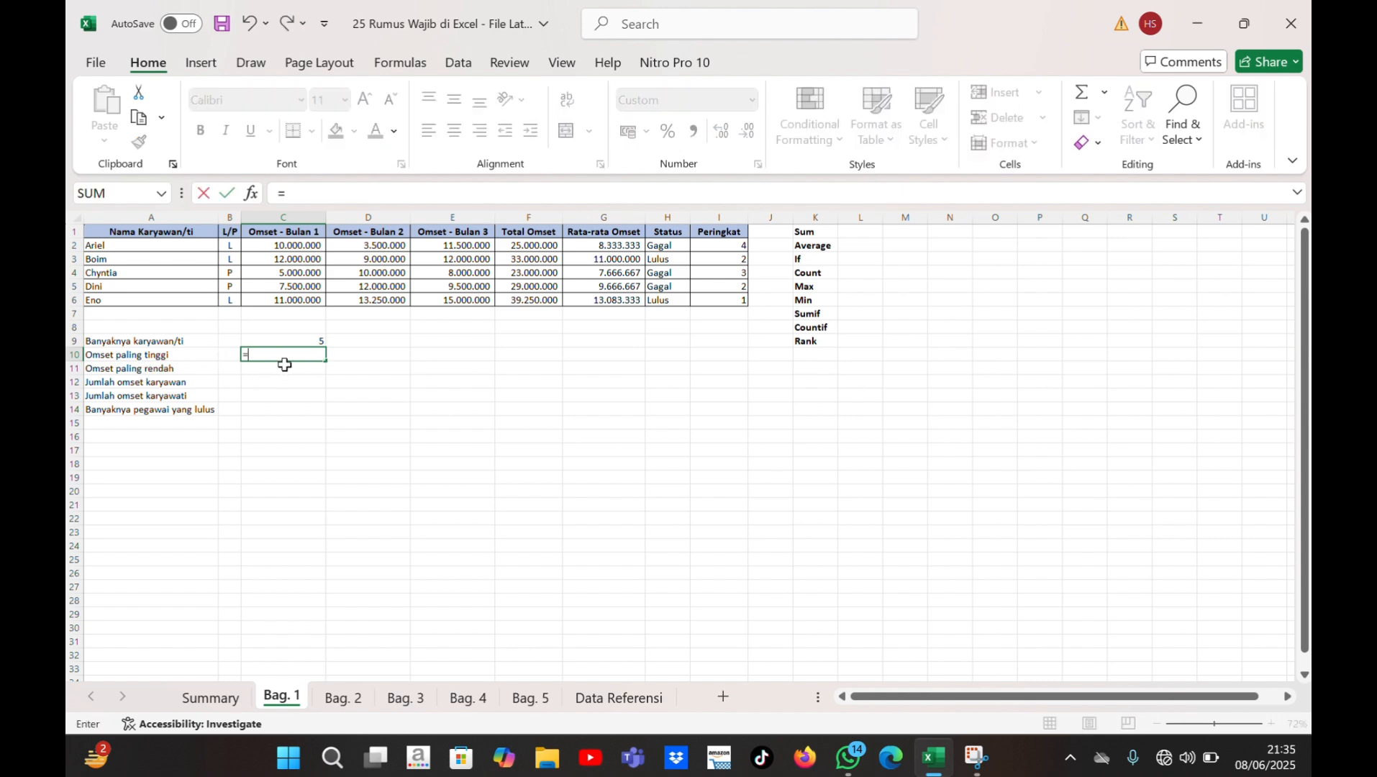
{"action": "type", "text": "max"}
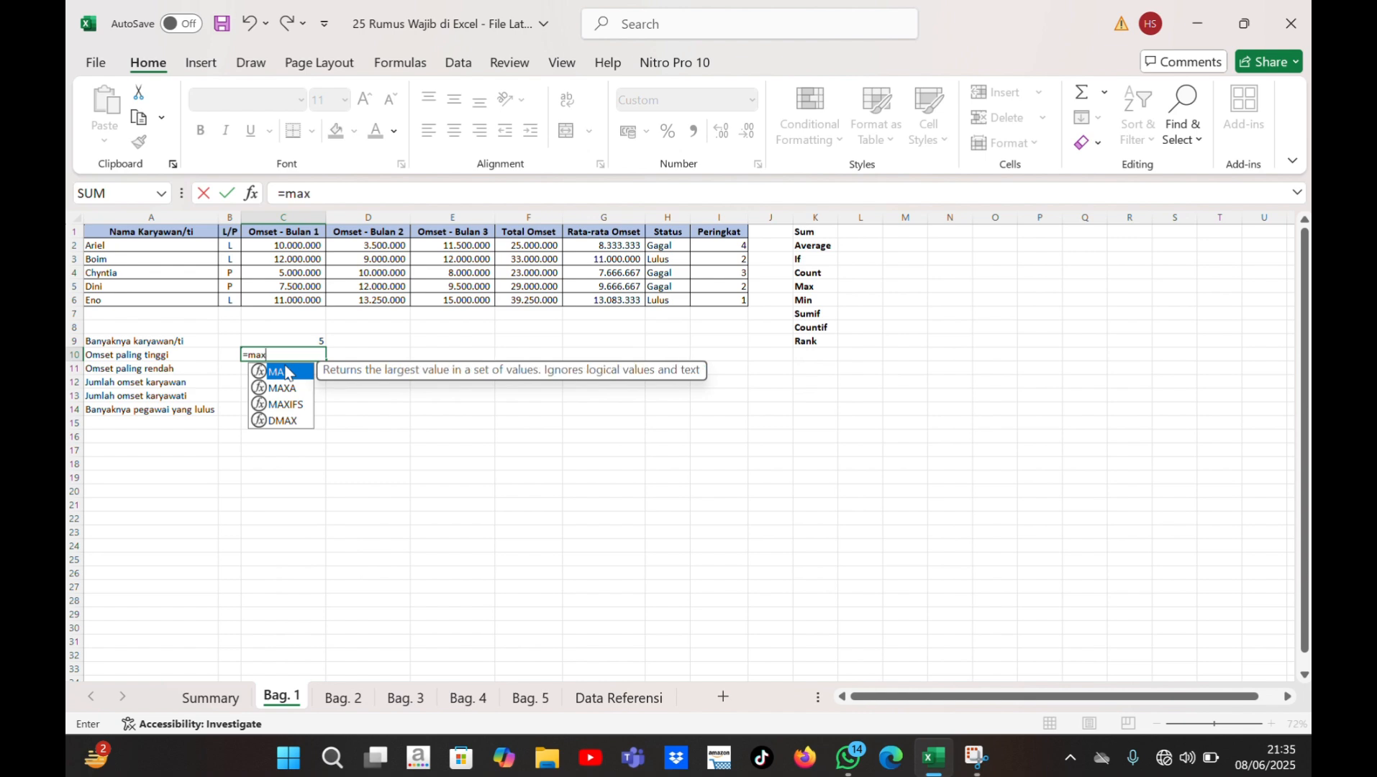
{"action": "type", "text": "("}
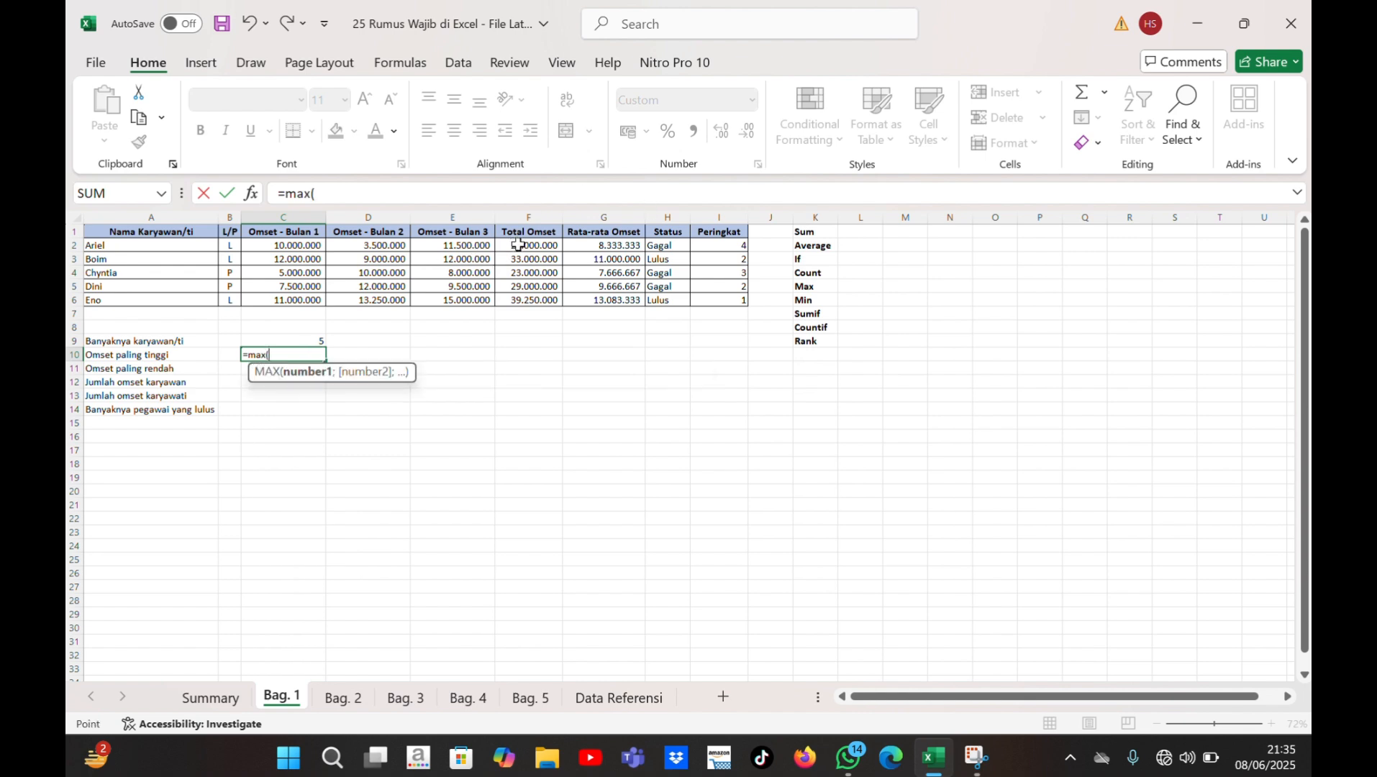
{"action": "left_click_drag", "start_coordinate": [518, 245], "coordinate": [530, 306]}
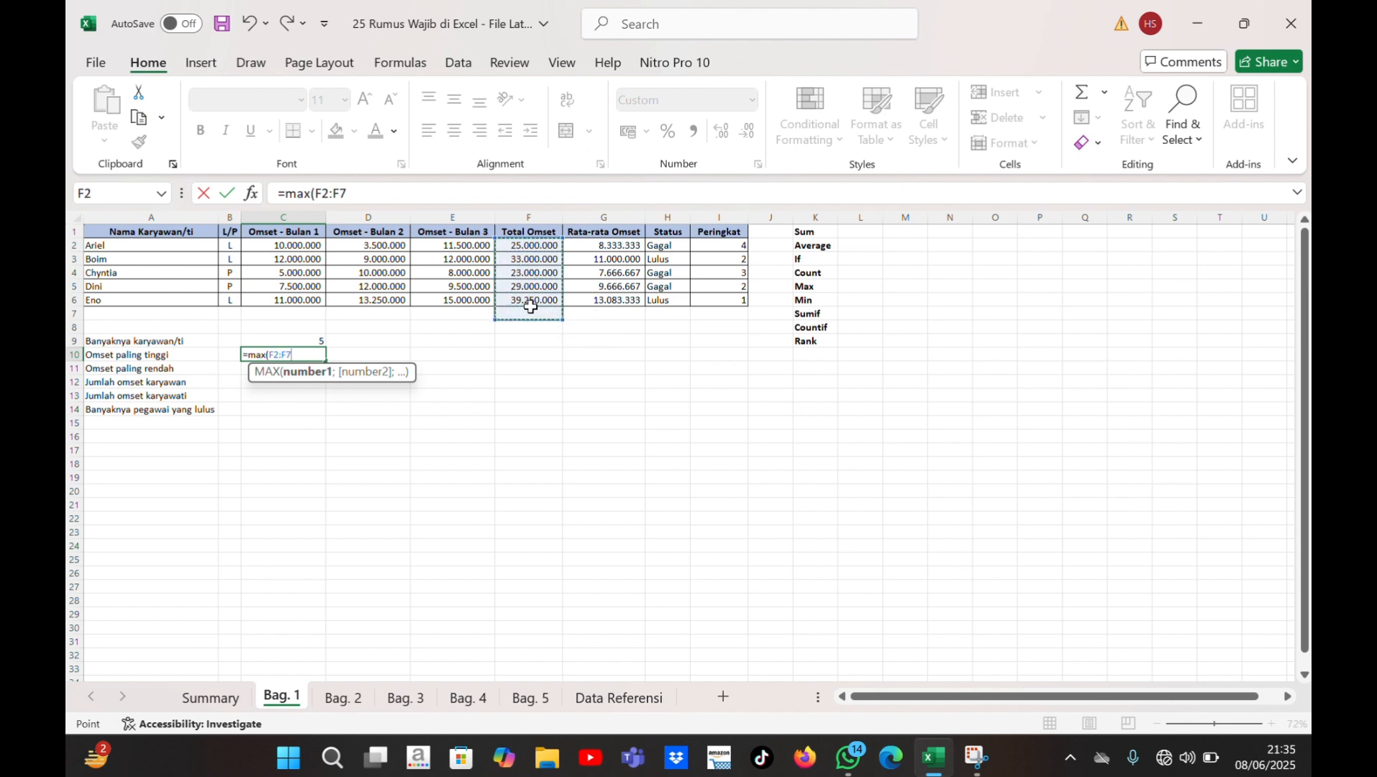
{"action": "left_click", "coordinate": [532, 369]}
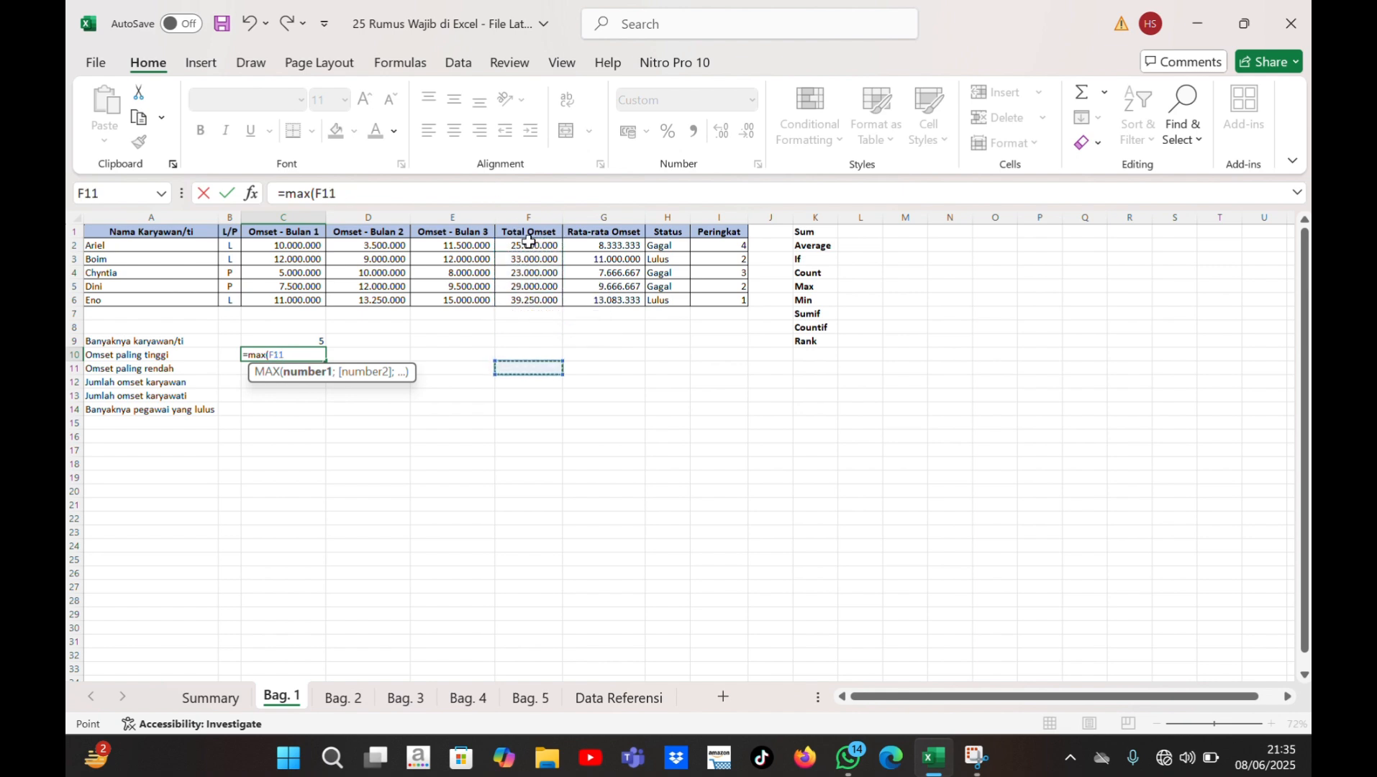
{"action": "left_click_drag", "start_coordinate": [529, 245], "coordinate": [541, 298]}
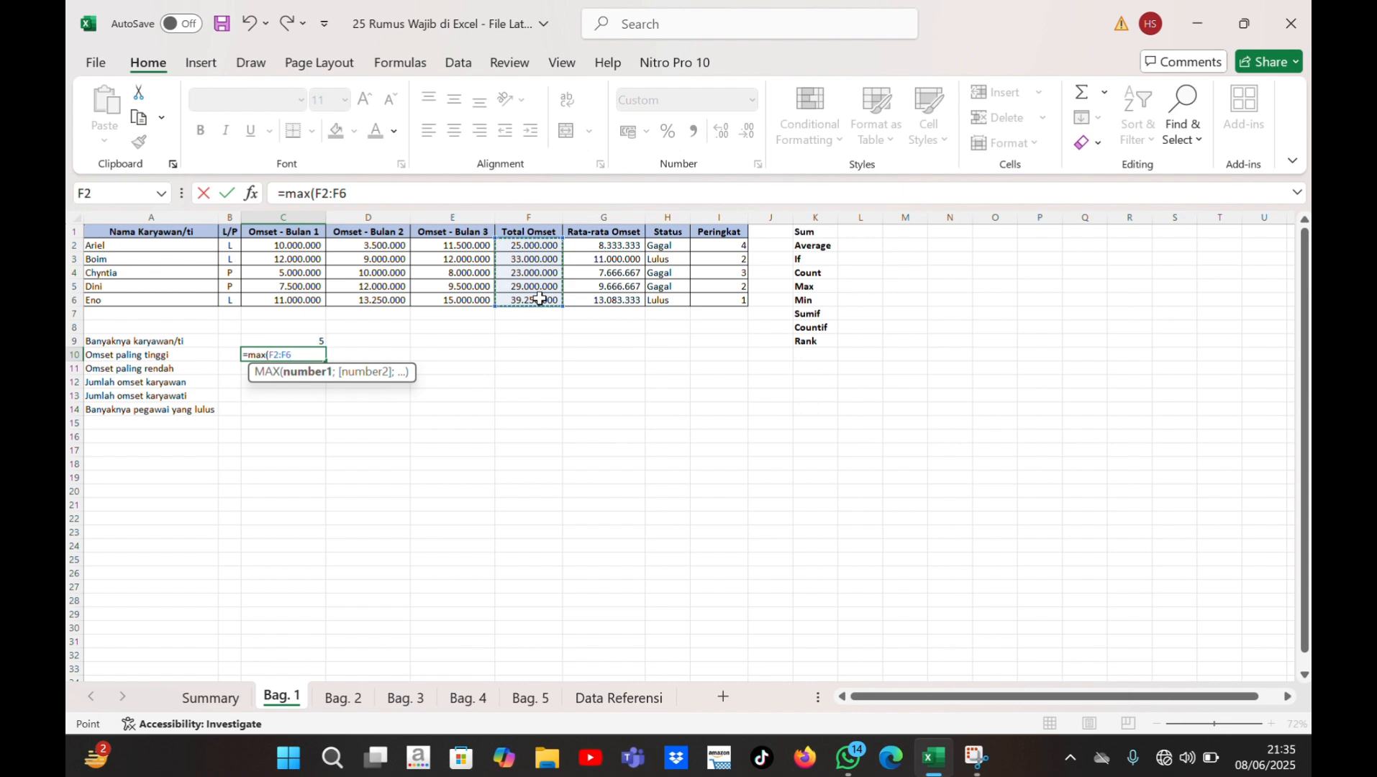
{"action": "type", "text": ")"}
{"action": "key", "text": "Return"}
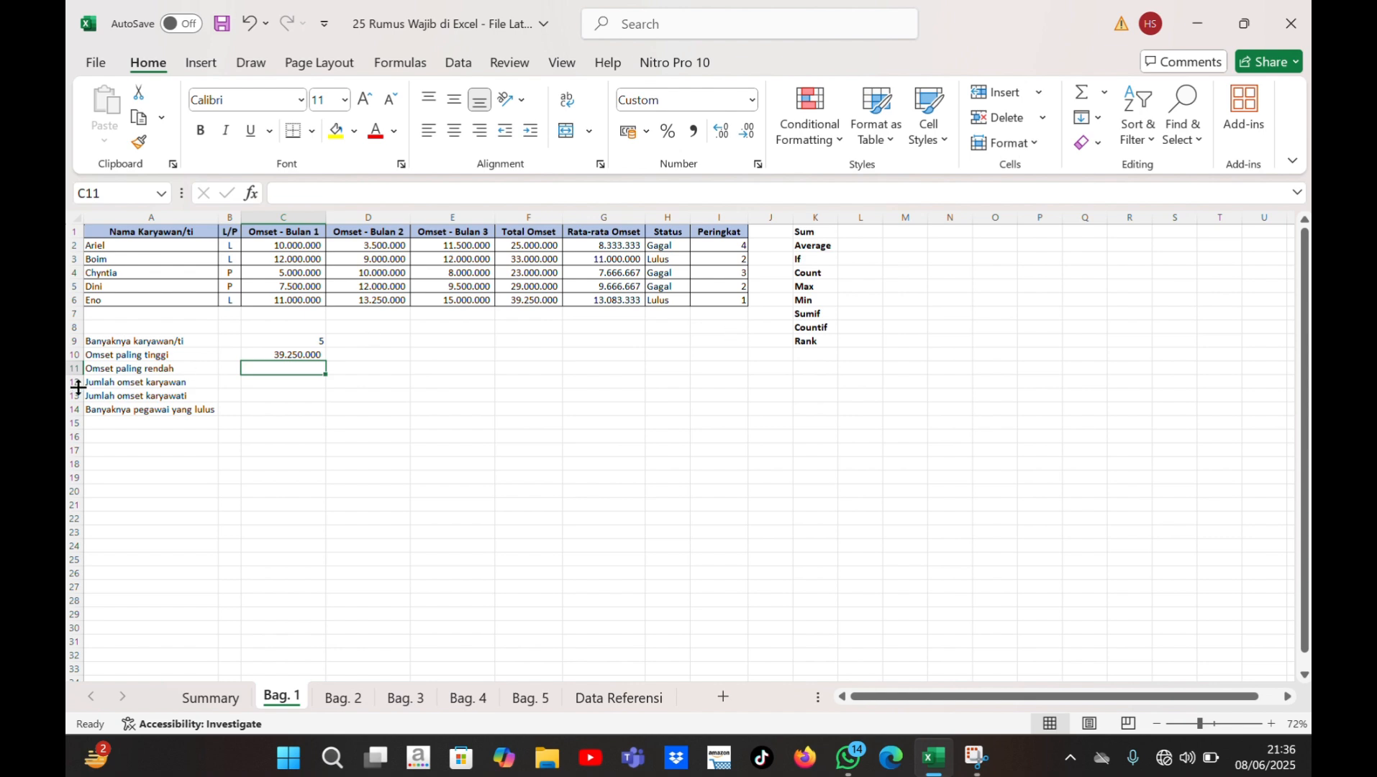
Step: Enter the formula =min(F2:F6) in C11 for the Omset paling rendah row
{"action": "type", "text": "=min"}
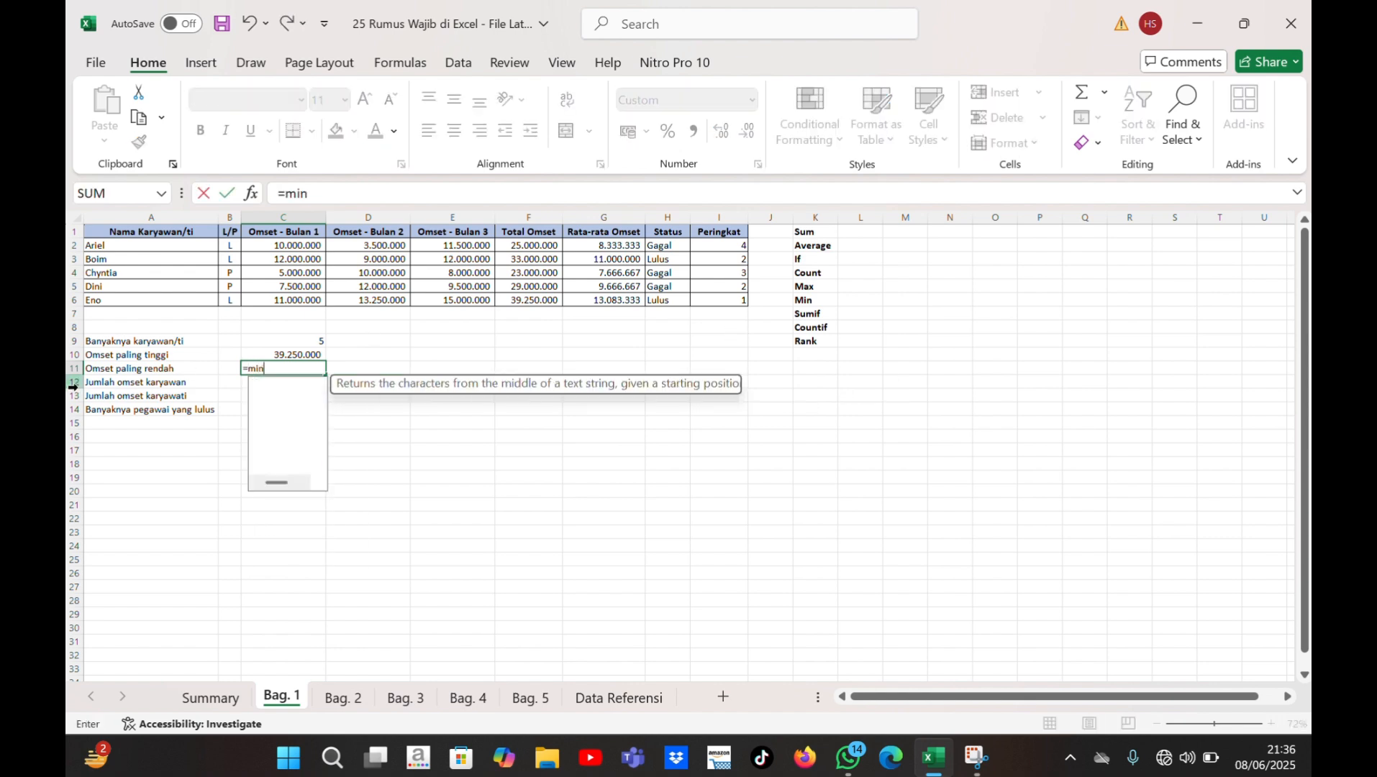
{"action": "type", "text": "("}
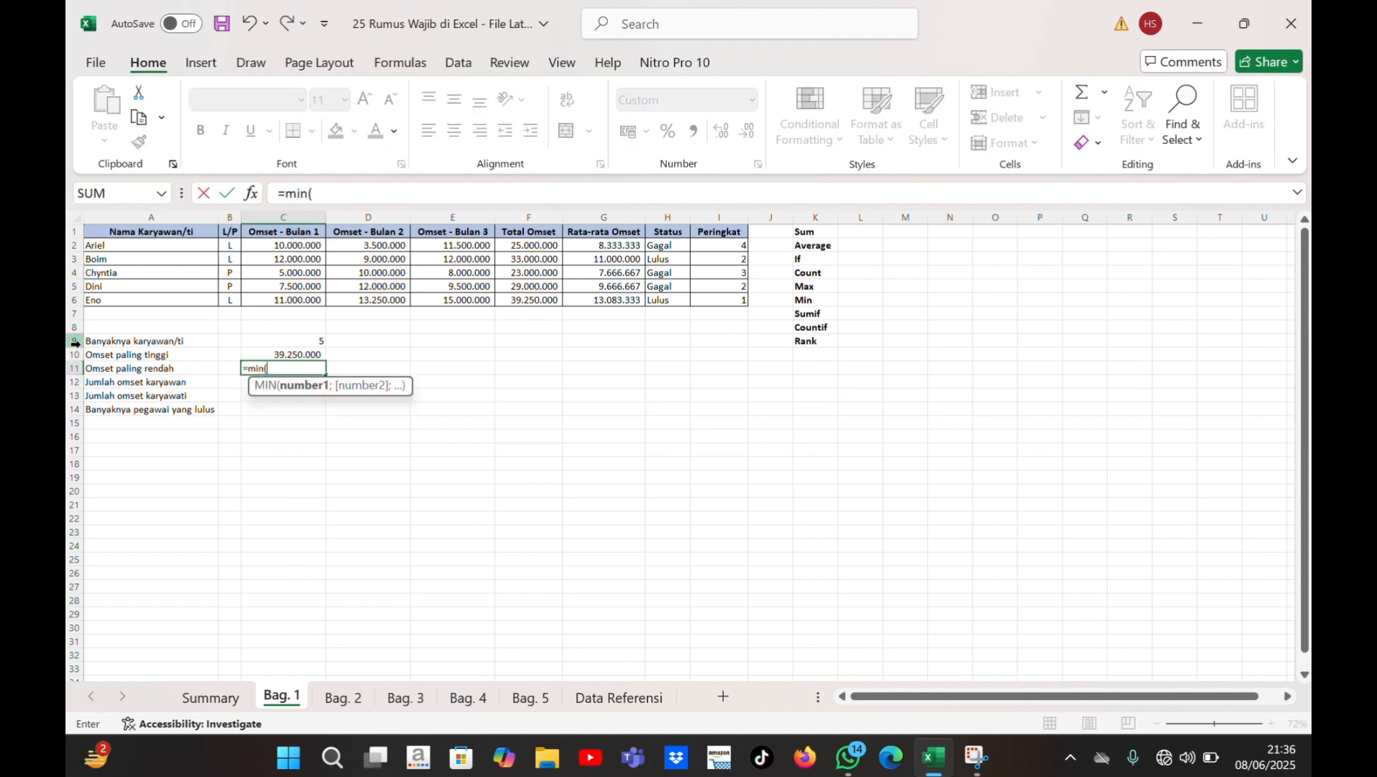
{"action": "left_click_drag", "start_coordinate": [532, 245], "coordinate": [543, 295]}
{"action": "type", "text": ")"}
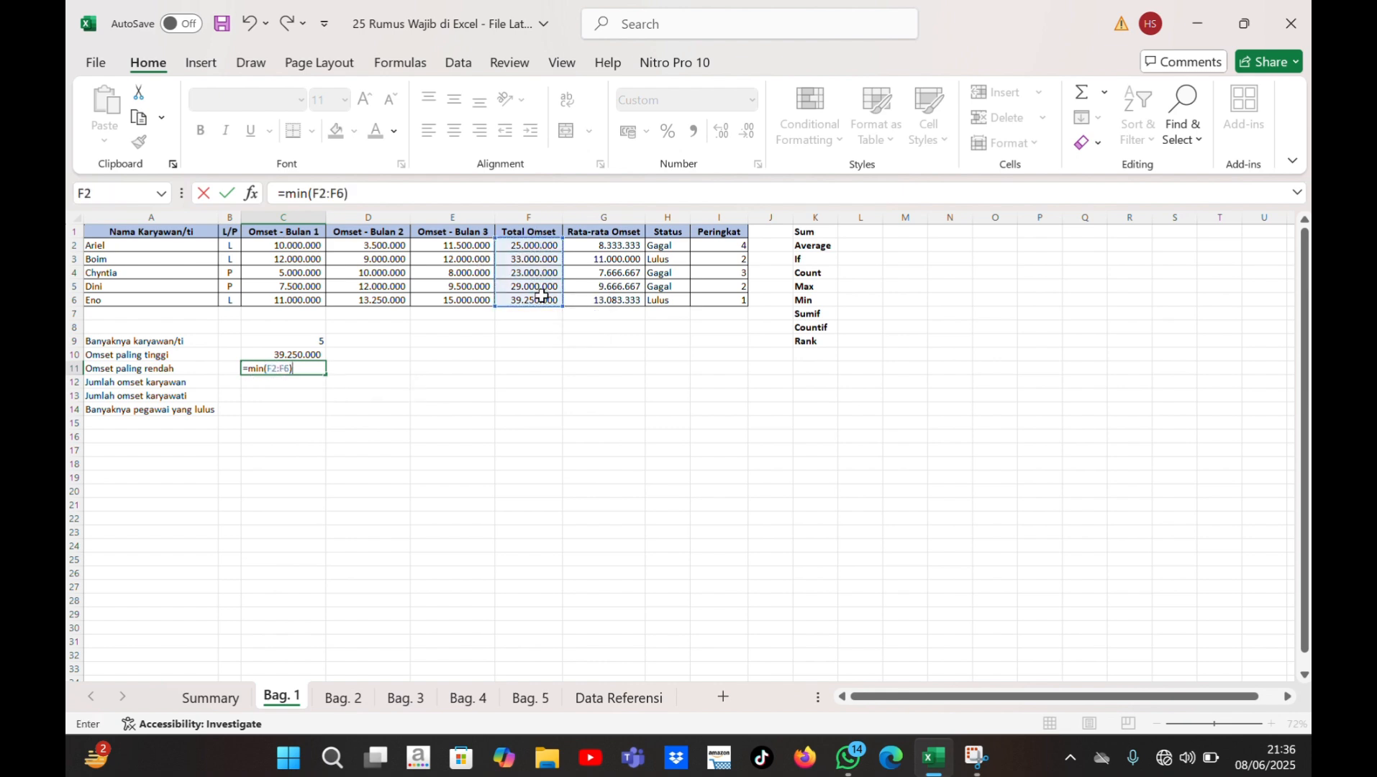
{"action": "key", "text": "Return"}
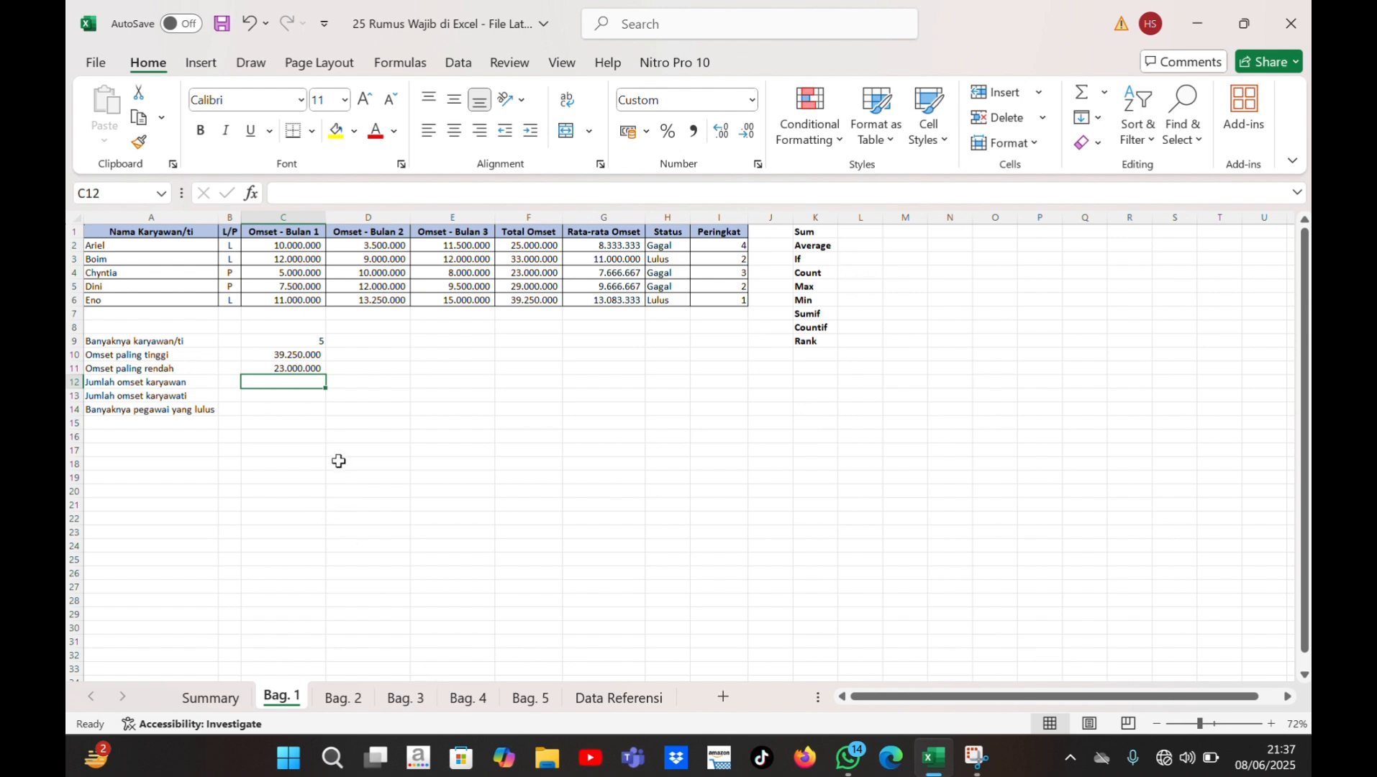
Step: Enter the formula =sumif(B2:B6;"L";F2:F6) in C12 for the Jumlah omset karyawan row
{"action": "type", "text": "=sum"}
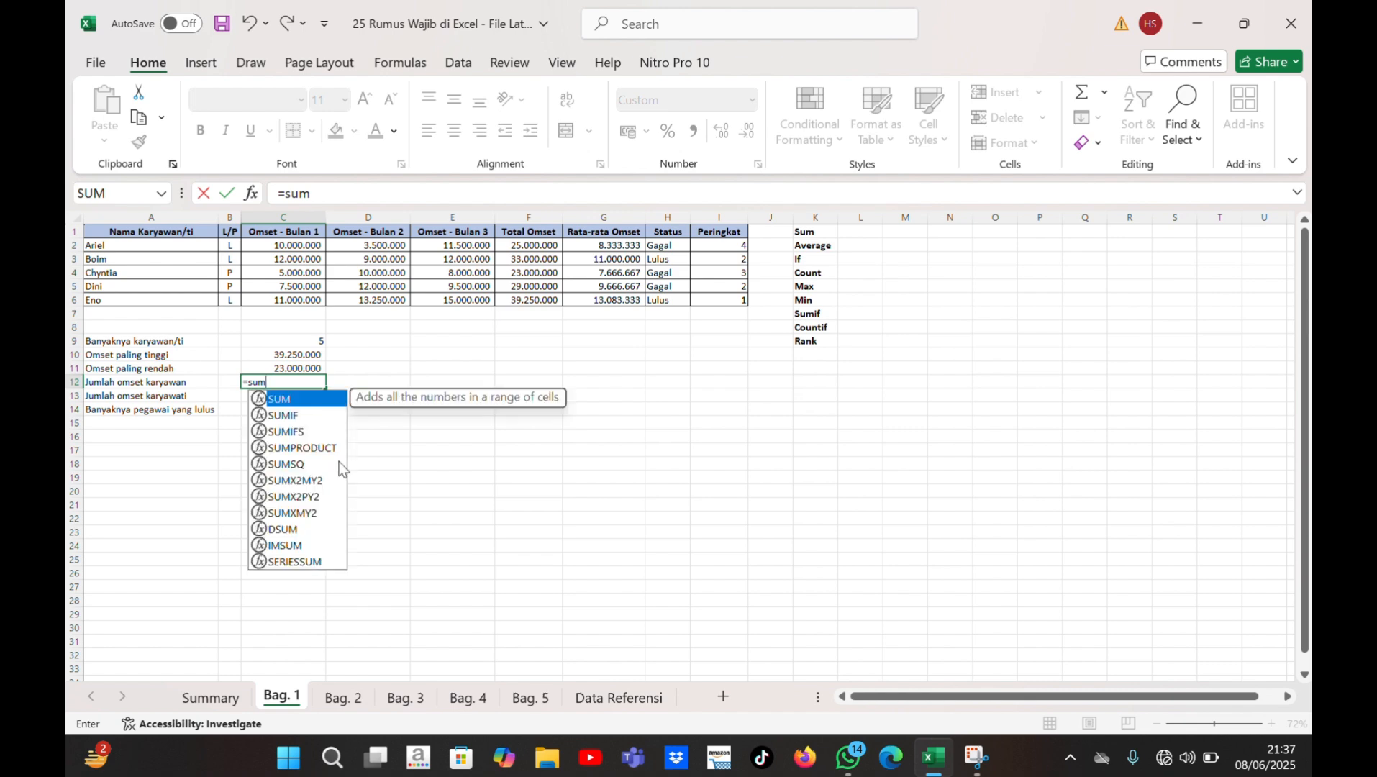
{"action": "type", "text": "if"}
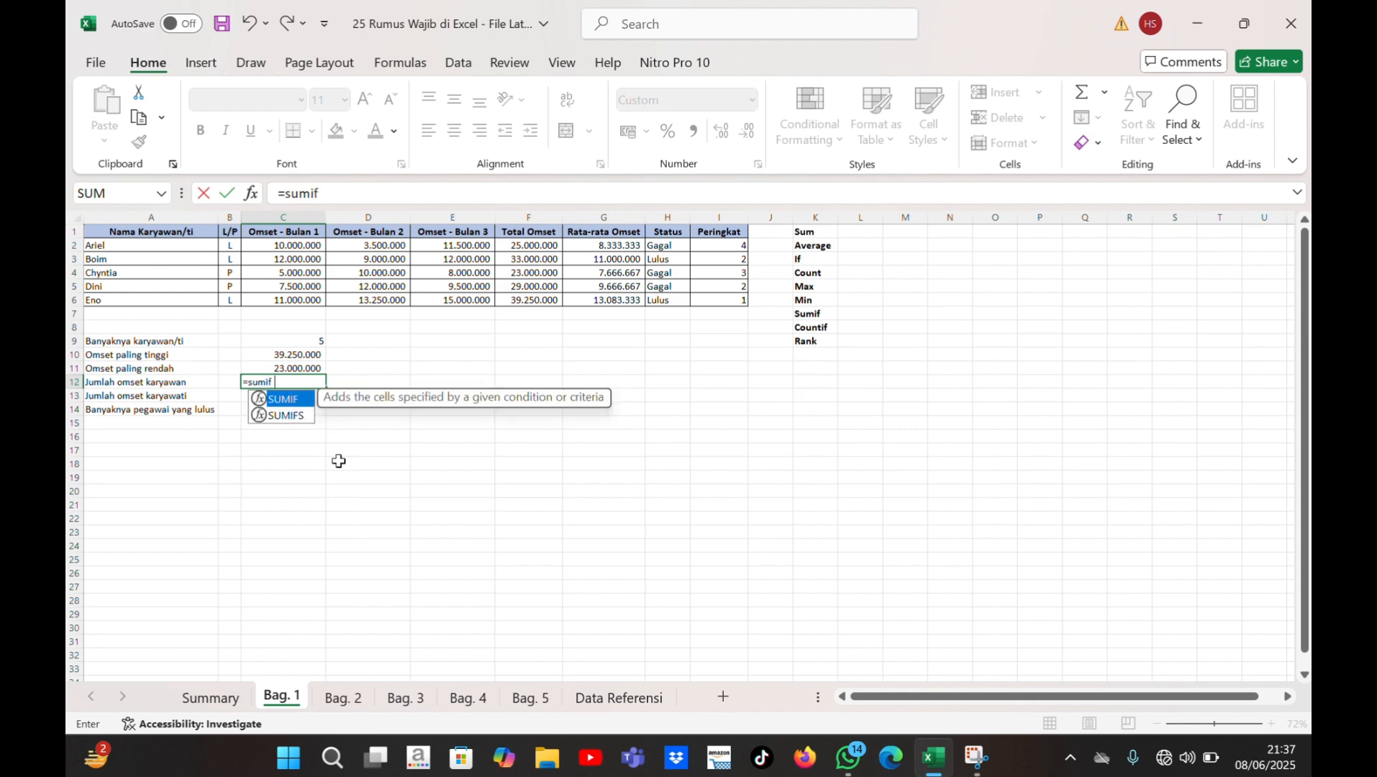
{"action": "type", "text": "("}
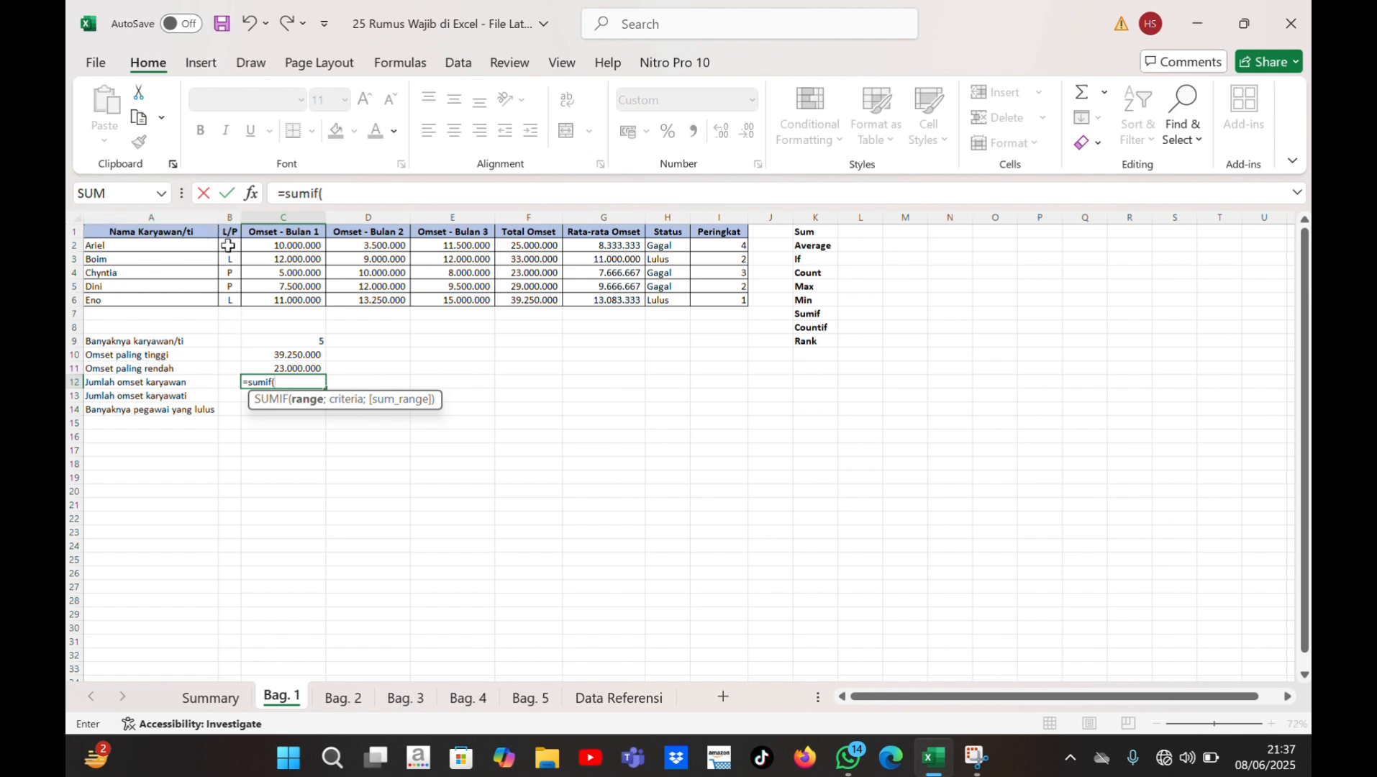
{"action": "left_click_drag", "start_coordinate": [227, 246], "coordinate": [230, 297]}
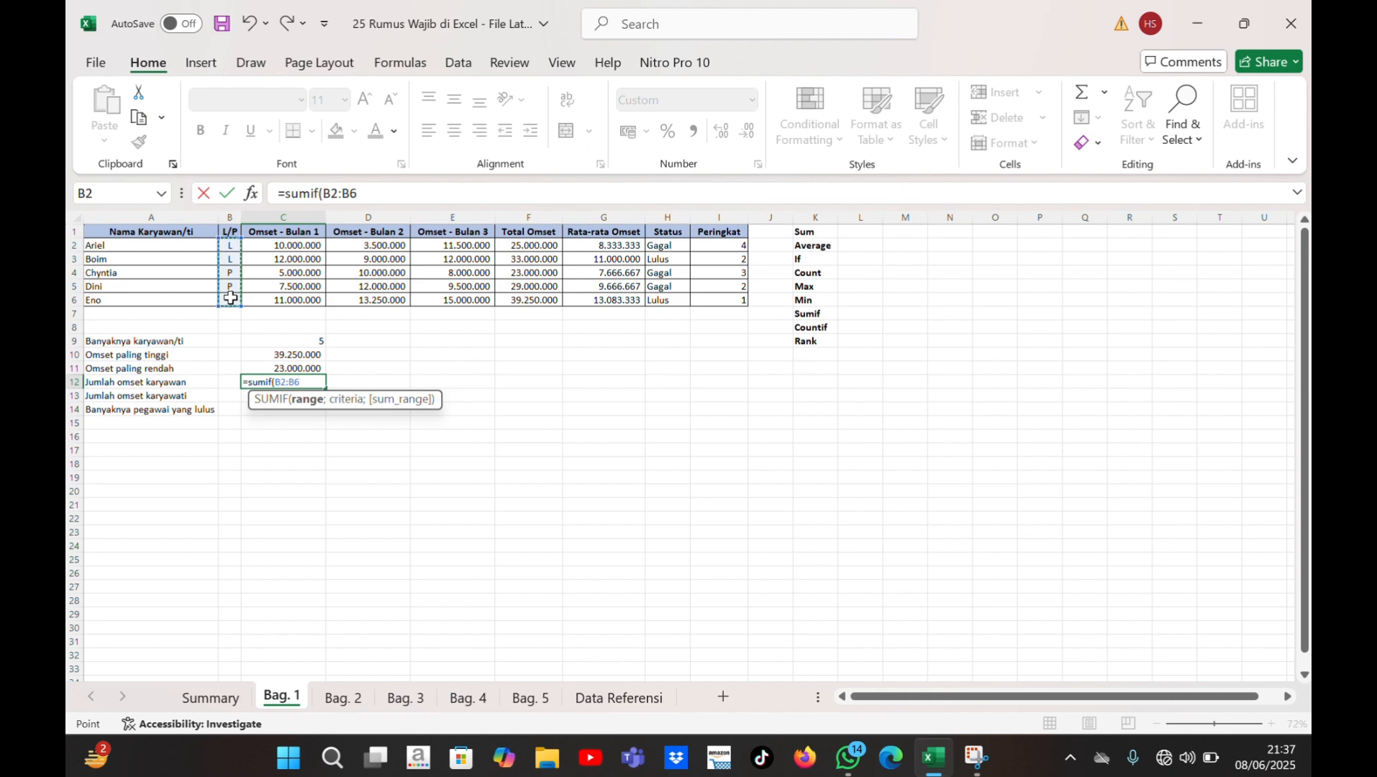
{"action": "type", "text": ";"}
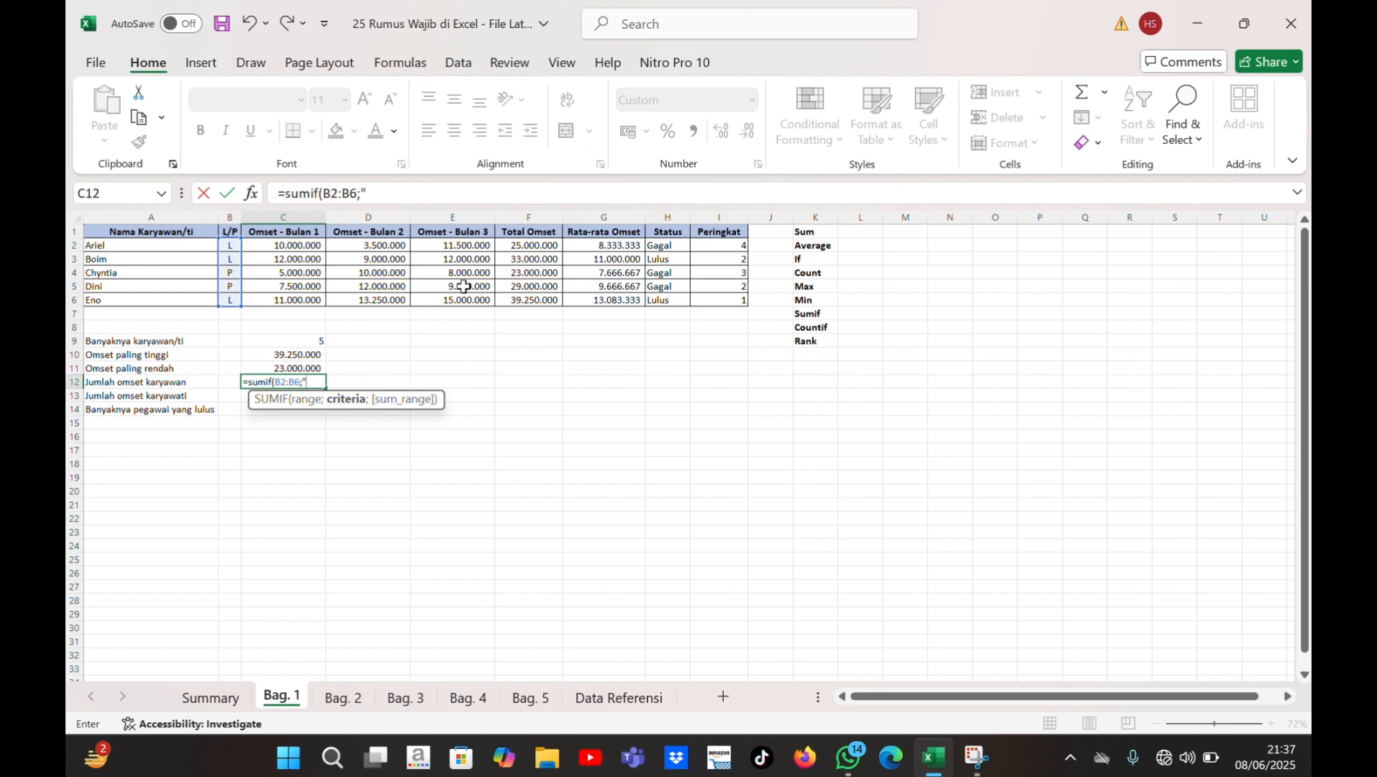
{"action": "type", "text": "L\"\""}
{"action": "key", "text": "BackSpace"}
{"action": "type", "text": ";"}
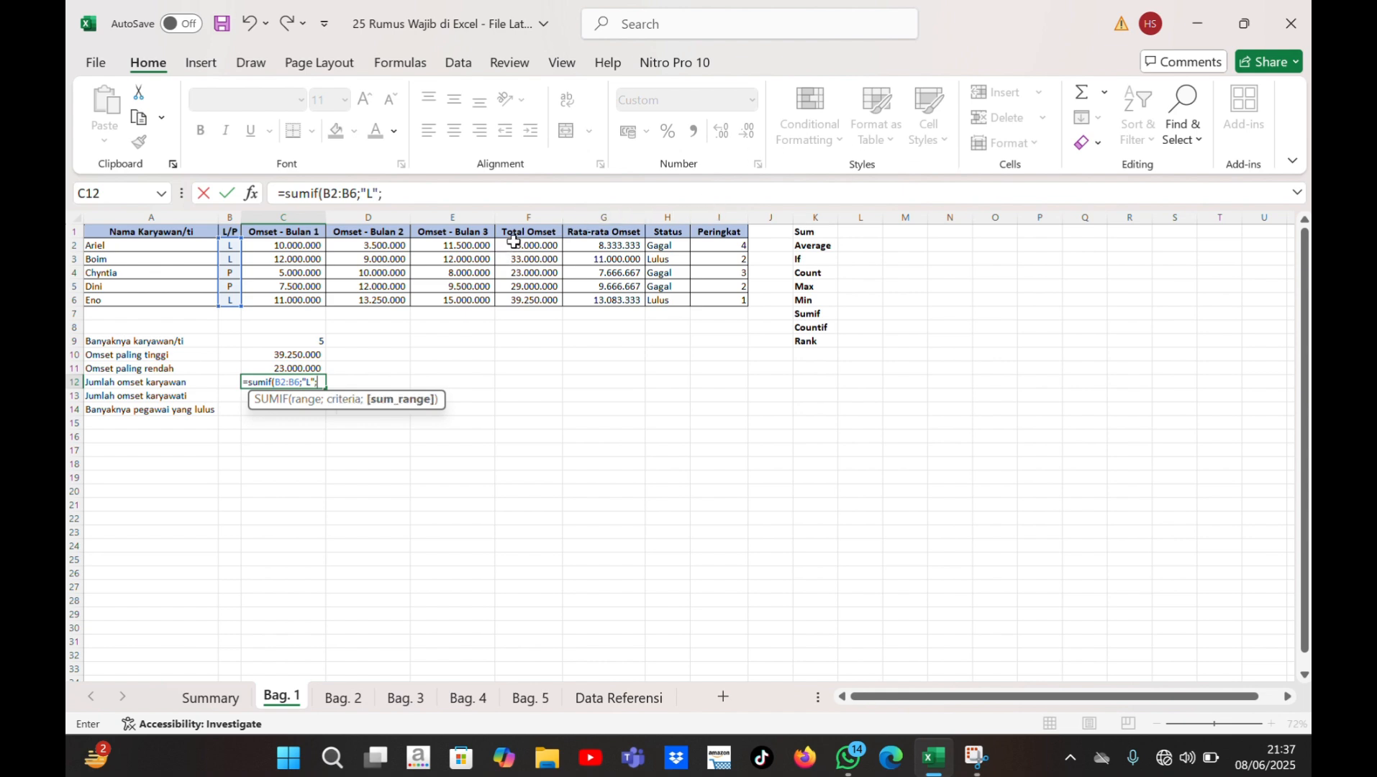
{"action": "left_click_drag", "start_coordinate": [513, 242], "coordinate": [534, 310]}
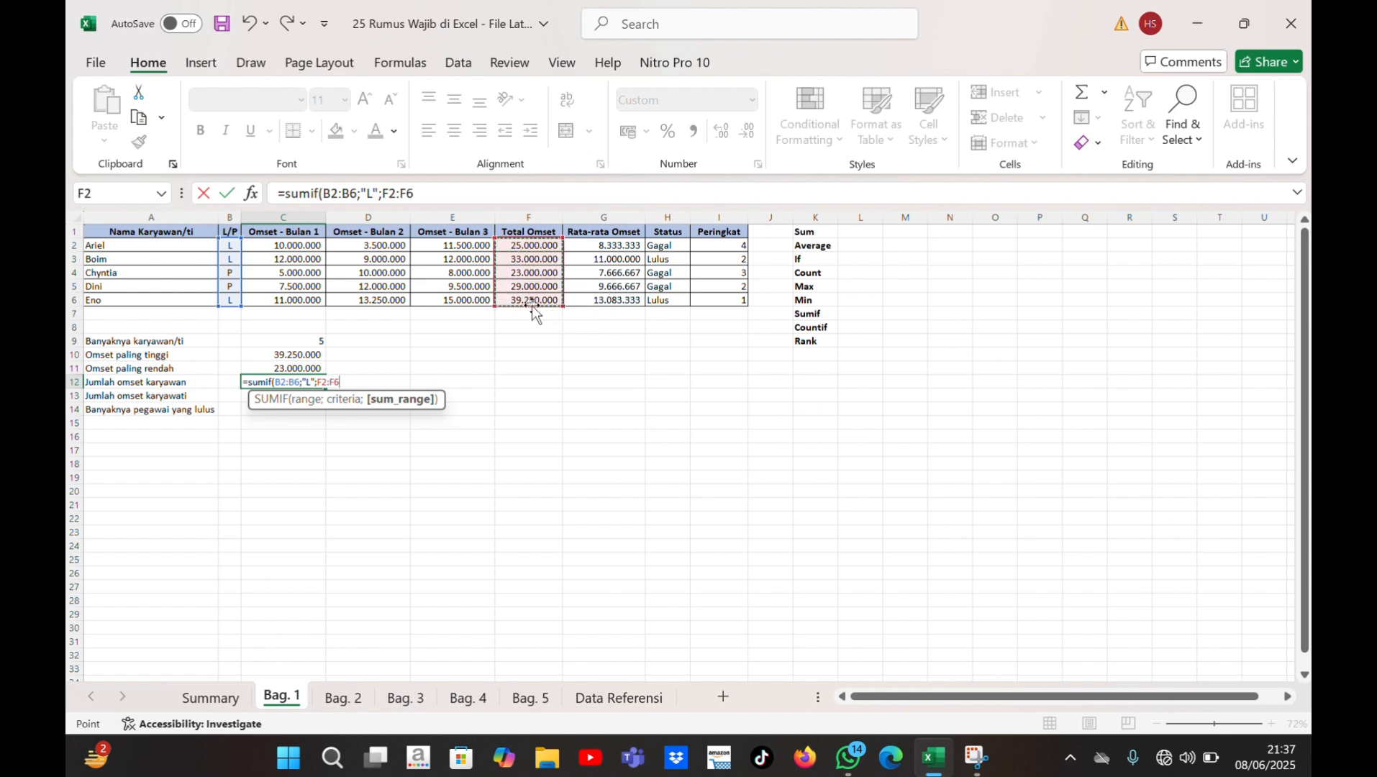
{"action": "type", "text": ")"}
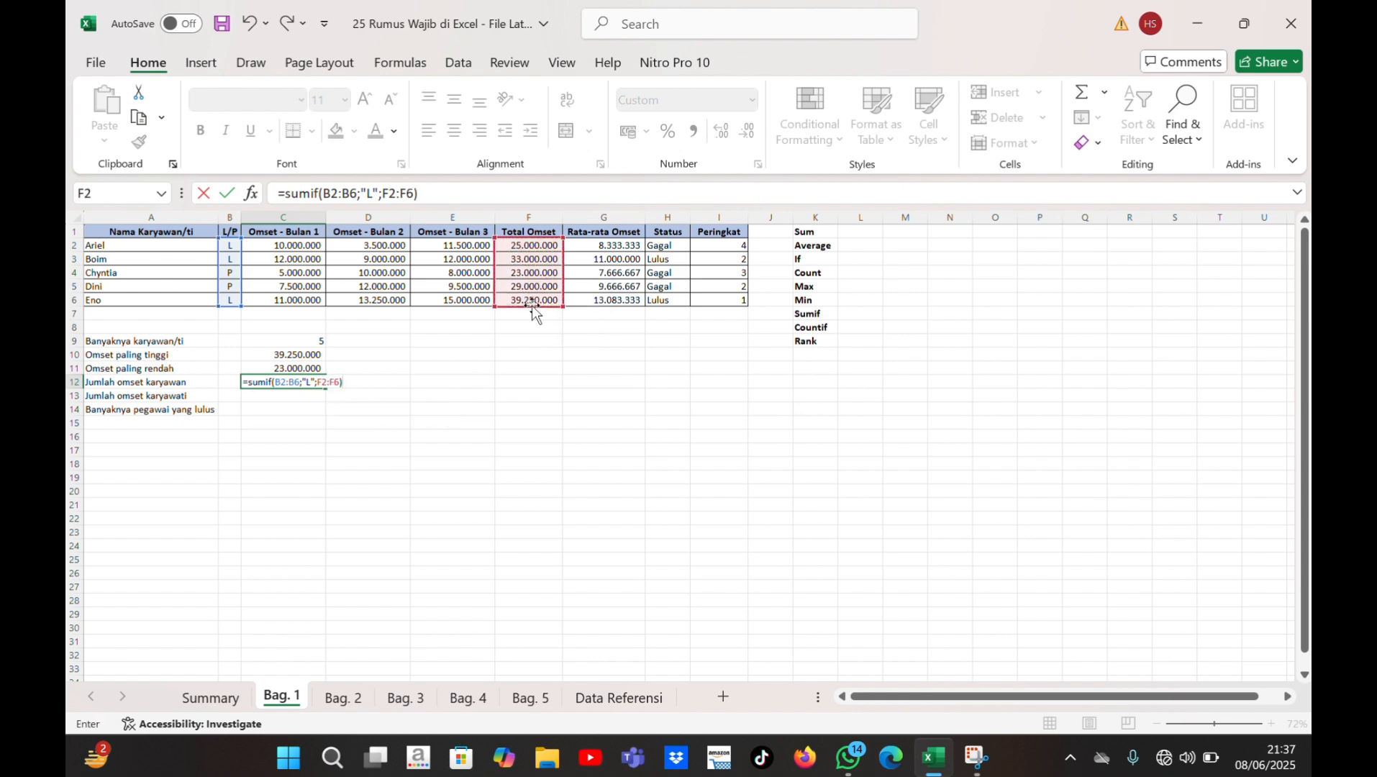
{"action": "key", "text": "Return"}
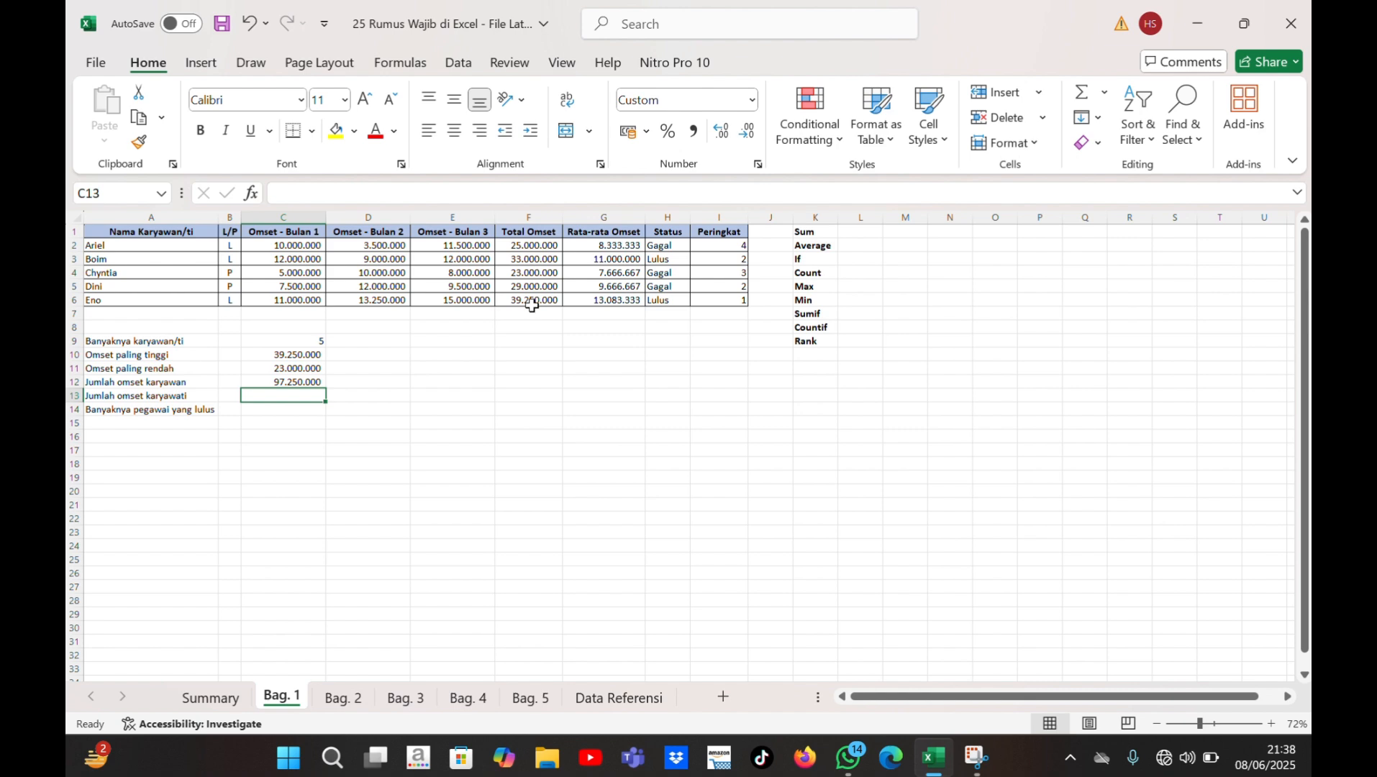
Step: Enter the formula =sumif(B2:B6;"P";F2:F6) in C13 for the Jumlah omset karyawati row
{"action": "type", "text": "="}
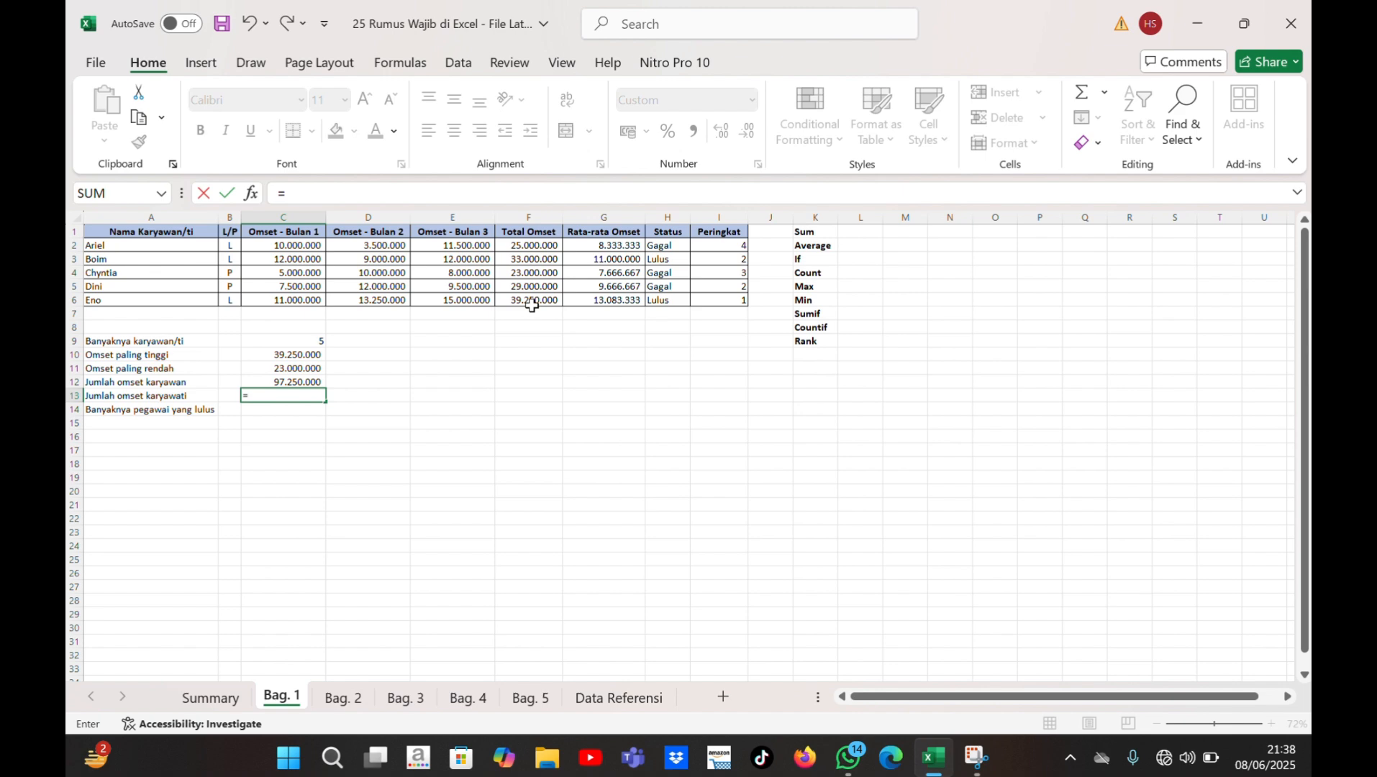
{"action": "type", "text": "sumif"}
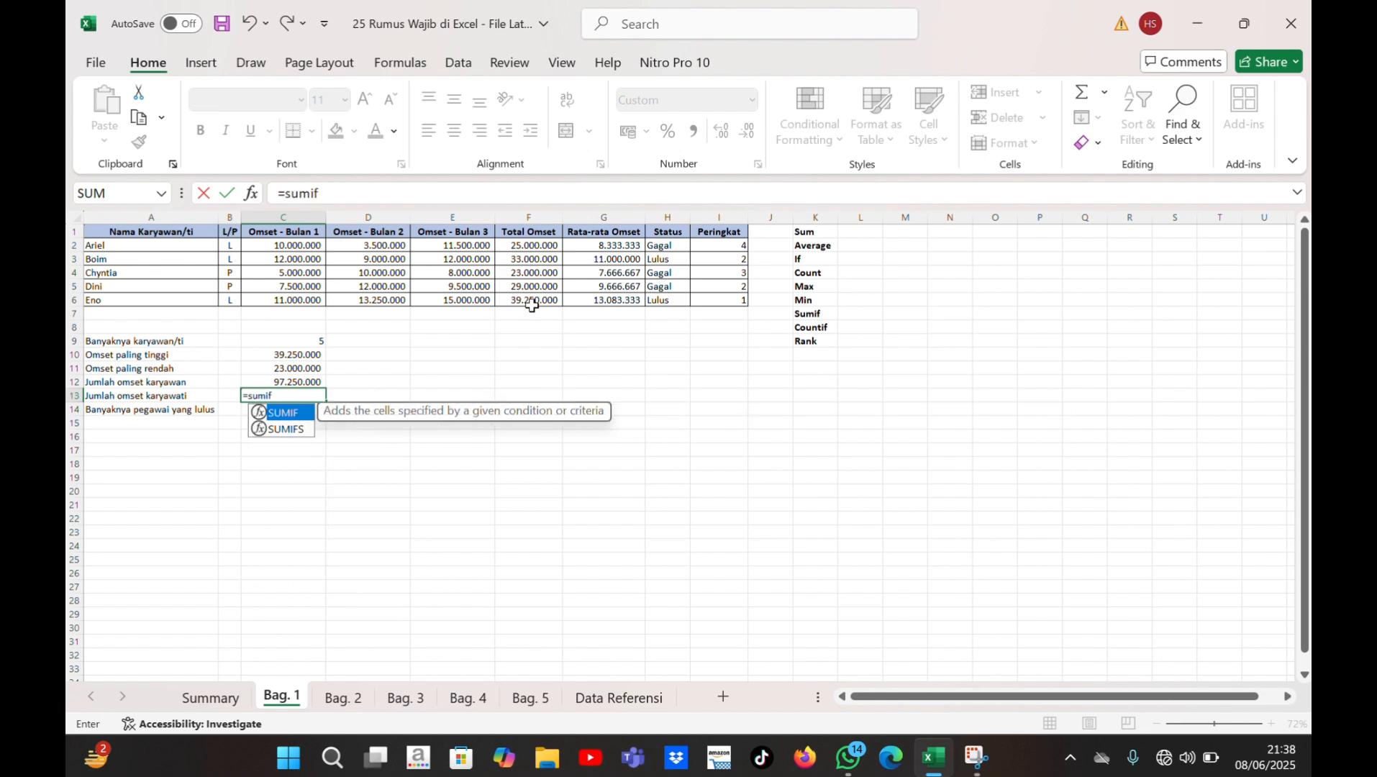
{"action": "type", "text": "("}
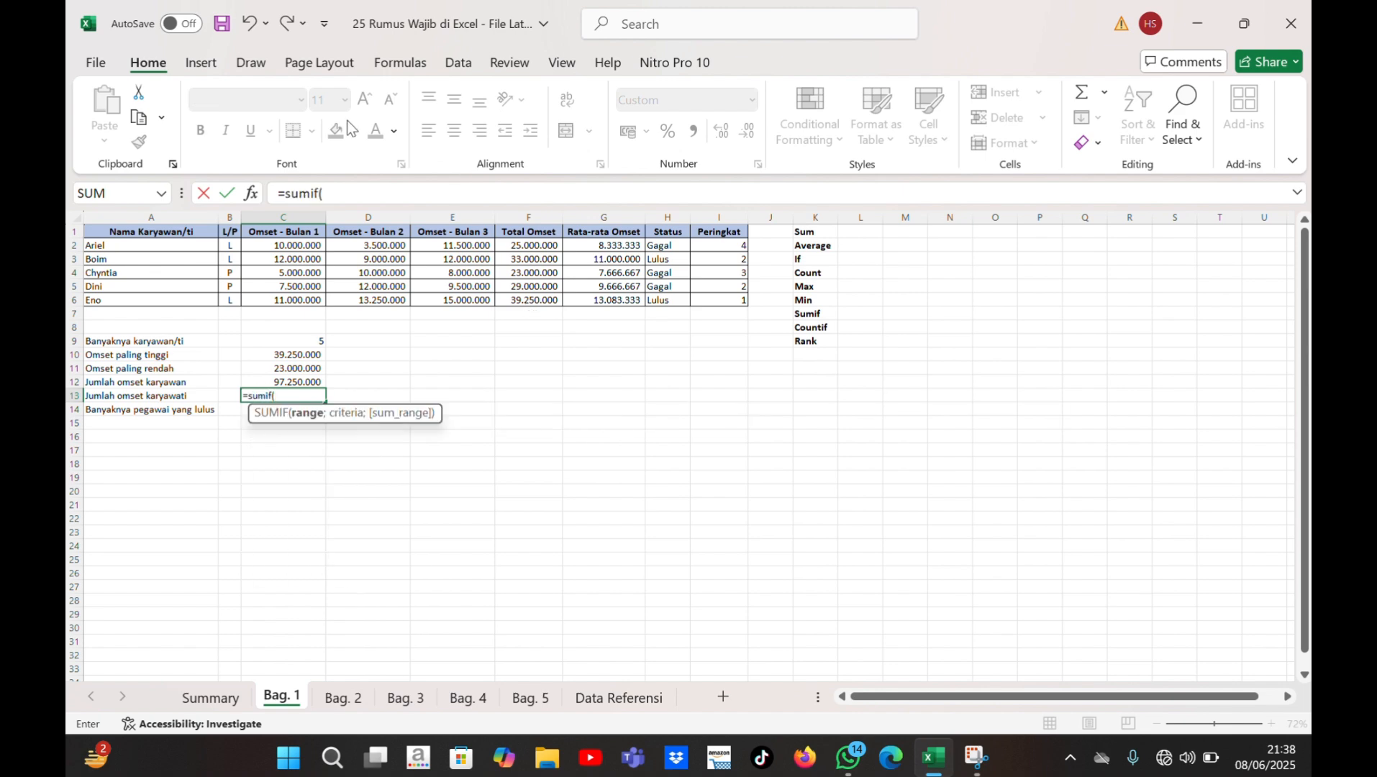
{"action": "left_click_drag", "start_coordinate": [230, 245], "coordinate": [225, 297]}
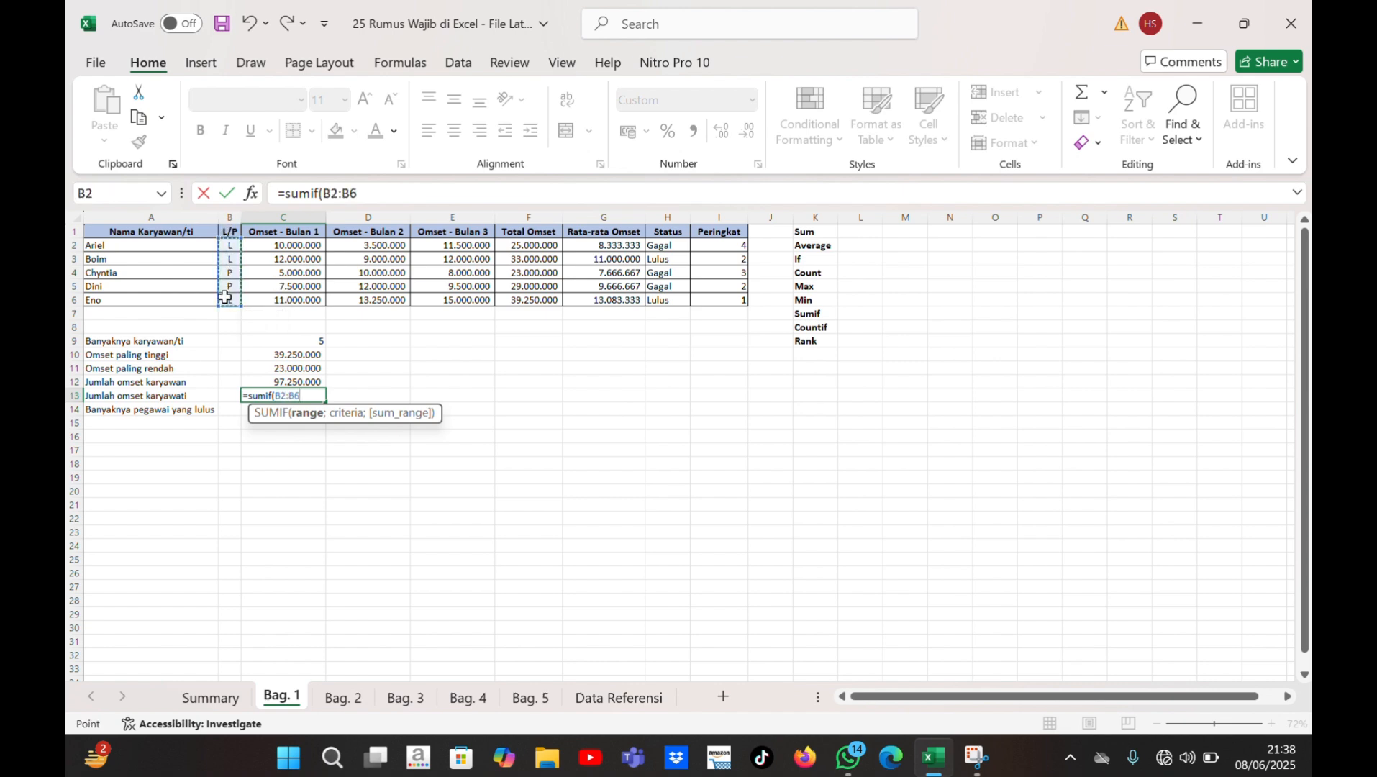
{"action": "type", "text": ";"}
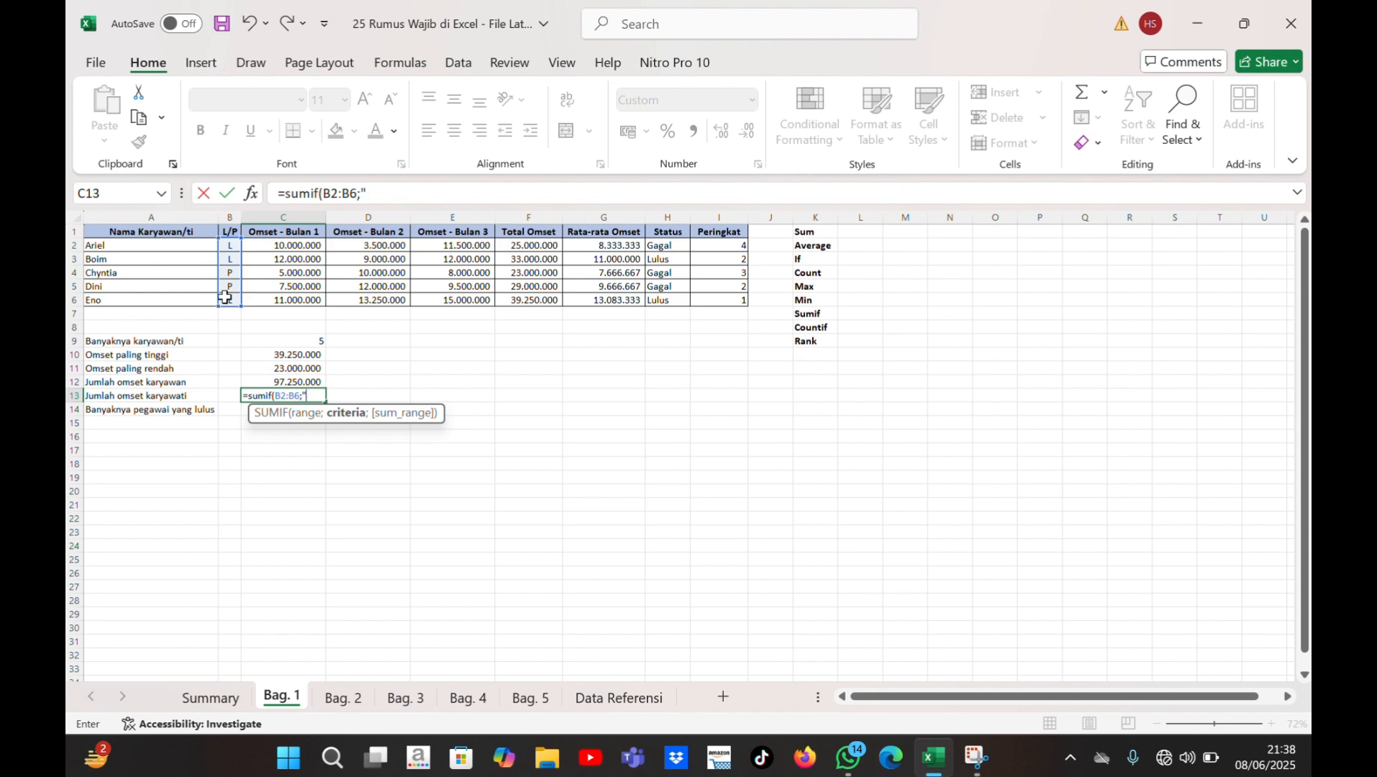
{"action": "type", "text": "\"P\";"}
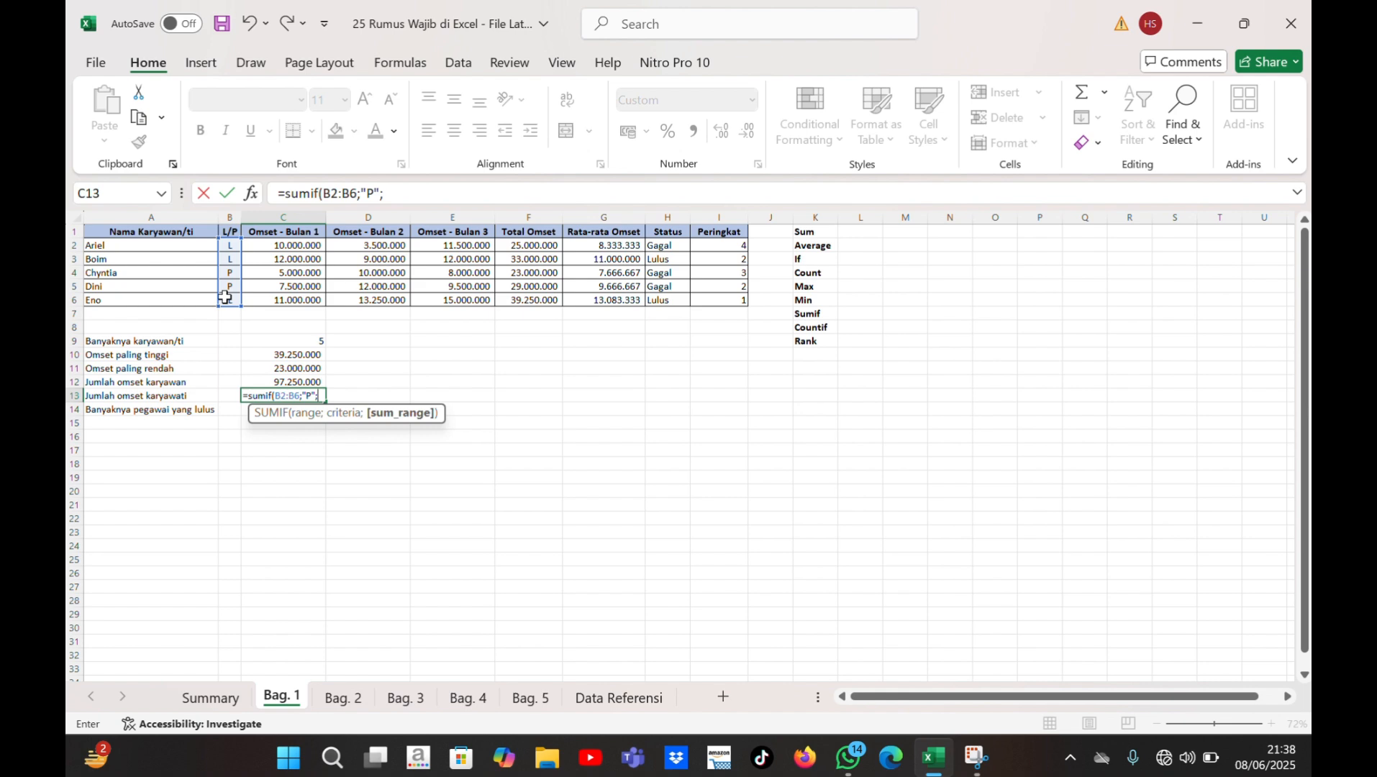
{"action": "left_click_drag", "start_coordinate": [511, 249], "coordinate": [523, 308]}
{"action": "type", "text": ")"}
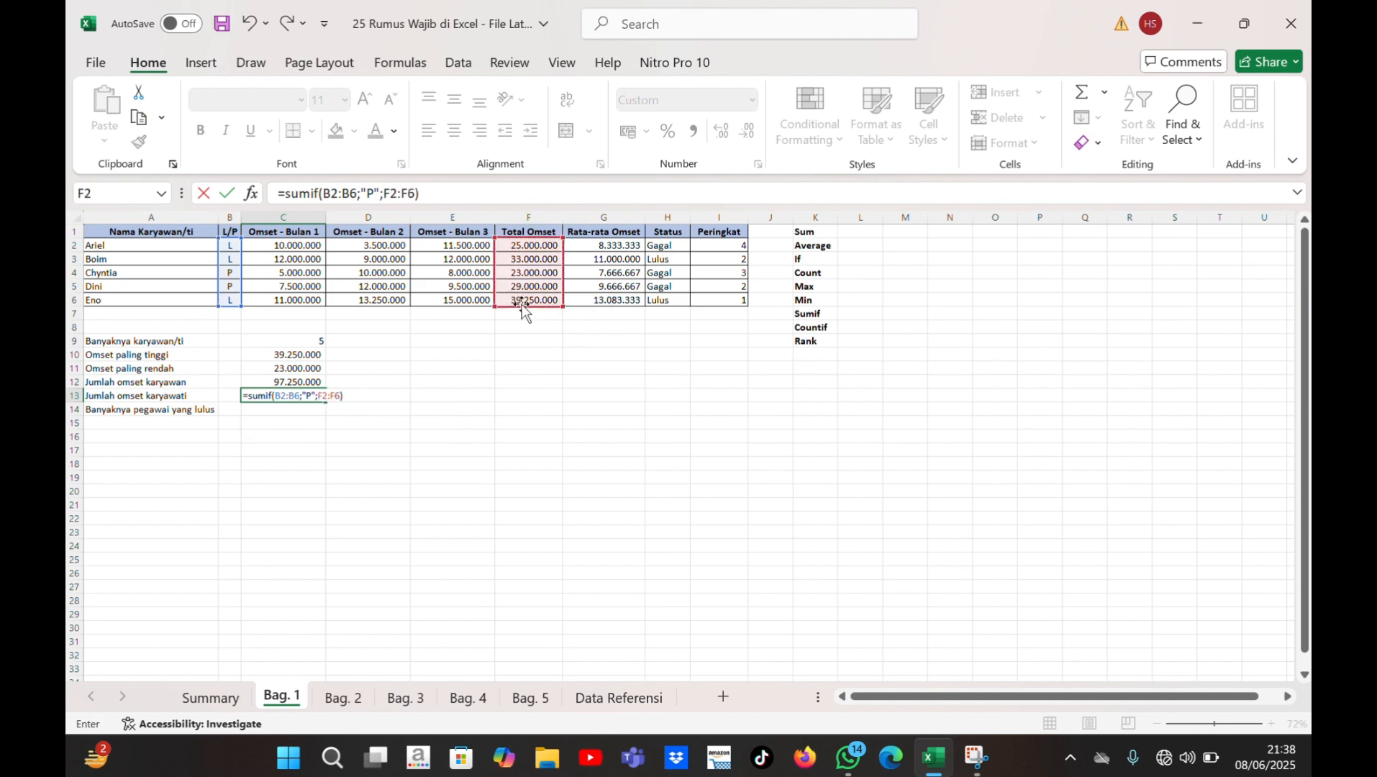
{"action": "key", "text": "Return"}
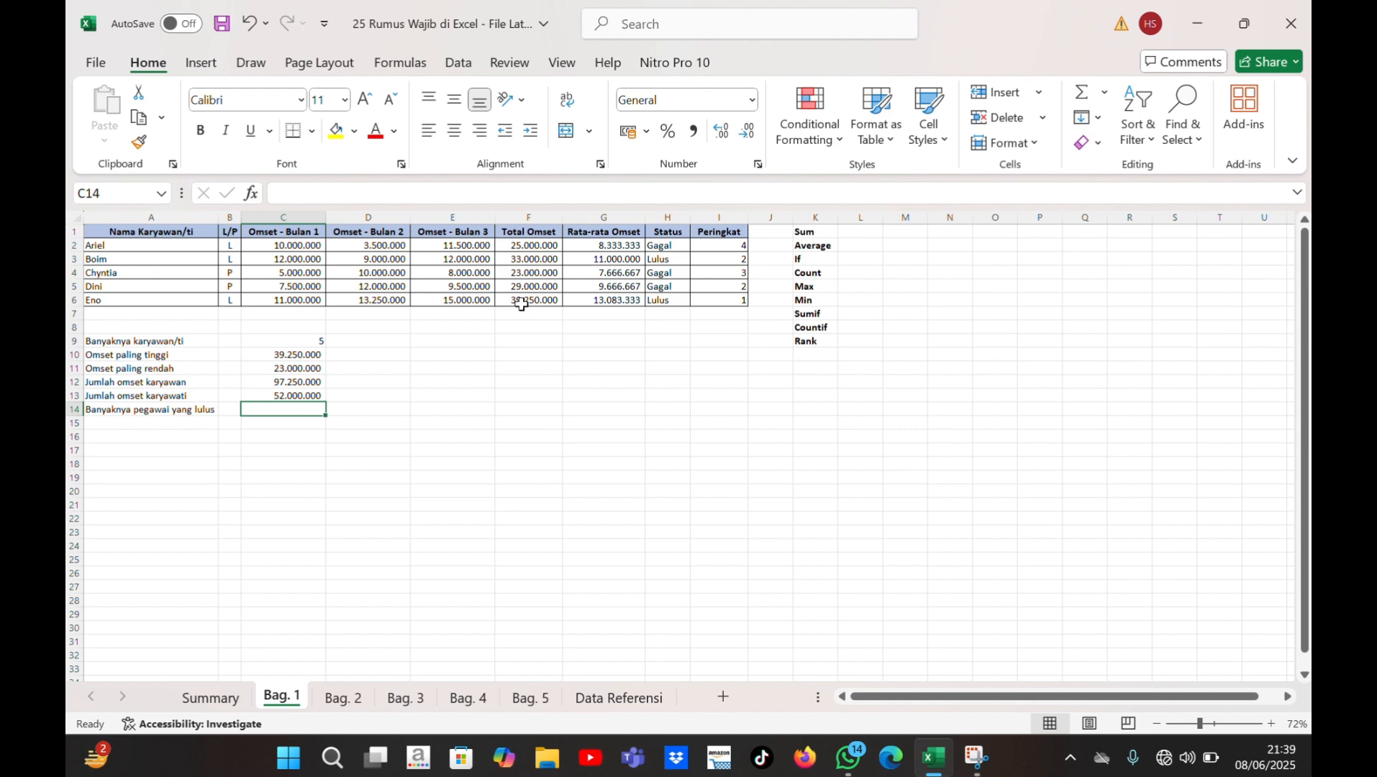
Step: Enter the formula =countif(H2#;"lulus") in C14 for the Banyaknya pegawai yang lulus row
{"action": "type", "text": "="}
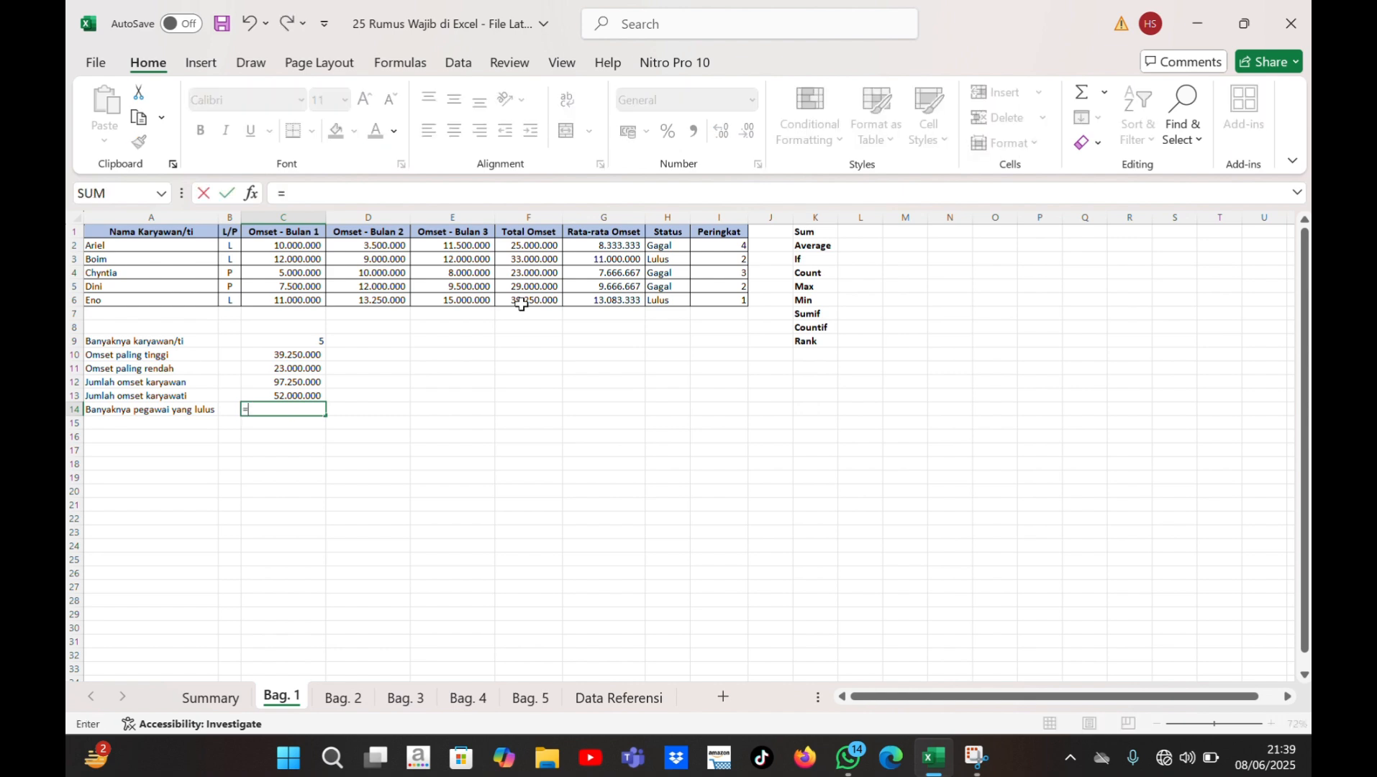
{"action": "type", "text": "coun"}
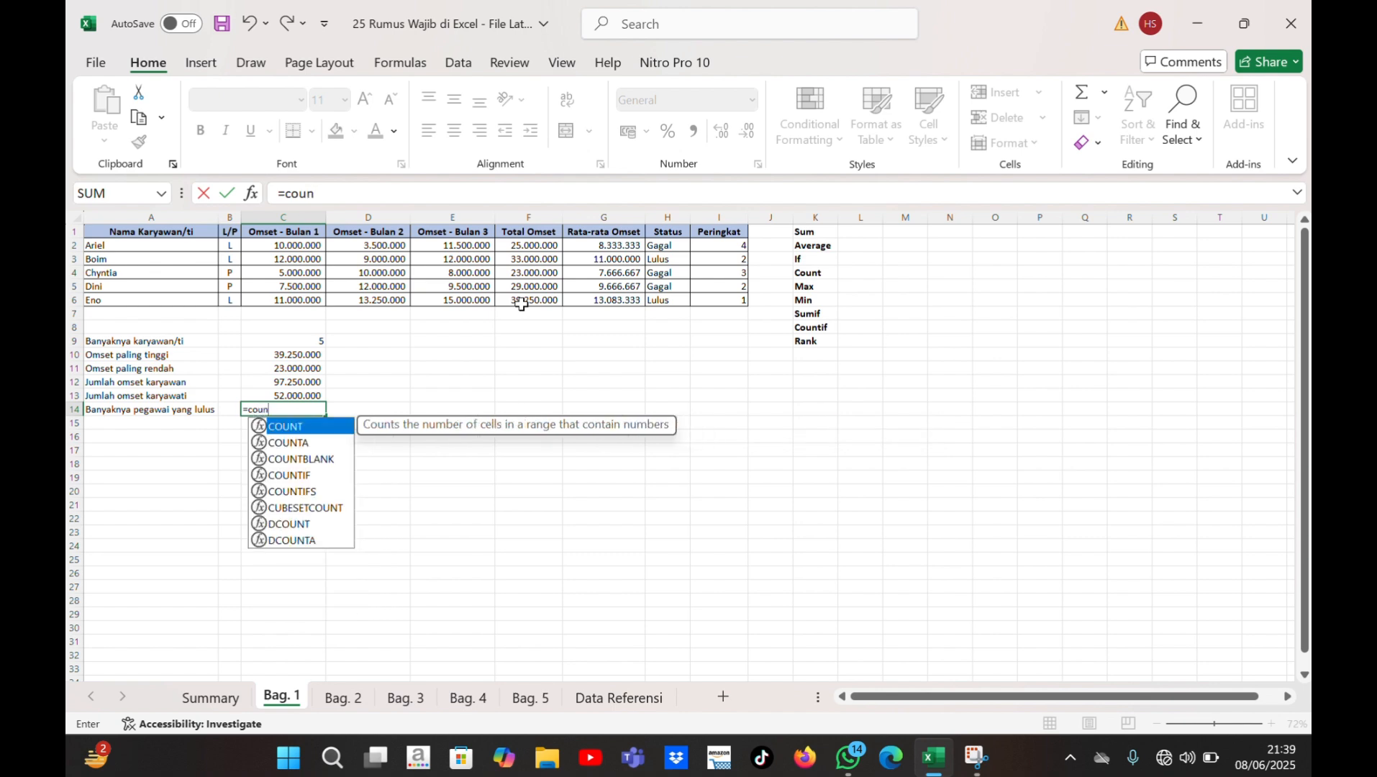
{"action": "type", "text": "tif"}
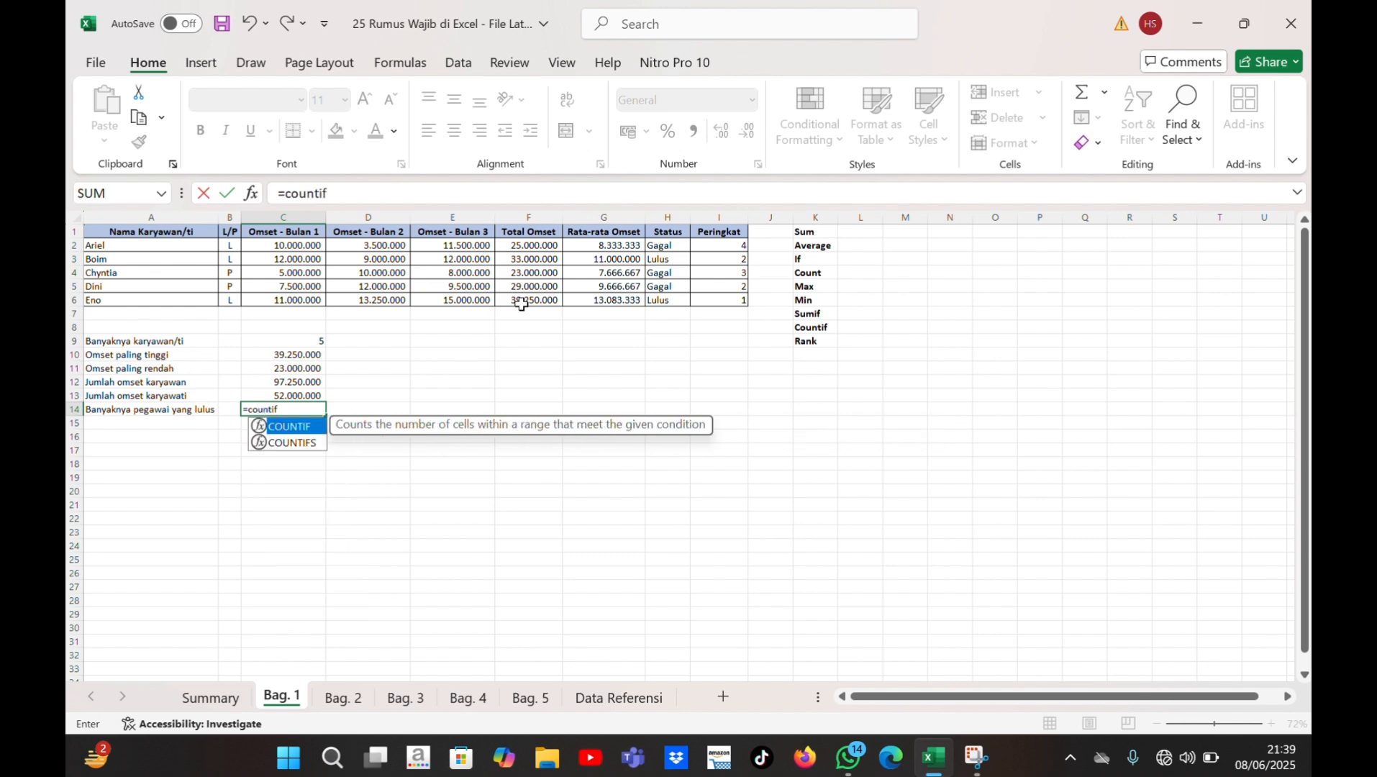
{"action": "type", "text": "("}
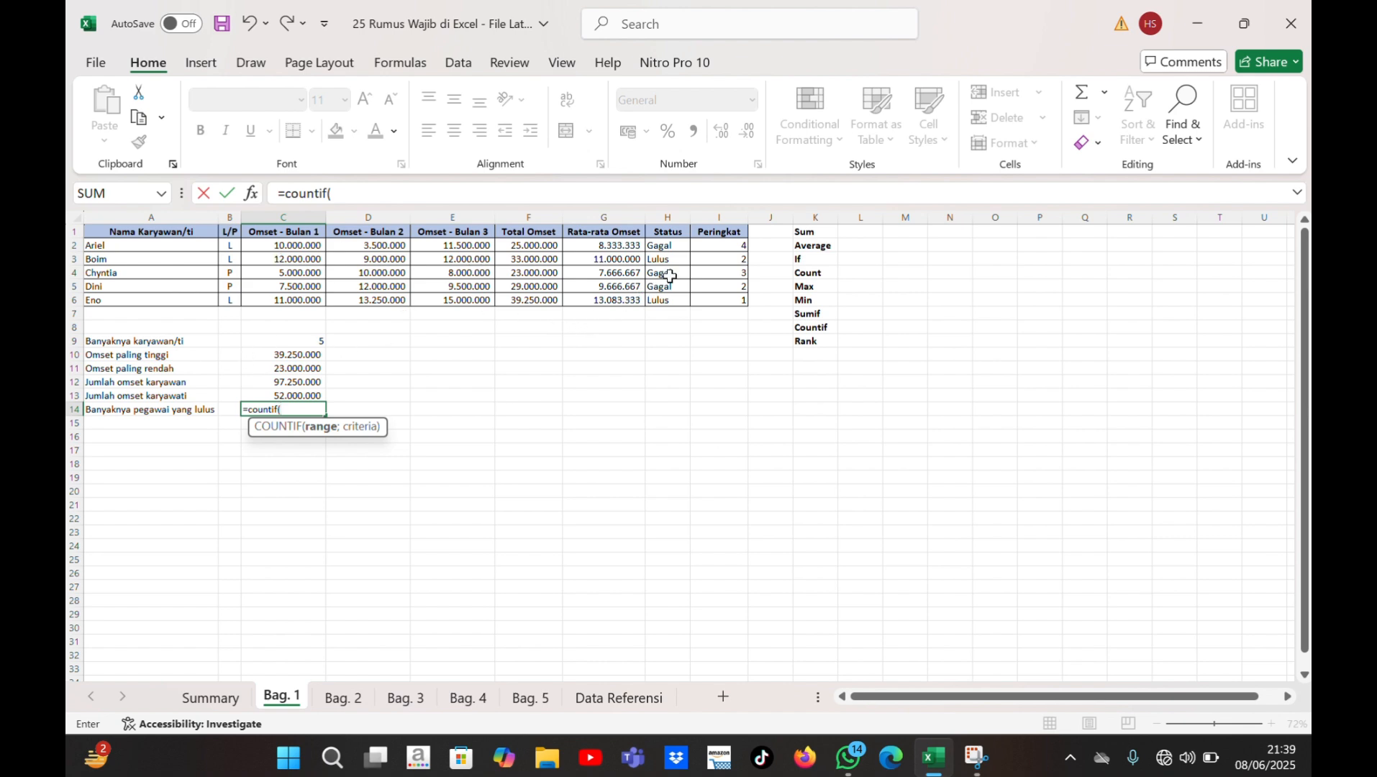
{"action": "left_click_drag", "start_coordinate": [667, 245], "coordinate": [661, 303]}
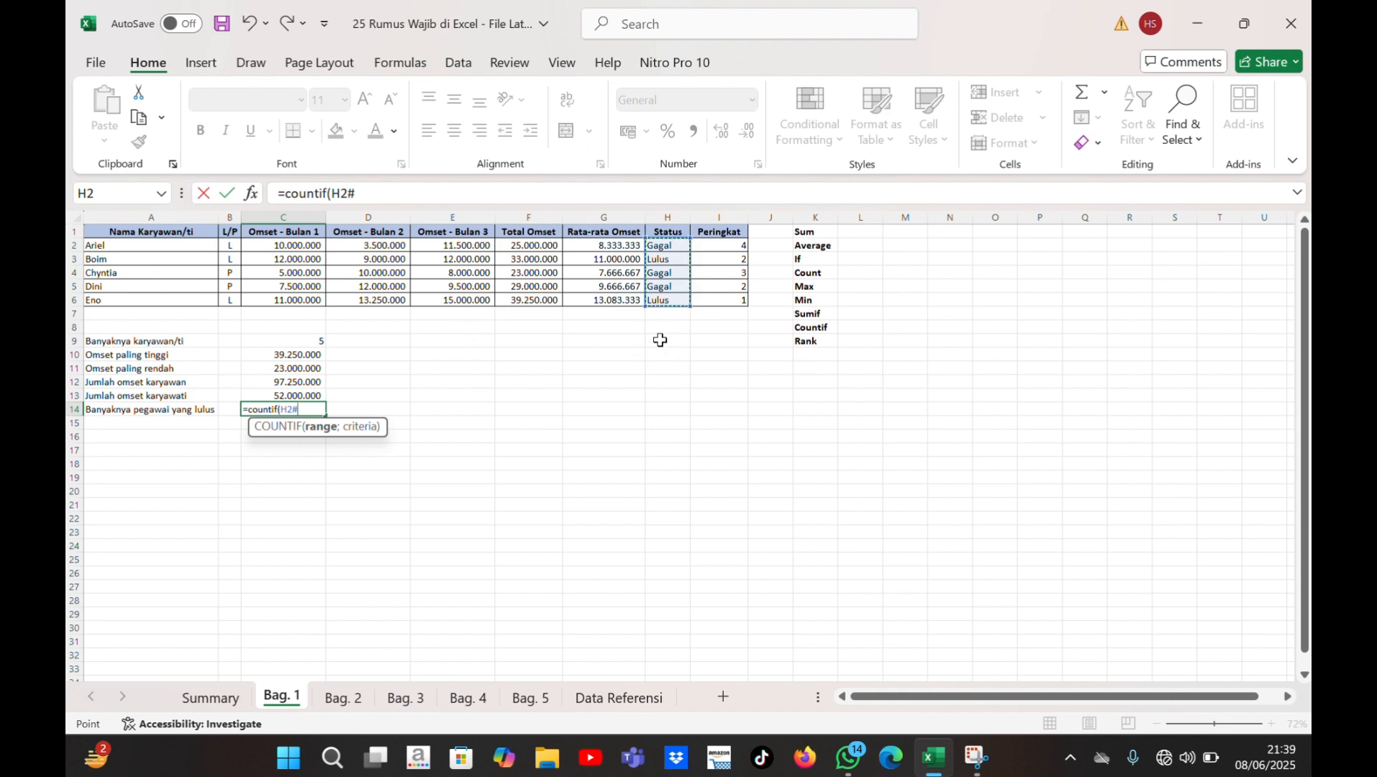
{"action": "type", "text": ";"}
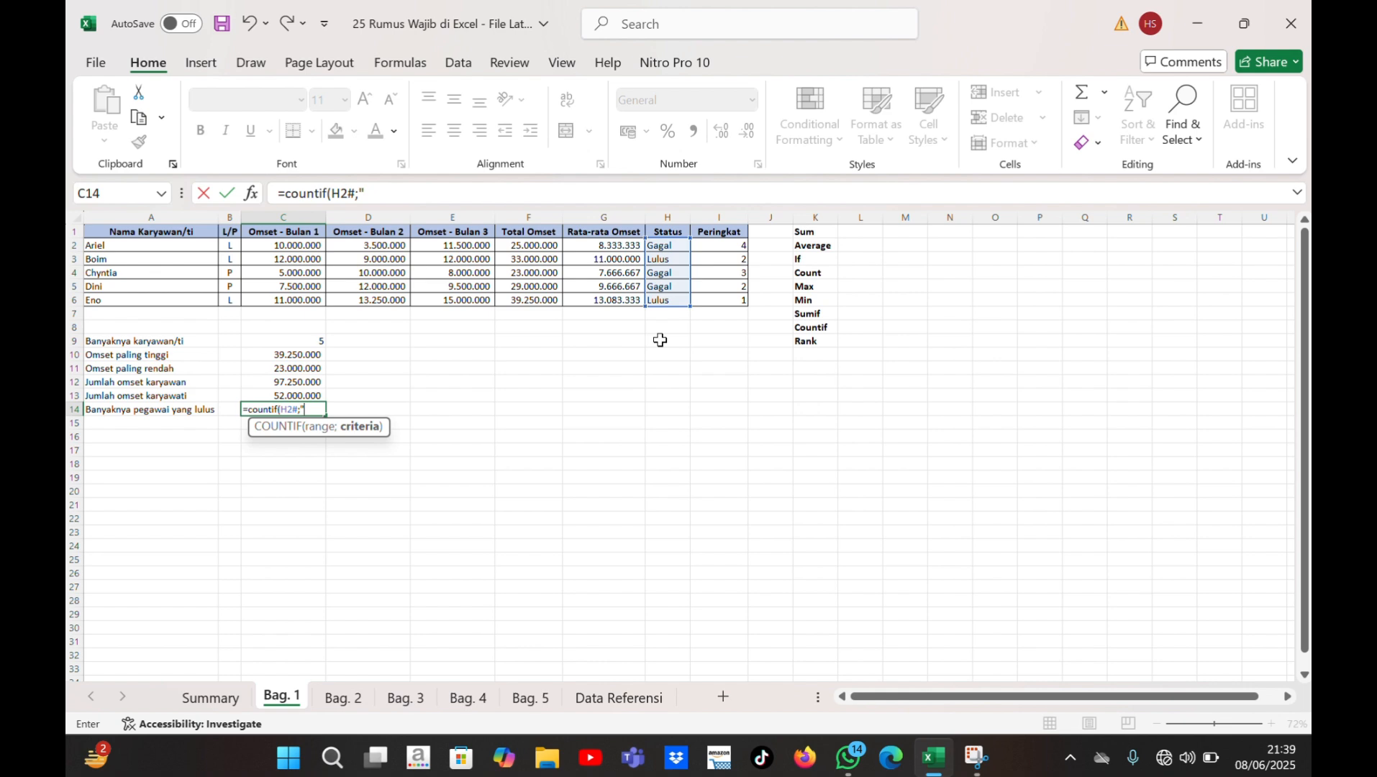
{"action": "type", "text": "\"lulus\")"}
{"action": "key", "text": "Return"}
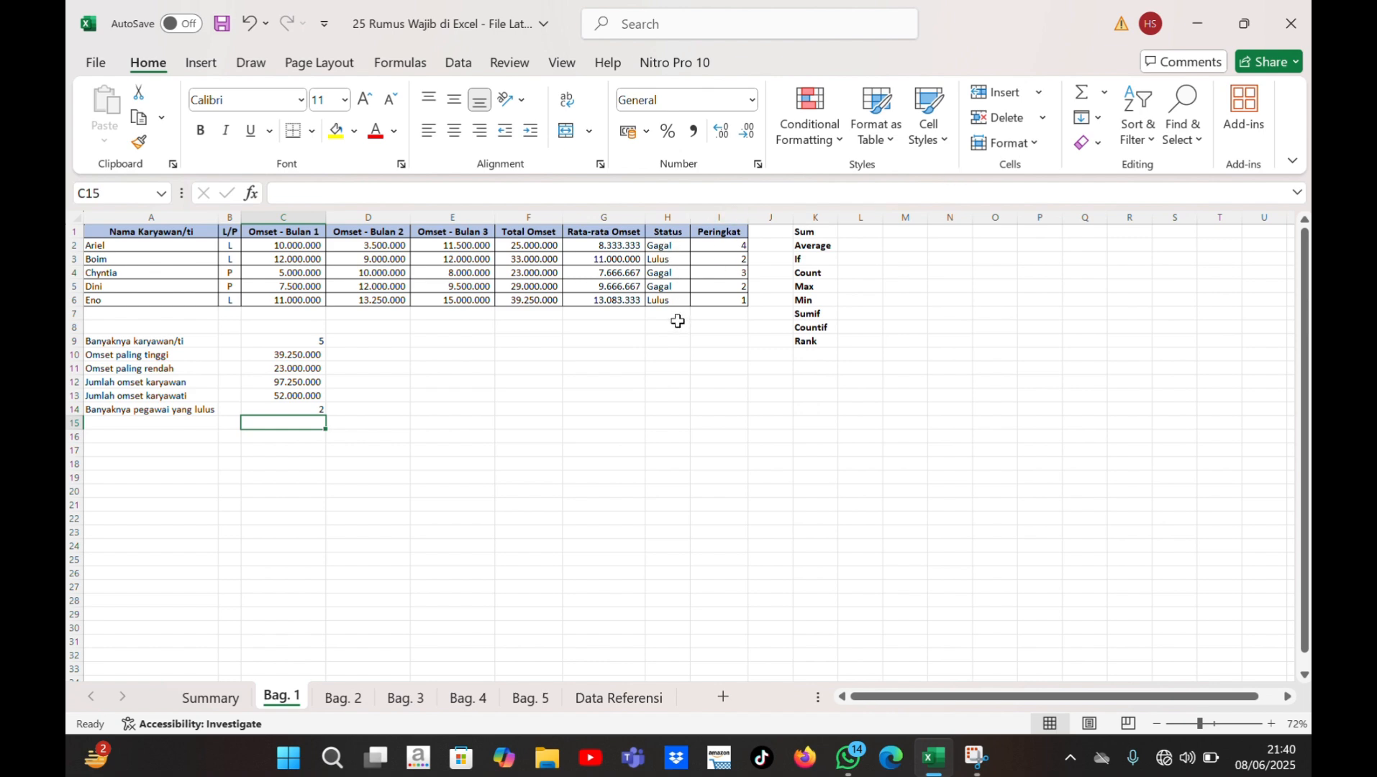
Step: Try the formula =sumif(H2#;"Gagal") on the Status column in D14, and undo the entry
{"action": "left_click", "coordinate": [343, 411]}
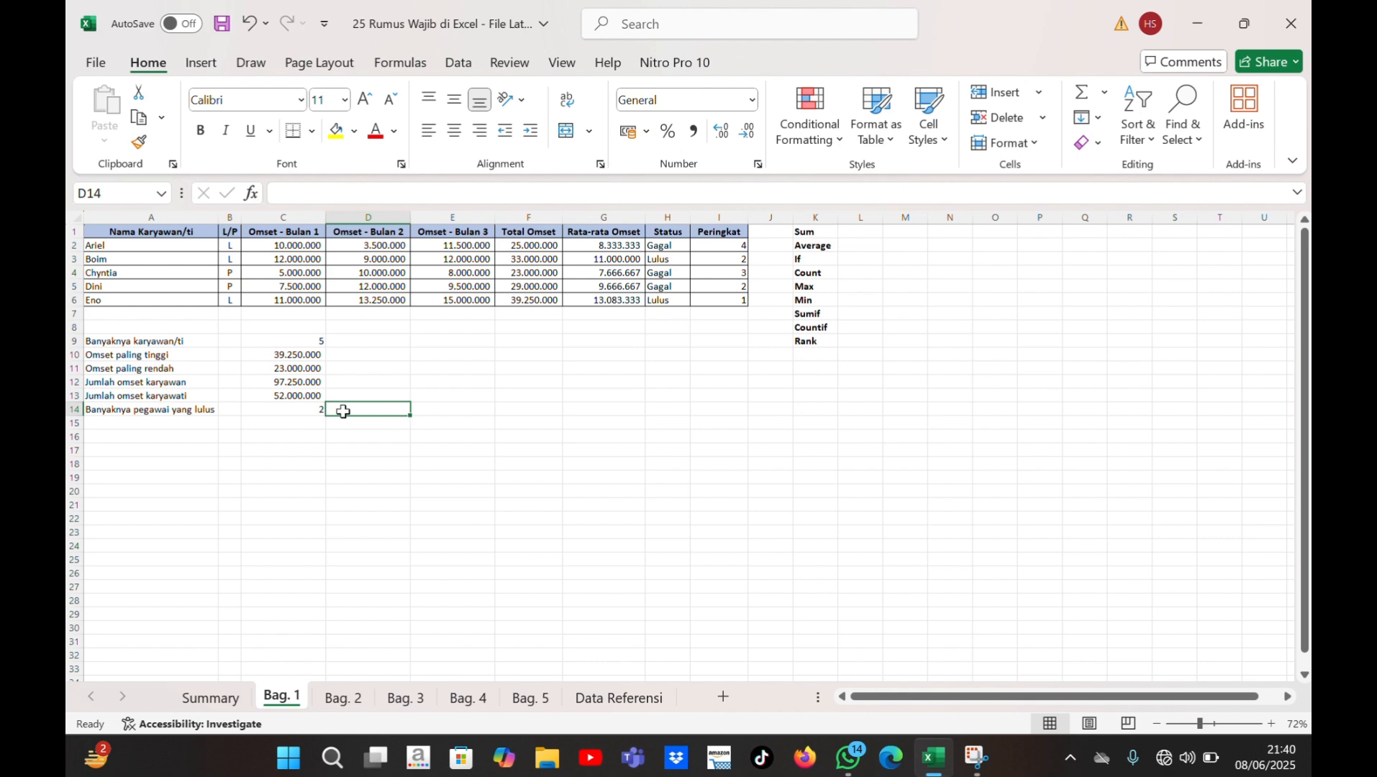
{"action": "type", "text": "="}
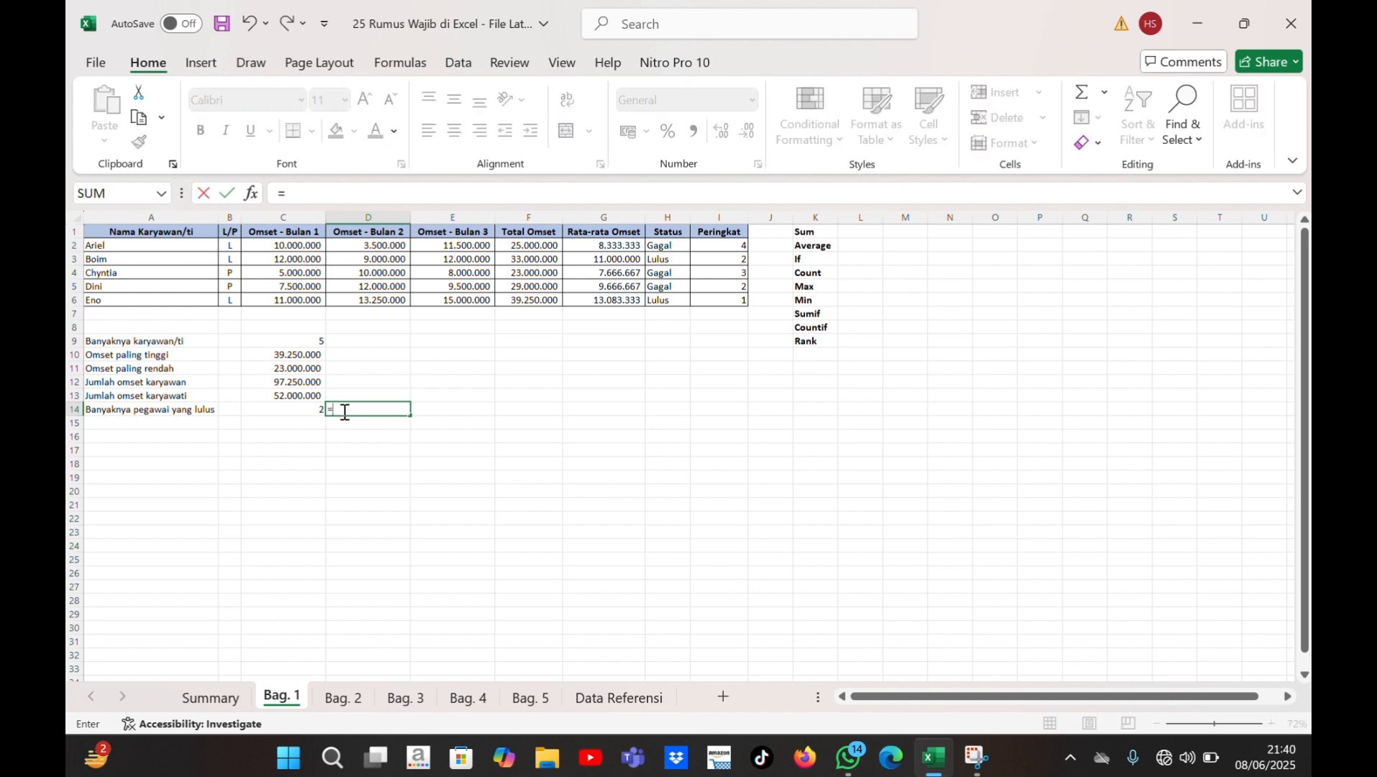
{"action": "type", "text": "sumif"}
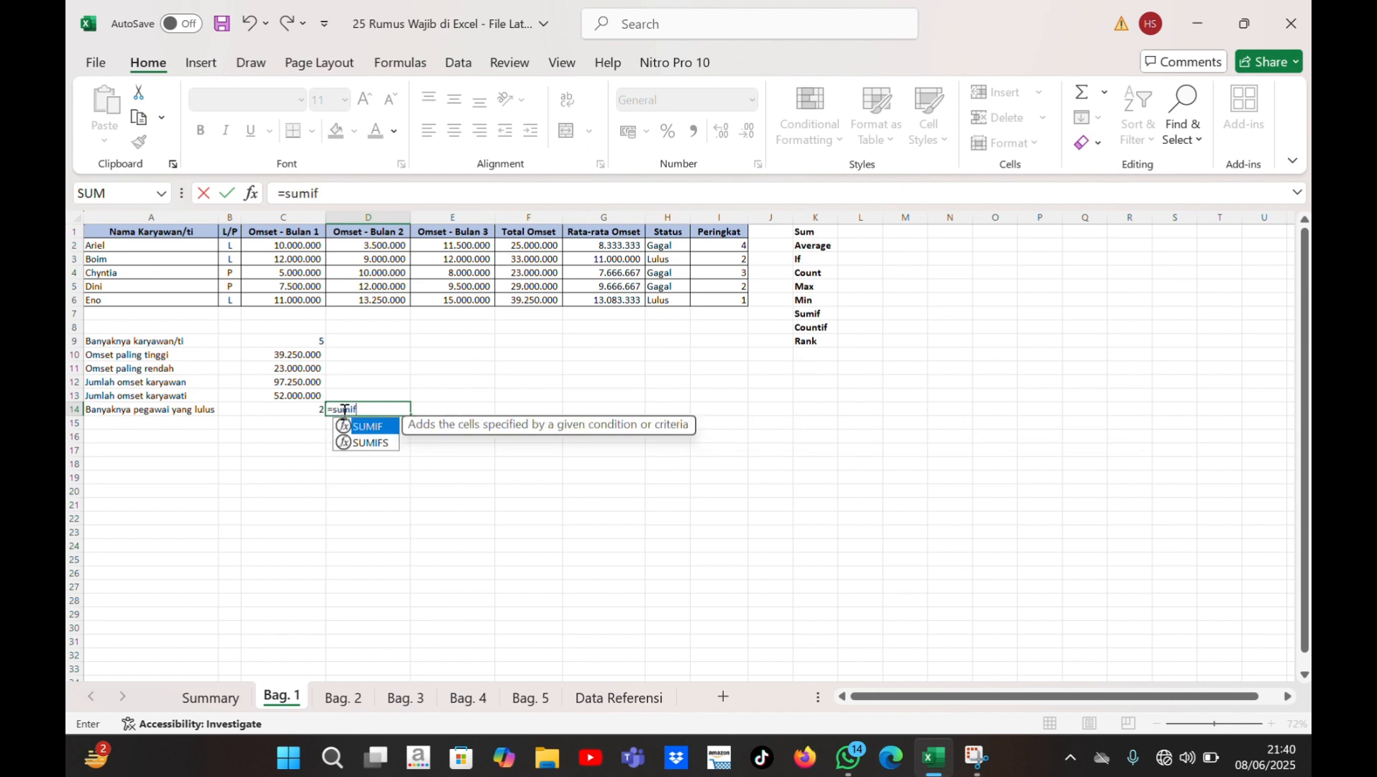
{"action": "type", "text": "("}
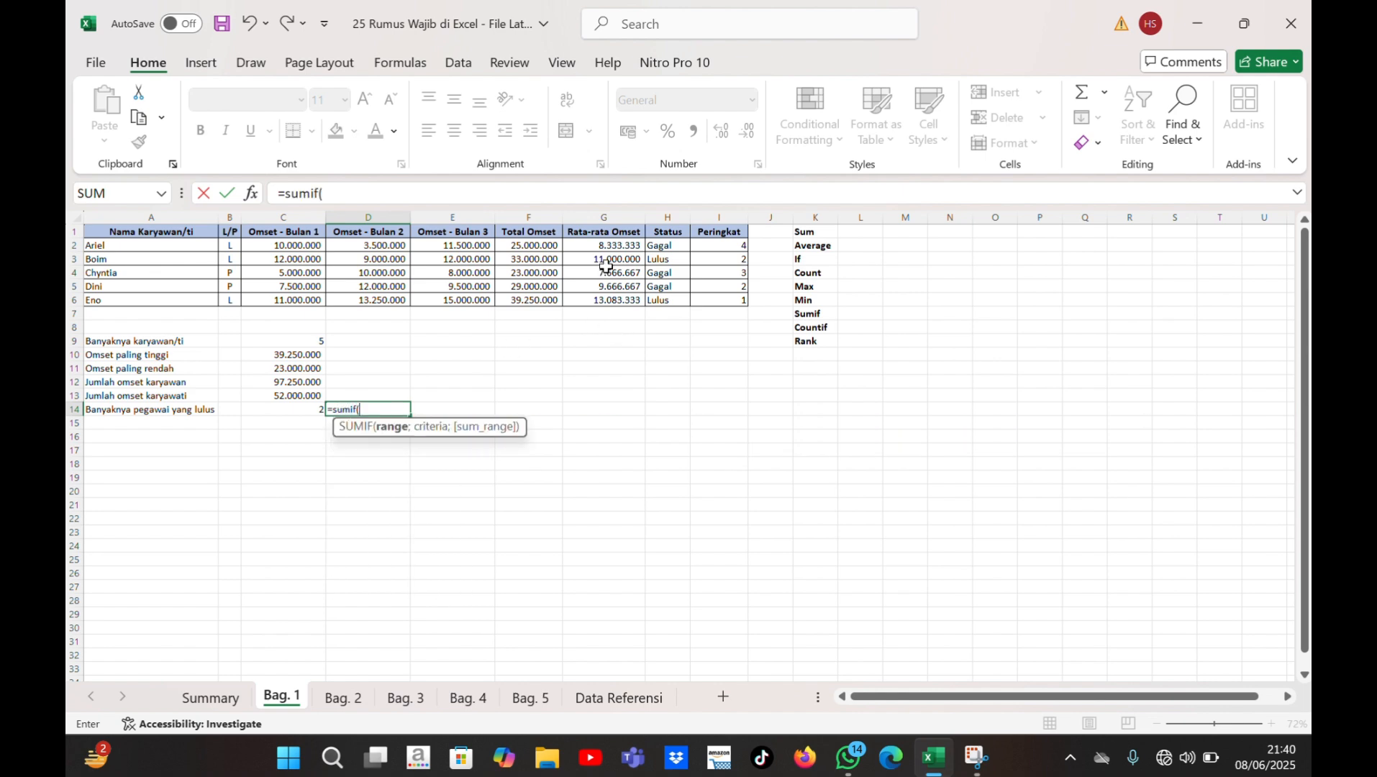
{"action": "left_click_drag", "start_coordinate": [660, 246], "coordinate": [671, 298]}
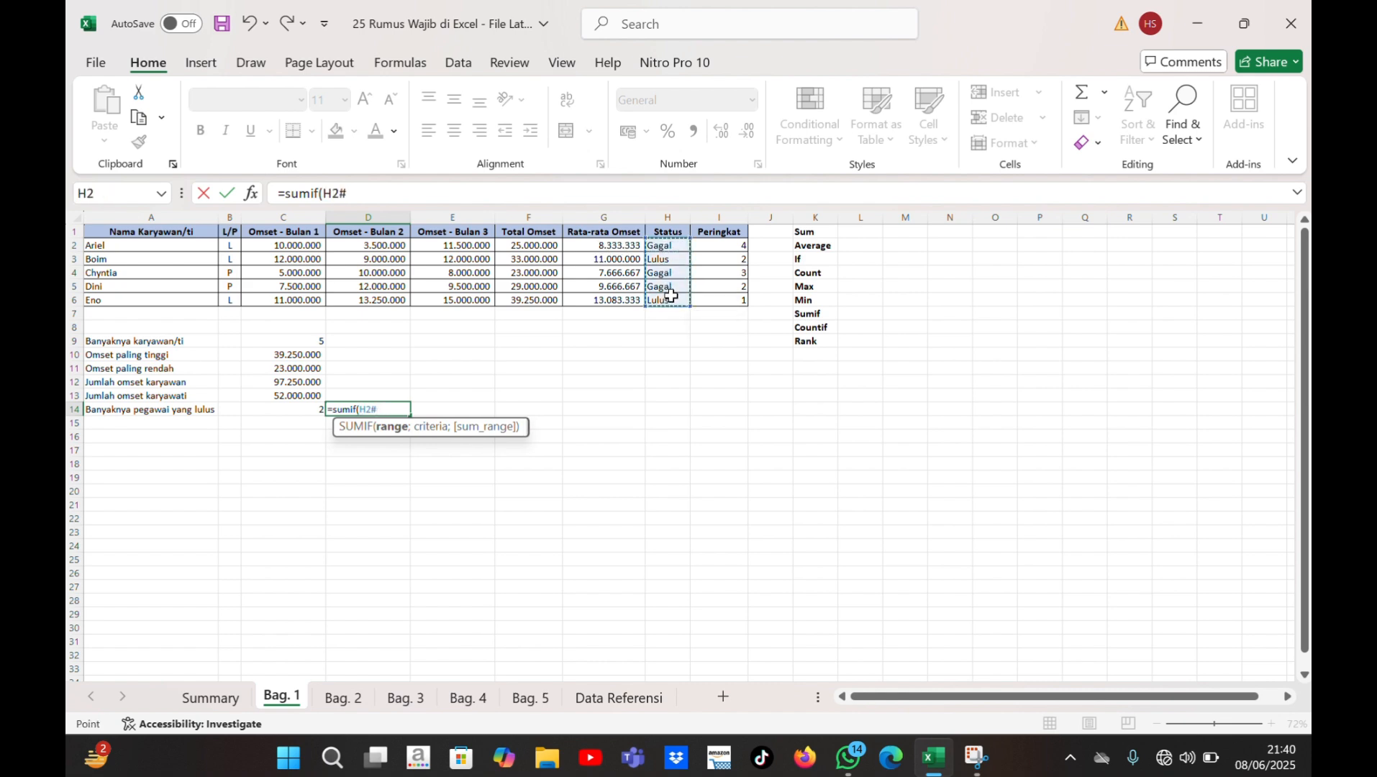
{"action": "type", "text": ";"}
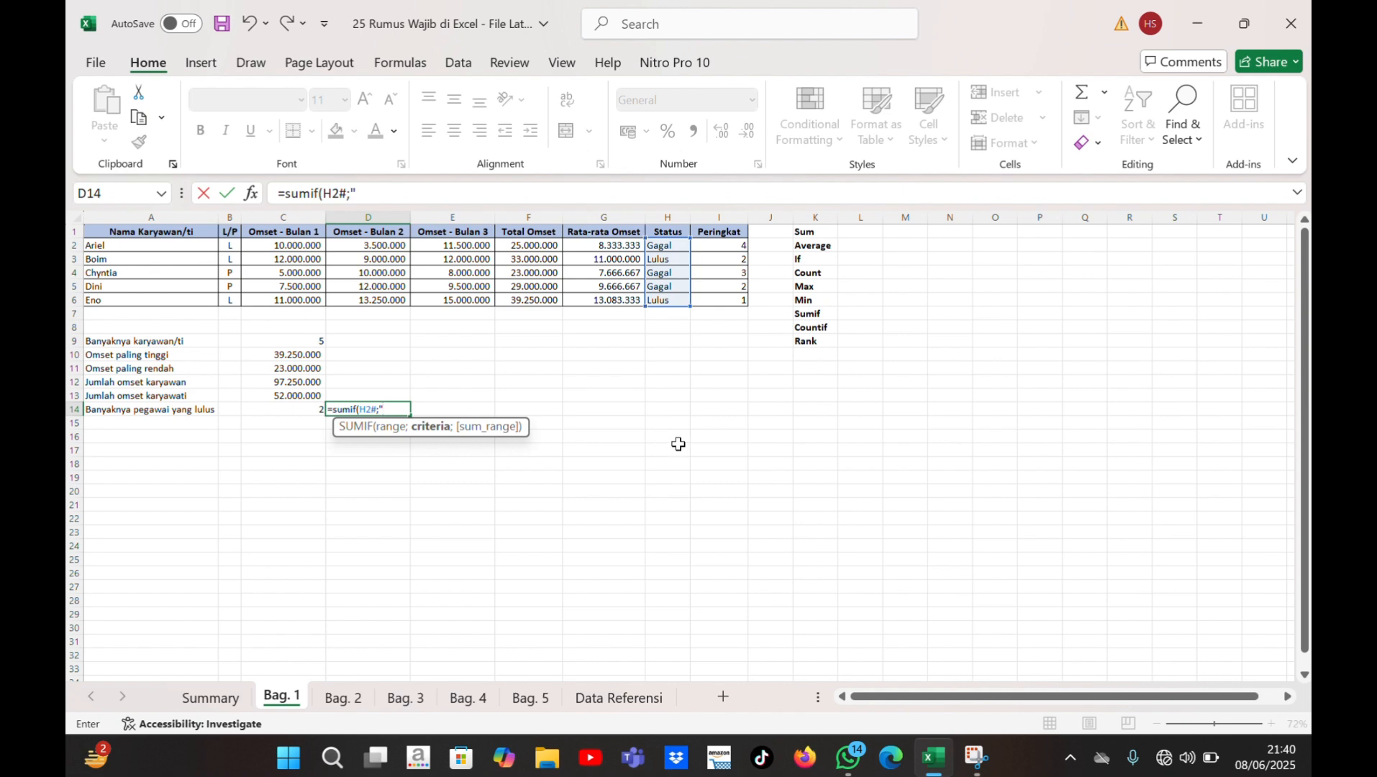
{"action": "type", "text": "Gagal\")"}
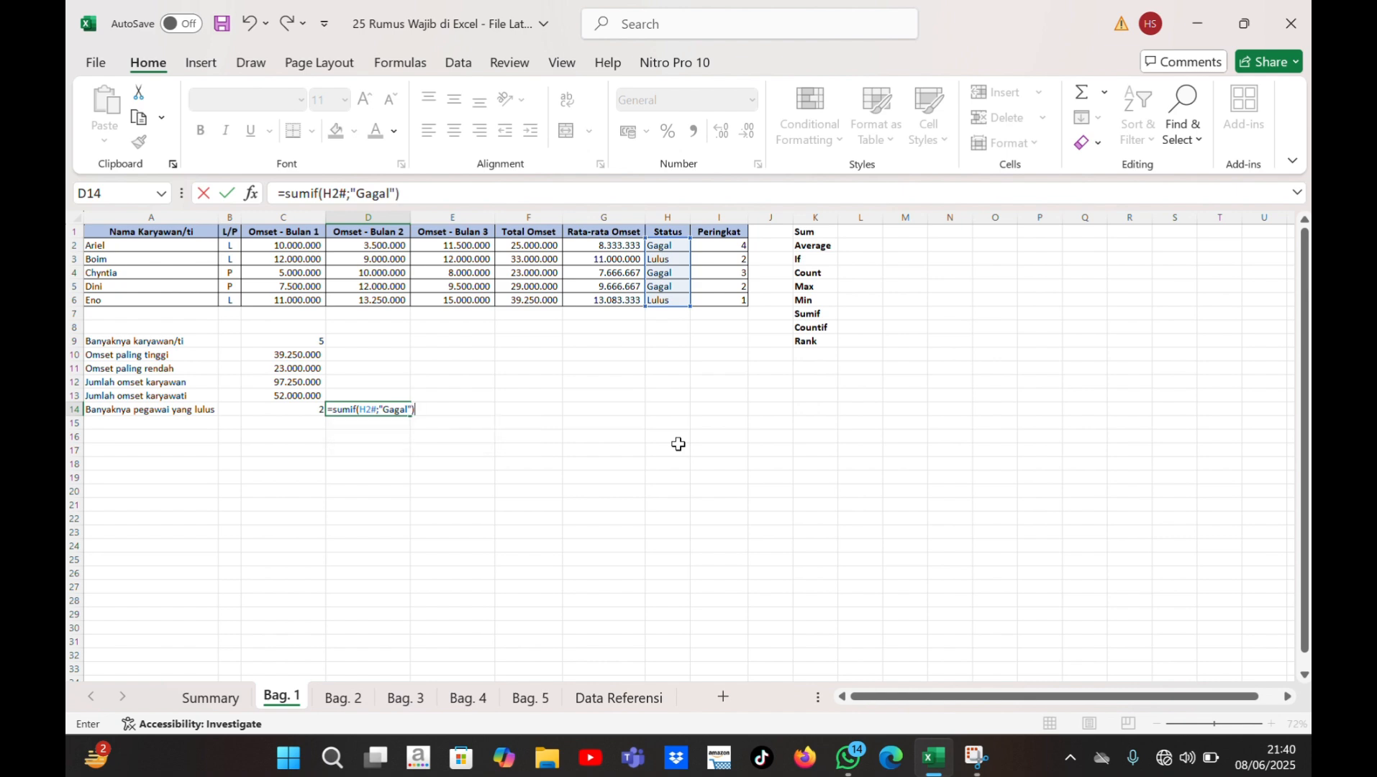
{"action": "key", "text": "Return"}
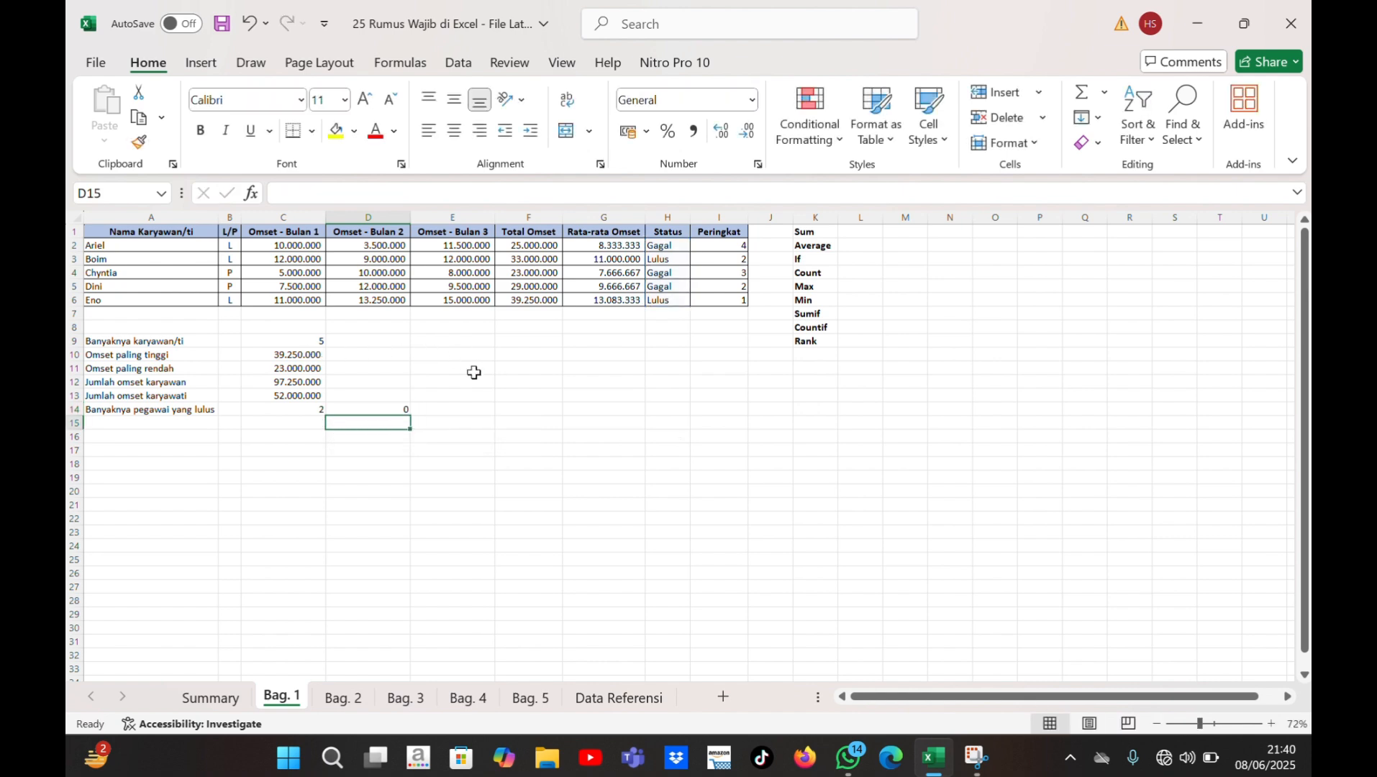
{"action": "left_click", "coordinate": [394, 406]}
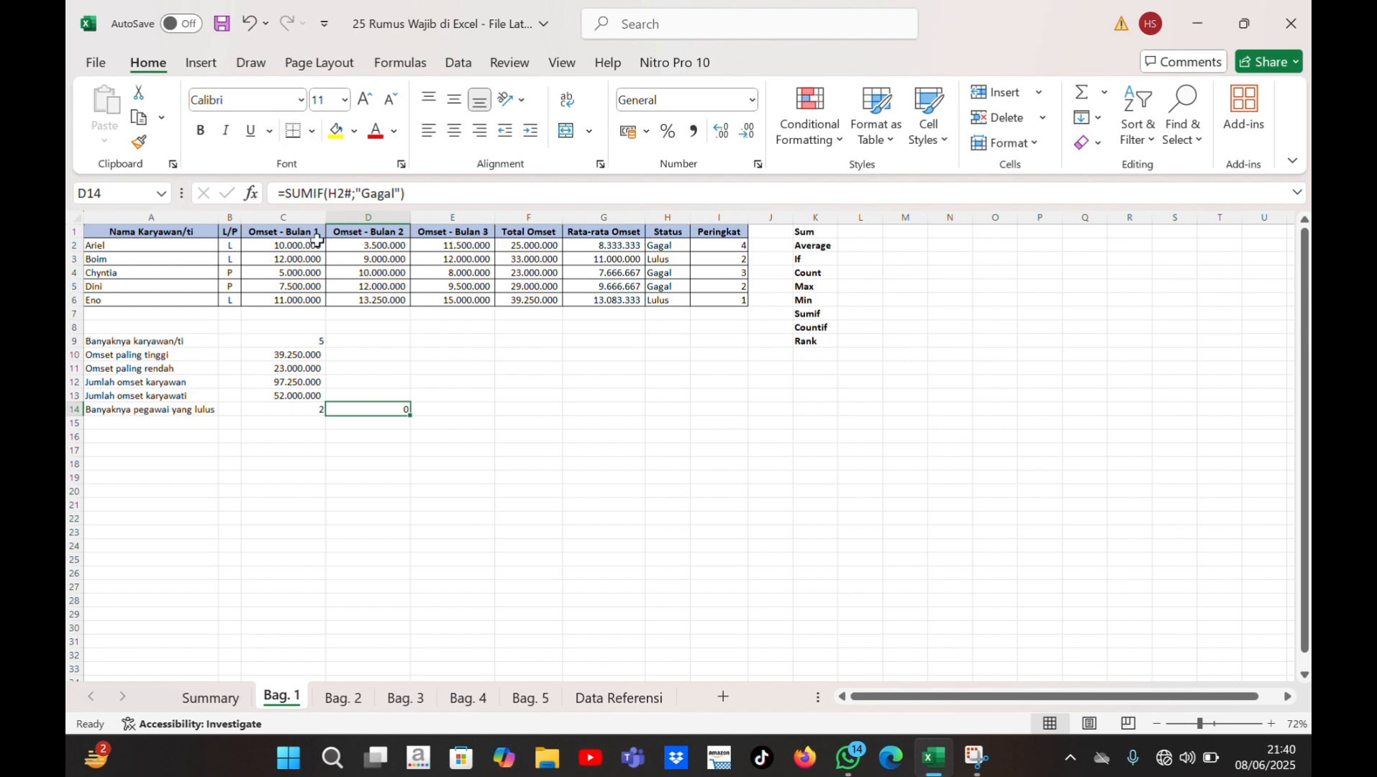
{"action": "left_click", "coordinate": [257, 34]}
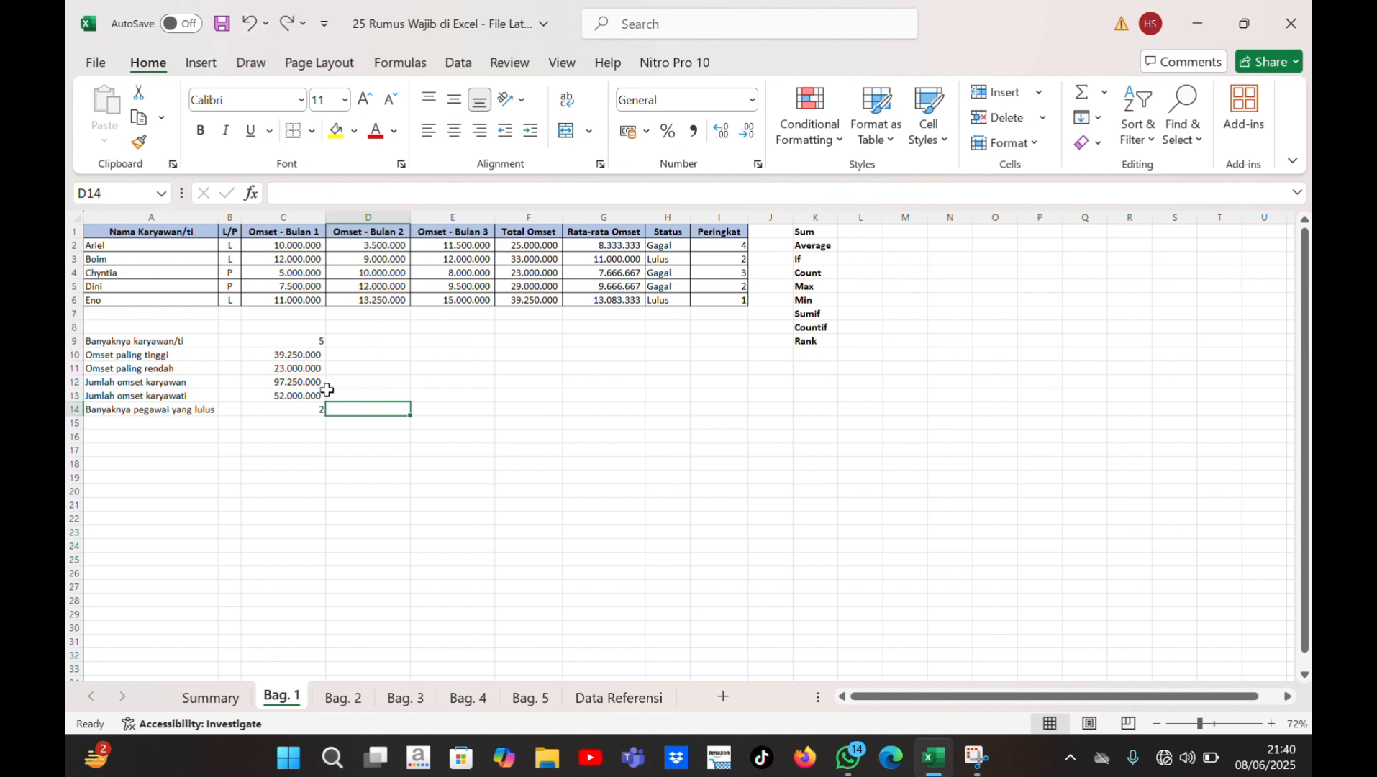
Step: Try replacing the formula in C14 with a SUMIF on the Status range H2#, and undo the entry
{"action": "double_click", "coordinate": [312, 407]}
{"action": "key", "text": "ctrl+a"}
{"action": "key", "text": "BackSpace"}
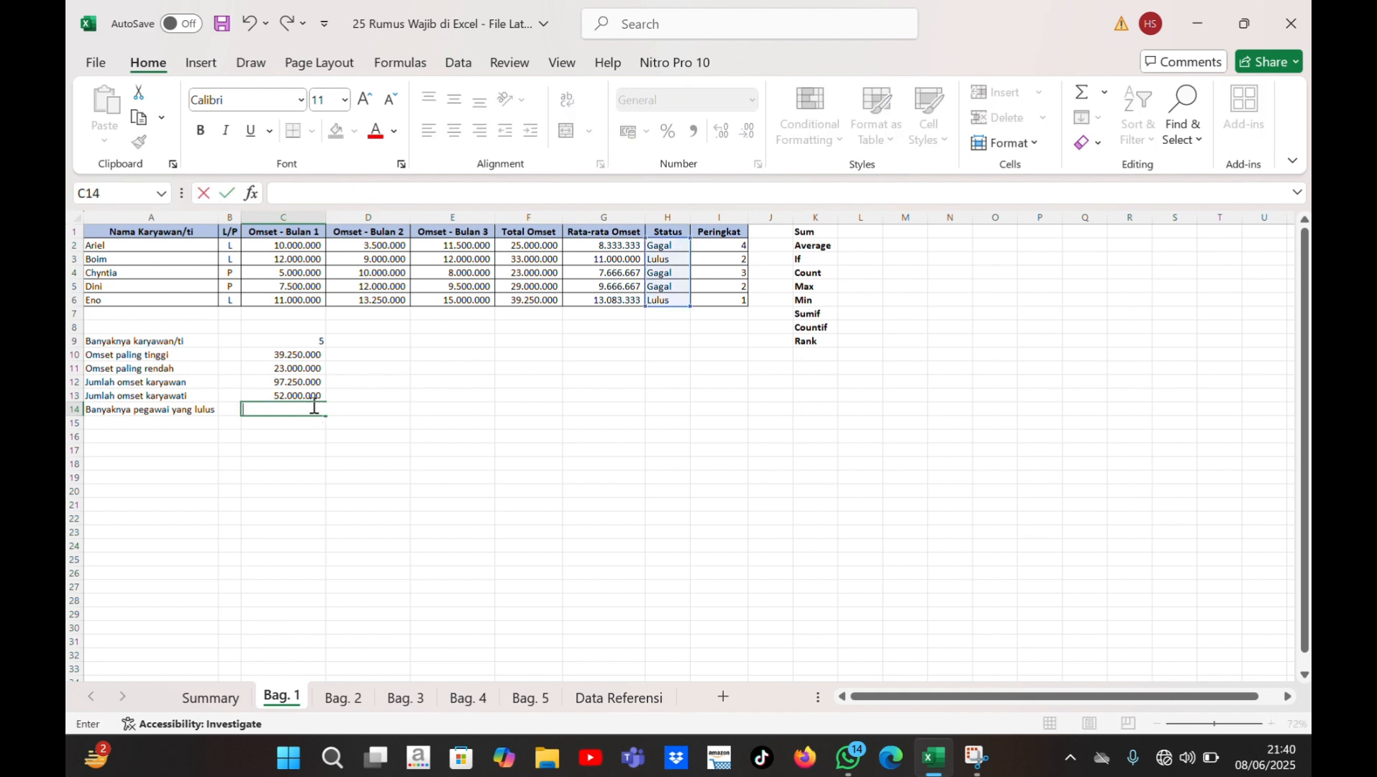
{"action": "type", "text": "=sum"}
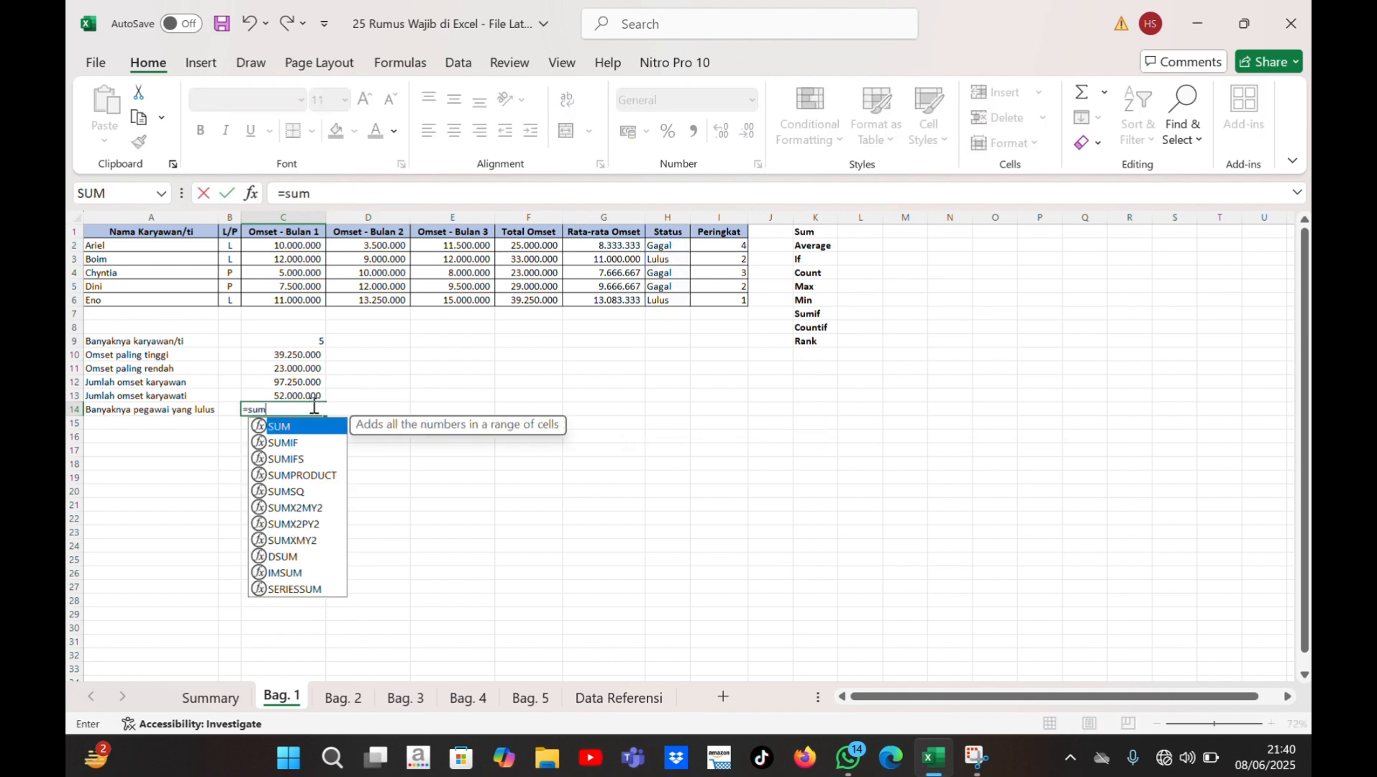
{"action": "type", "text": "if("}
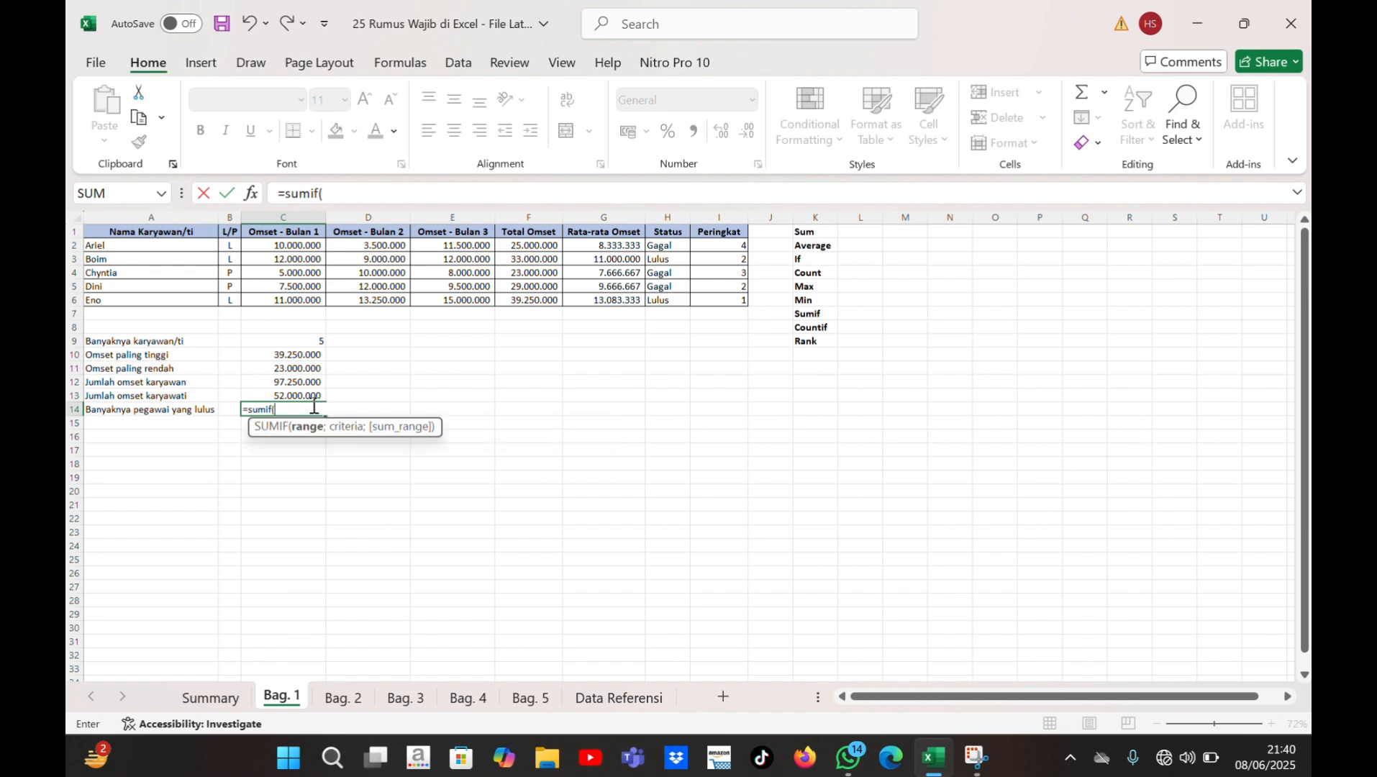
{"action": "left_click_drag", "start_coordinate": [661, 246], "coordinate": [660, 309]}
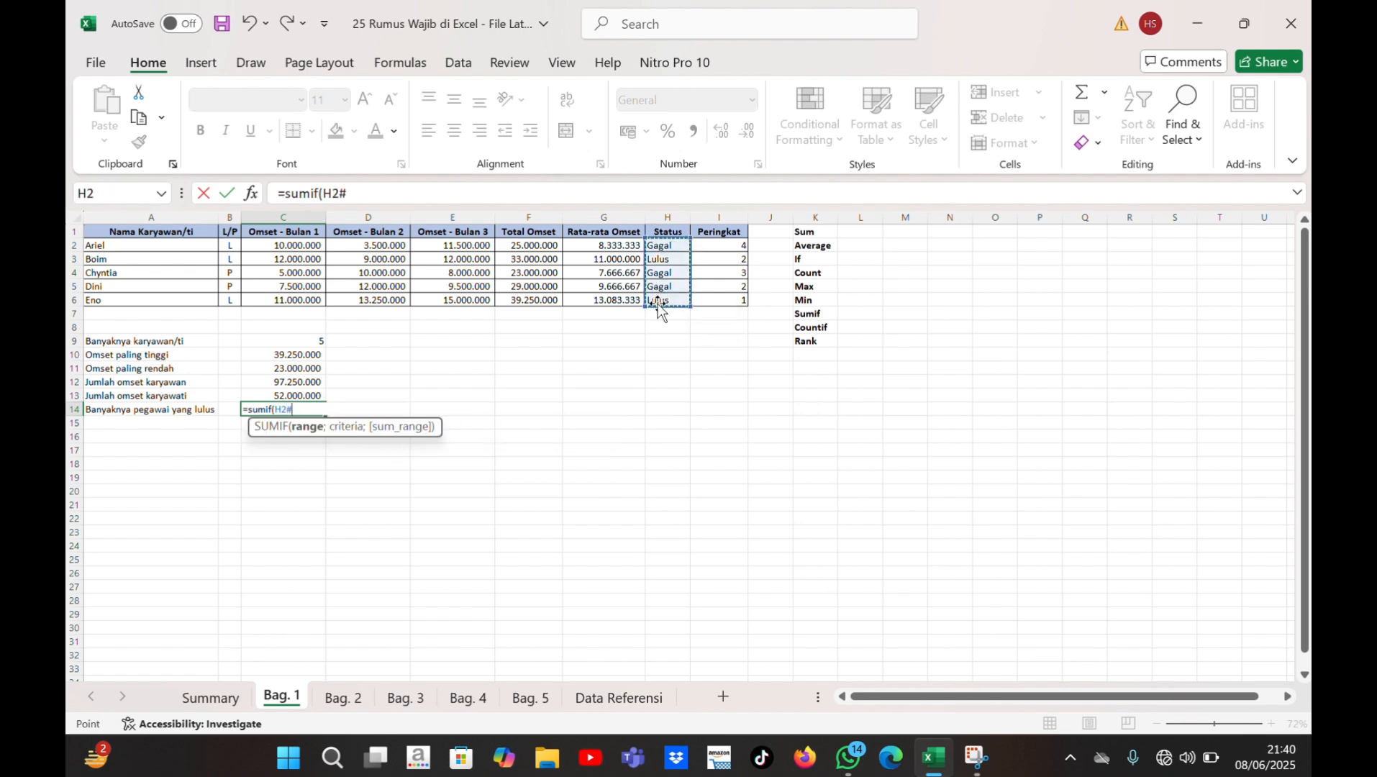
{"action": "type", "text": ";"}
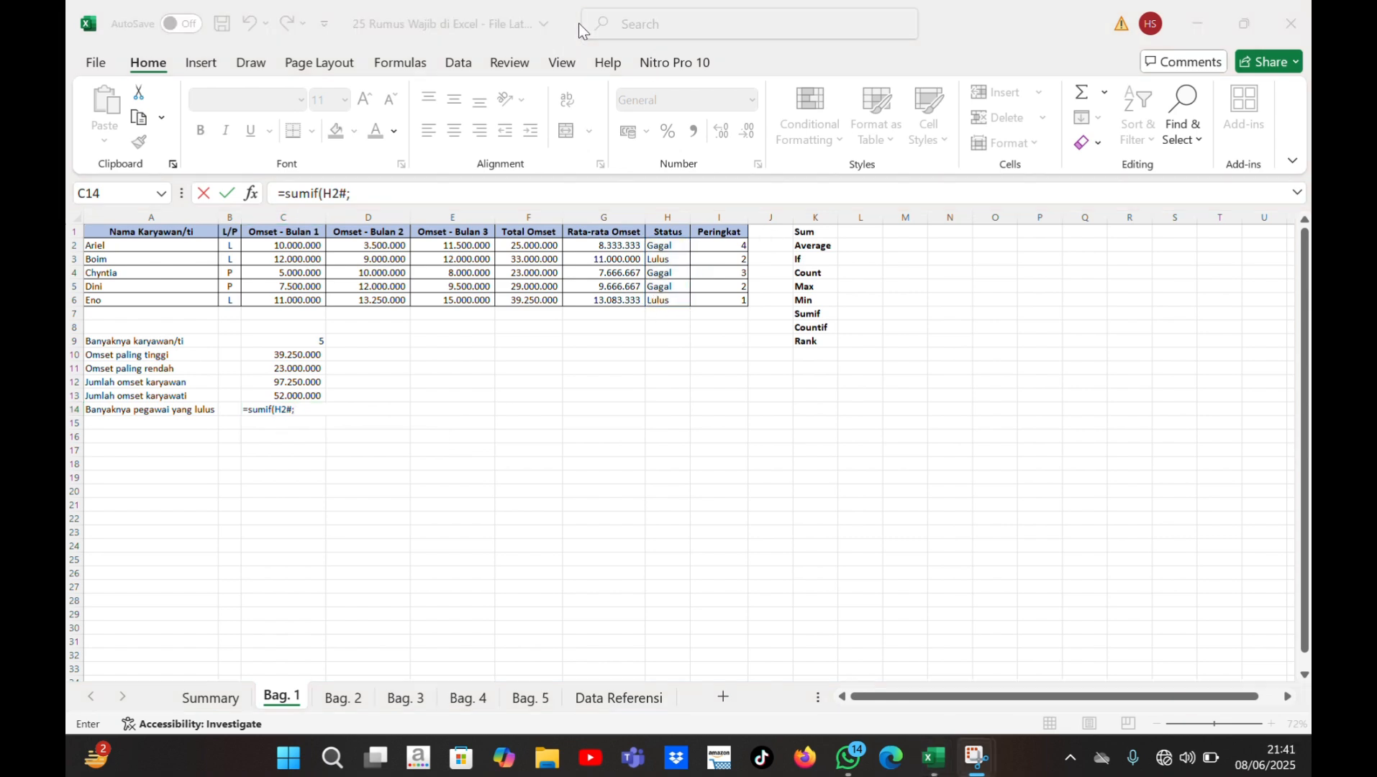
{"action": "left_click", "coordinate": [289, 412]}
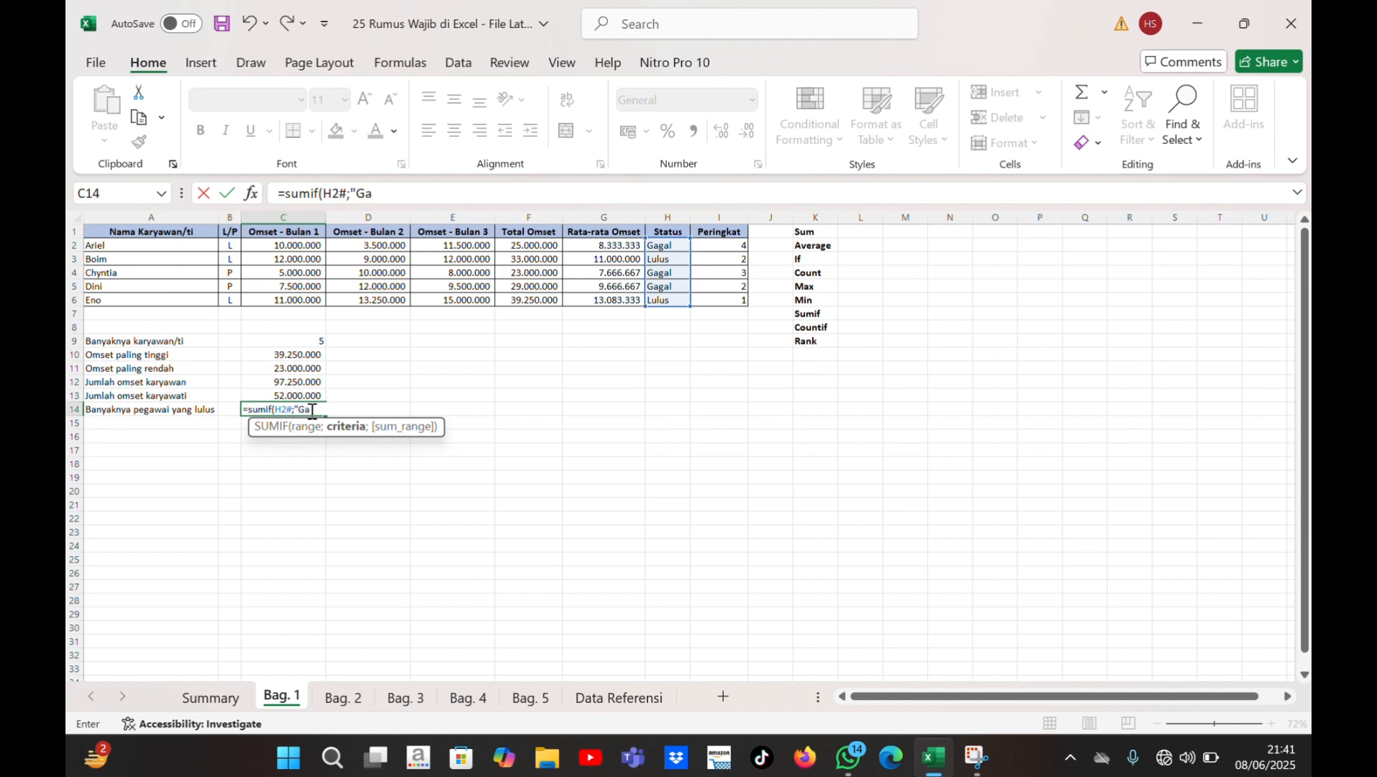
{"action": "type", "text": "ga"}
{"action": "type", "text": ")"}
{"action": "key", "text": "Return"}
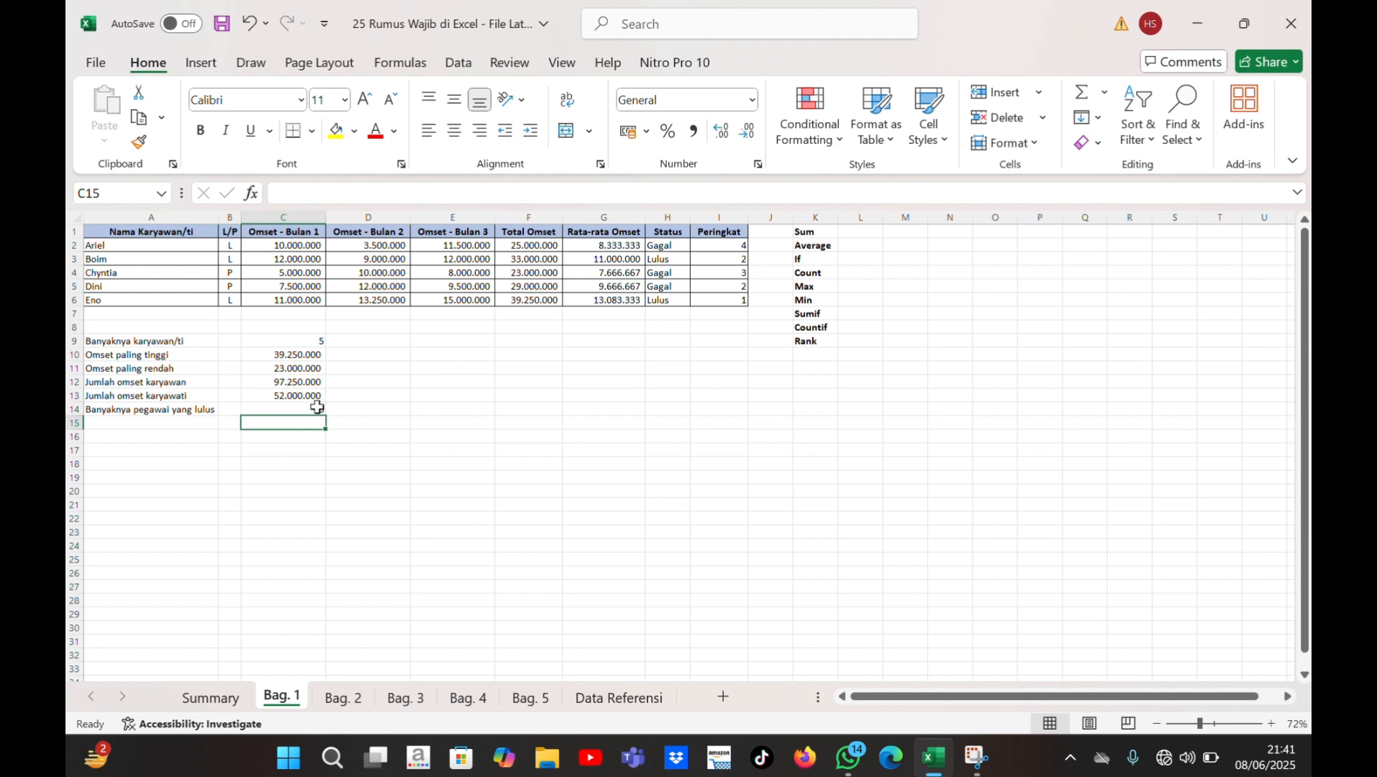
{"action": "left_click", "coordinate": [318, 408]}
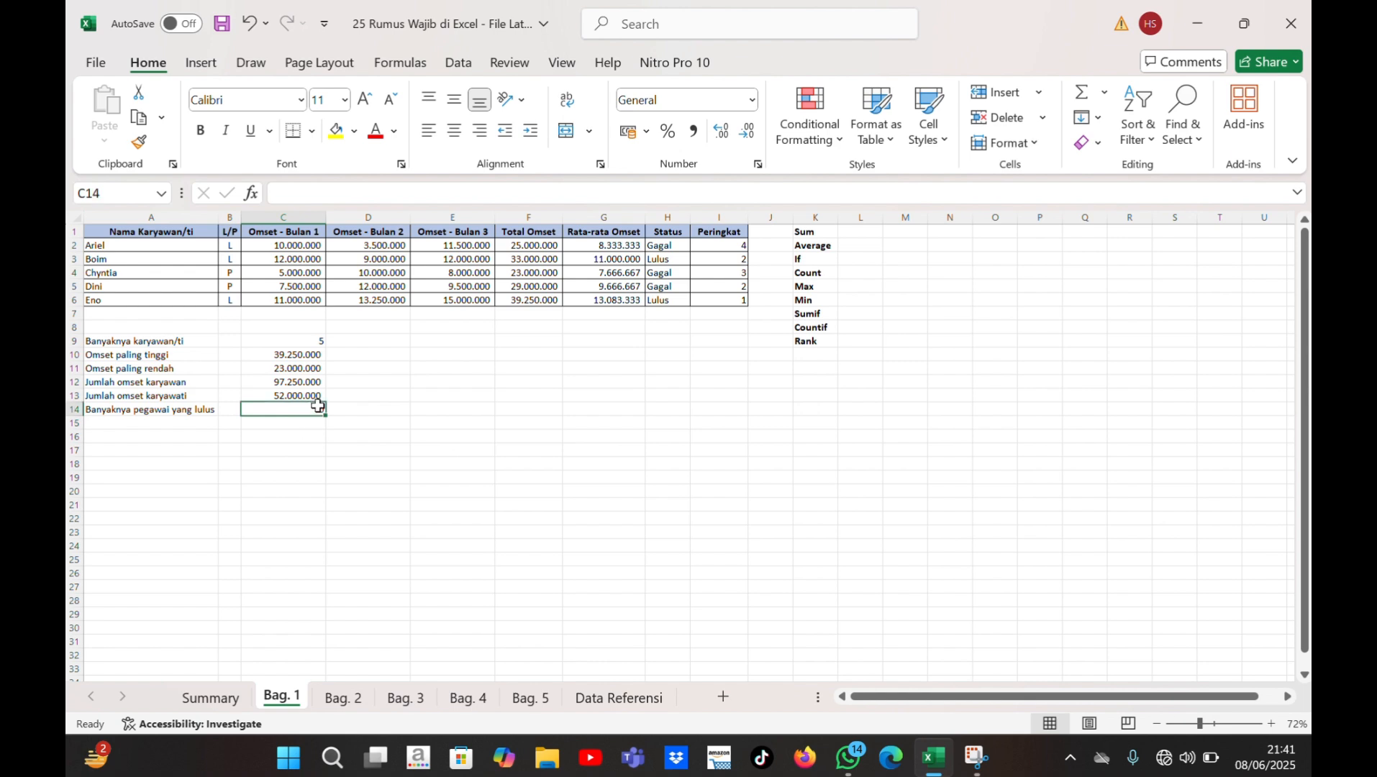
{"action": "left_click", "coordinate": [239, 30]}
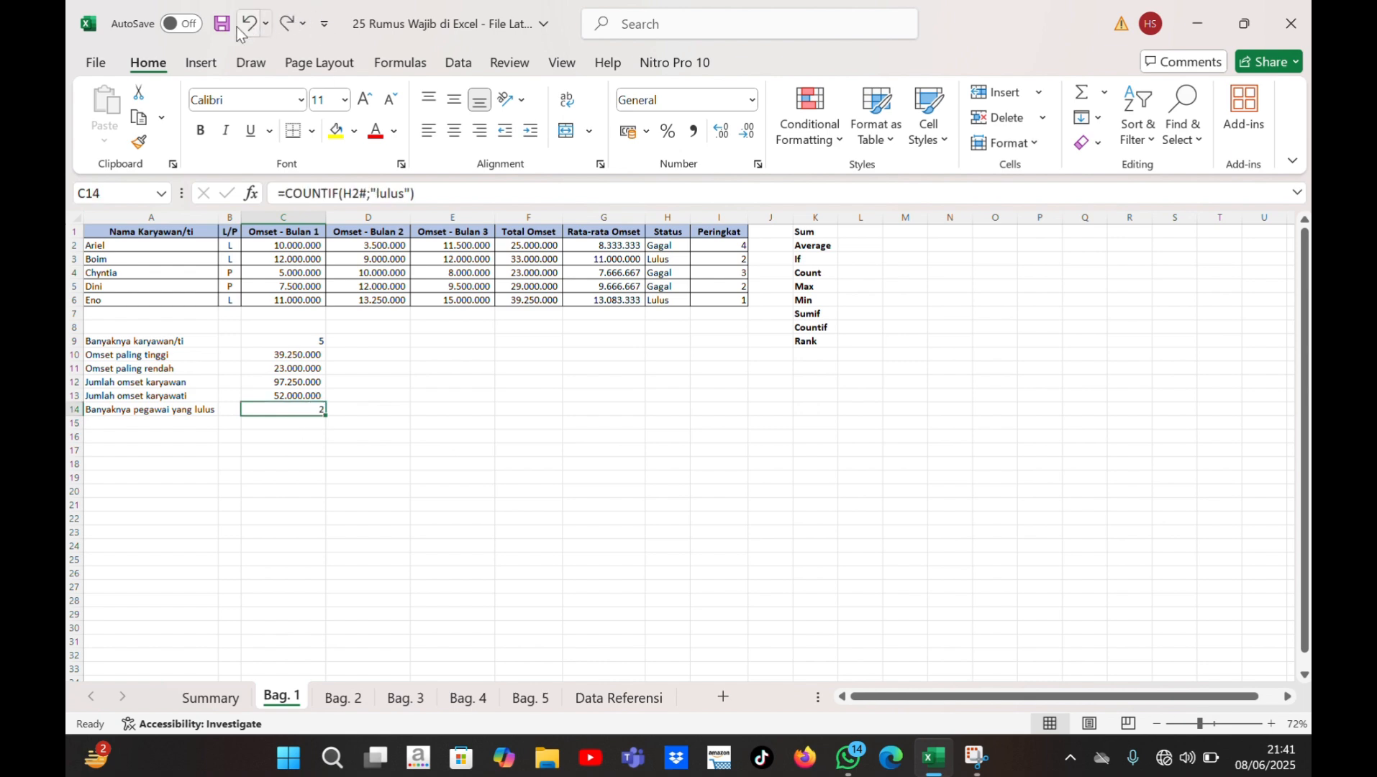
Step: Enter the plain value 2 in C14 for the Banyaknya pegawai yang lulus row
{"action": "left_click", "coordinate": [238, 31]}
{"action": "type", "text": "2"}
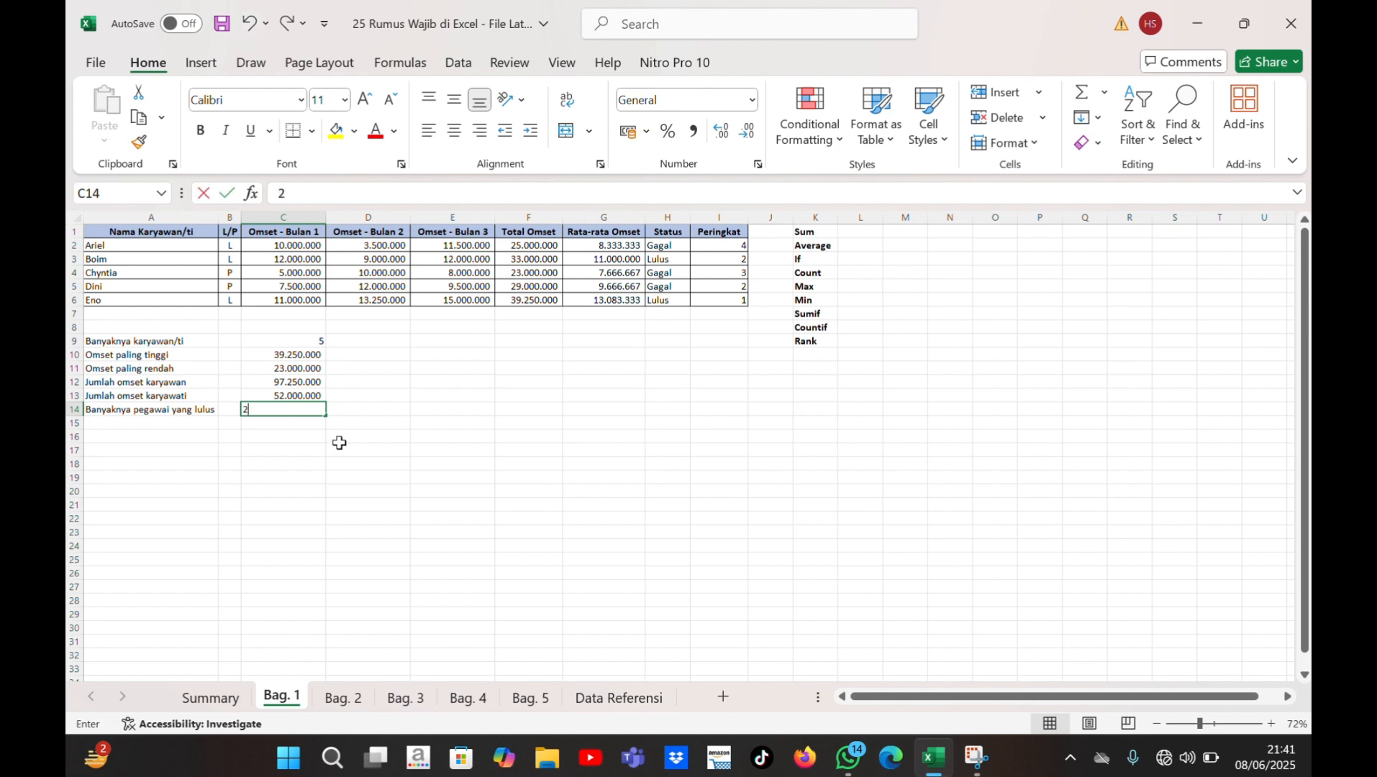
{"action": "left_click", "coordinate": [569, 384]}
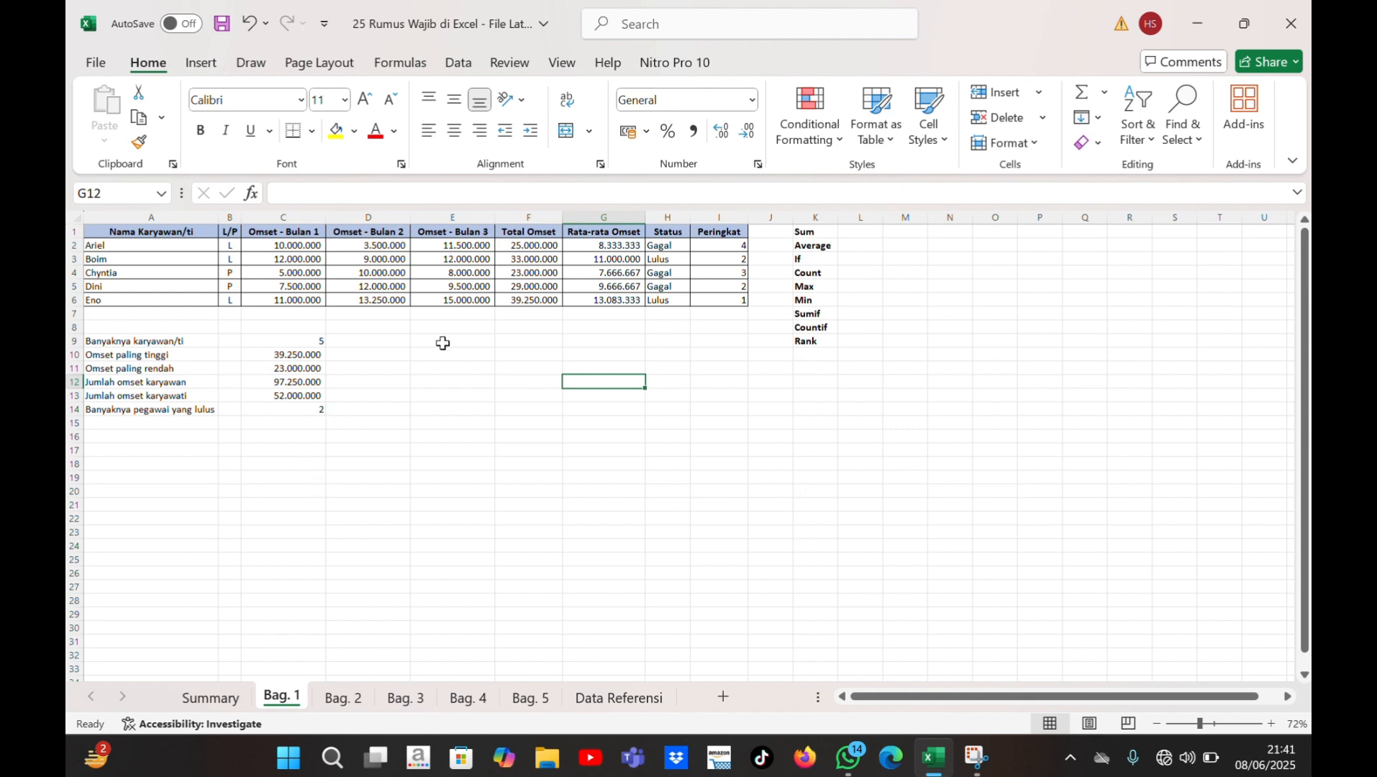
Step: Look over the order table on the Bag. 5 sheet and the lookup tables on the Data Referensi sheet
{"action": "left_click", "coordinate": [532, 699]}
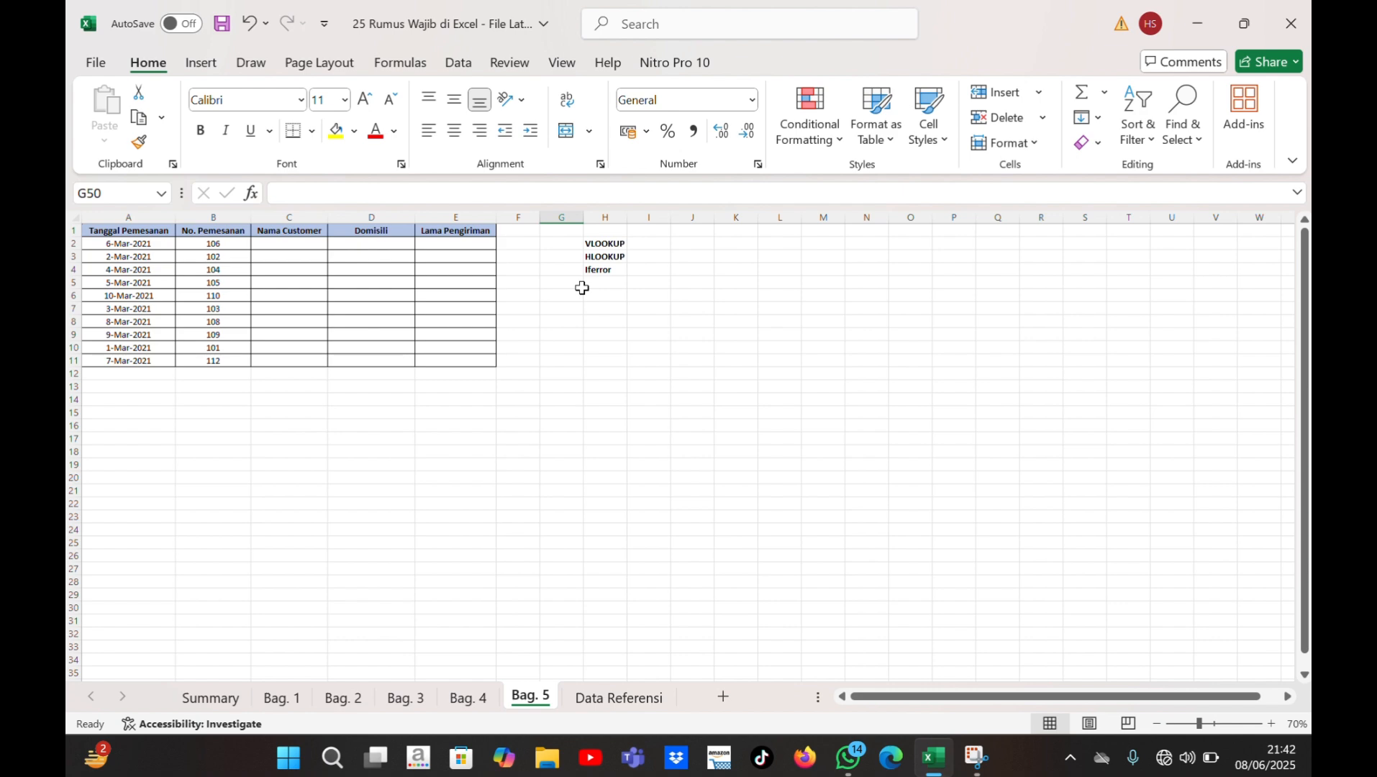
{"action": "left_click", "coordinate": [308, 247]}
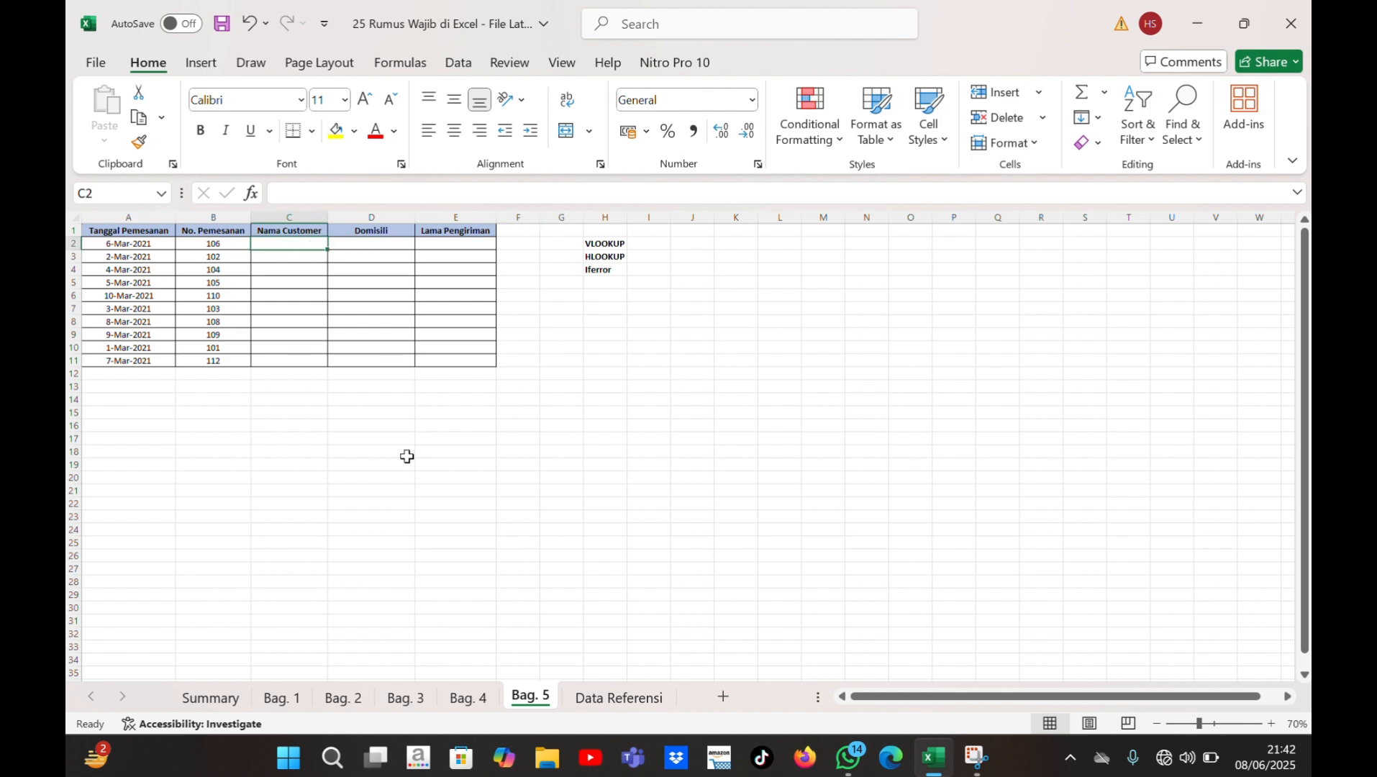
{"action": "left_click", "coordinate": [632, 706]}
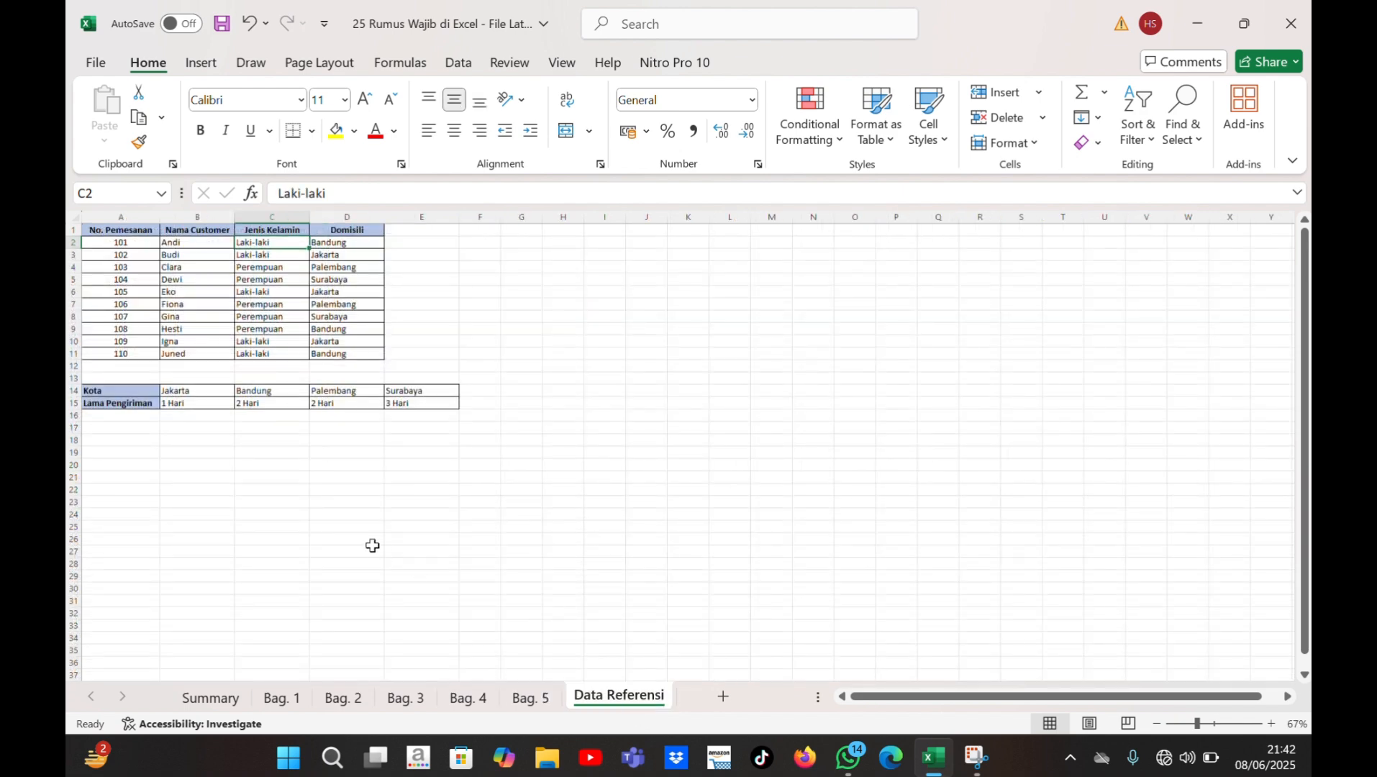
{"action": "left_click", "coordinate": [530, 698]}
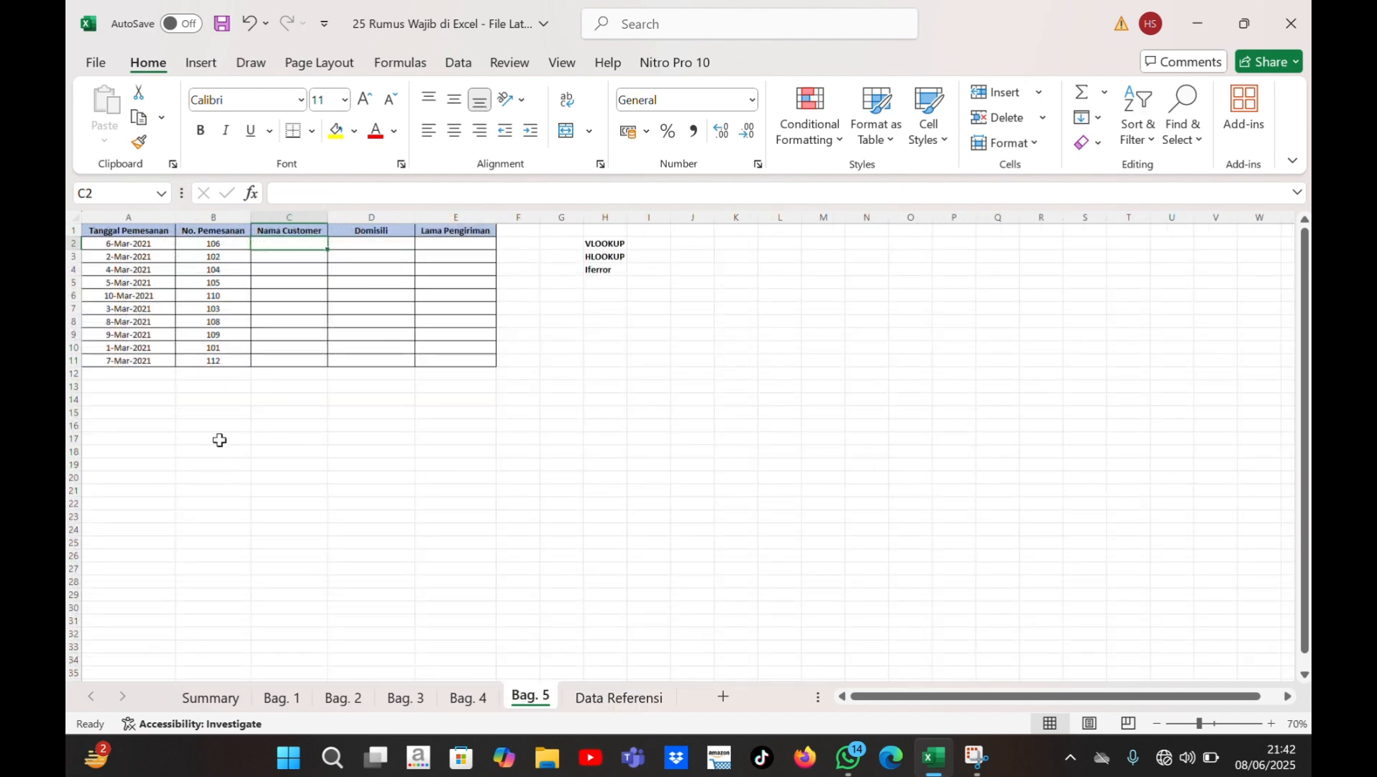
Step: Enter the formula =VLOOKUP(B2;'Data Referensi'!A1:D11;2;0) in C2 of the Nama Customer column on the Bag. 5 sheet
{"action": "type", "text": "="}
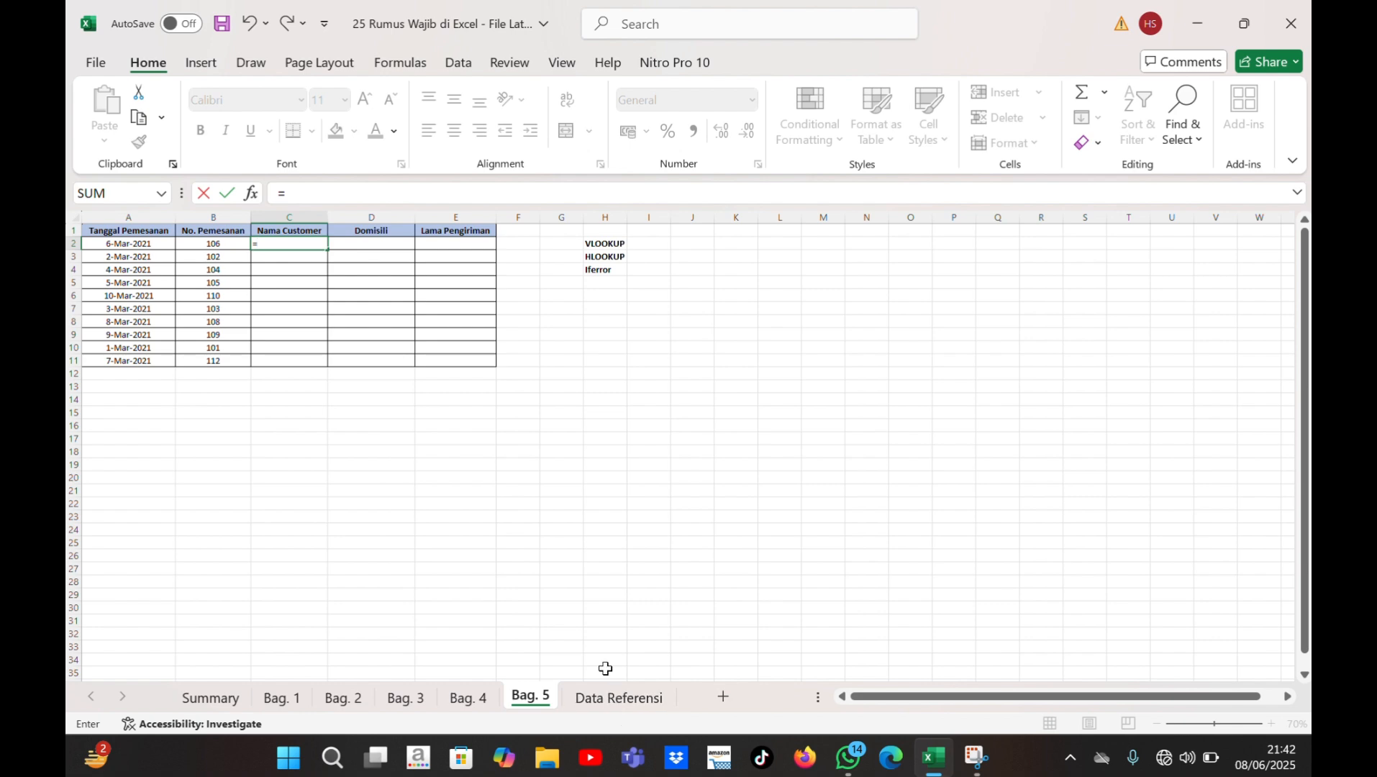
{"action": "type", "text": "vl"}
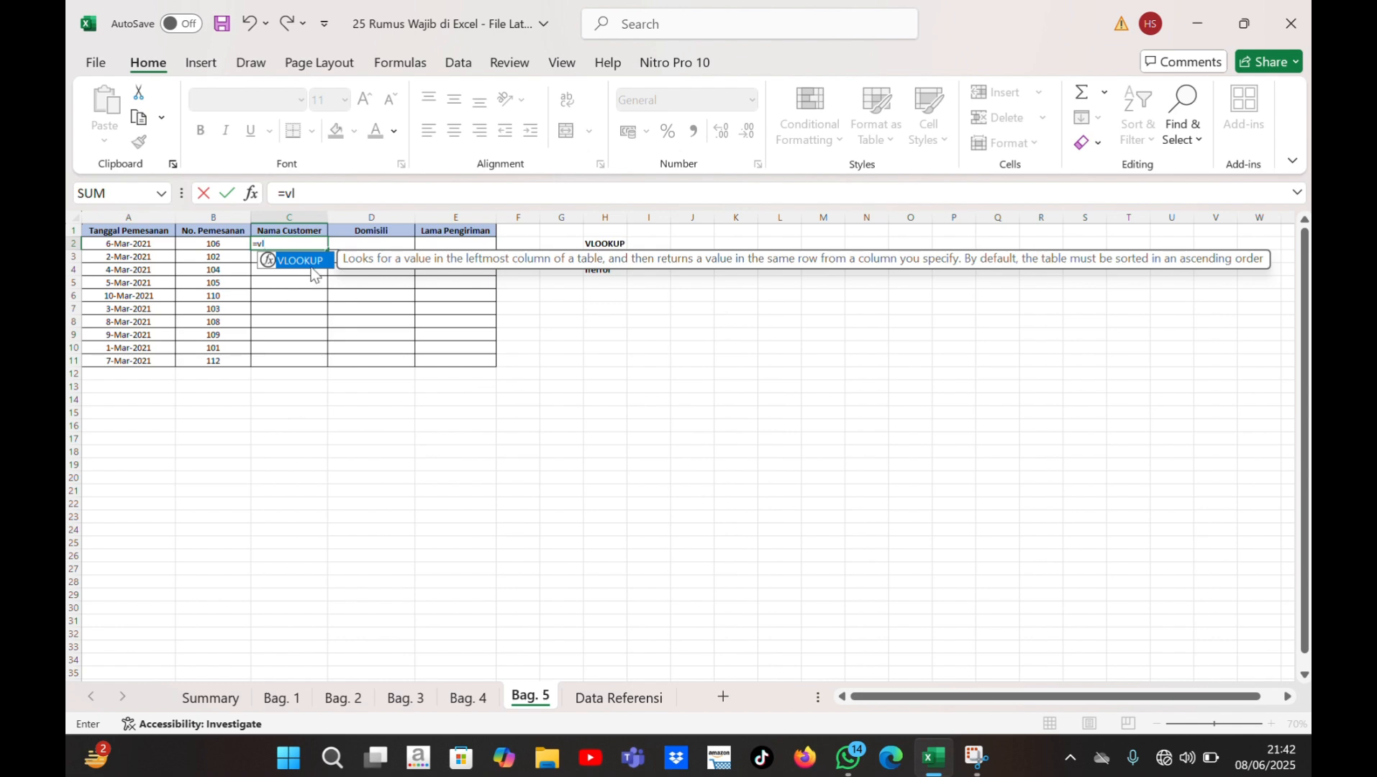
{"action": "double_click", "coordinate": [310, 263]}
{"action": "left_click", "coordinate": [310, 263]}
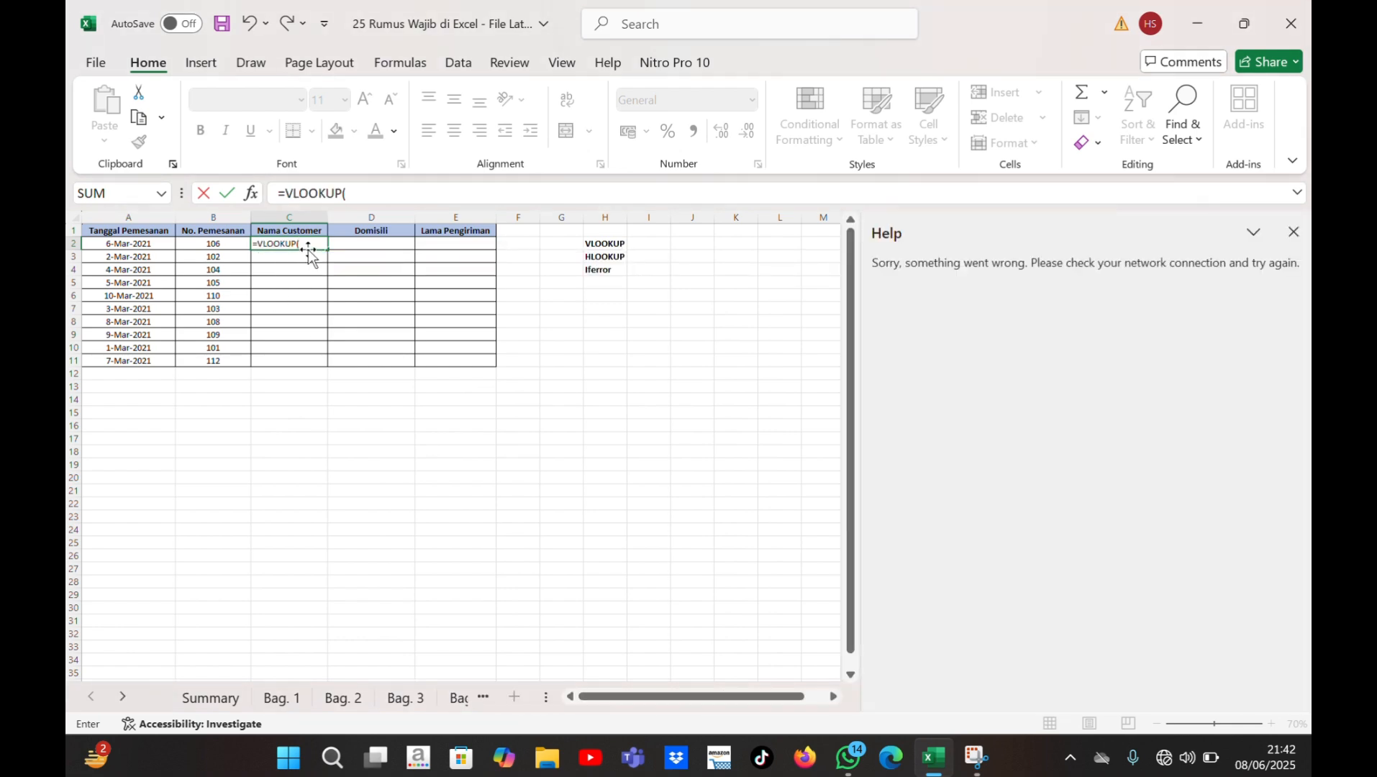
{"action": "left_click", "coordinate": [1293, 232]}
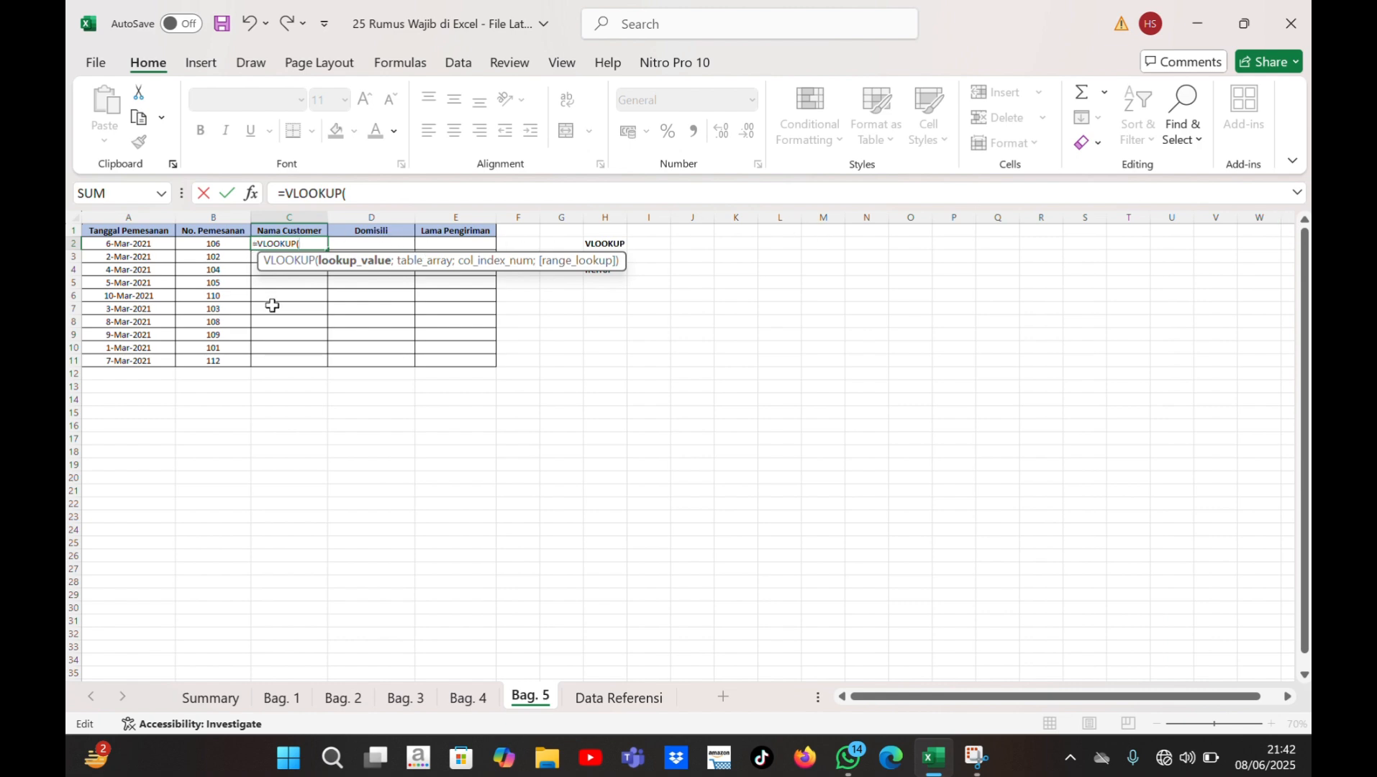
{"action": "left_click", "coordinate": [201, 245]}
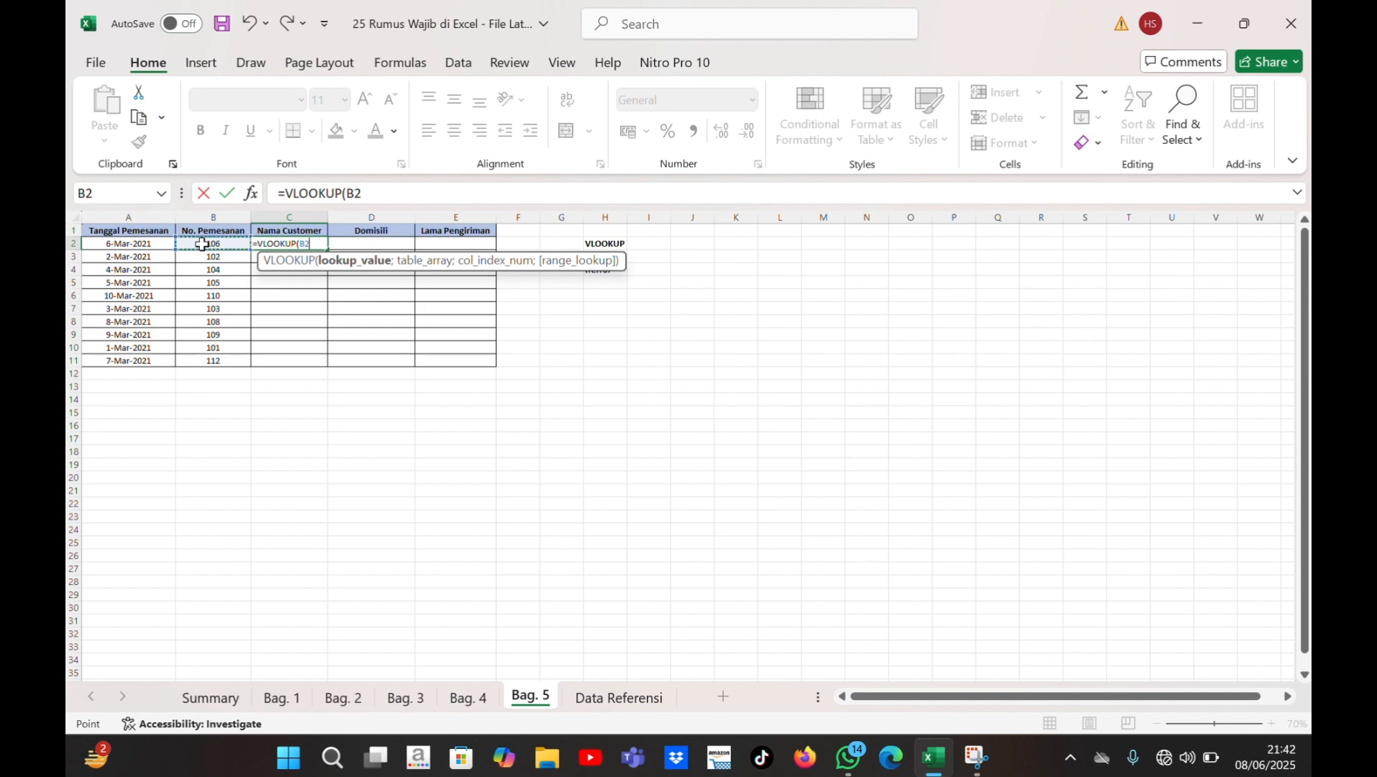
{"action": "type", "text": ";"}
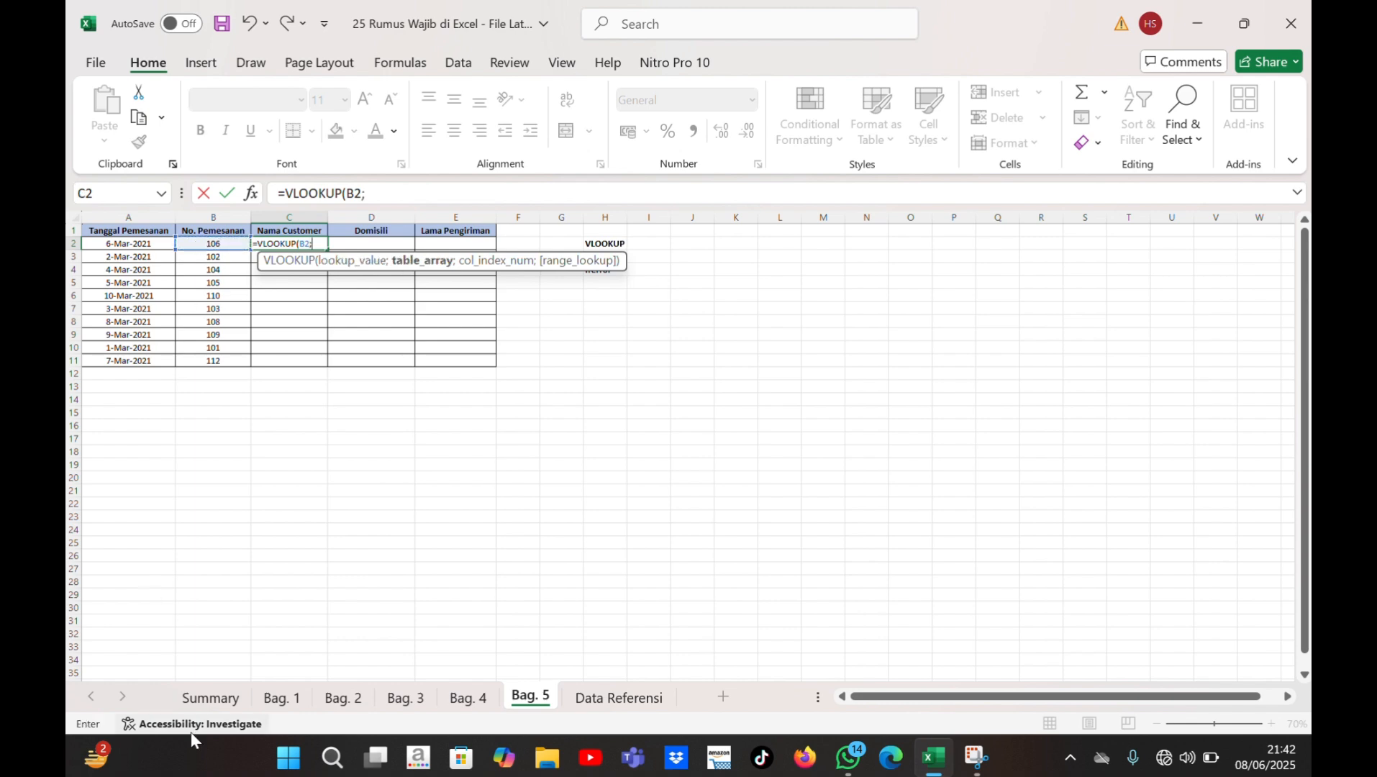
{"action": "left_click", "coordinate": [649, 703]}
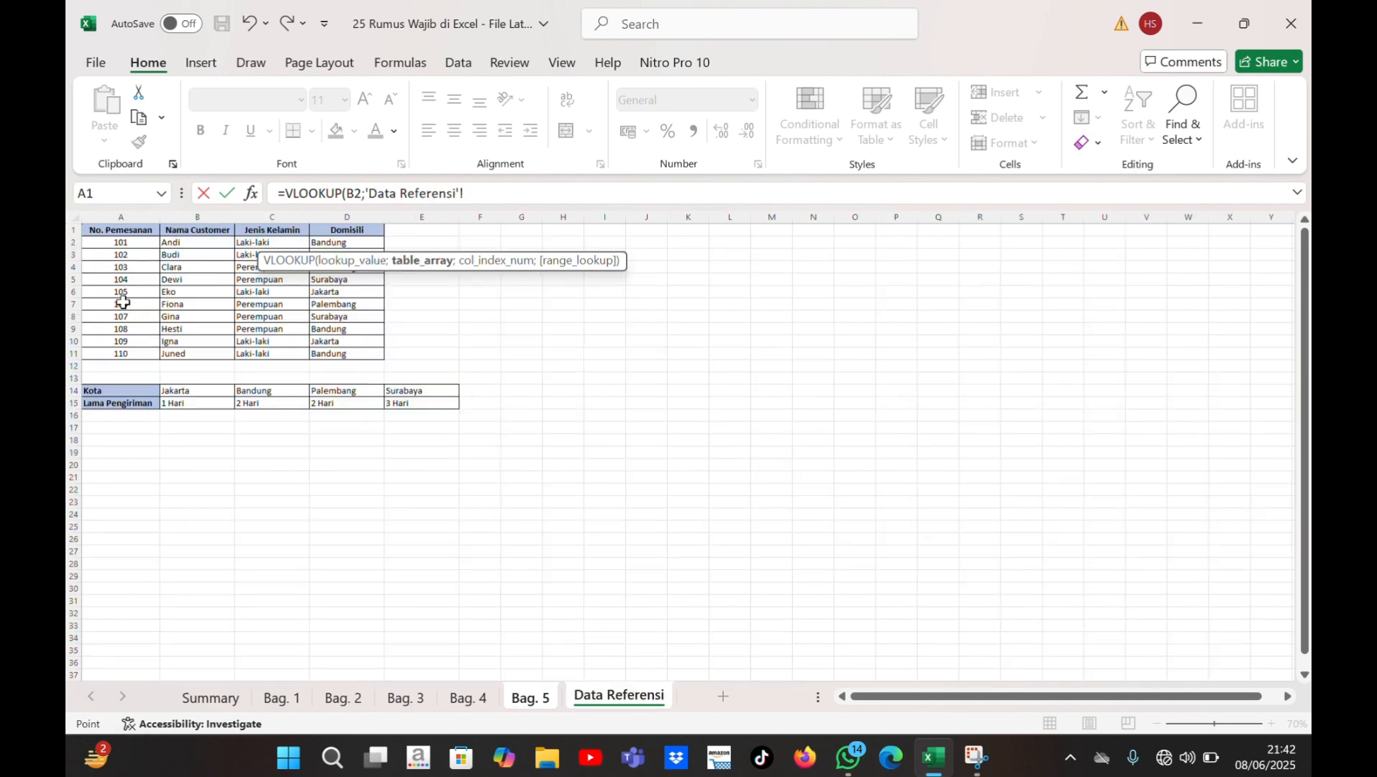
{"action": "left_click_drag", "start_coordinate": [97, 231], "coordinate": [347, 357]}
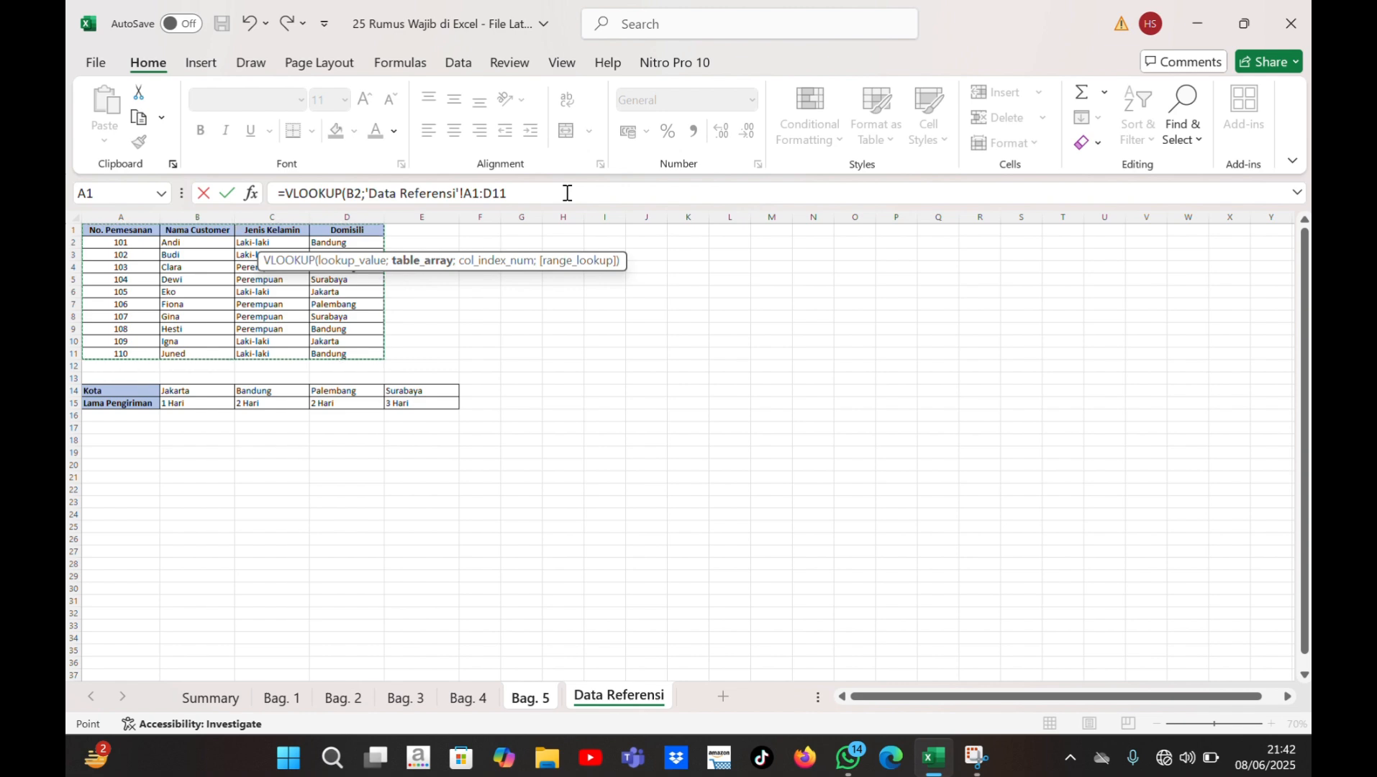
{"action": "type", "text": ";2"}
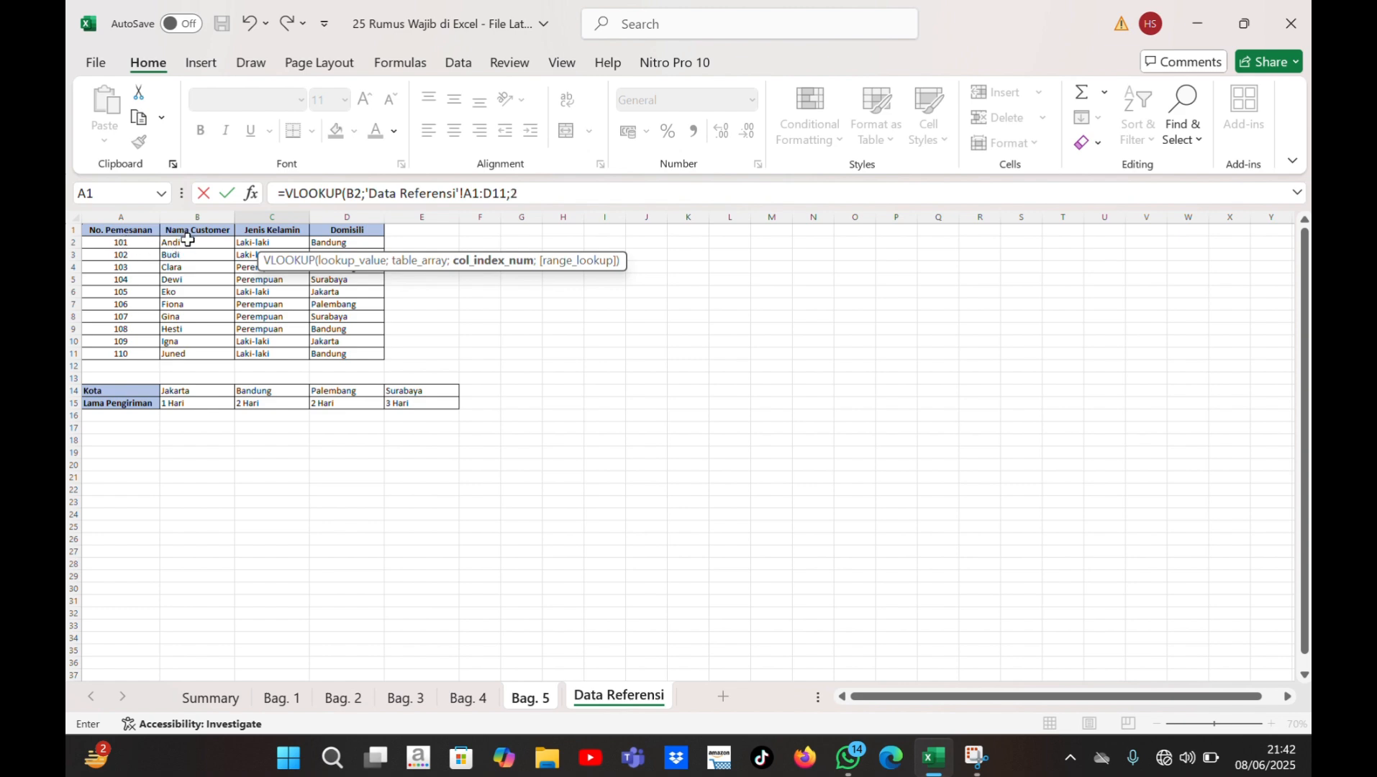
{"action": "type", "text": ";0"}
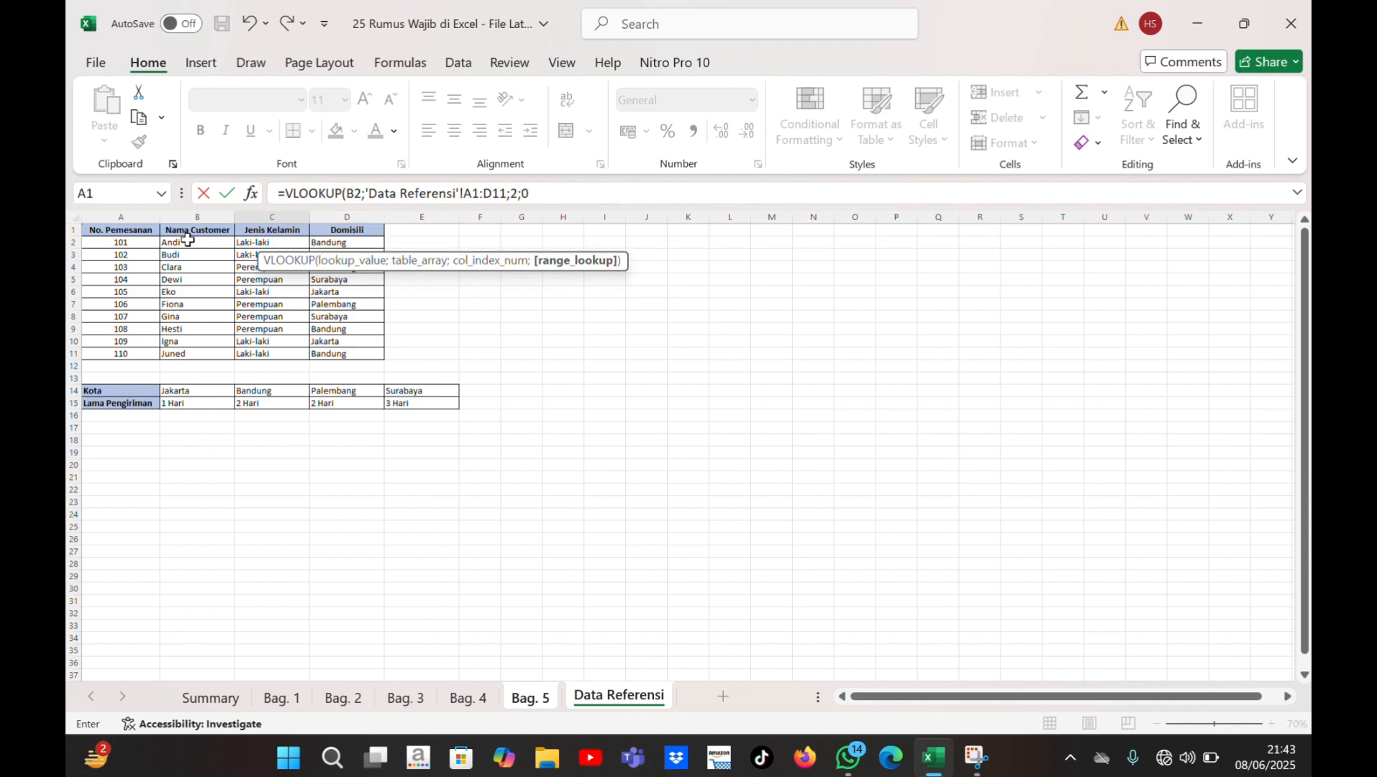
{"action": "key", "text": "Return"}
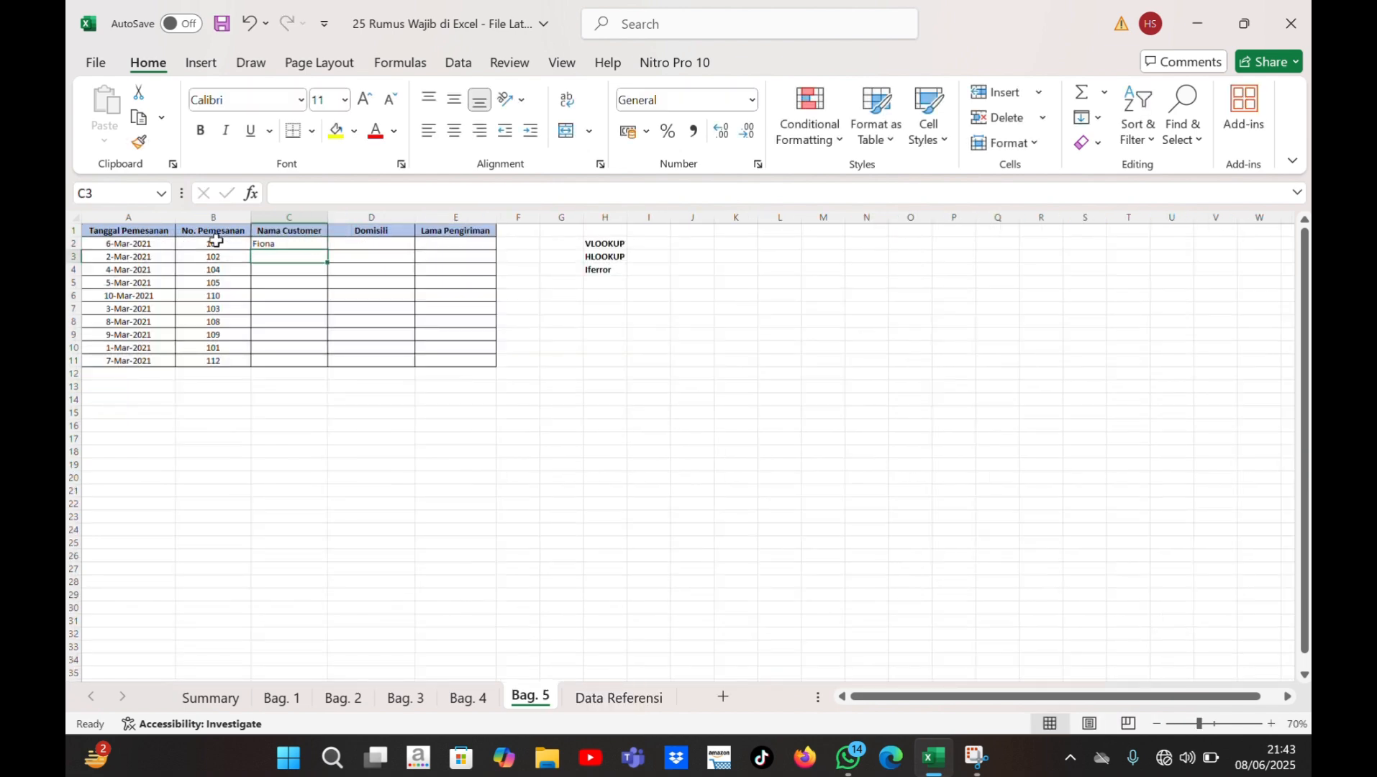
Step: Fill the Nama Customer lookup formula from C2 down to C11
{"action": "left_click", "coordinate": [292, 232]}
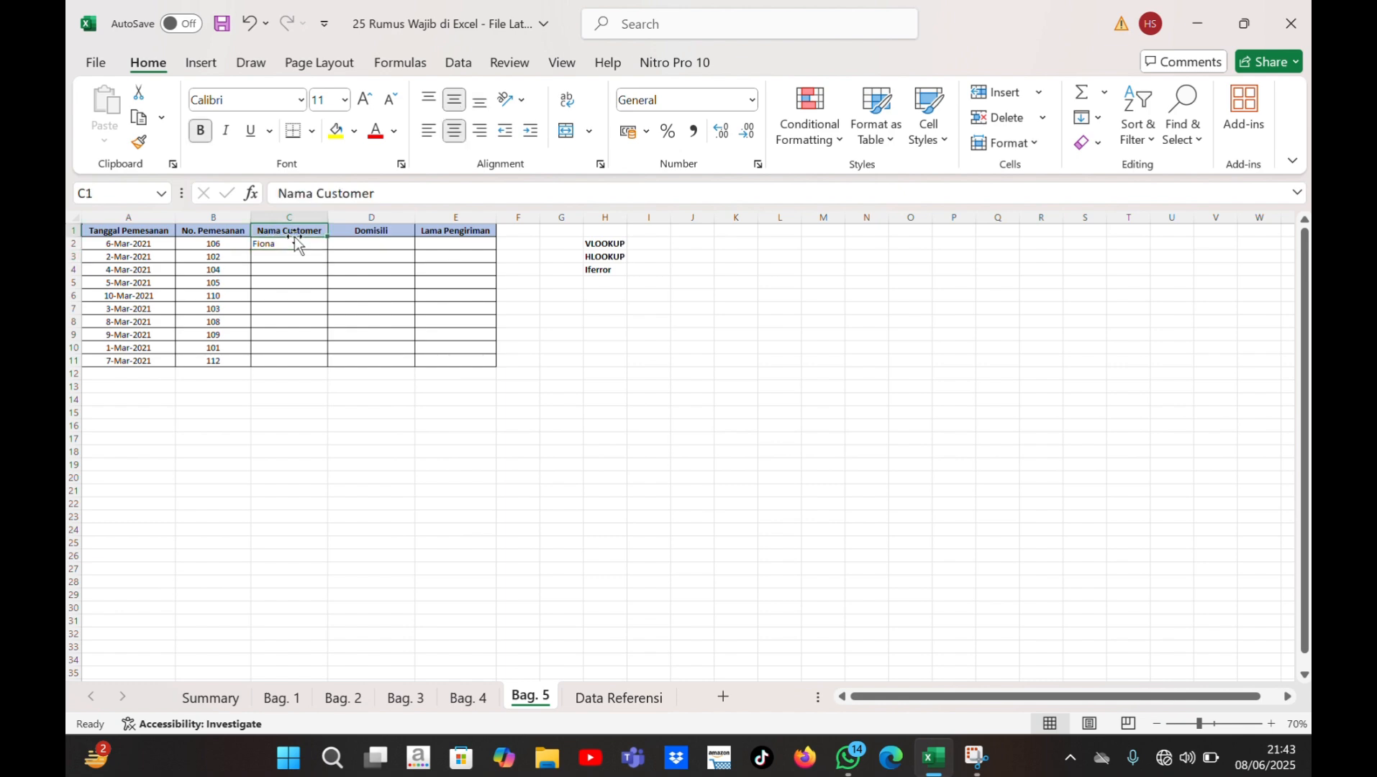
{"action": "left_click", "coordinate": [295, 245]}
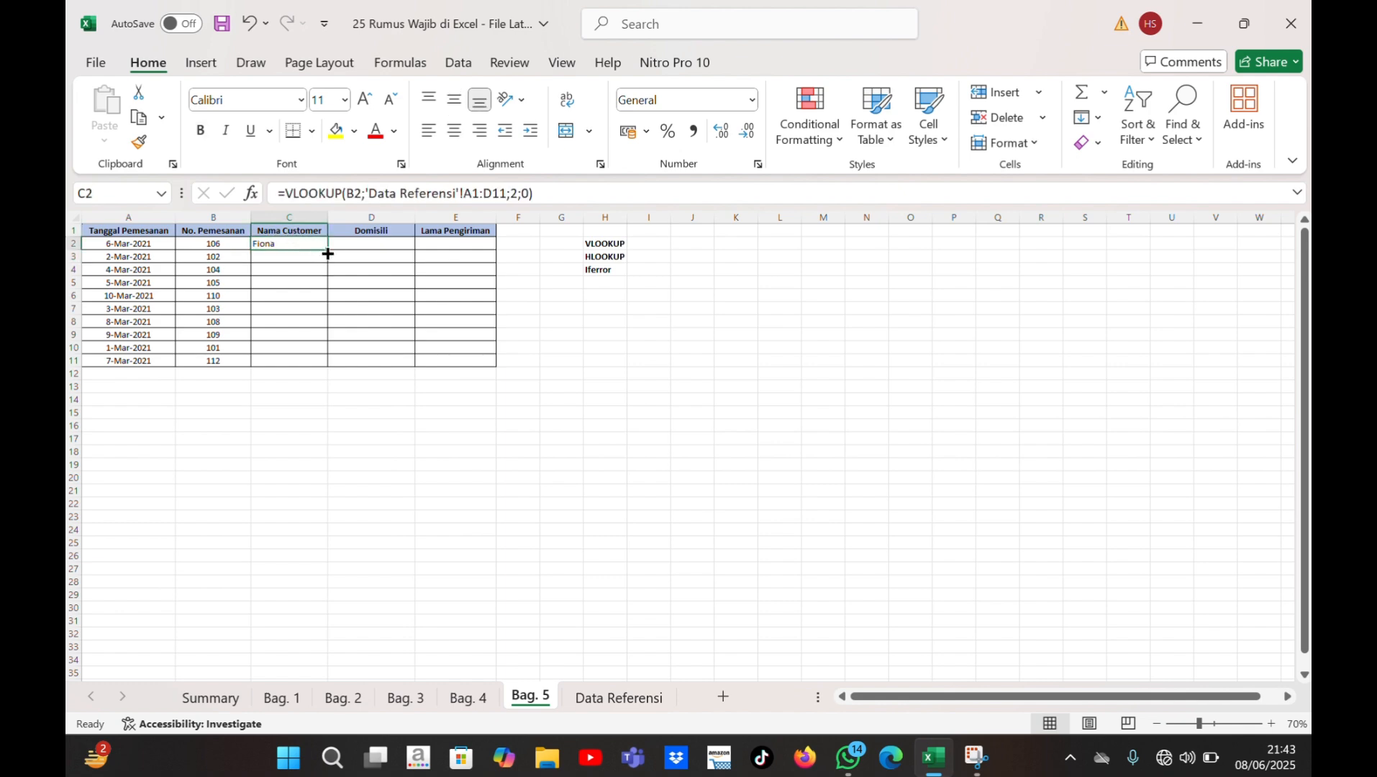
{"action": "left_click_drag", "start_coordinate": [327, 247], "coordinate": [331, 370]}
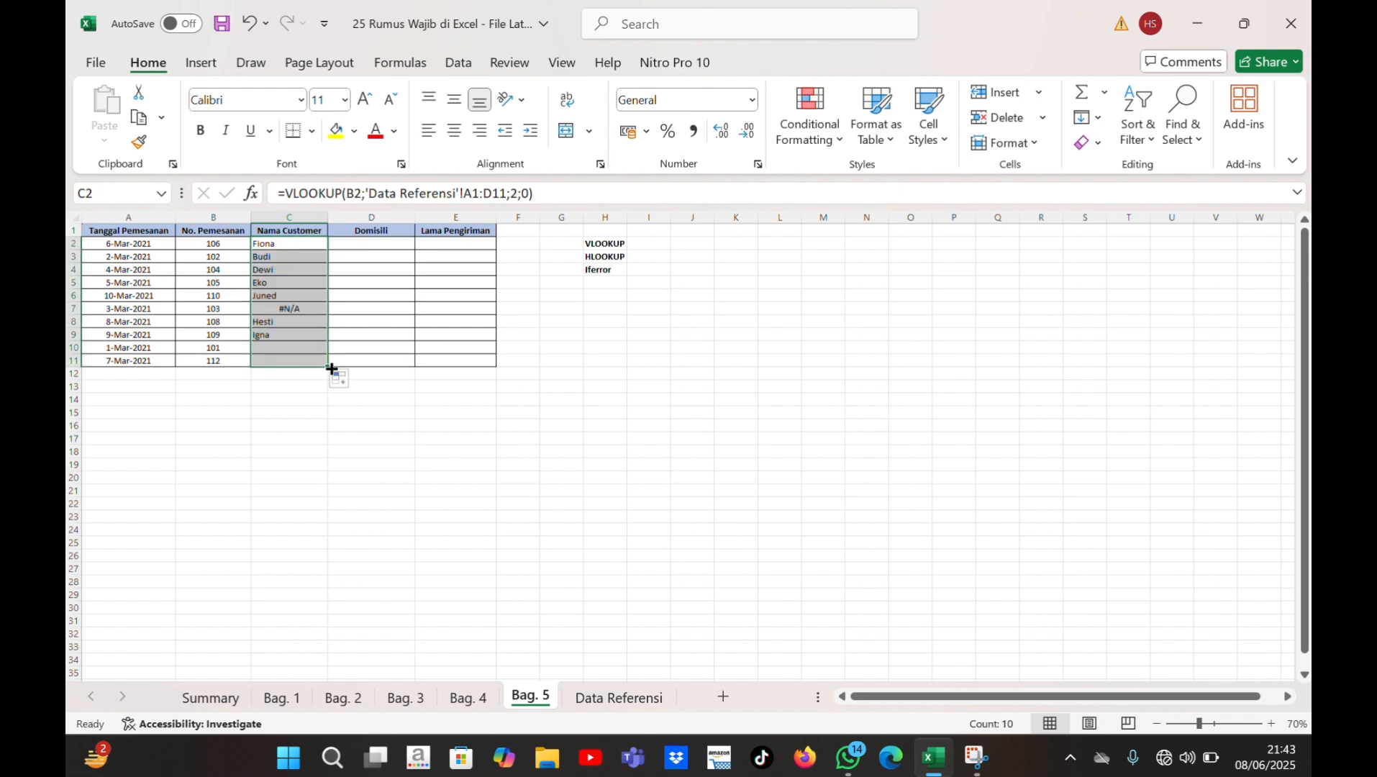
{"action": "left_click", "coordinate": [615, 373]}
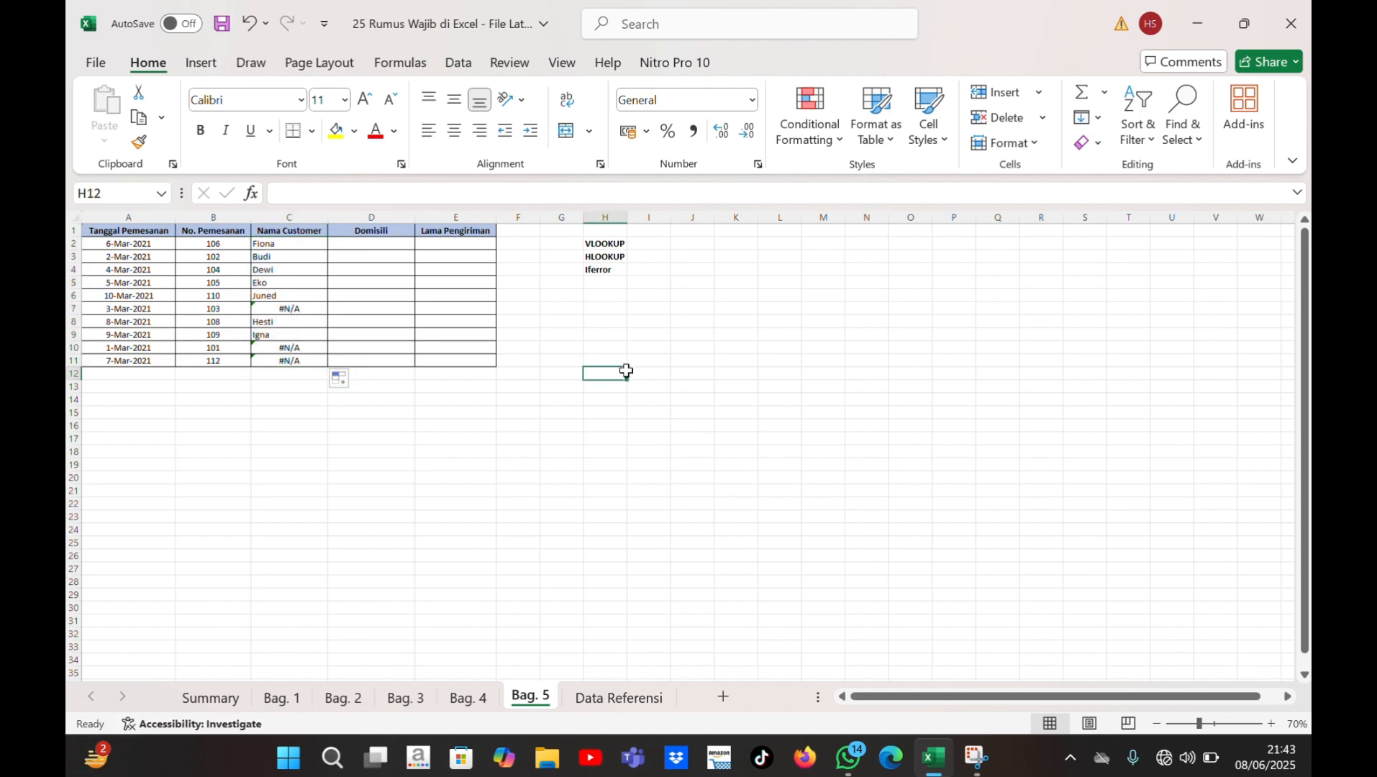
Step: Enter the formula =VLOOKUP(B2;'Data Referensi'!A1:D11;4;0) in D2 of the Domisili column
{"action": "left_click", "coordinate": [379, 244]}
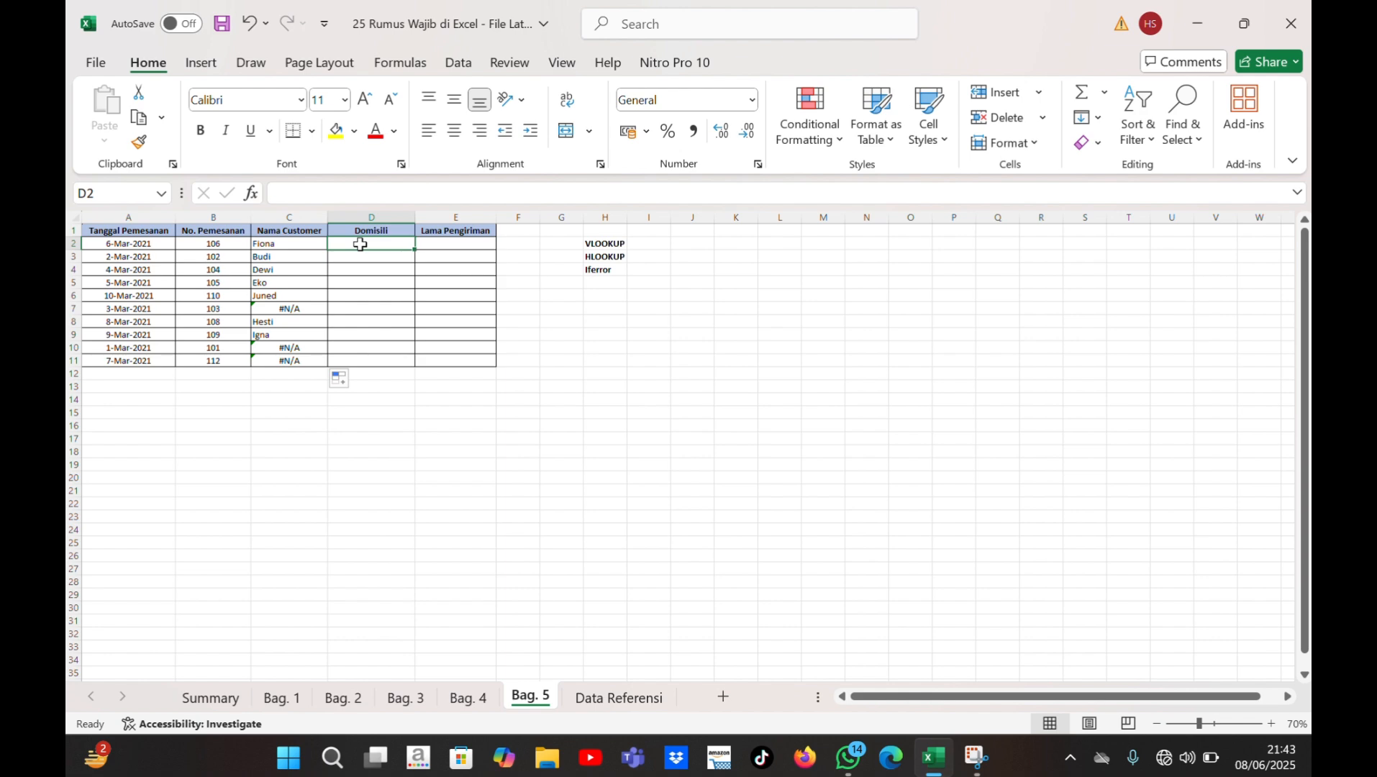
{"action": "type", "text": "=v"}
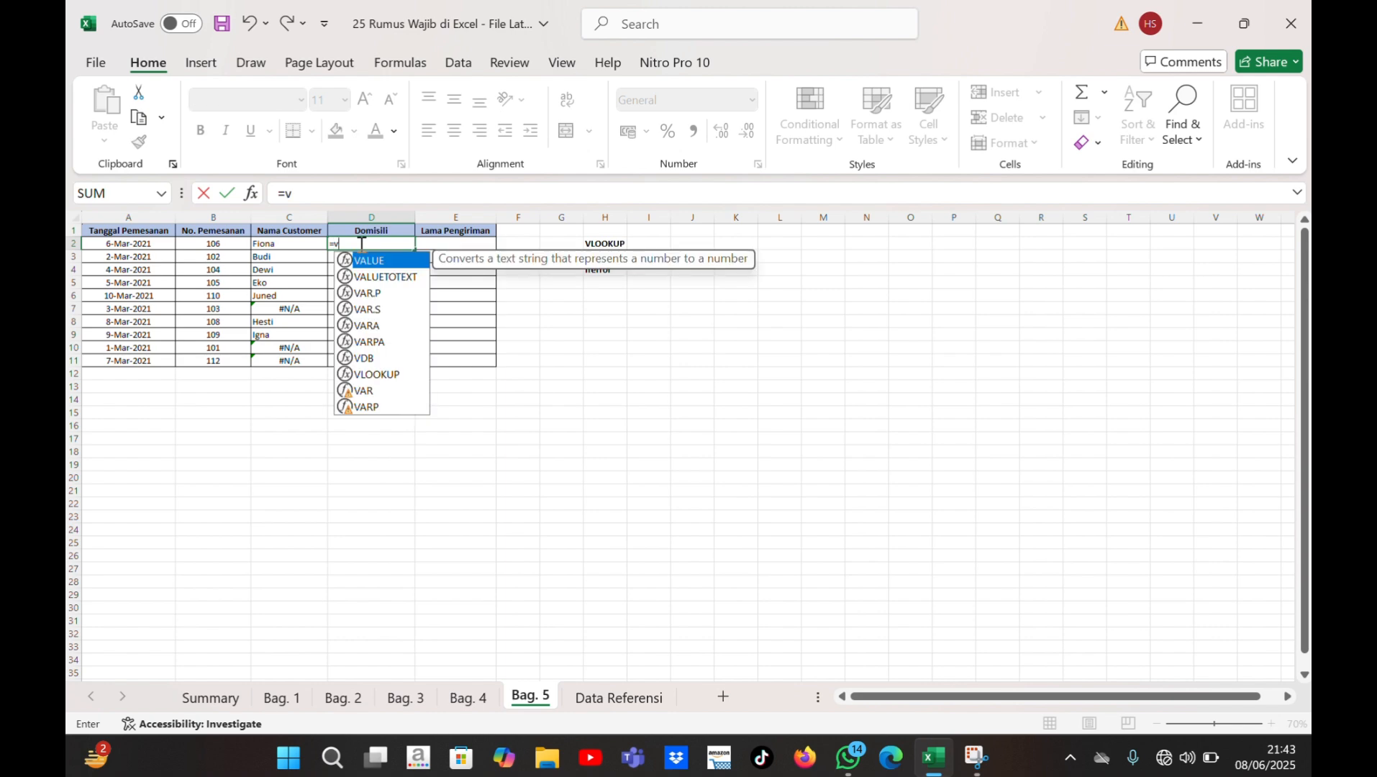
{"action": "type", "text": "loo"}
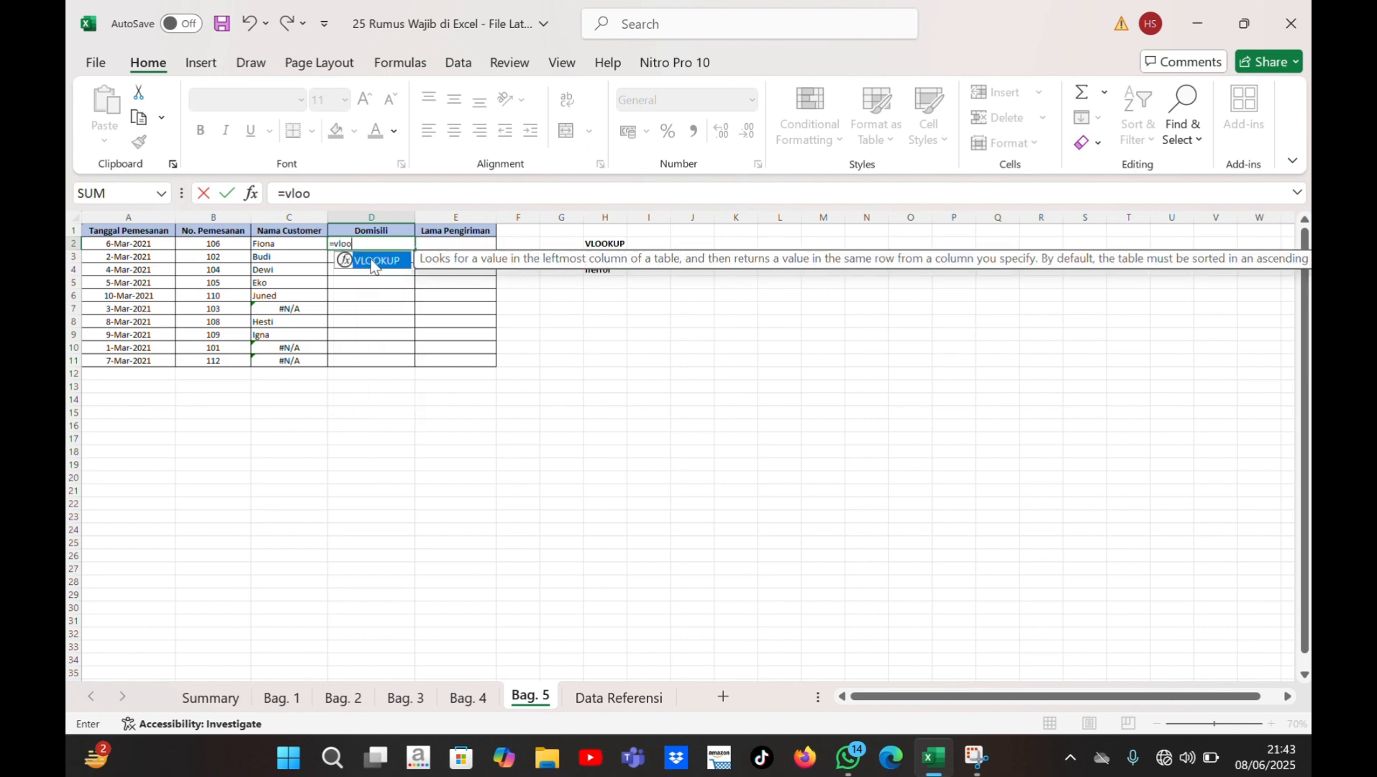
{"action": "double_click", "coordinate": [373, 261]}
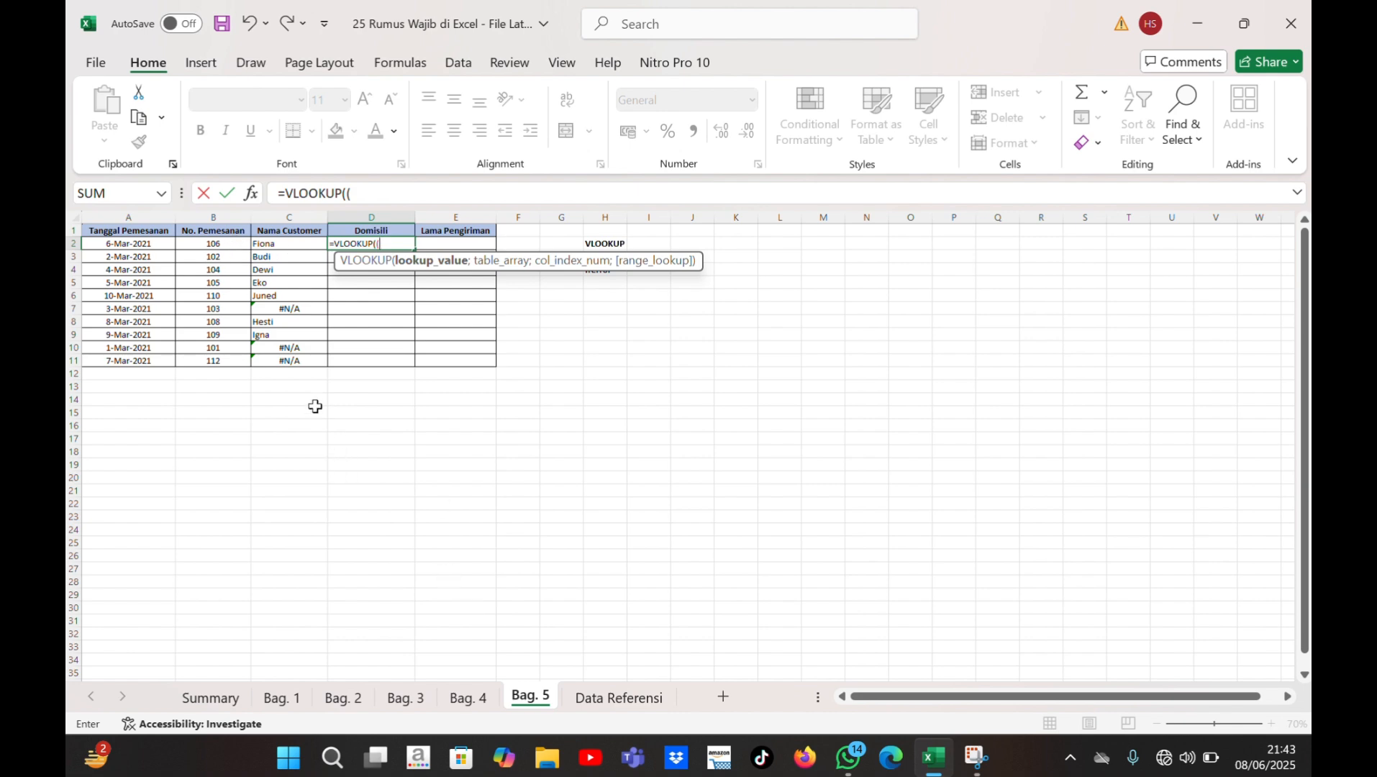
{"action": "left_click", "coordinate": [214, 244]}
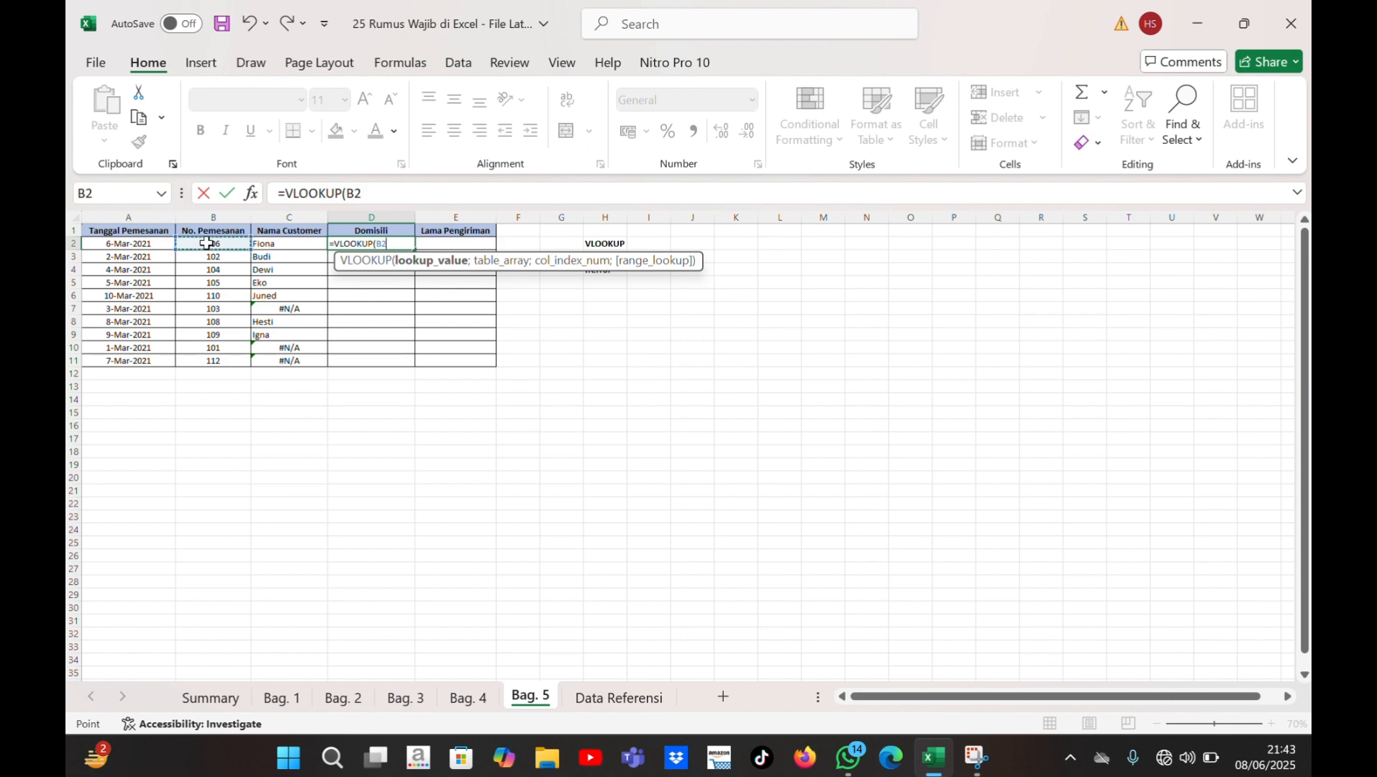
{"action": "type", "text": ";"}
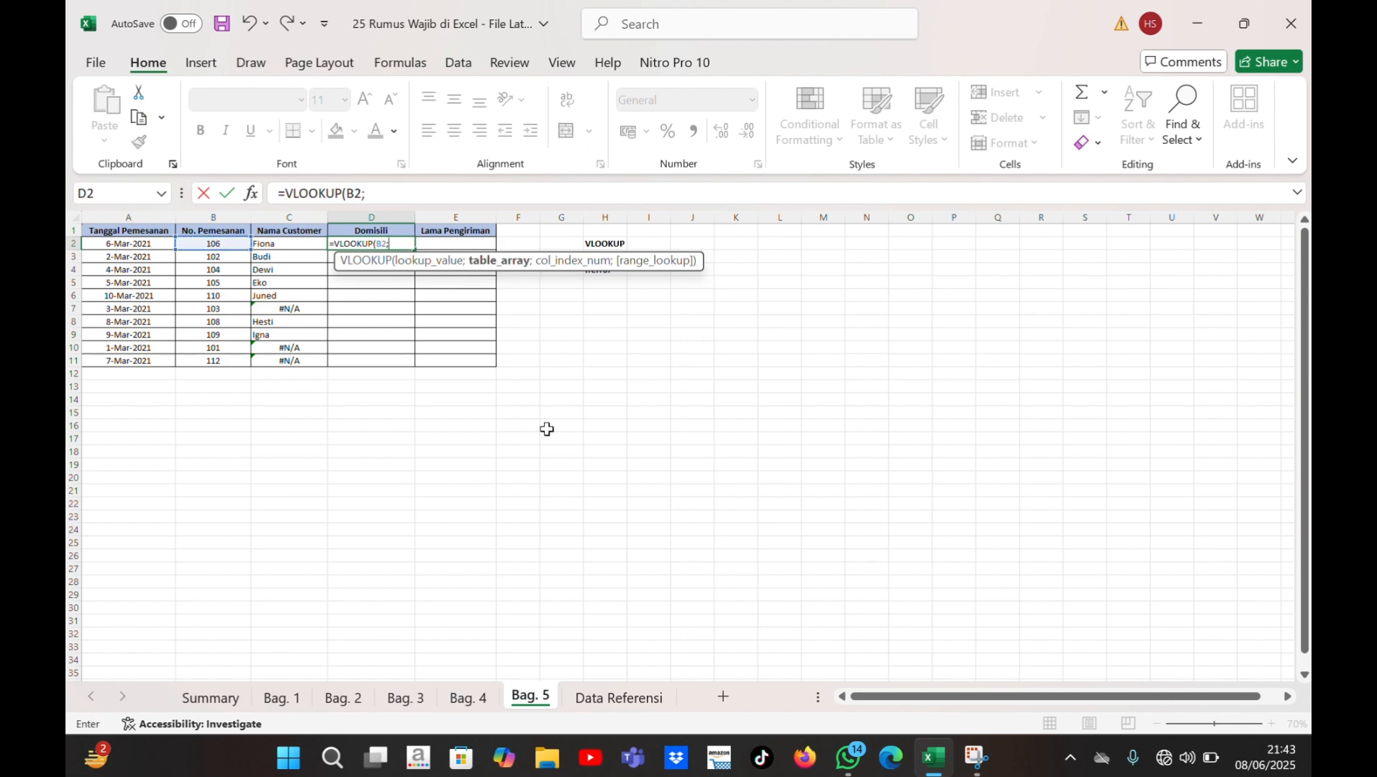
{"action": "left_click", "coordinate": [602, 699]}
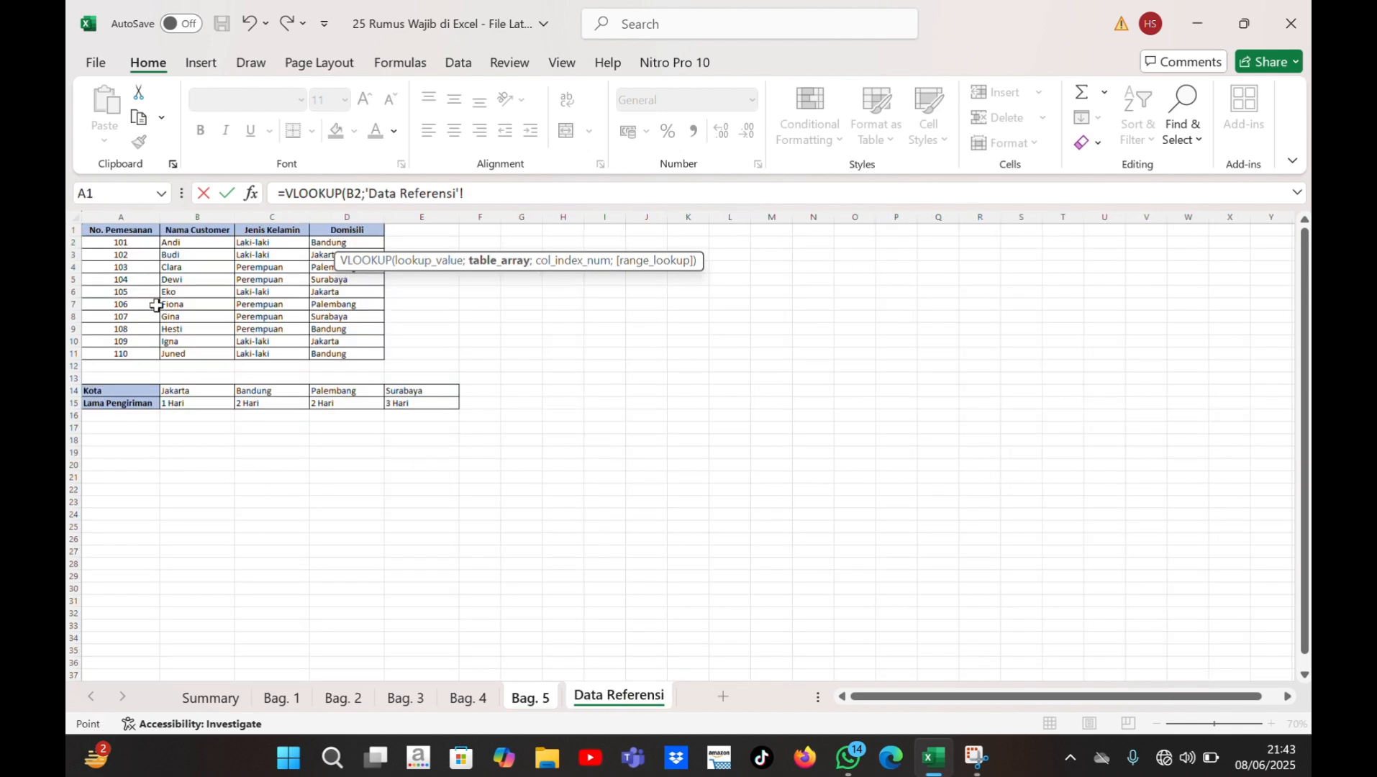
{"action": "left_click_drag", "start_coordinate": [87, 229], "coordinate": [355, 354]}
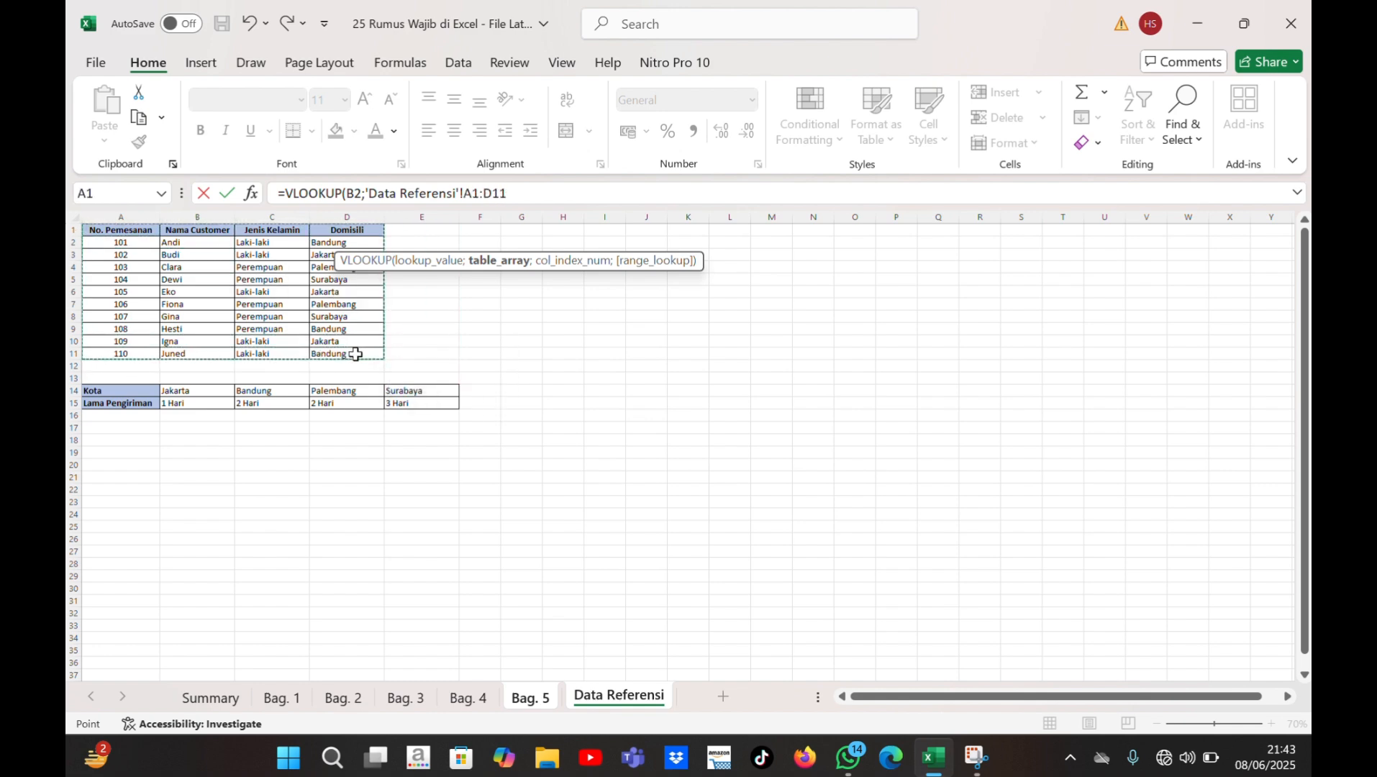
{"action": "type", "text": ";"}
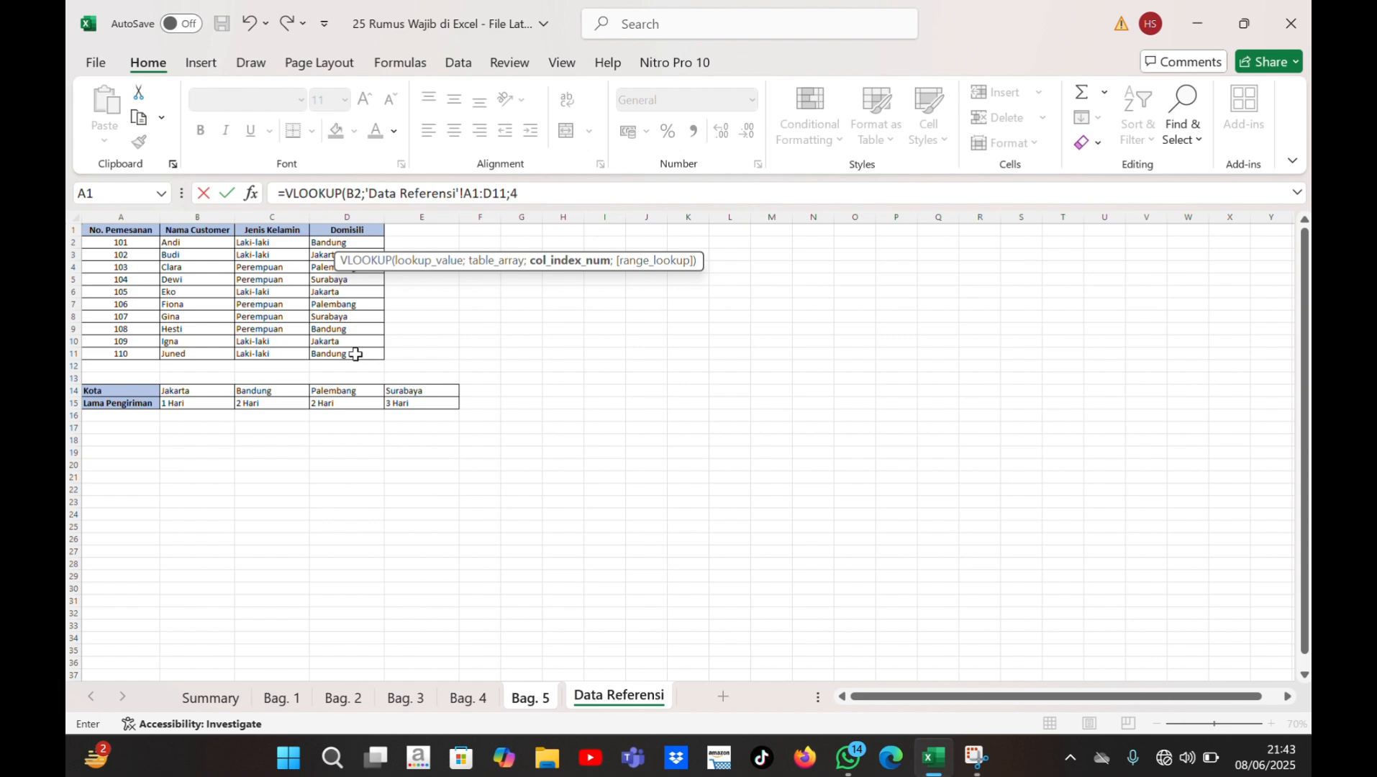
{"action": "type", "text": "4;"}
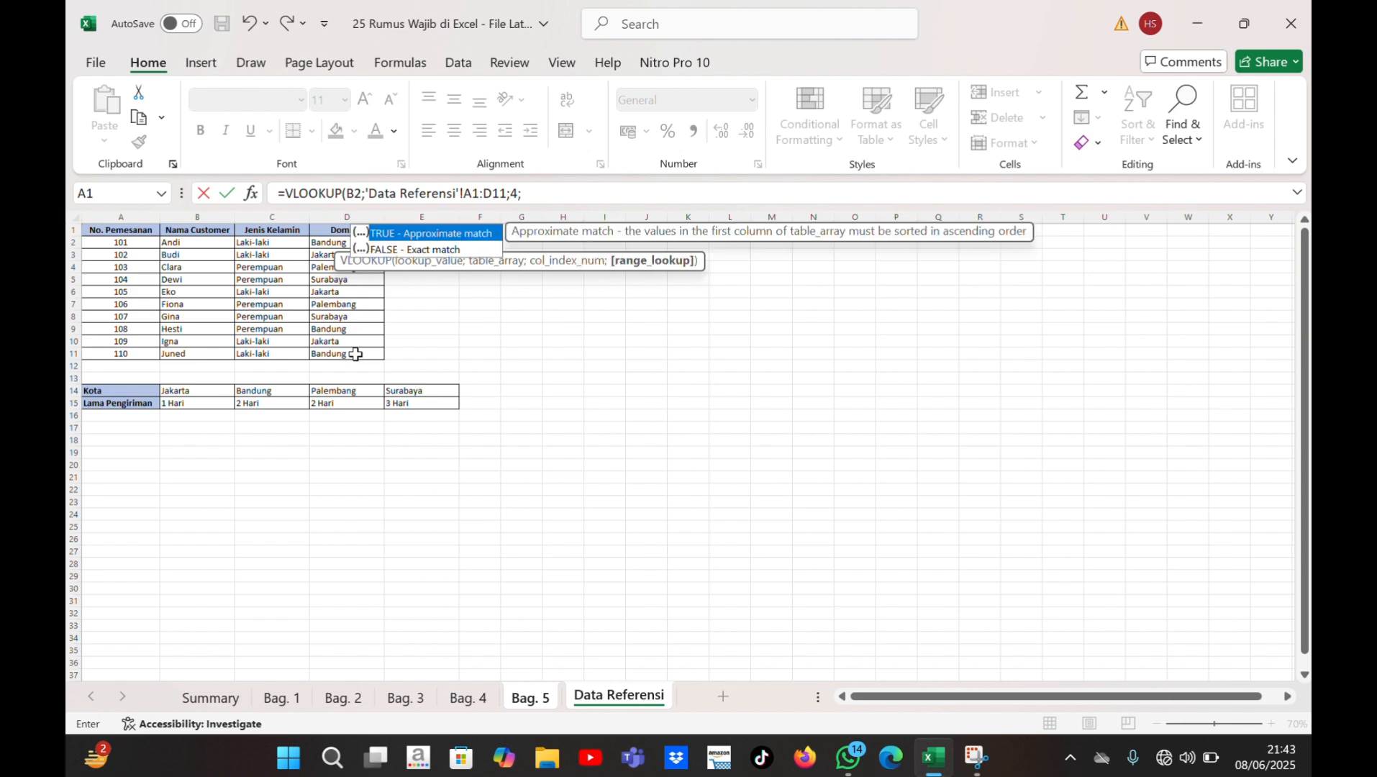
{"action": "type", "text": "0"}
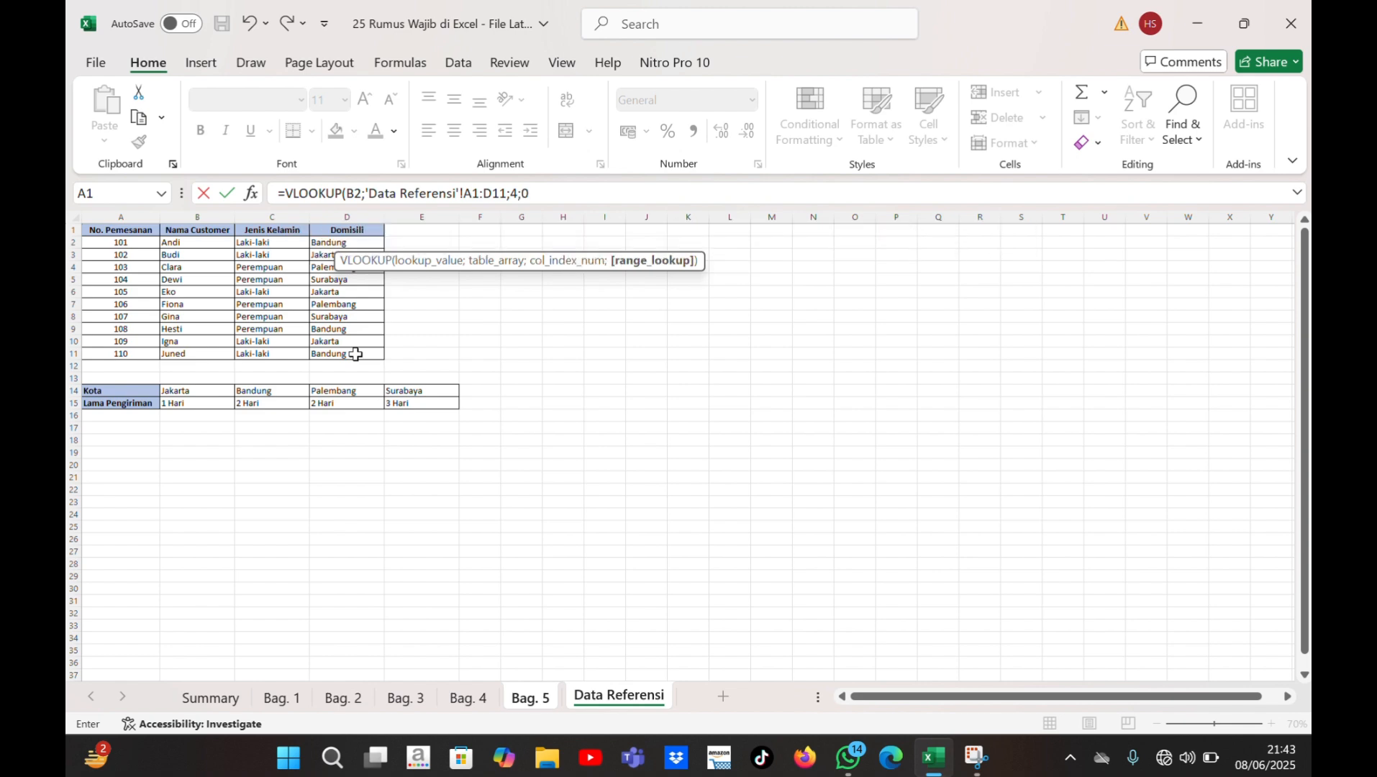
{"action": "type", "text": ")"}
{"action": "key", "text": "Return"}
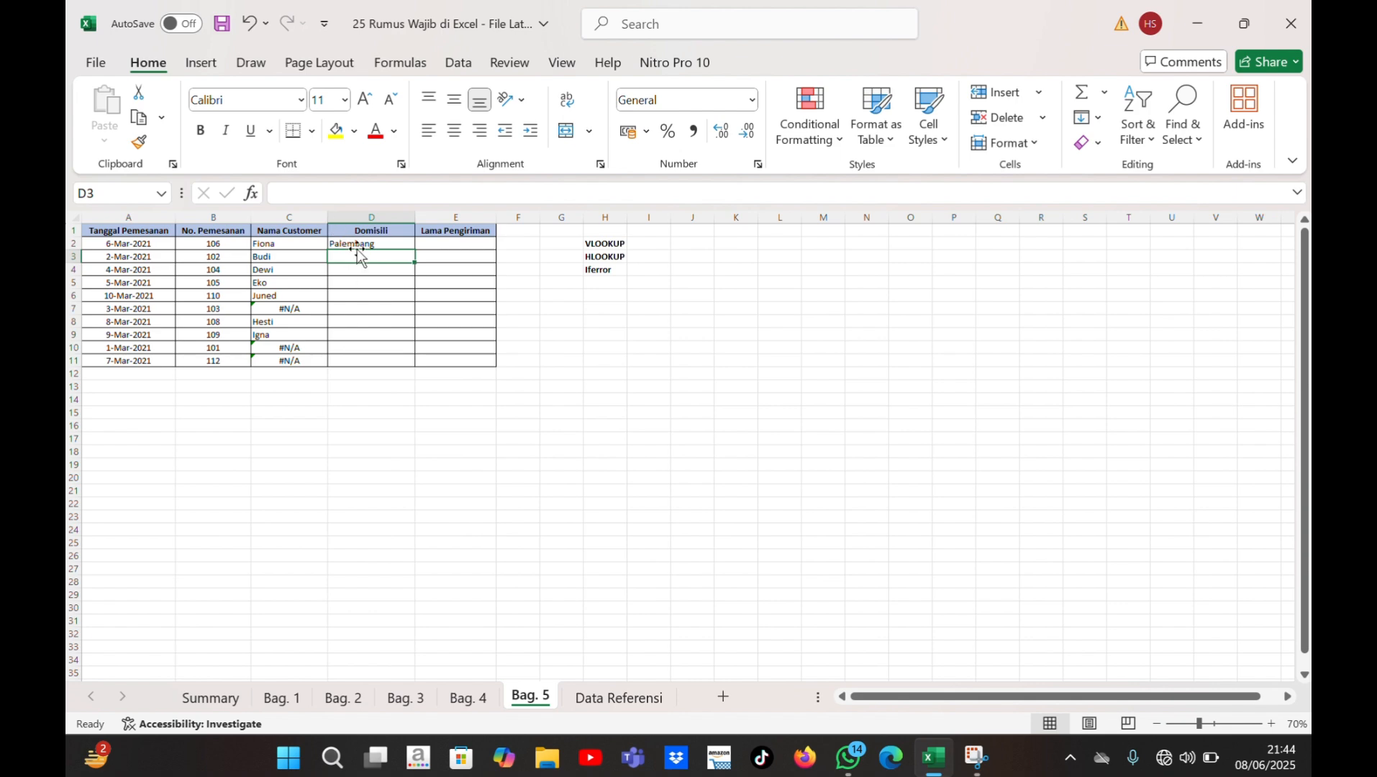
Step: Check the Domisili result against the Data Referensi sheet and fill the lookup formula from D2 down to D11
{"action": "left_click", "coordinate": [611, 693]}
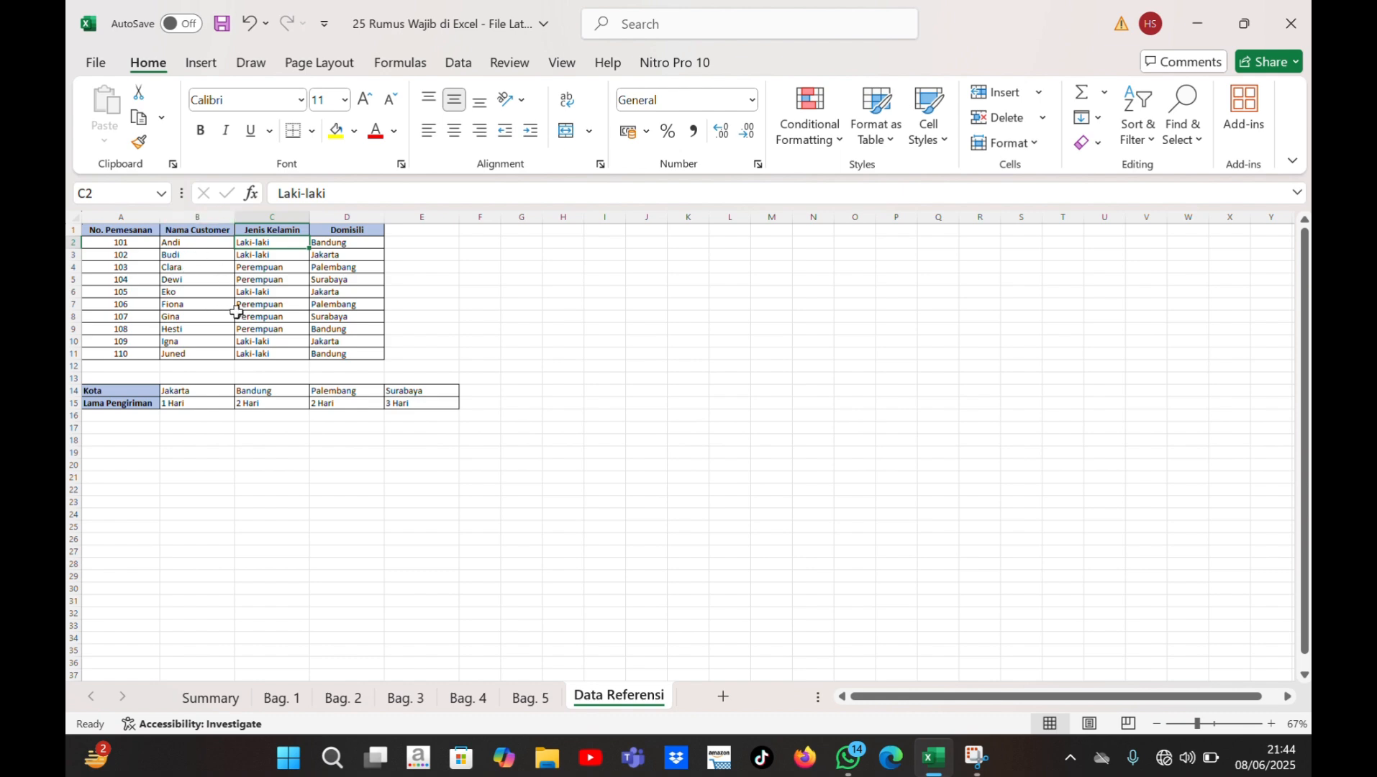
{"action": "left_click", "coordinate": [532, 698]}
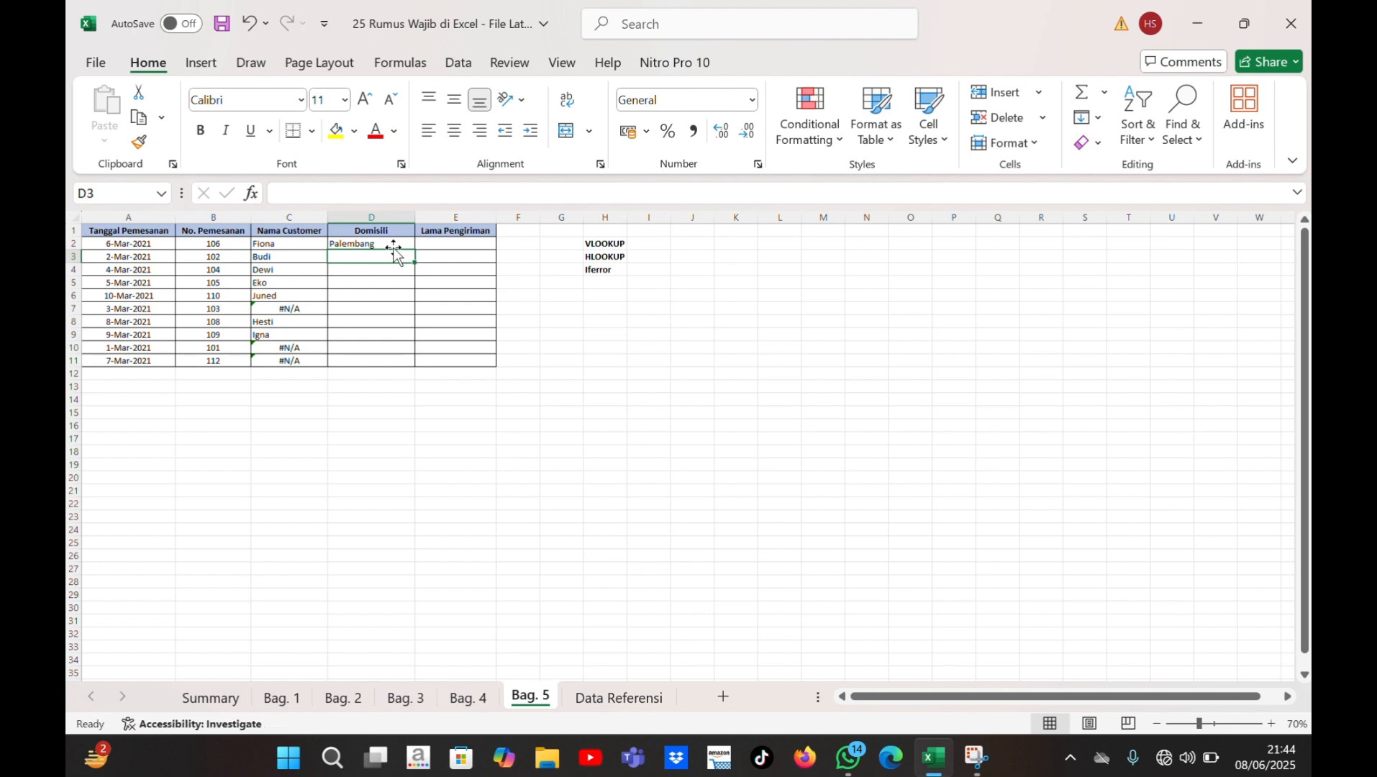
{"action": "left_click", "coordinate": [402, 244]}
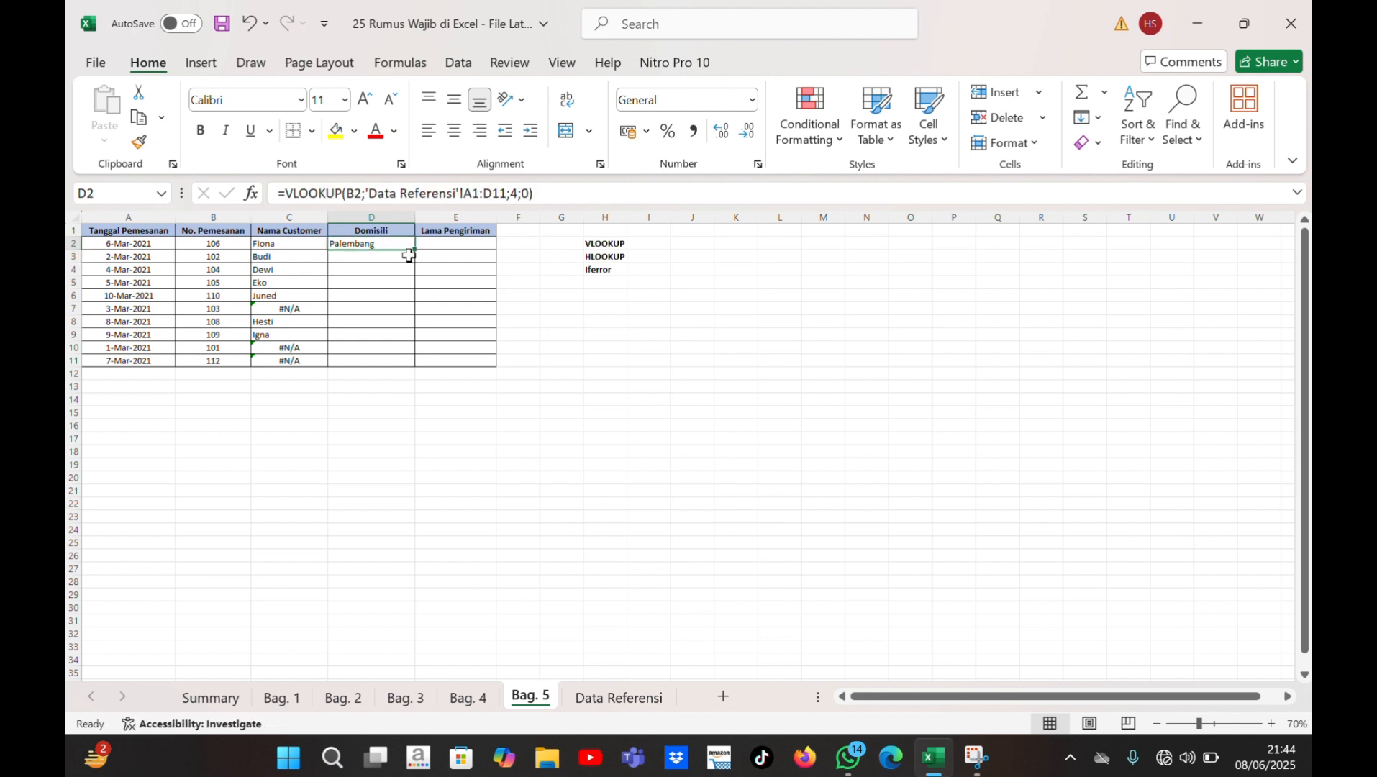
{"action": "left_click_drag", "start_coordinate": [413, 253], "coordinate": [415, 368]}
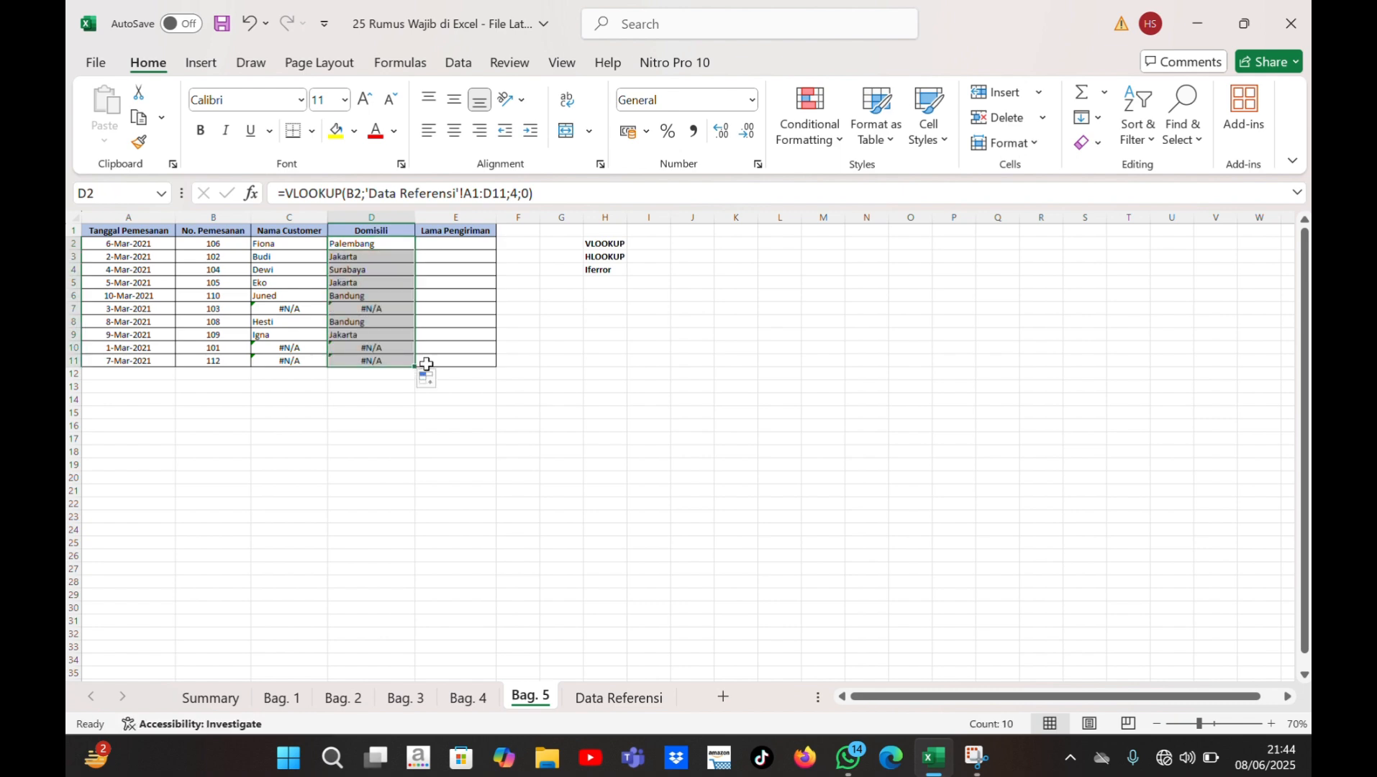
{"action": "left_click", "coordinate": [626, 326]}
{"action": "left_click", "coordinate": [309, 298]}
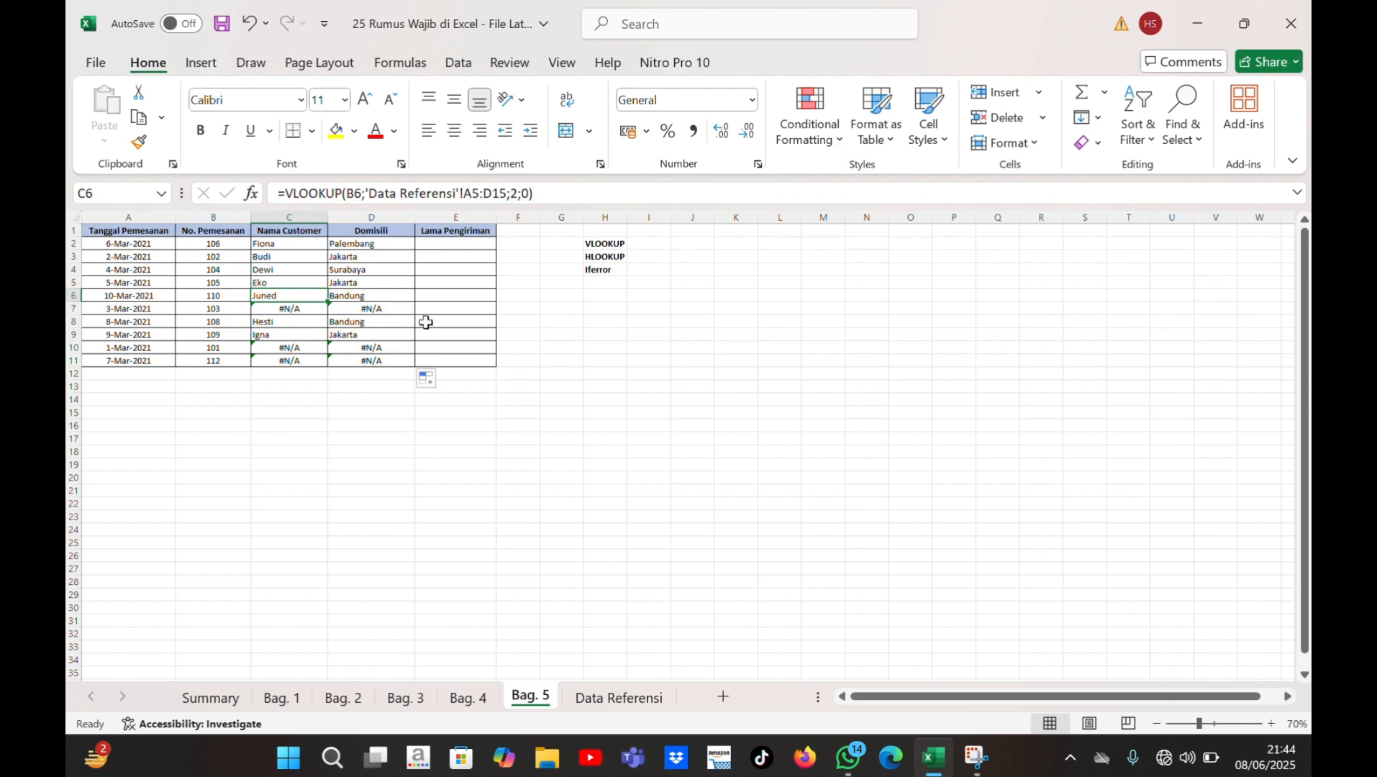
{"action": "left_click", "coordinate": [590, 338]}
{"action": "left_click", "coordinate": [461, 255]}
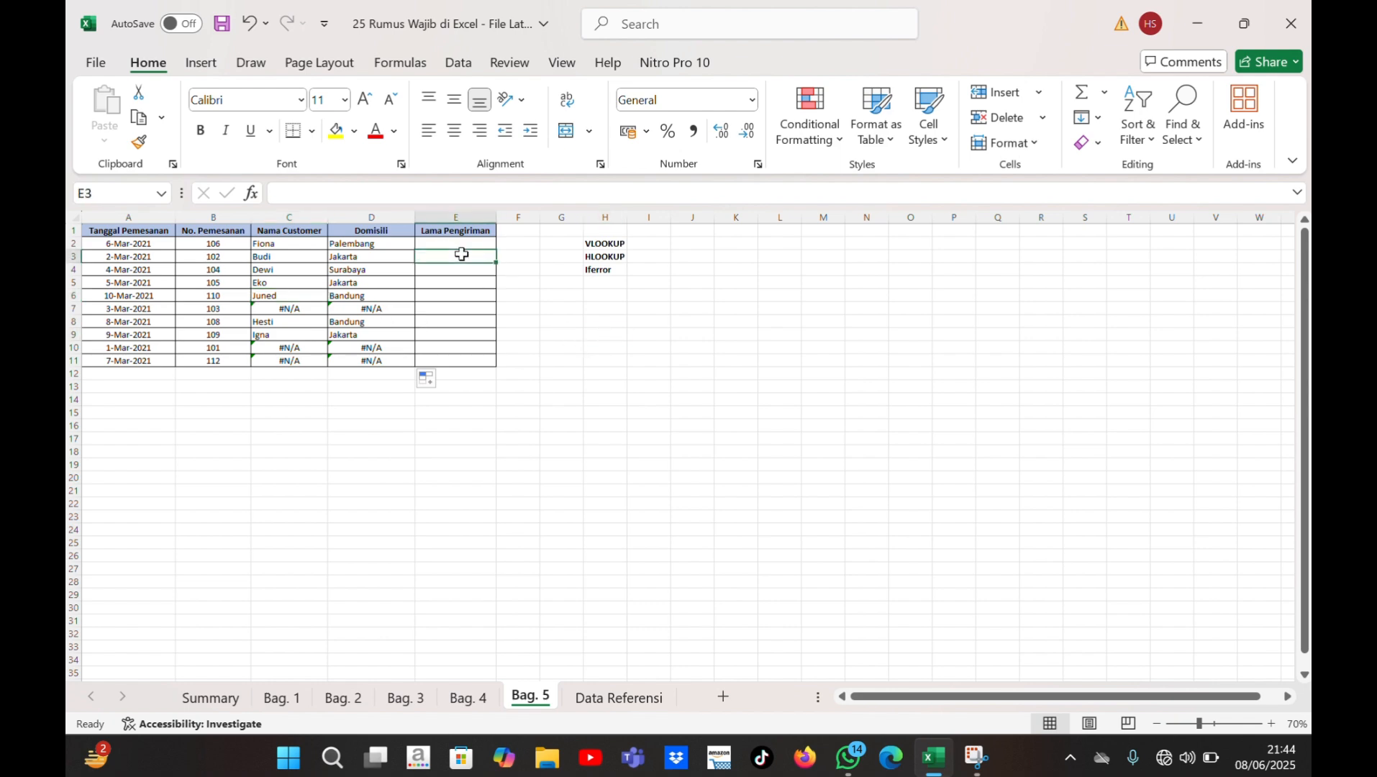
{"action": "left_click", "coordinate": [463, 241]}
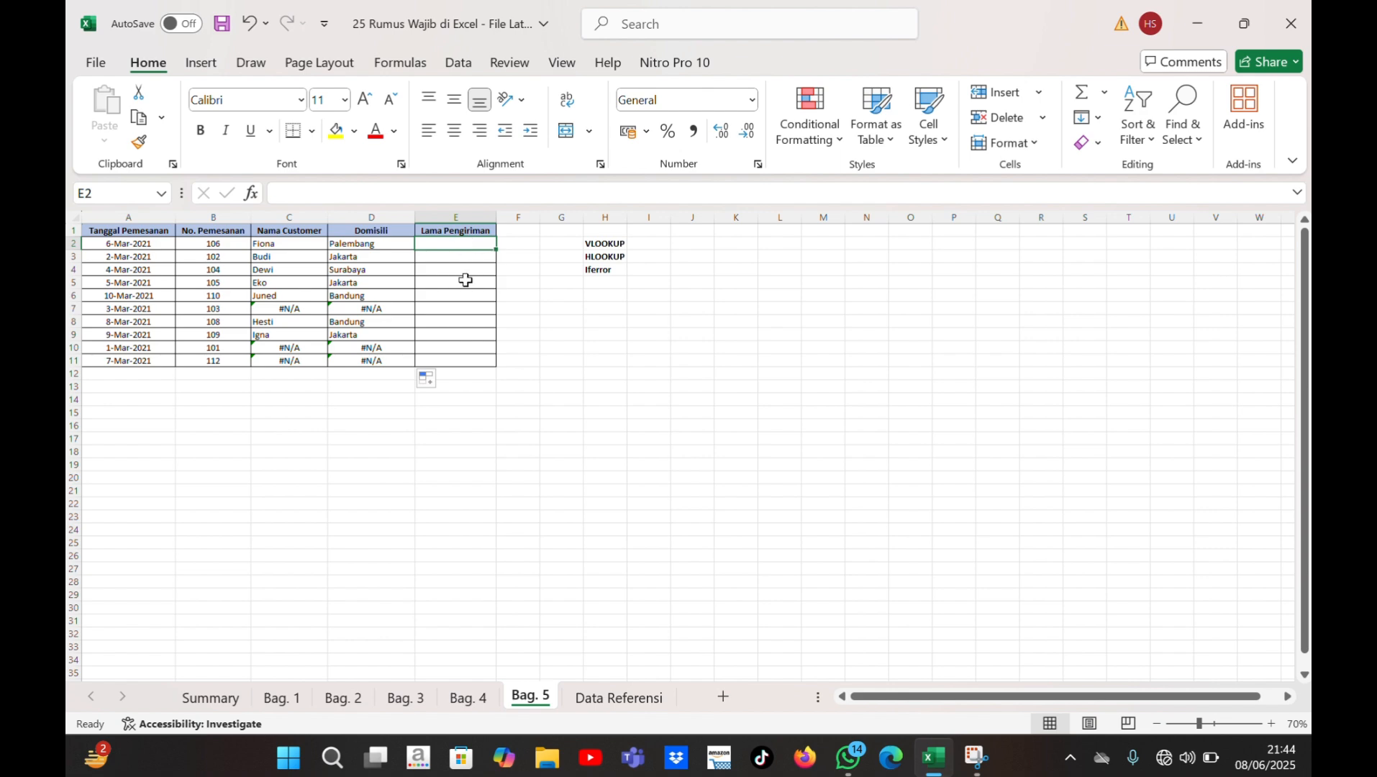
{"action": "type", "text": "==h"}
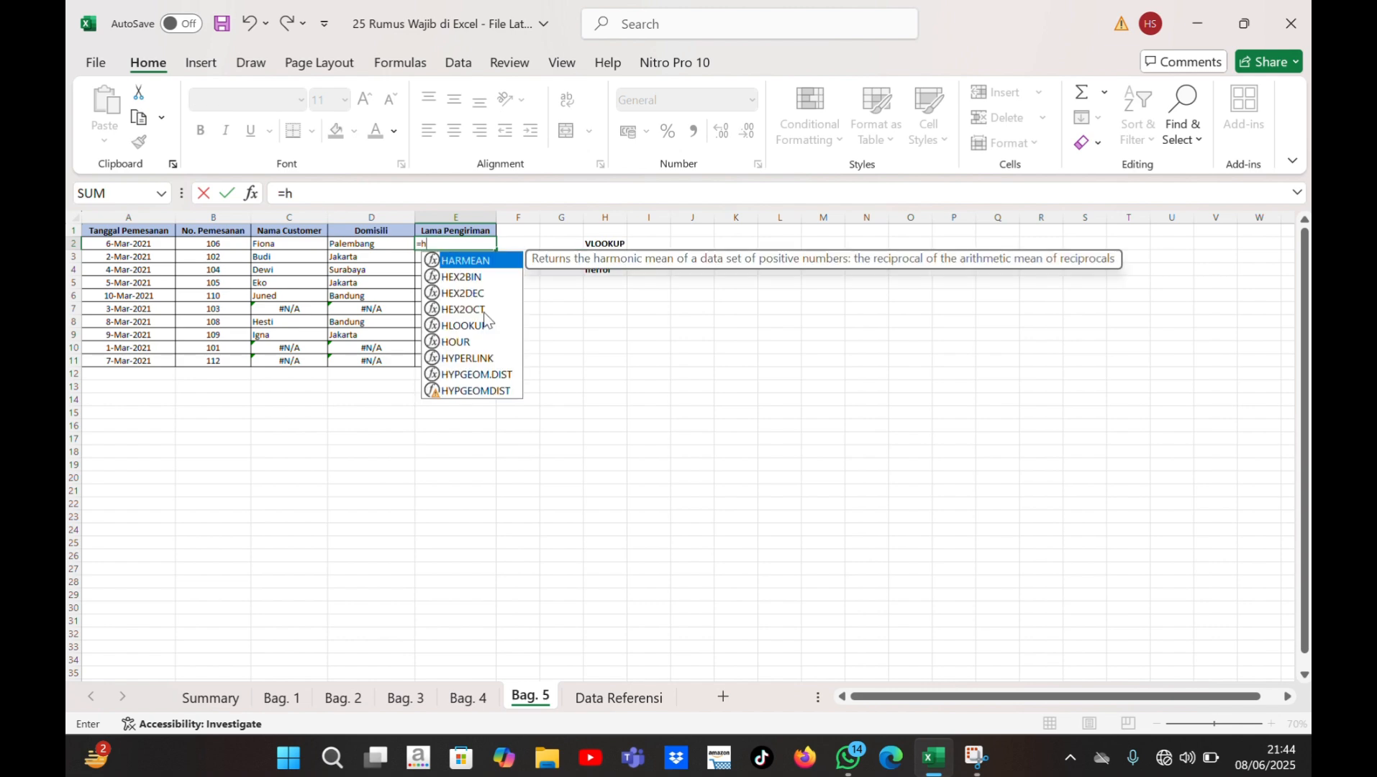
{"action": "type", "text": "l"}
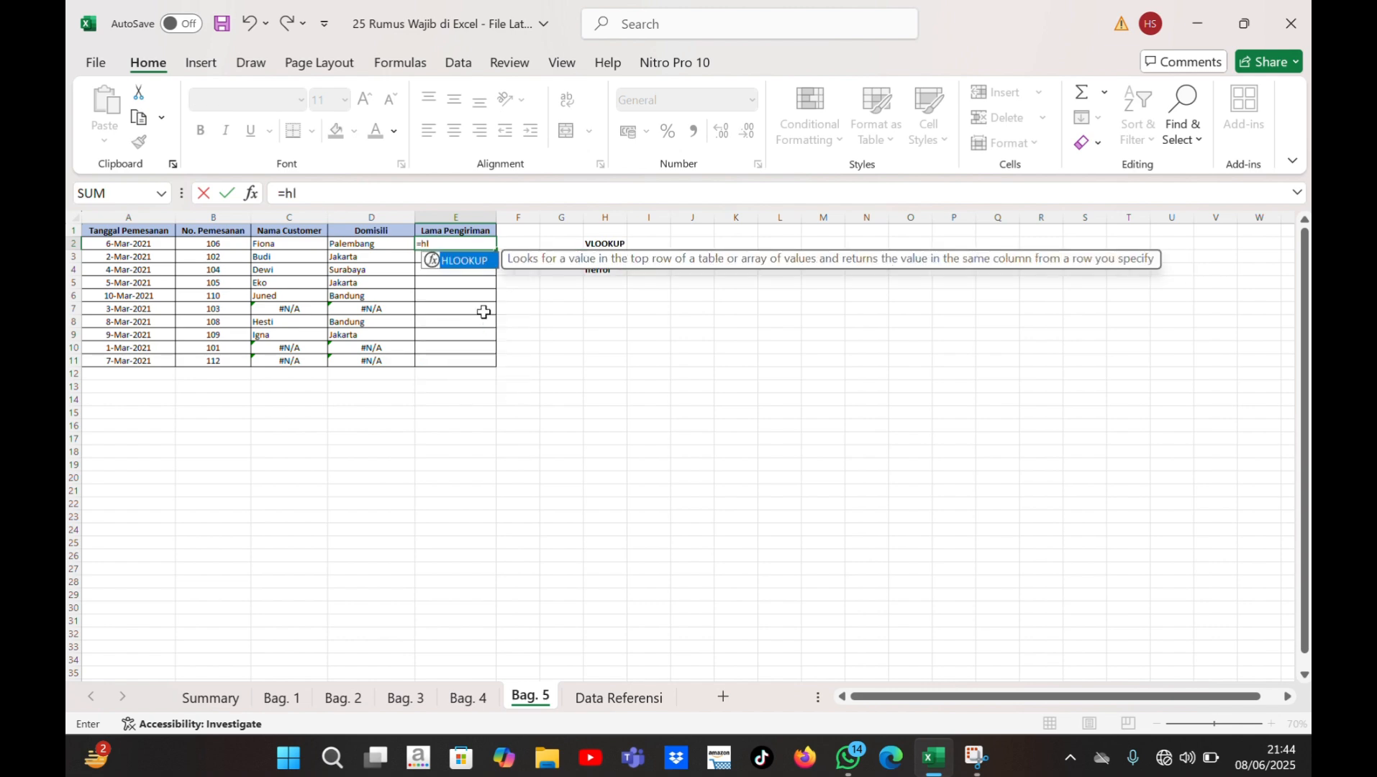
{"action": "type", "text": "oo"}
{"action": "left_click", "coordinate": [470, 269]}
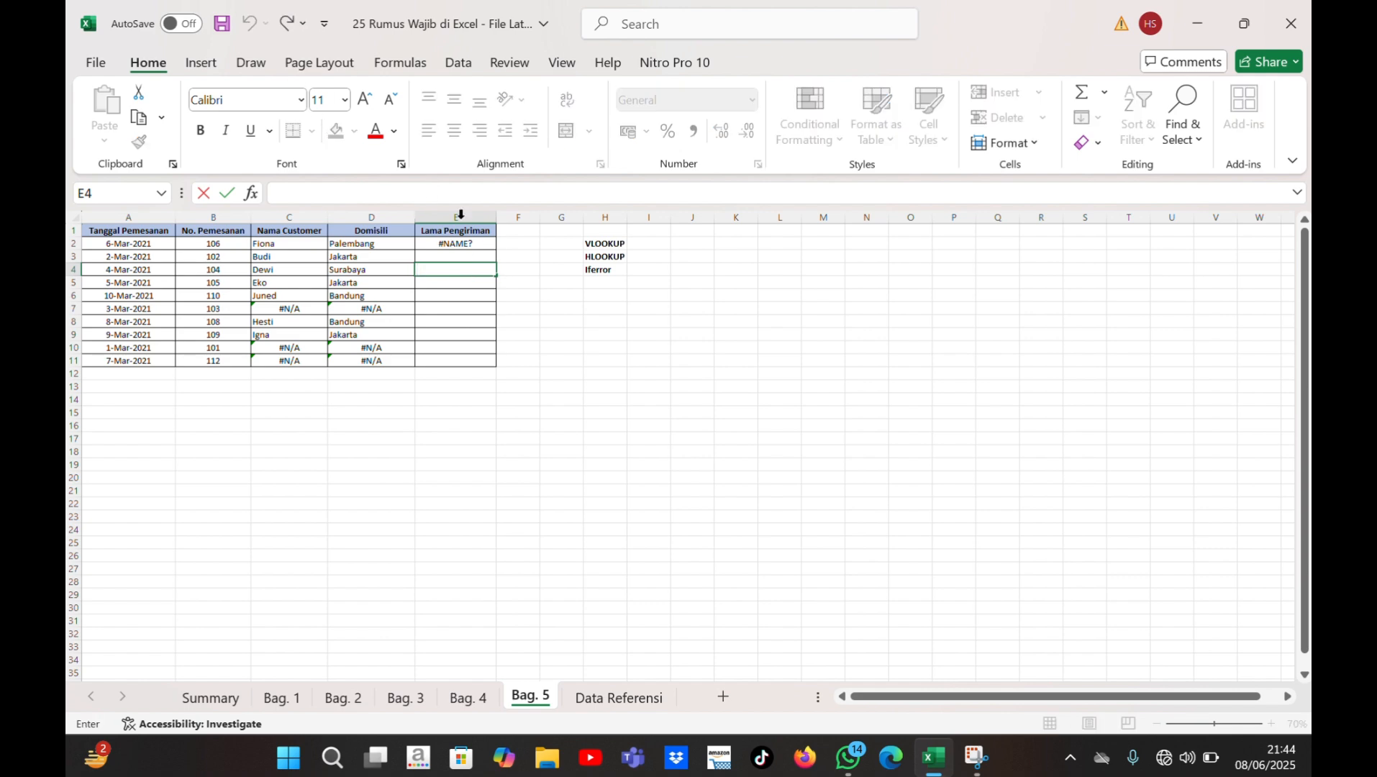
{"action": "left_click", "coordinate": [474, 243]}
{"action": "key", "text": "Delete"}
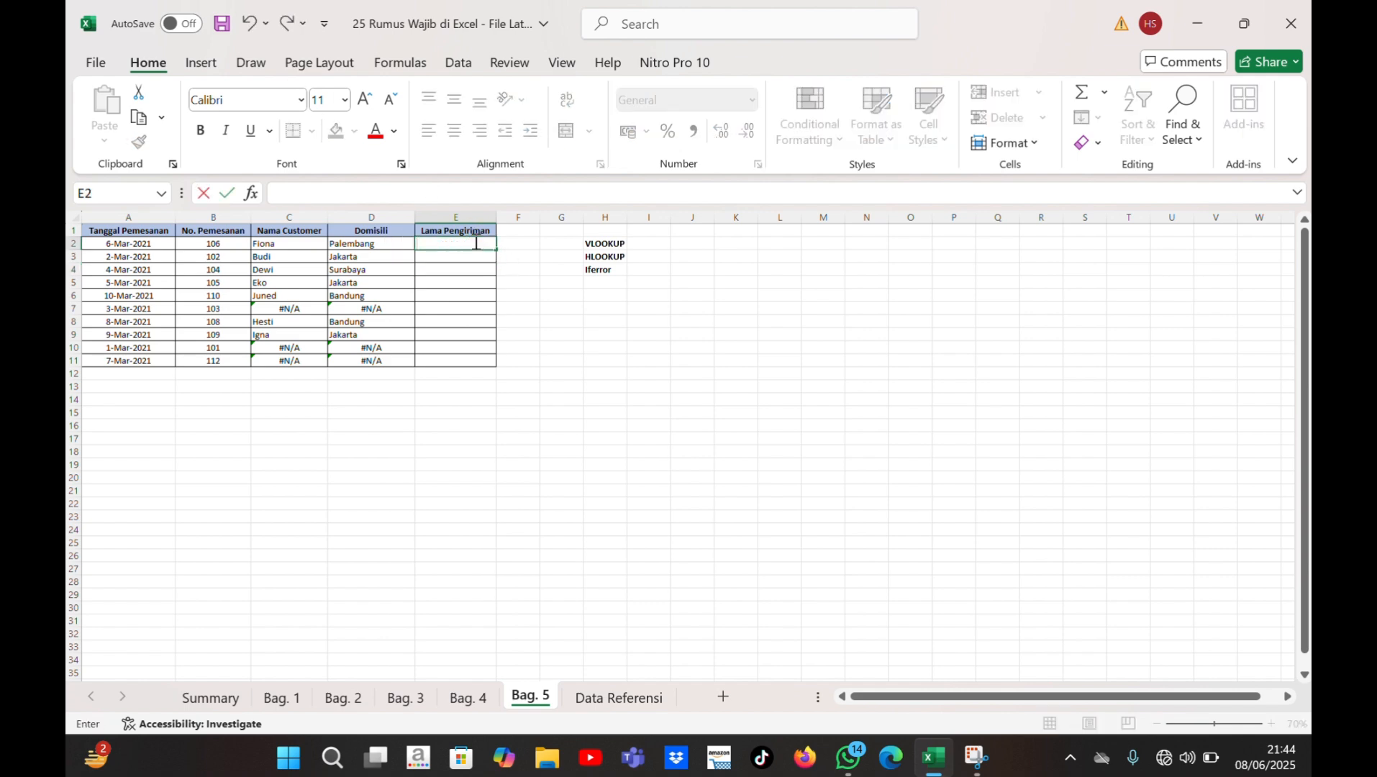
Step: Enter the formula =HLOOKUP(B2;'Data Referensi'!A14:E15;2;0) in E2 of the Lama Pengiriman column
{"action": "type", "text": "=hlo"}
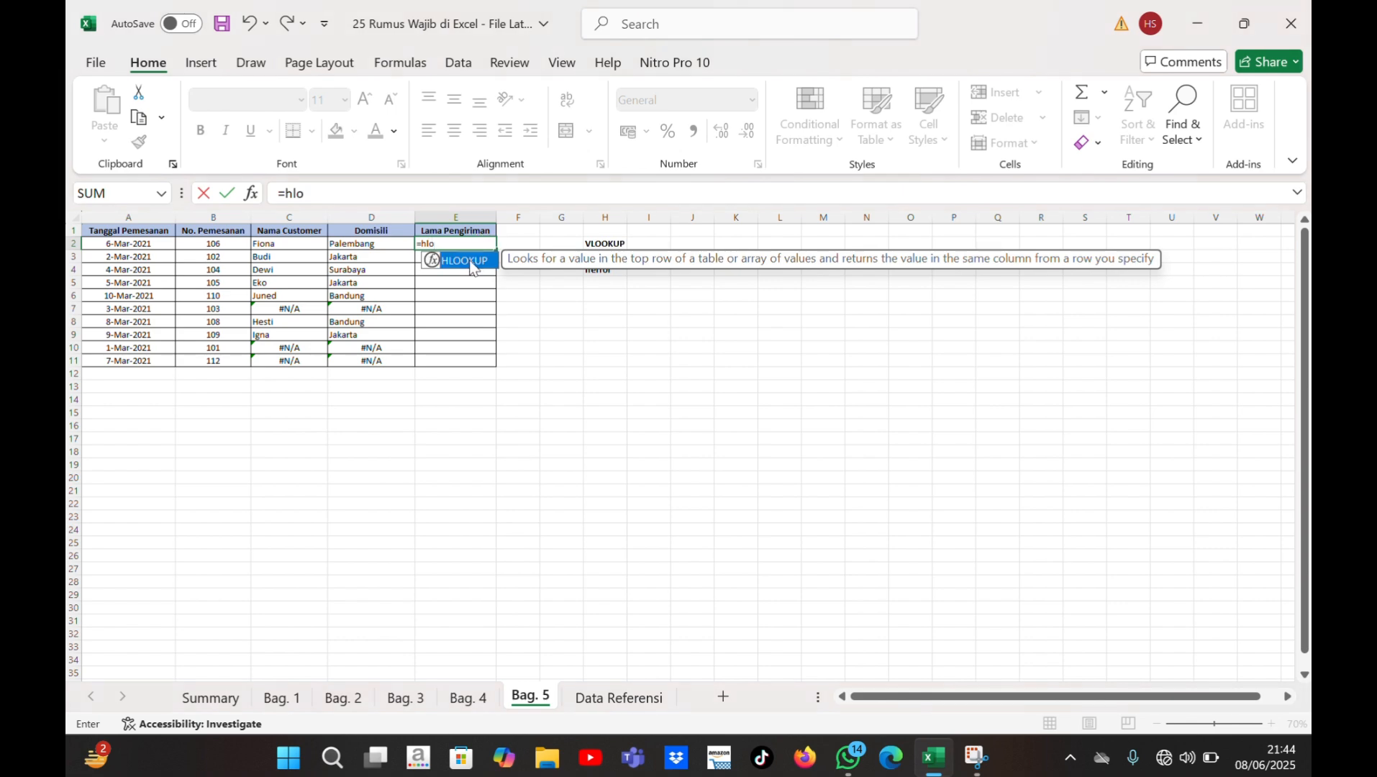
{"action": "double_click", "coordinate": [471, 267]}
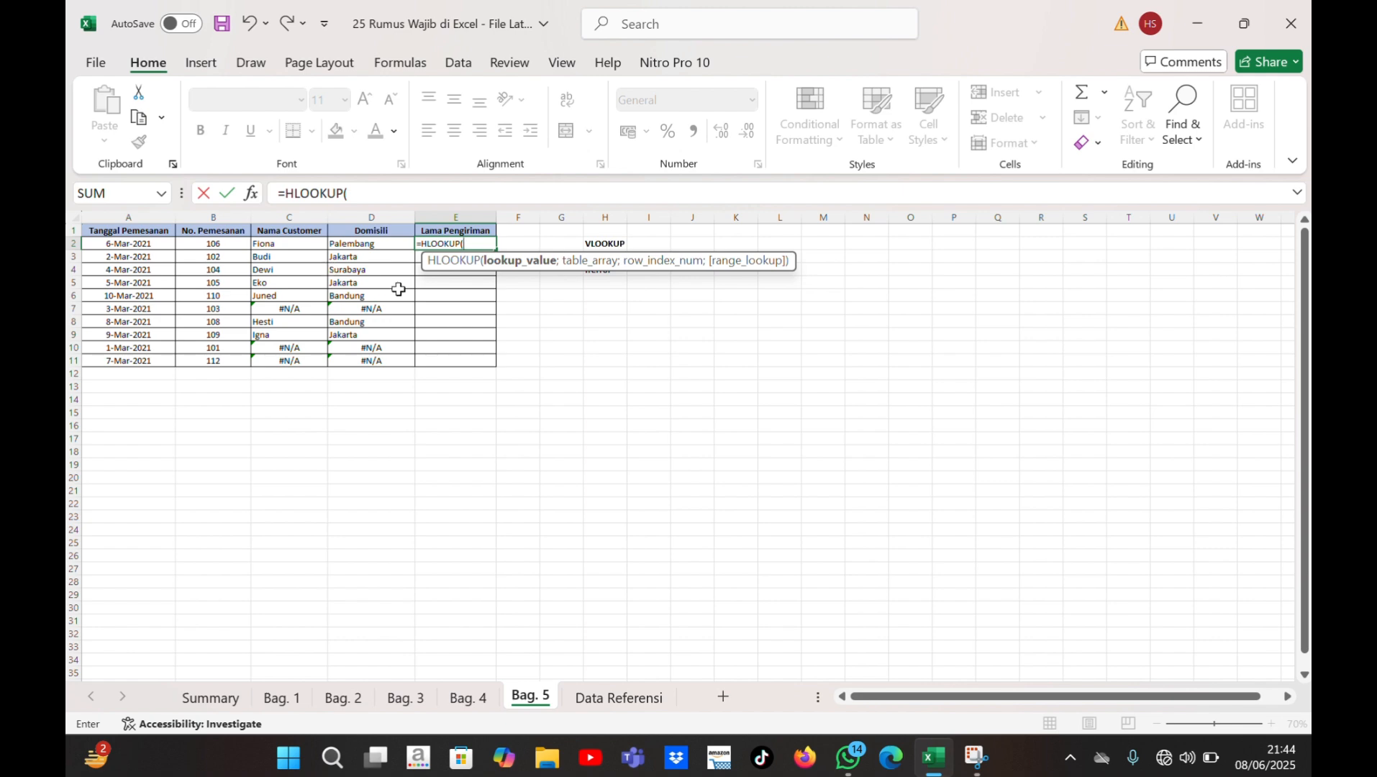
{"action": "left_click", "coordinate": [207, 244]}
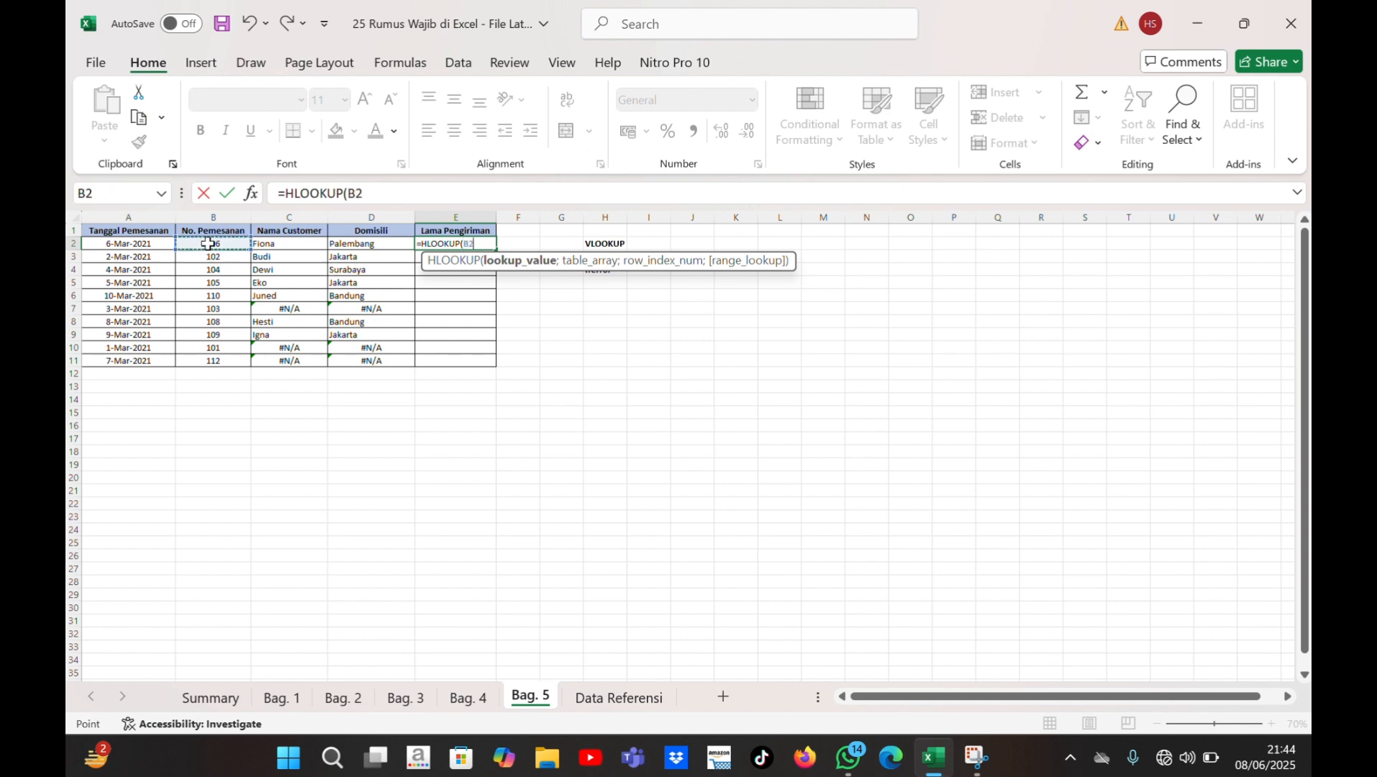
{"action": "type", "text": ";"}
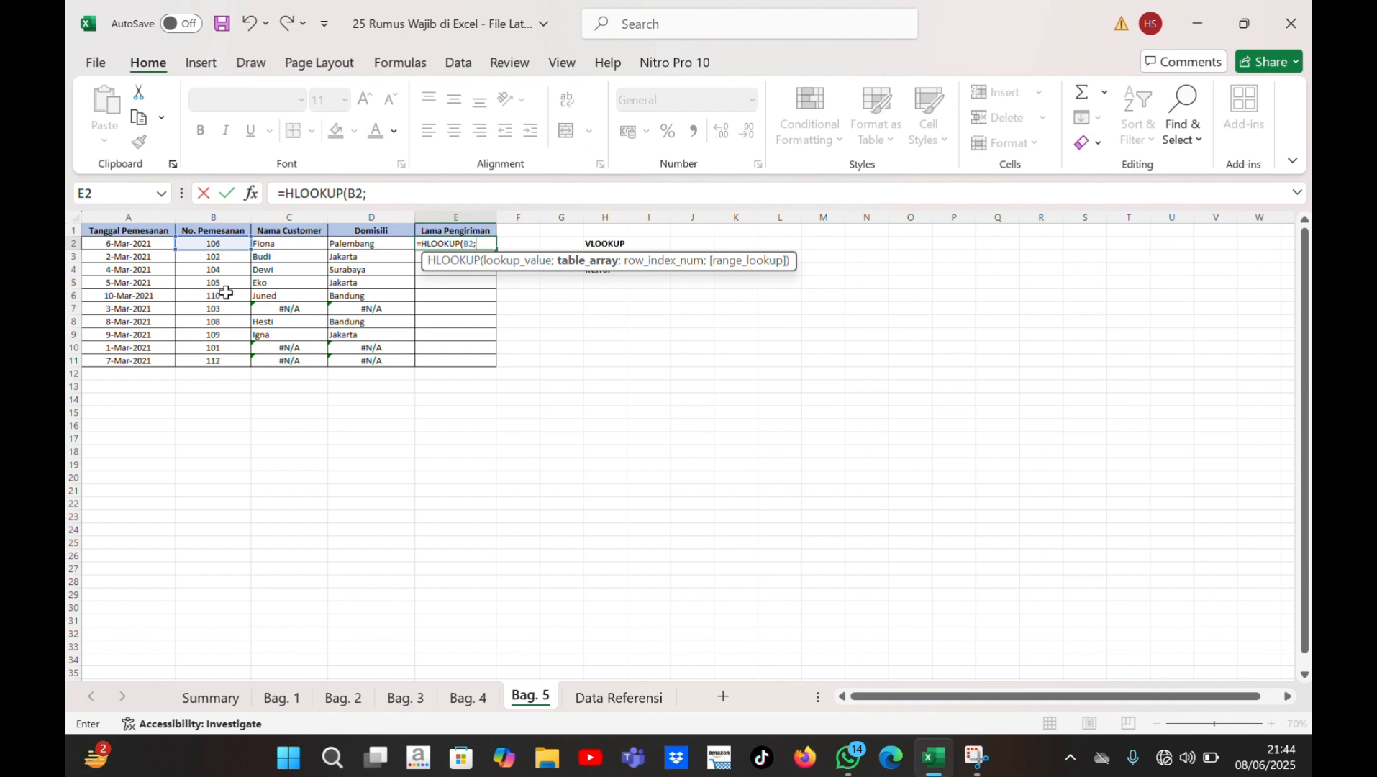
{"action": "left_click", "coordinate": [617, 698]}
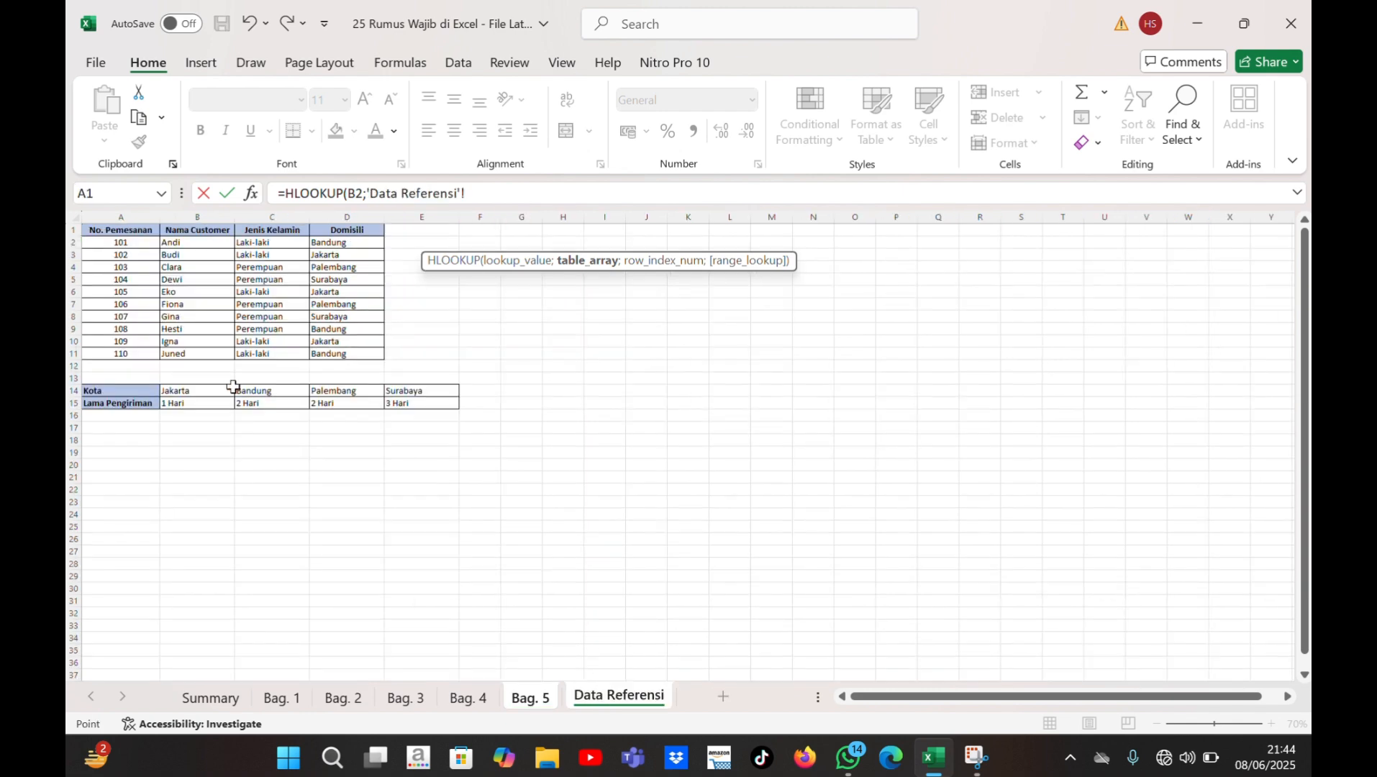
{"action": "left_click_drag", "start_coordinate": [116, 243], "coordinate": [370, 357]}
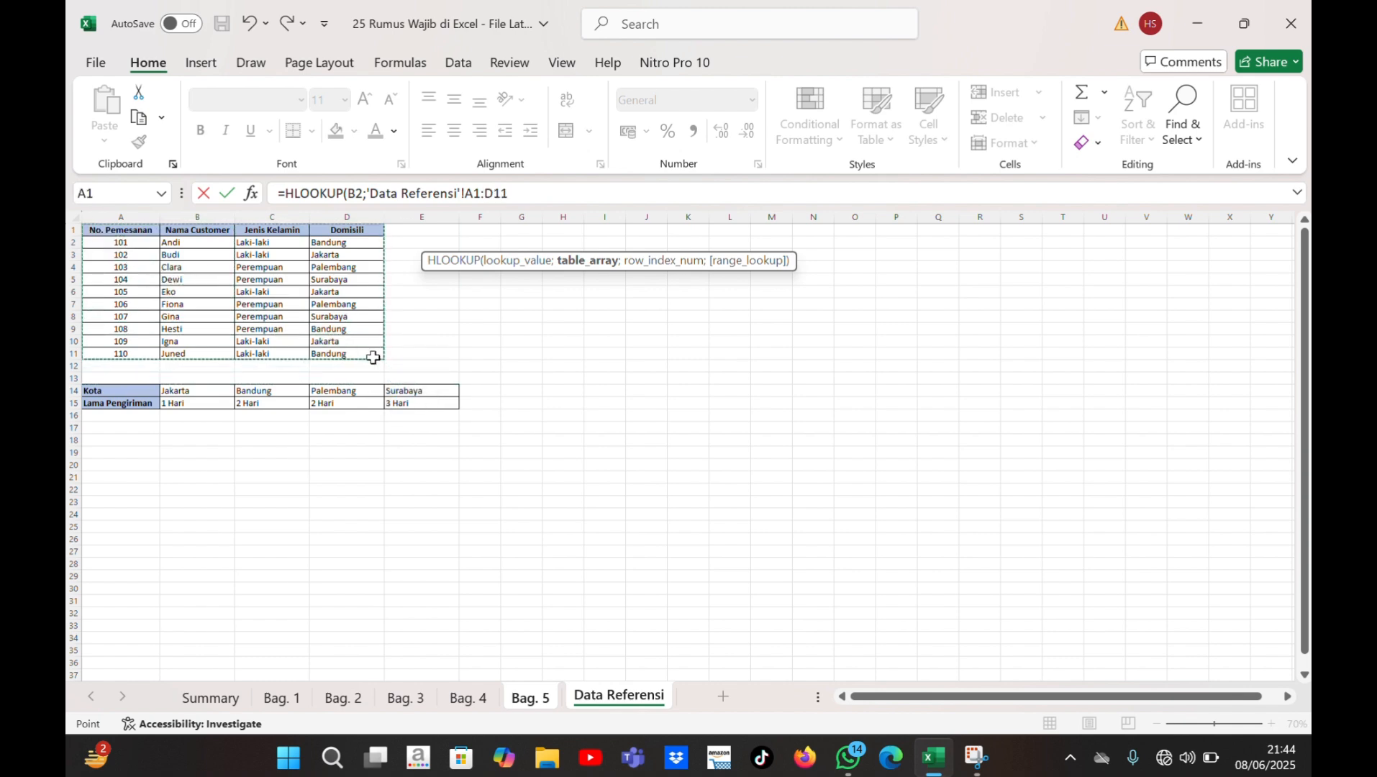
{"action": "left_click", "coordinate": [288, 443]}
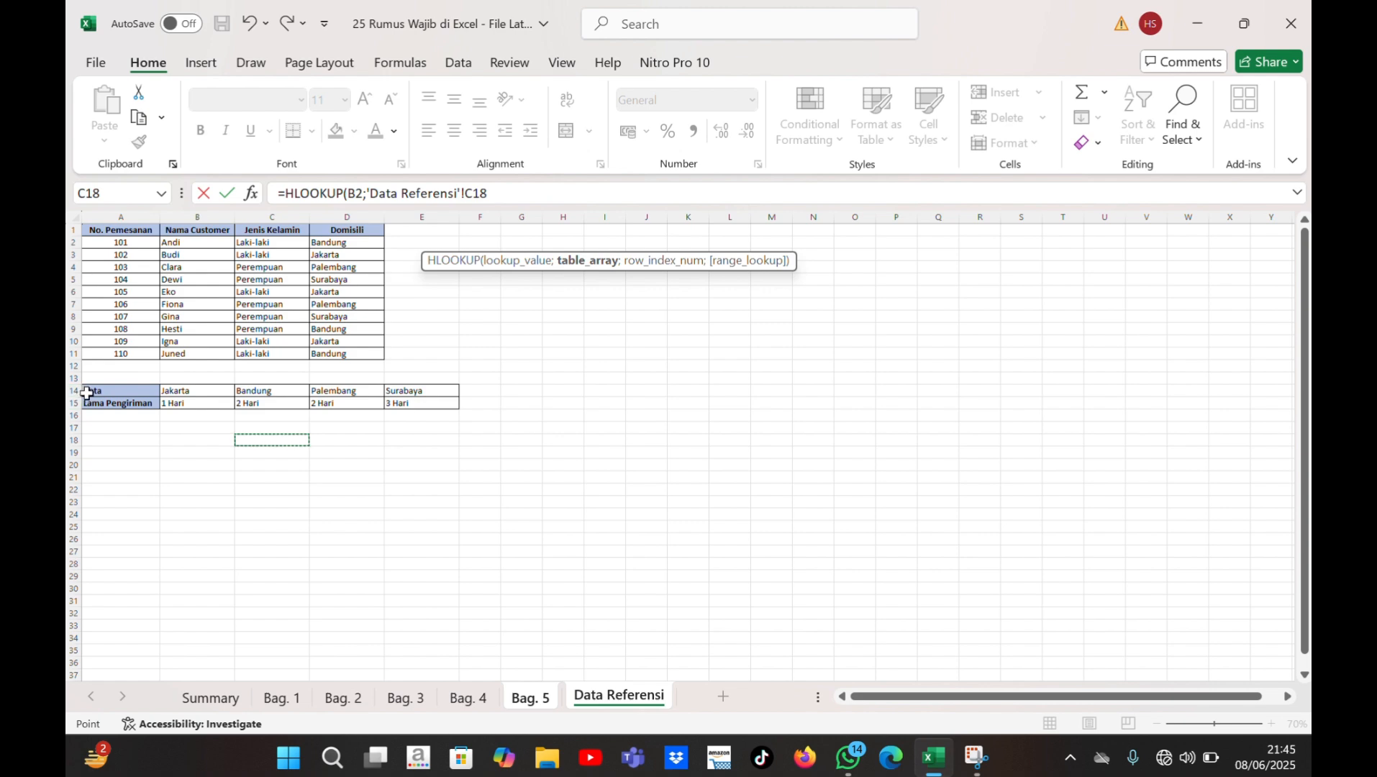
{"action": "left_click_drag", "start_coordinate": [86, 393], "coordinate": [452, 401]}
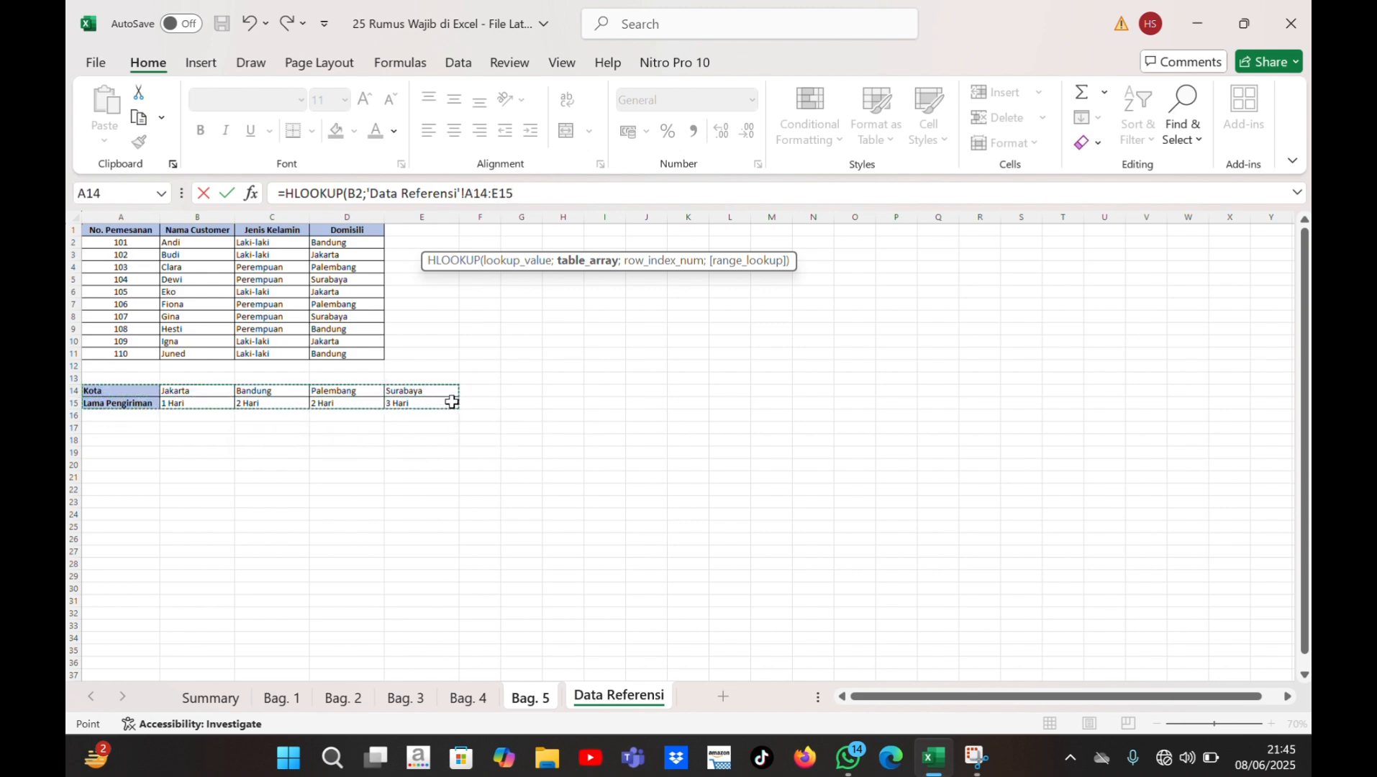
{"action": "type", "text": ";"}
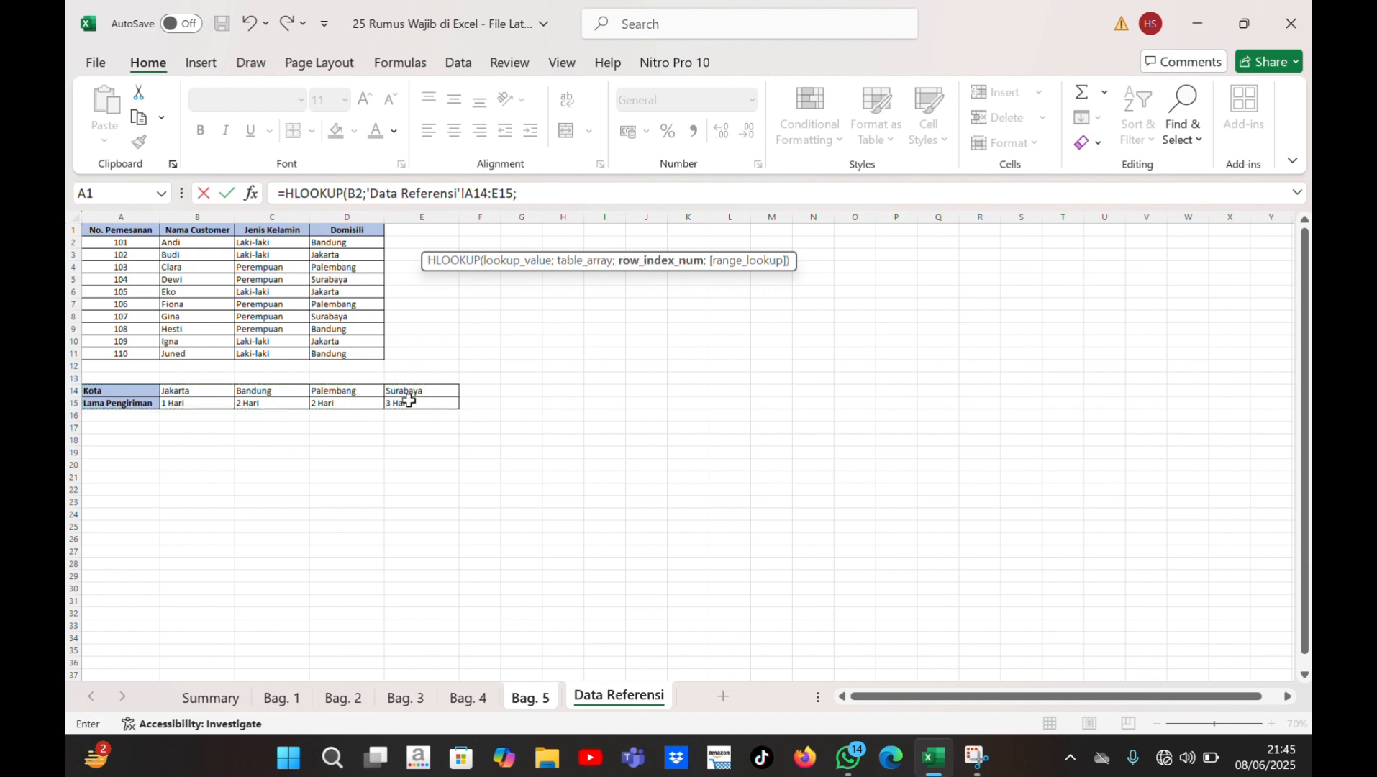
{"action": "type", "text": "2;0"}
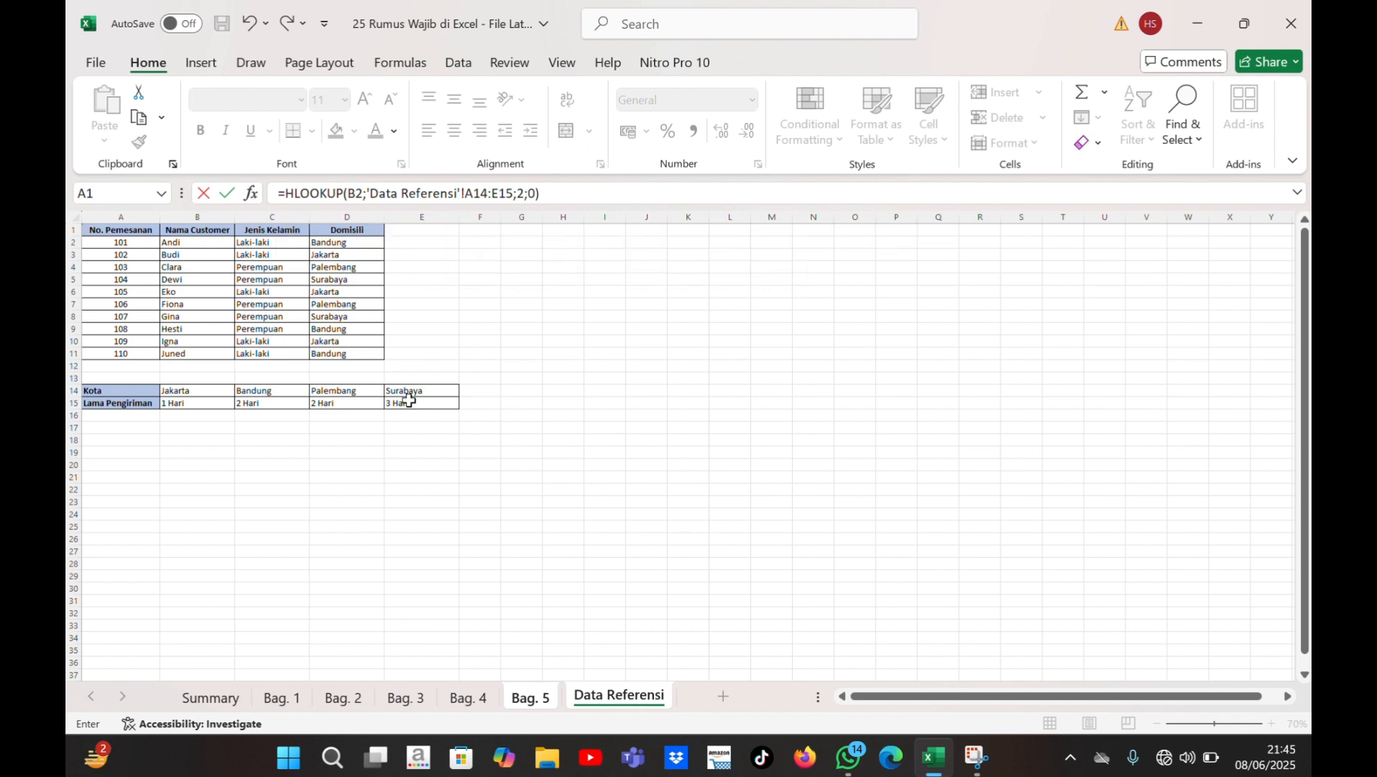
{"action": "key", "text": "Return"}
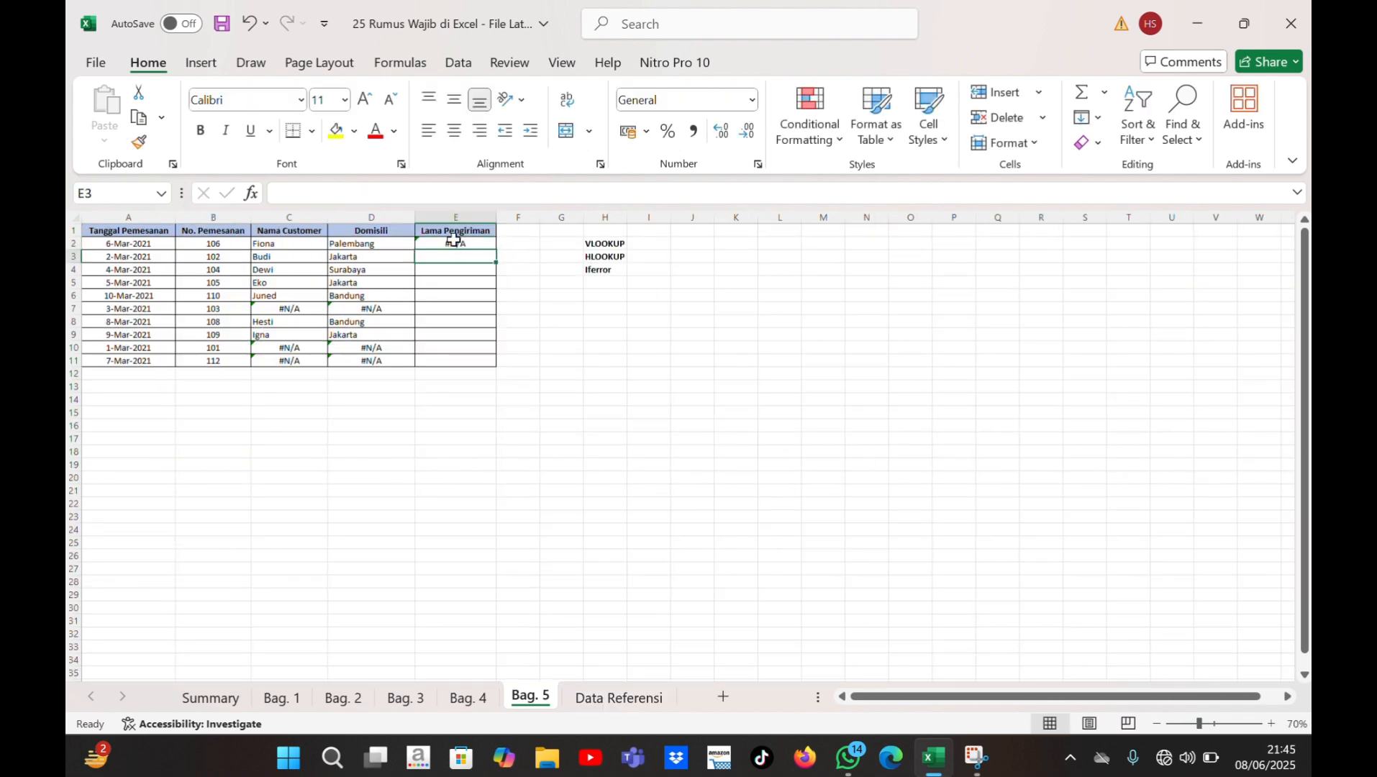
Step: Fill the Lama Pengiriman lookup formula from E2 down to E11 and go back to the Bag. 1 sheet
{"action": "left_click", "coordinate": [454, 242]}
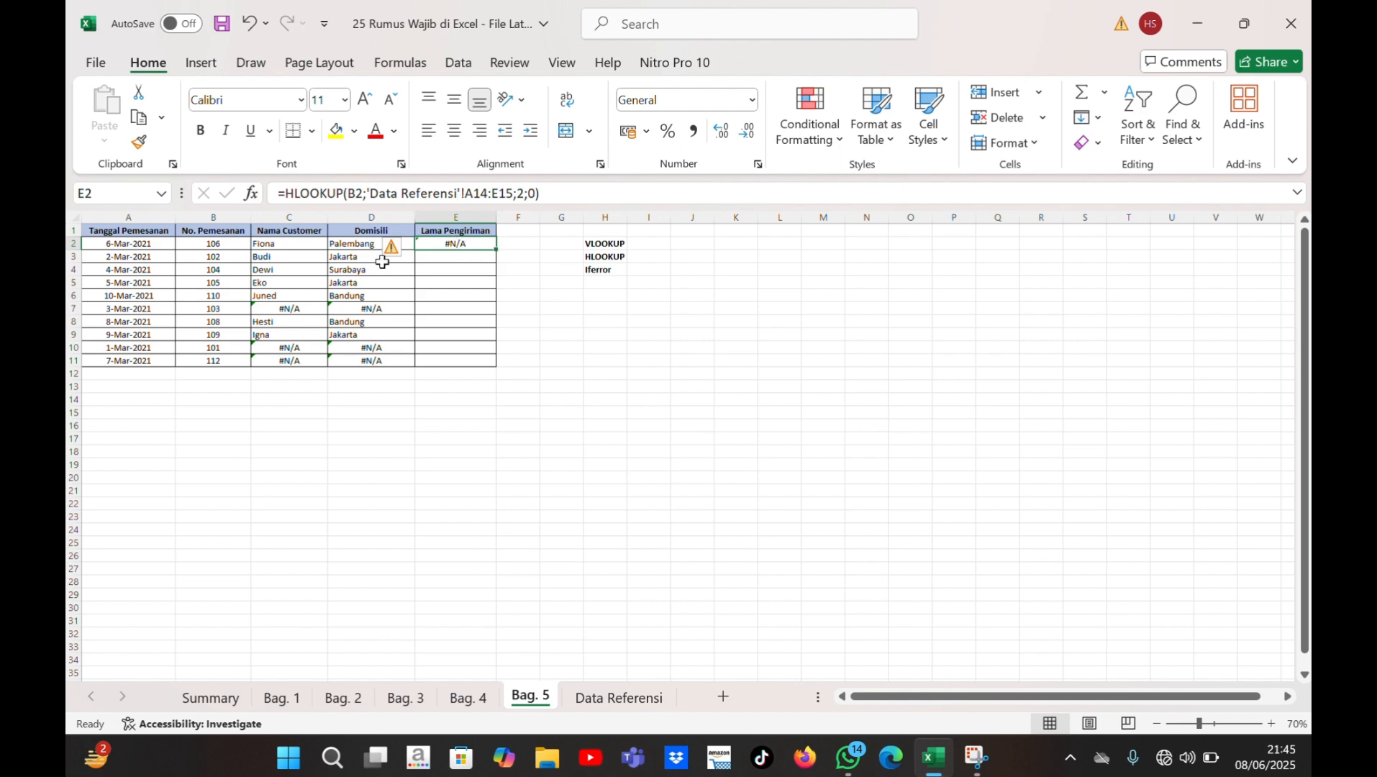
{"action": "left_click_drag", "start_coordinate": [496, 249], "coordinate": [490, 364]}
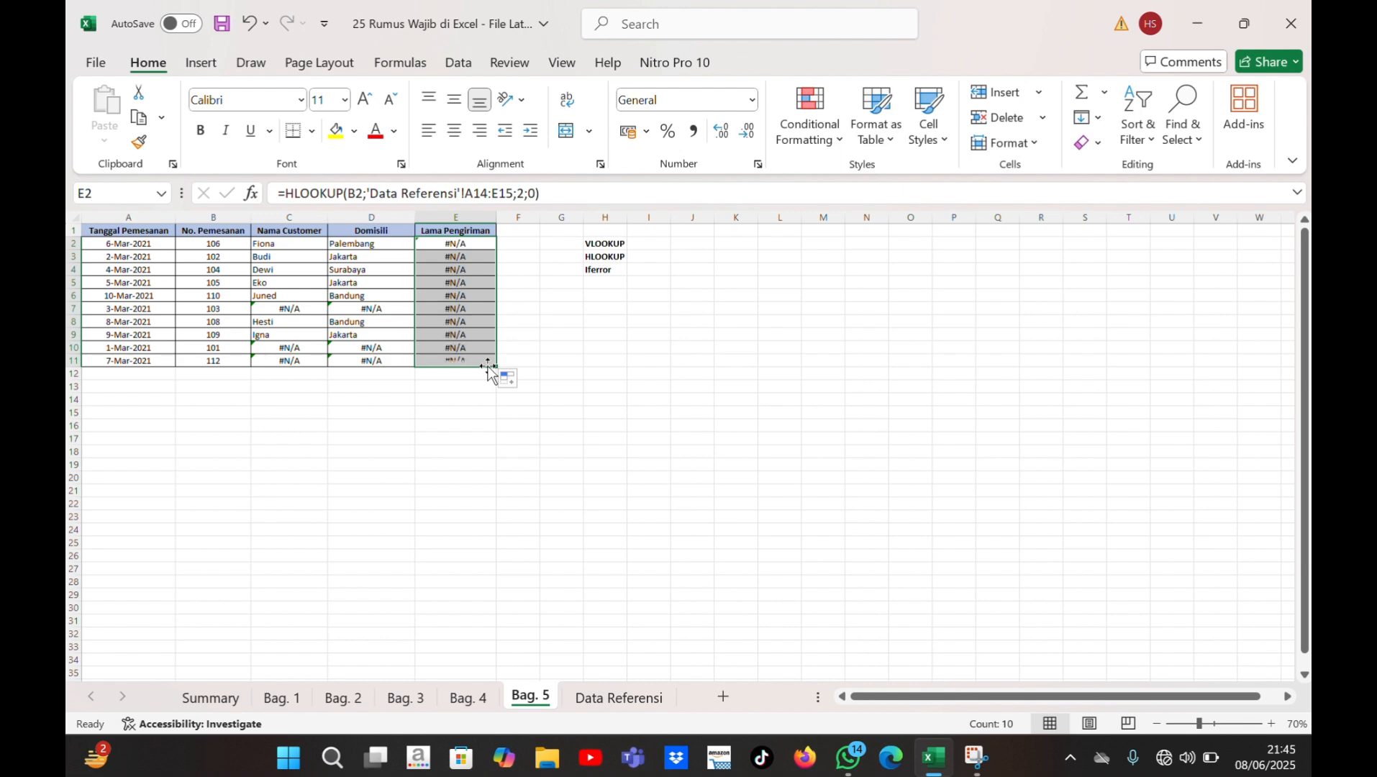
{"action": "left_click", "coordinate": [758, 341]}
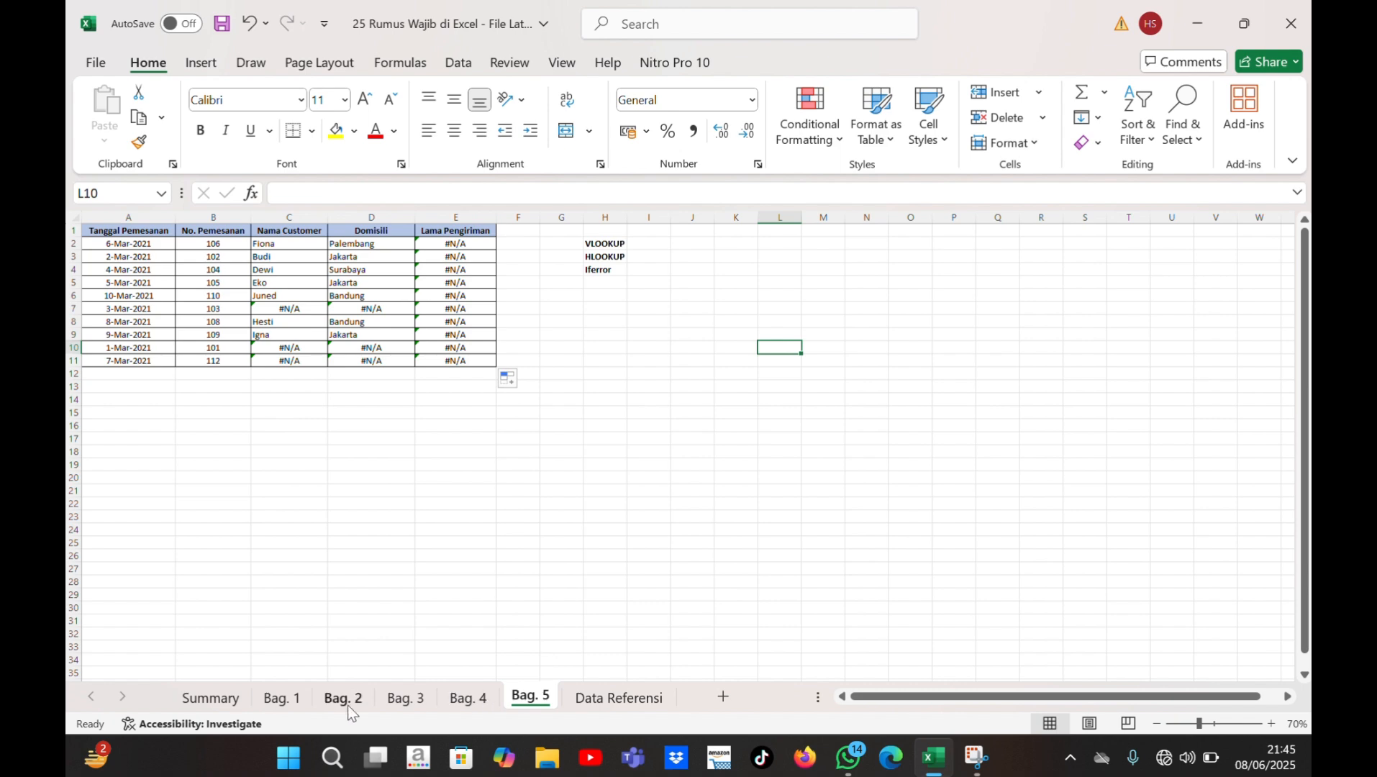
{"action": "left_click", "coordinate": [271, 707]}
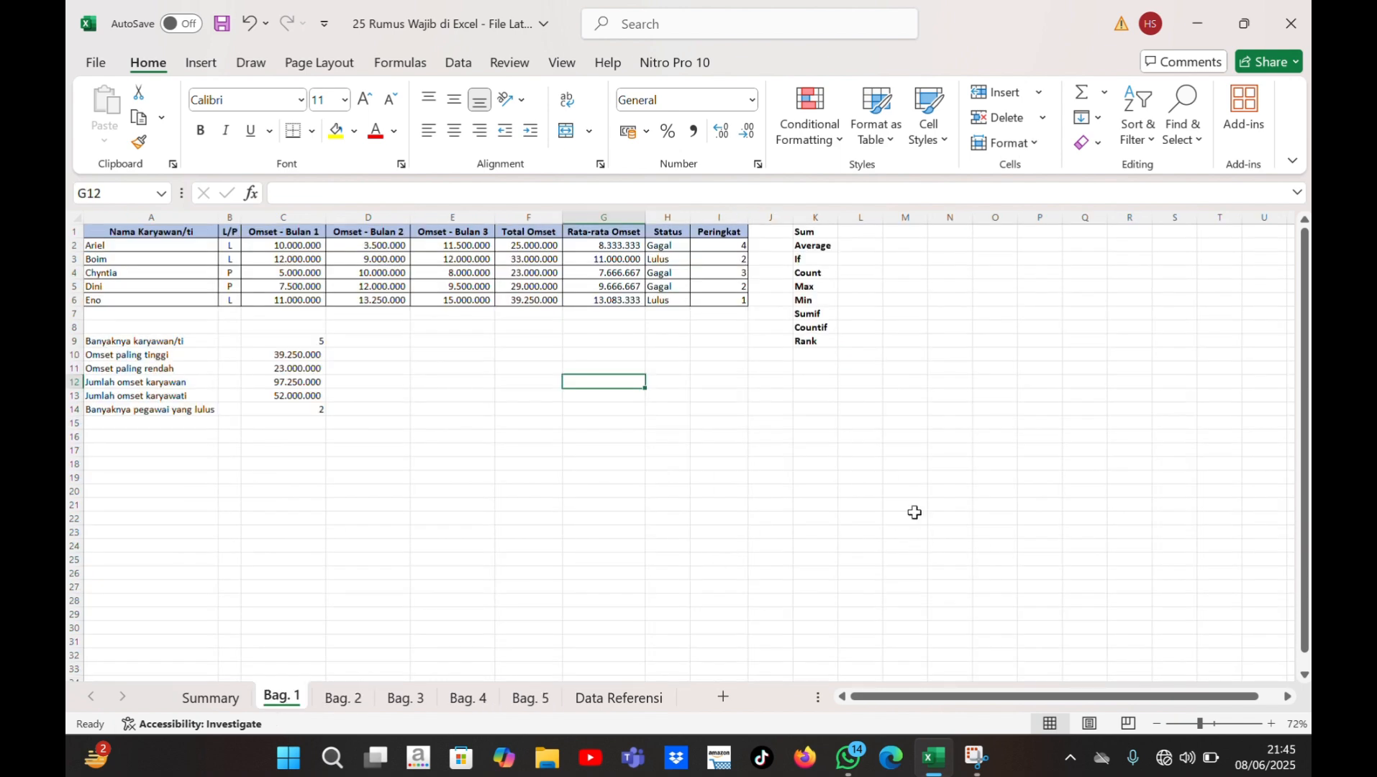